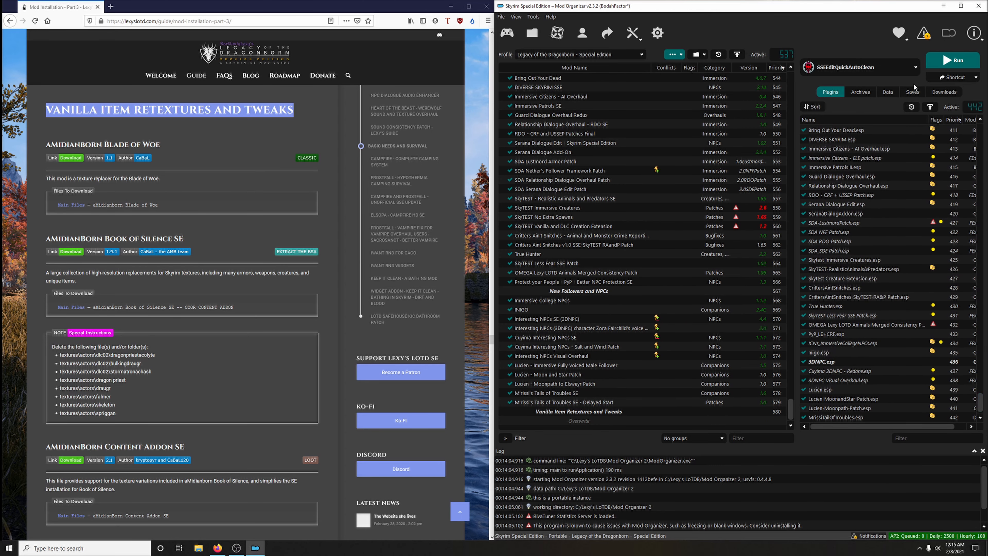
# - Show the mod manager's downloads and download the aMidianBorn Blade of Woe main file from Nexus Mods through the guide's link
pyautogui.click(944, 92)
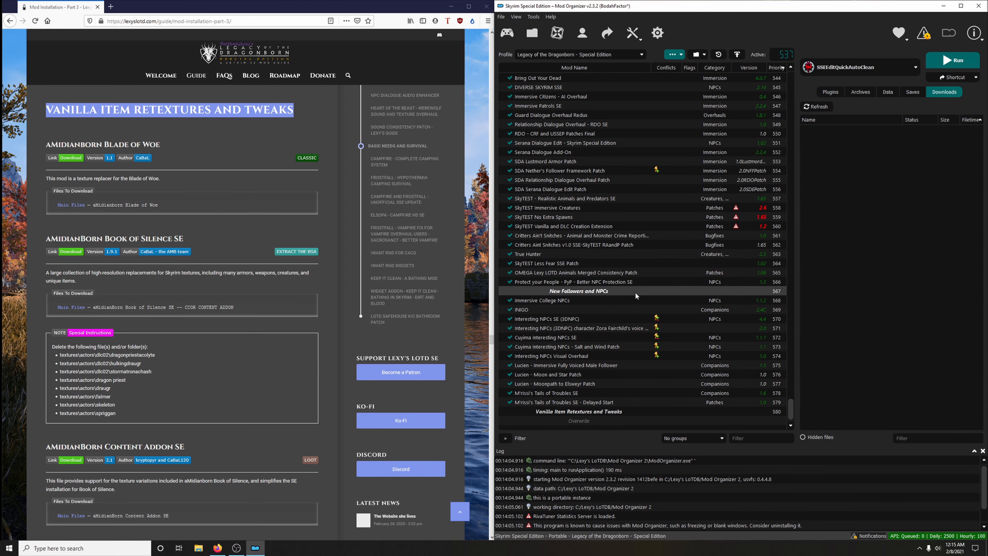
pyautogui.click(262, 221)
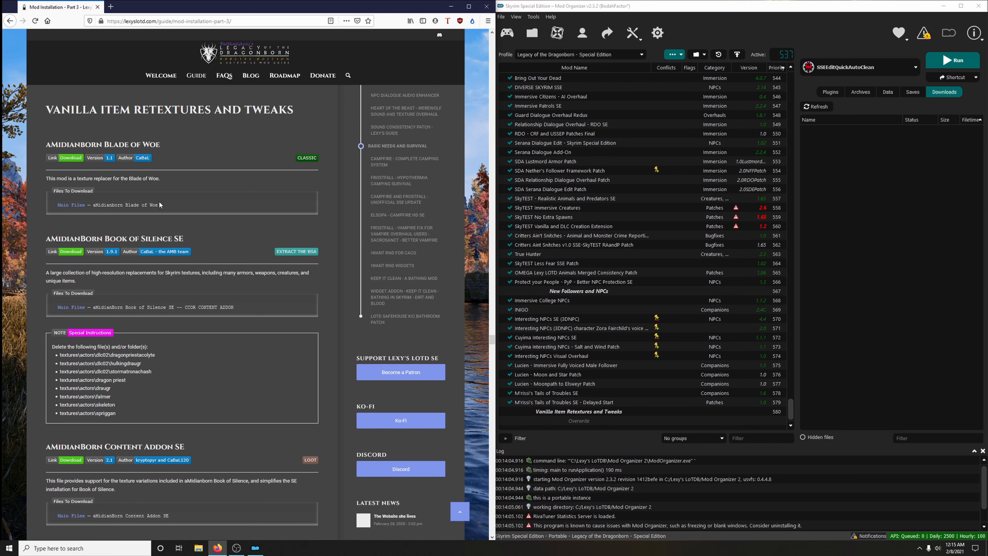
pyautogui.click(71, 158)
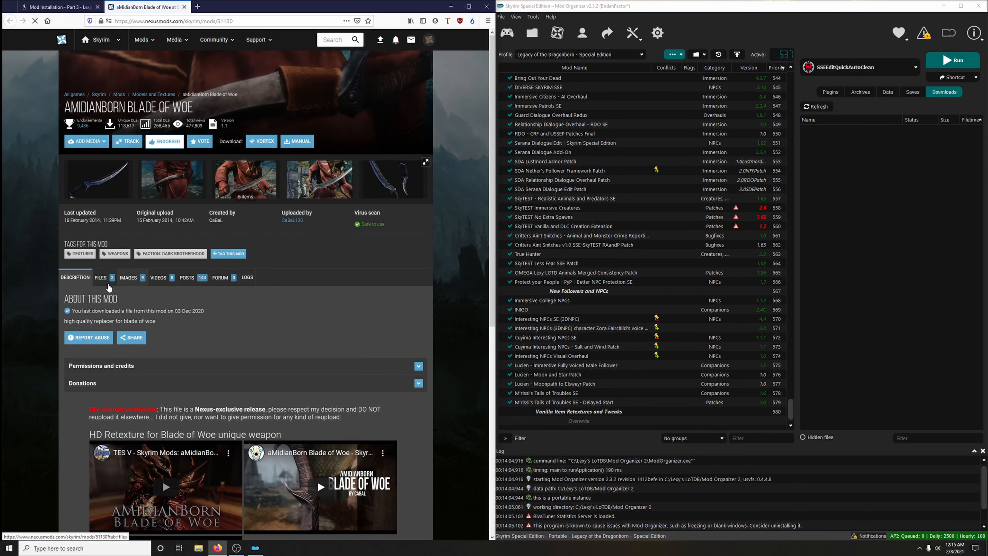
pyautogui.click(142, 391)
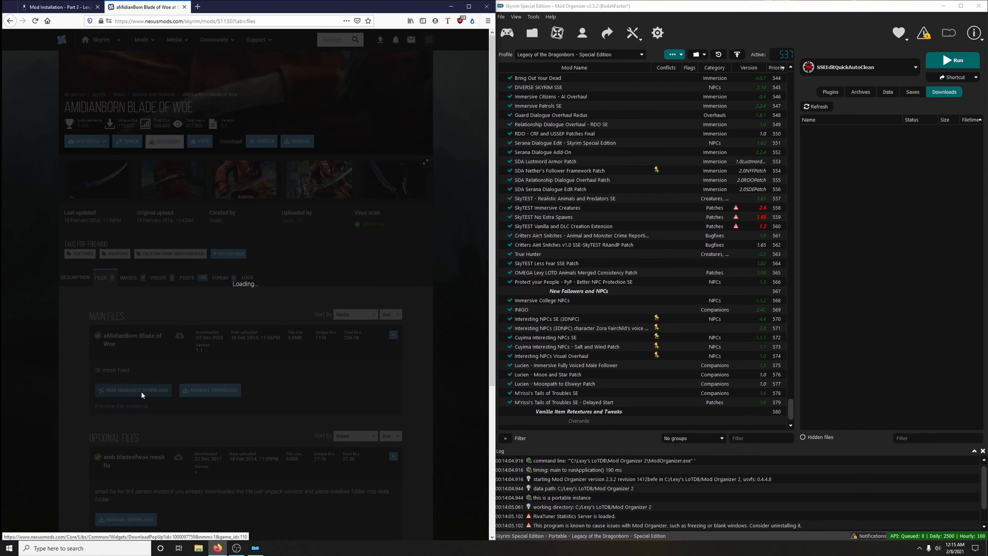
pyautogui.click(184, 7)
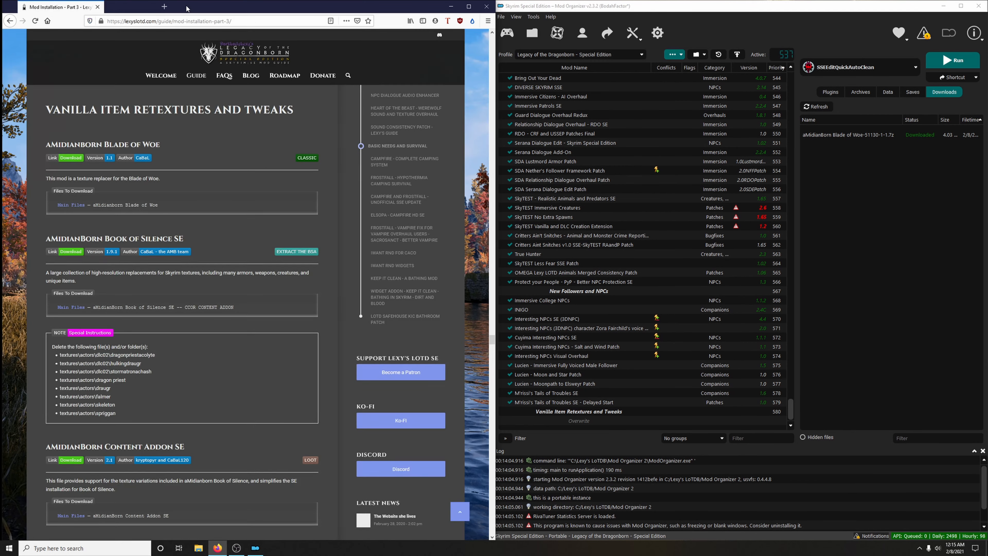
# - Install the downloaded aMidianBorn Blade of Woe archive under its suggested name and enable the mod
pyautogui.doubleClick(845, 136)
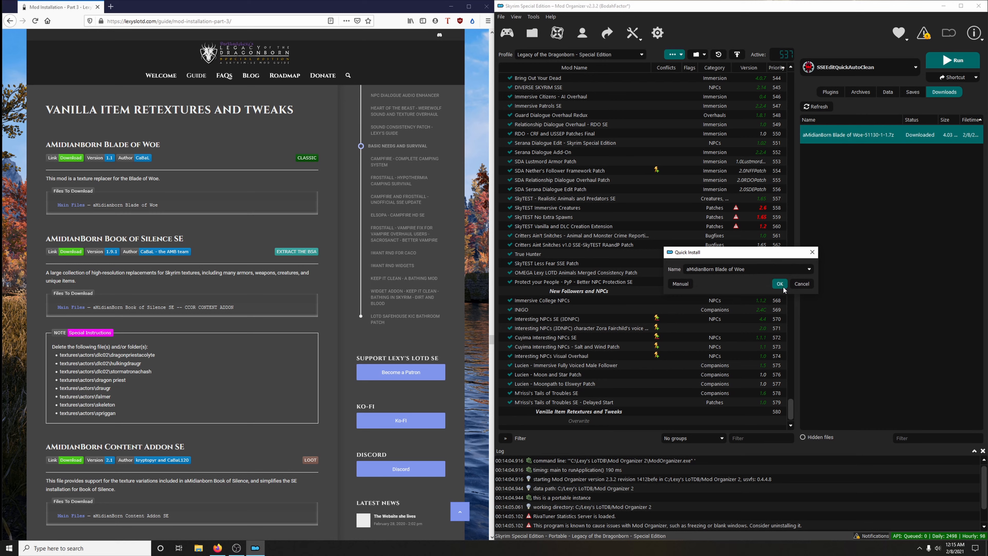
pyautogui.click(783, 285)
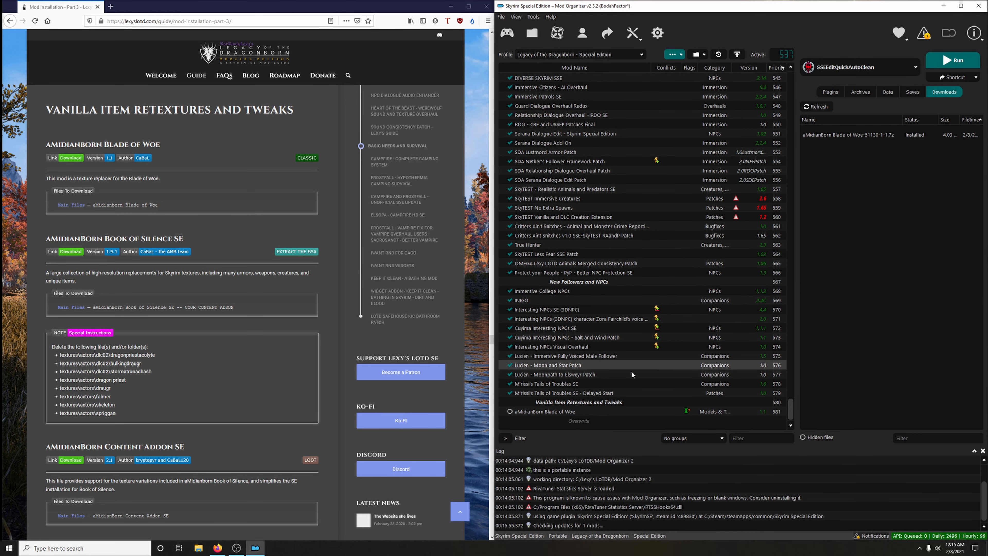
pyautogui.click(510, 411)
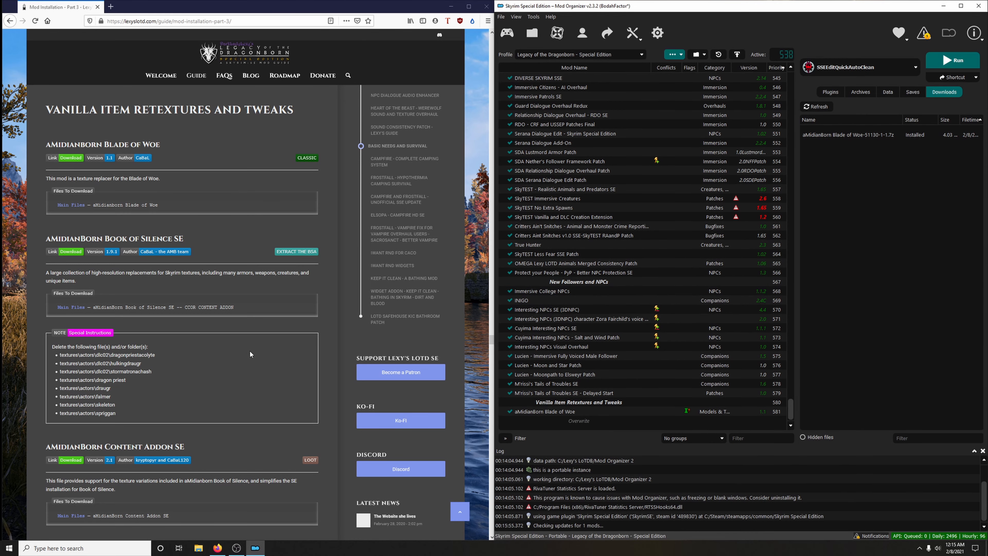
# - Download the main file "aMidianBorn Book of Silence SE -- CCOR CONTENT ADDON" to the mod manager through the guide's link
pyautogui.scroll(-2, 251, 354)
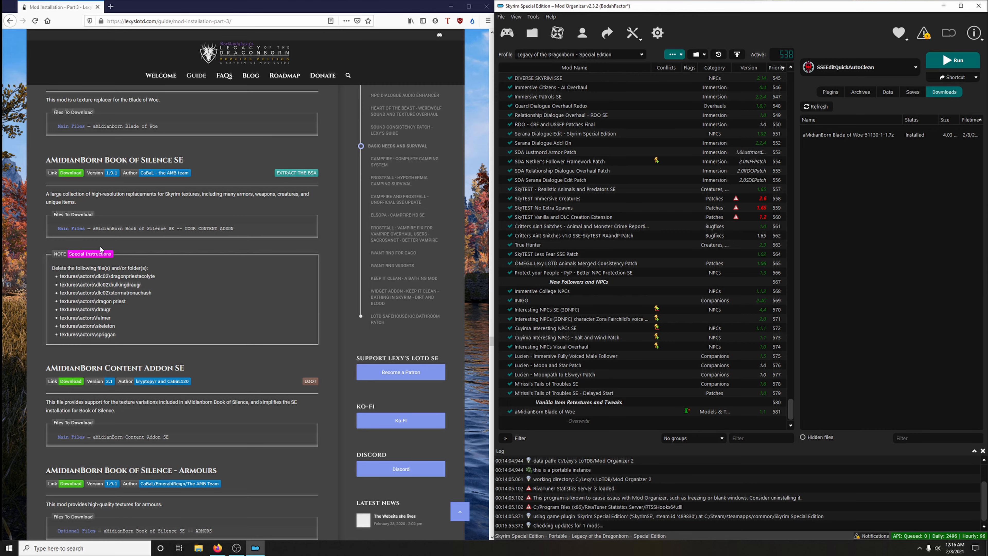
pyautogui.click(77, 176)
pyautogui.click(100, 287)
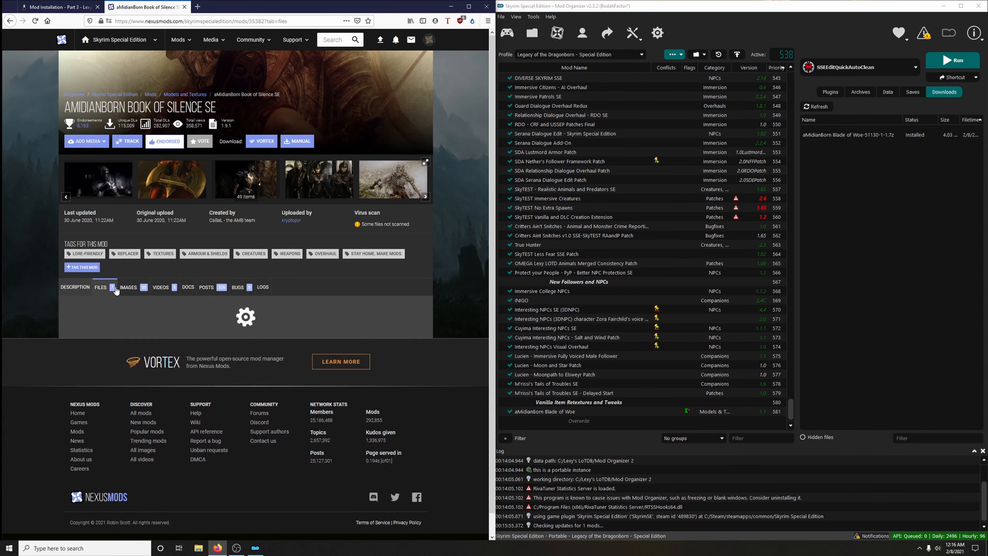
pyautogui.scroll(-3, 166, 265)
pyautogui.scroll(-1, 235, 262)
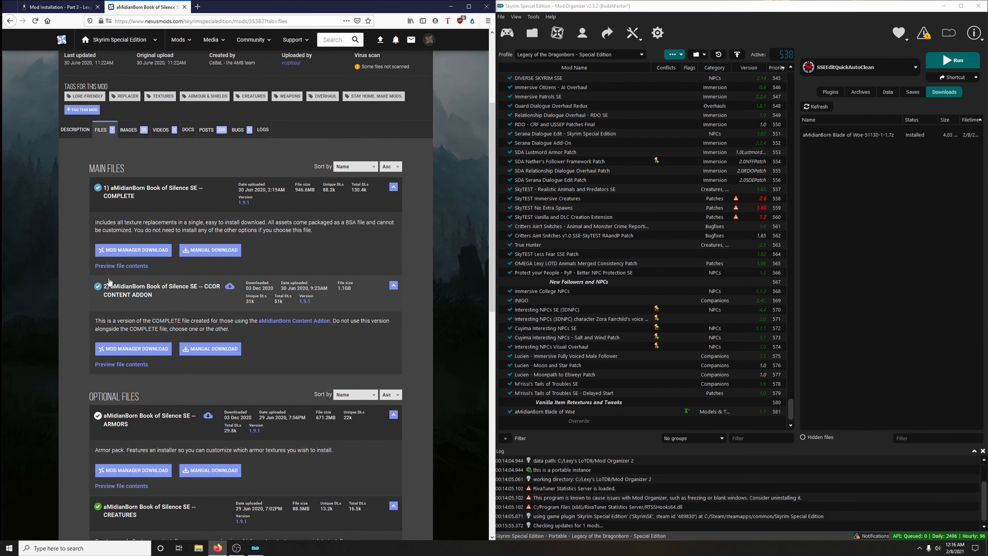
pyautogui.click(133, 350)
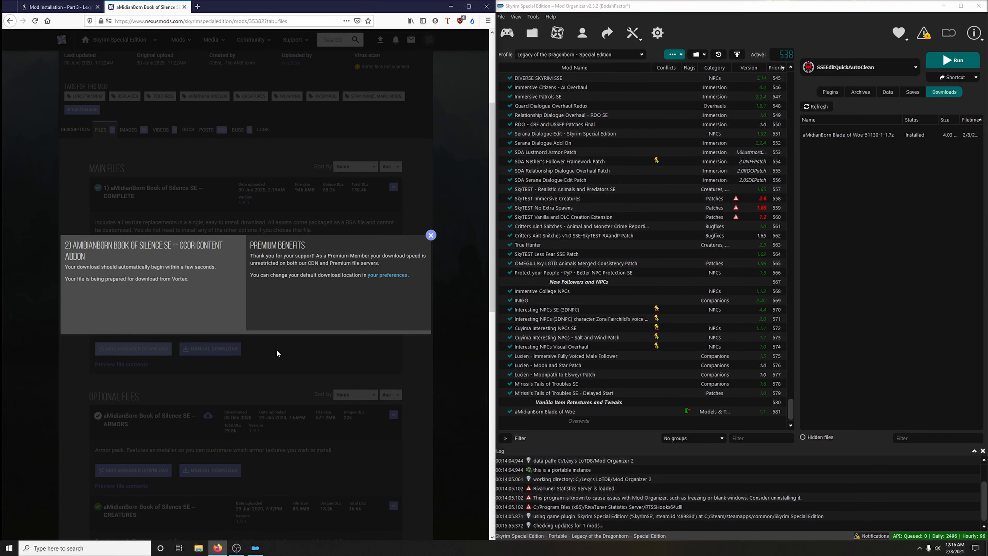
pyautogui.click(184, 7)
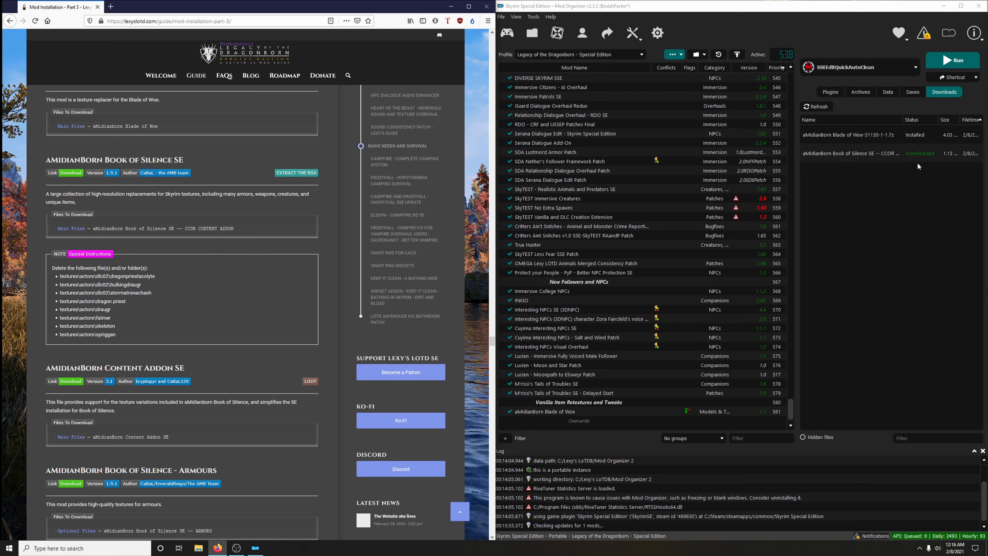
# - Install the aMidianBorn Book of Silence SE archive and unpack its BSA
pyautogui.doubleClick(833, 154)
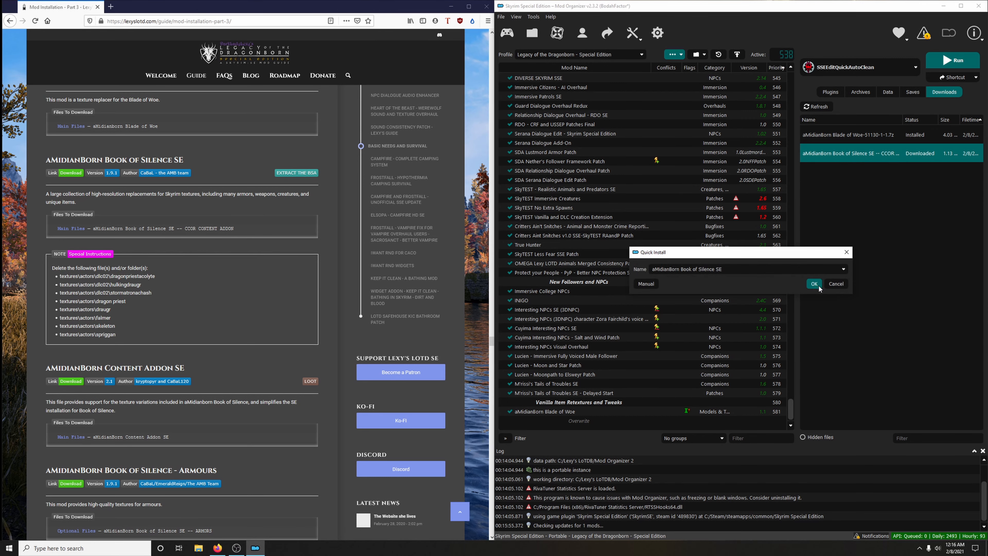
pyautogui.click(816, 285)
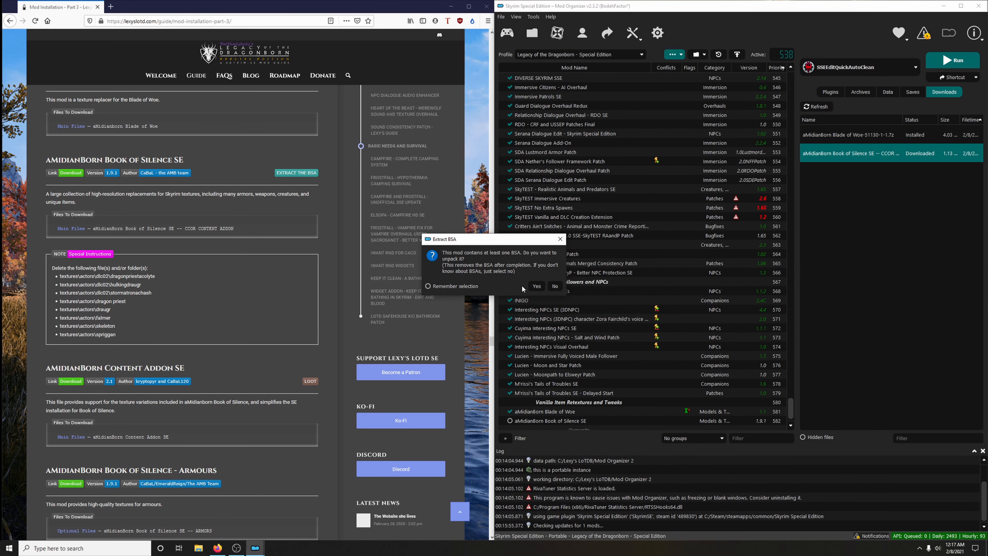
pyautogui.click(537, 286)
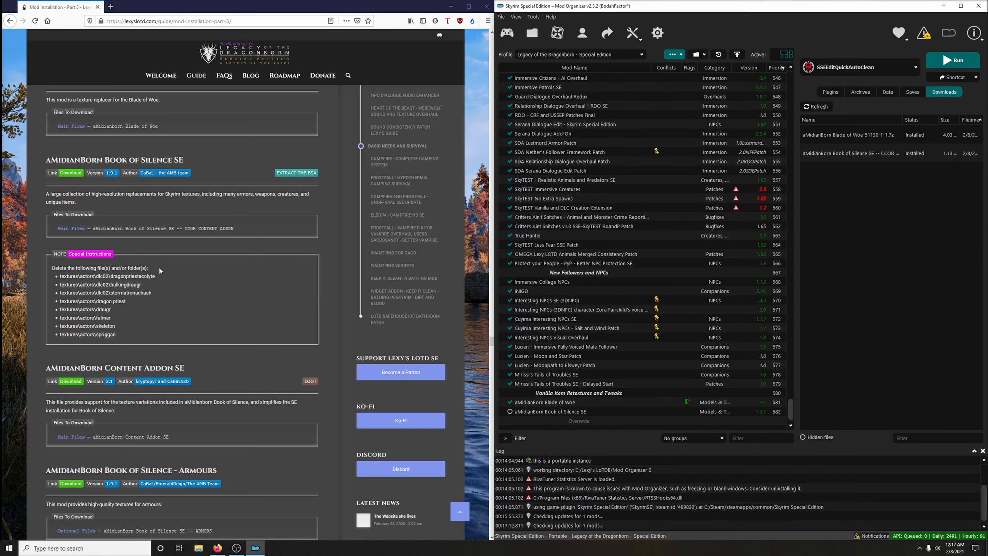
# - Open the aMidianBorn Book of Silence SE mod folder in File Explorer and go to textures\actors\dlc02
pyautogui.click(542, 413)
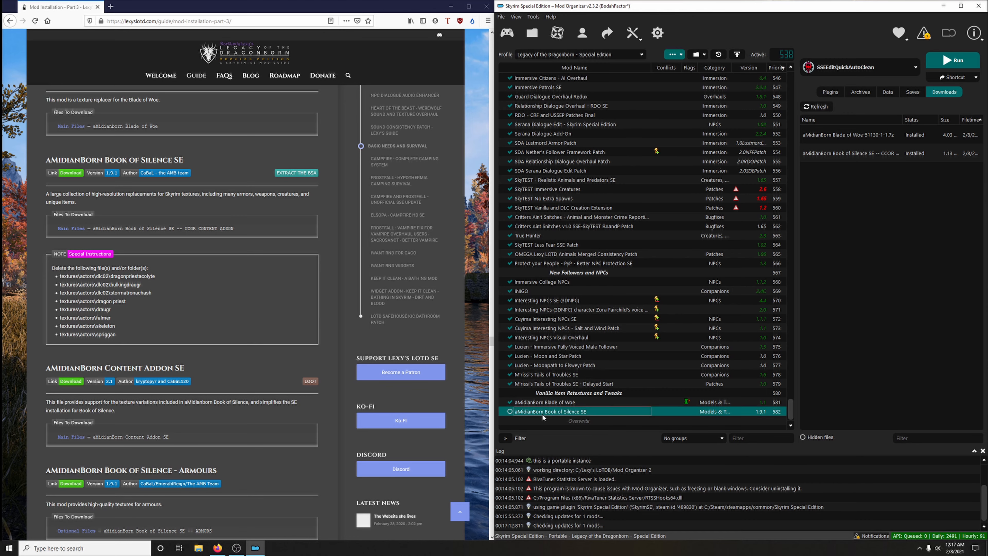
pyautogui.rightClick(542, 412)
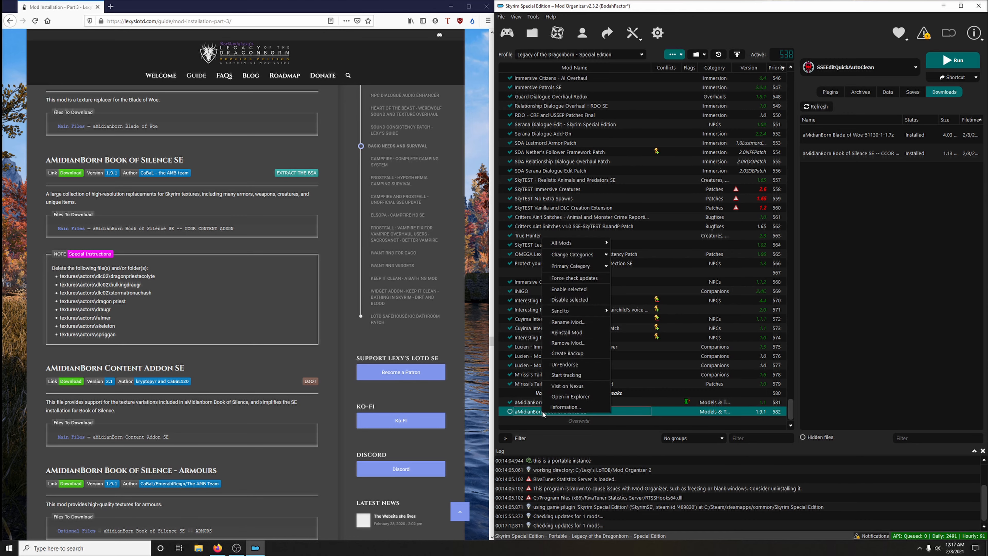
pyautogui.click(574, 396)
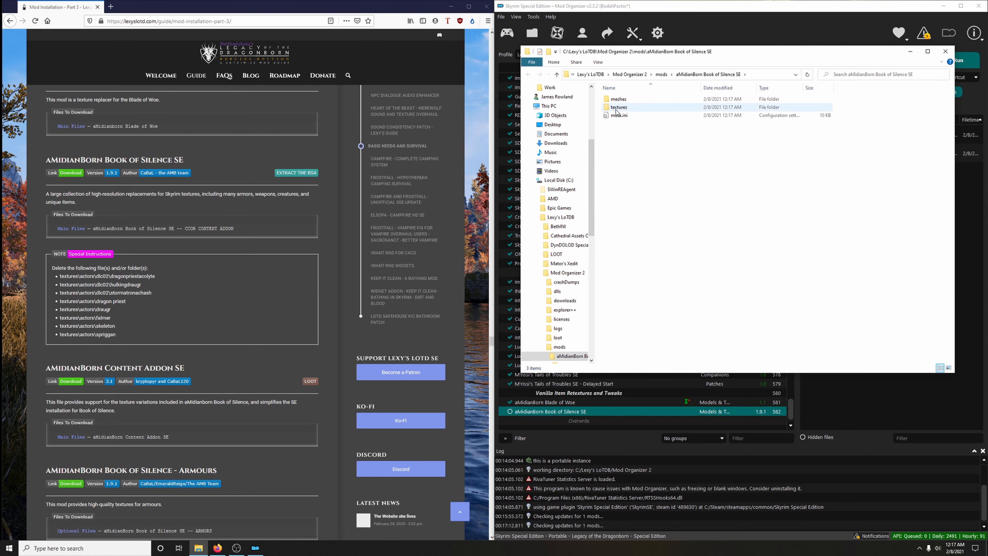
pyautogui.click(617, 111)
pyautogui.doubleClick(618, 108)
pyautogui.doubleClick(632, 99)
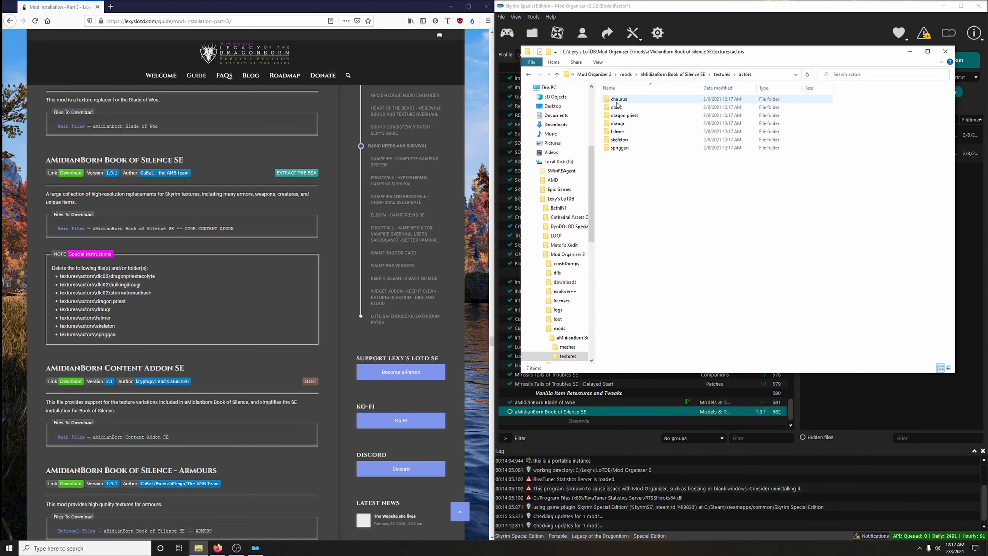
pyautogui.doubleClick(626, 109)
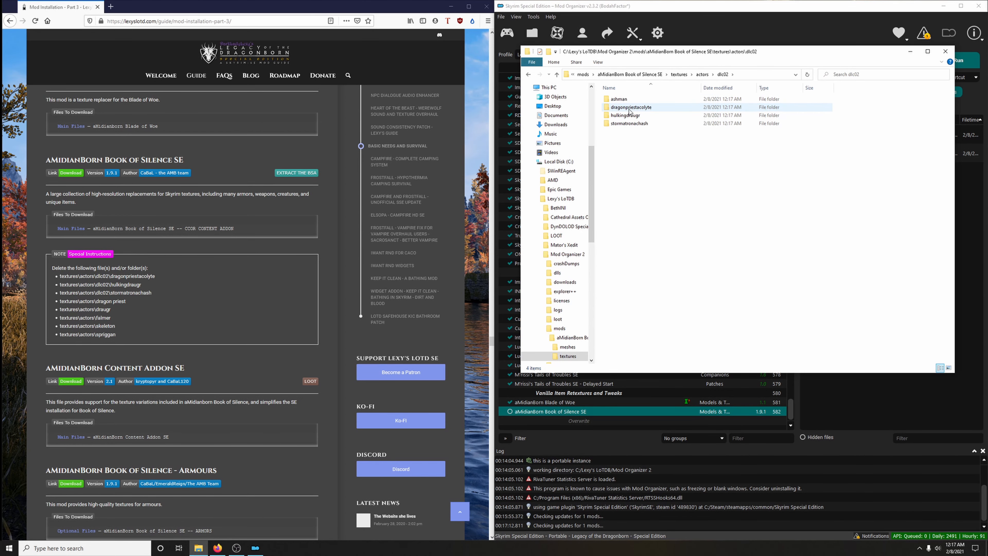
# - Delete the dragonpriestacolyte, hulkingdraugr and stormatronachash folders from dlc02
pyautogui.click(647, 109)
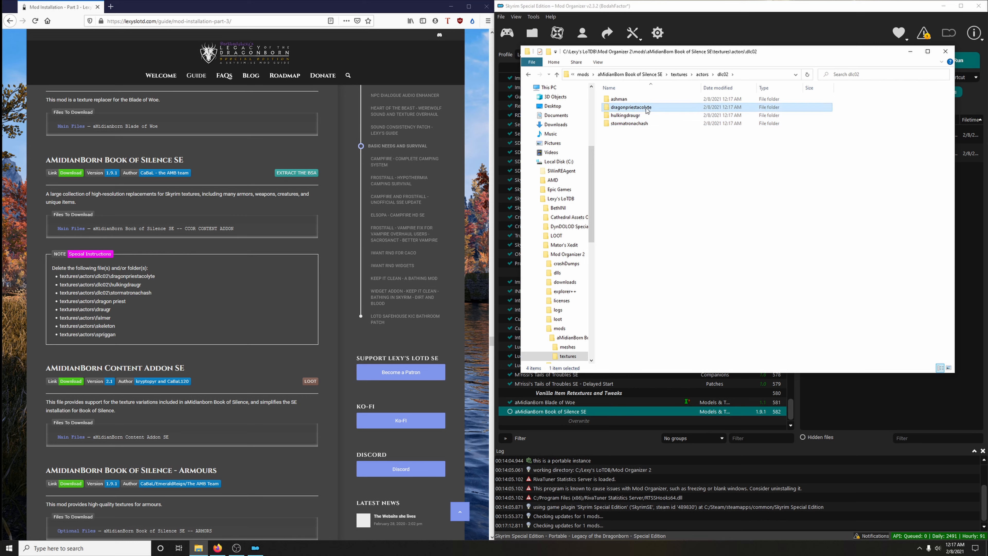
pyautogui.press('Delete')
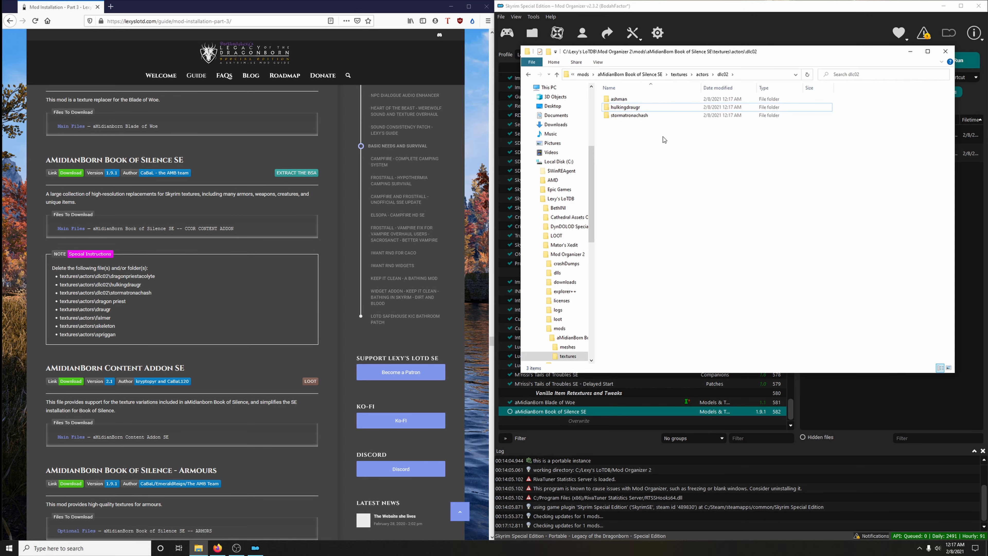
pyautogui.click(635, 111)
pyautogui.press('Delete')
pyautogui.click(644, 109)
pyautogui.press('Delete')
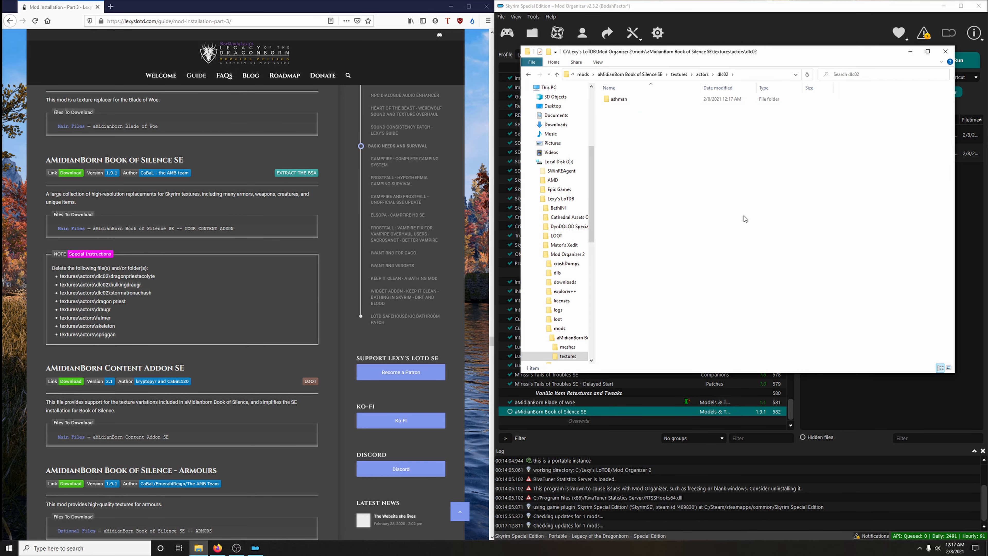
# - Delete the dragon priest, draugr, falmer, skeleton and spriggan folders from textures\actors
pyautogui.click(702, 75)
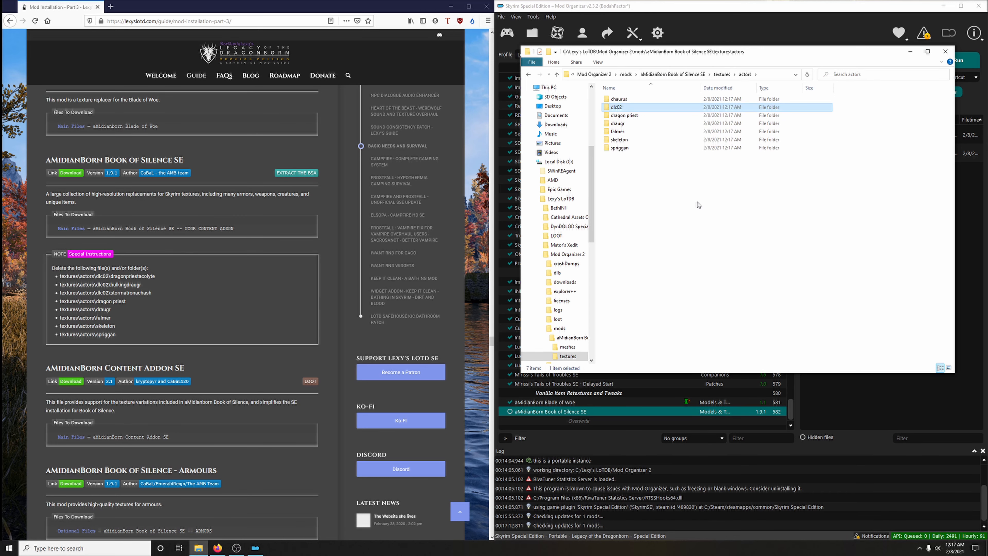
pyautogui.click(638, 117)
pyautogui.press('Delete')
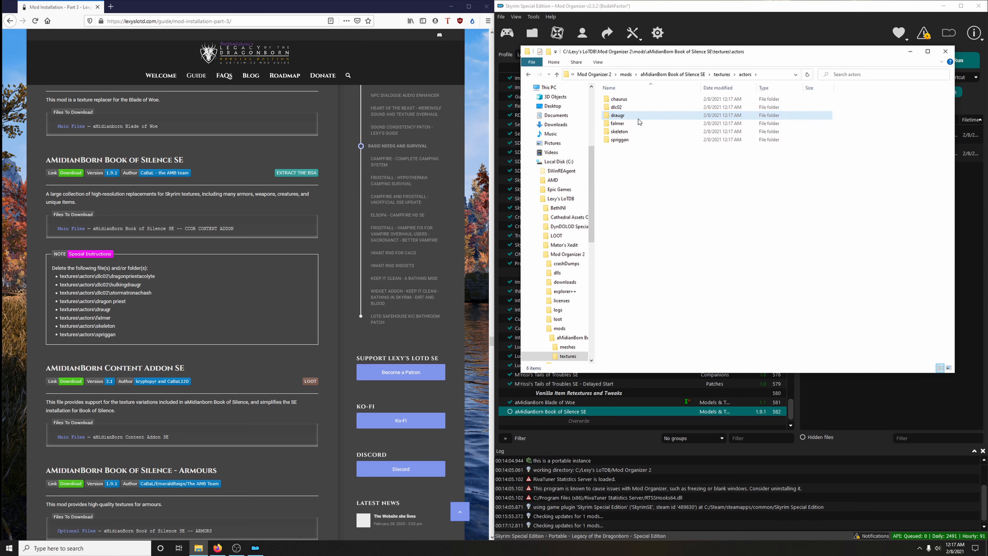
pyautogui.click(638, 117)
pyautogui.press('Delete')
pyautogui.click(638, 117)
pyautogui.press('Delete')
pyautogui.click(638, 117)
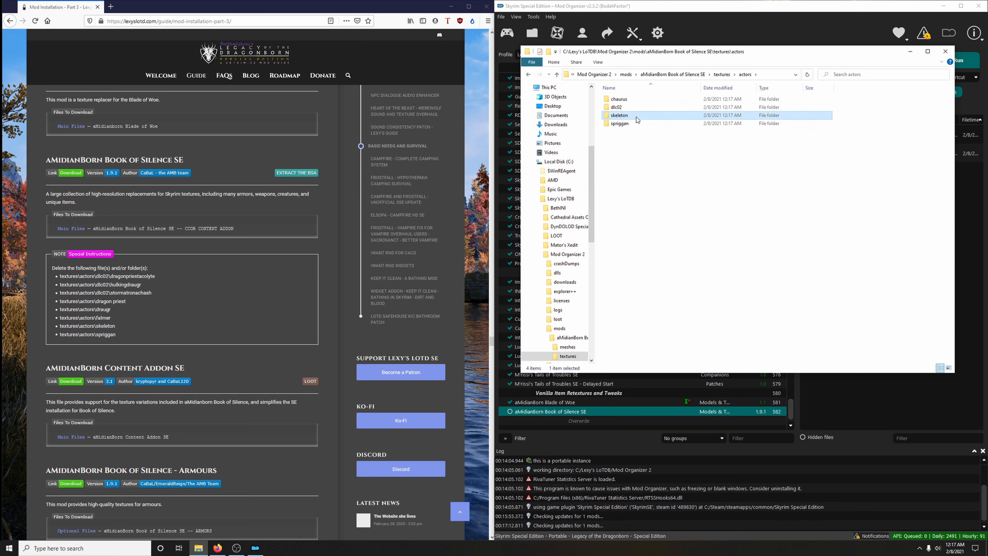
pyautogui.press('Delete')
pyautogui.click(637, 118)
pyautogui.press('Delete')
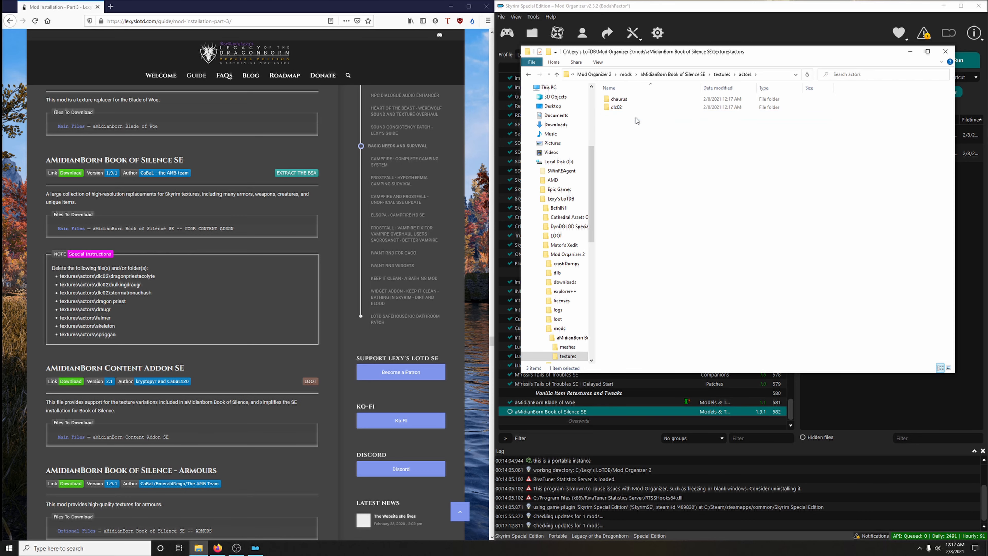
# - Close the folder window and enable the aMidianBorn Book of Silence SE mod
pyautogui.click(945, 51)
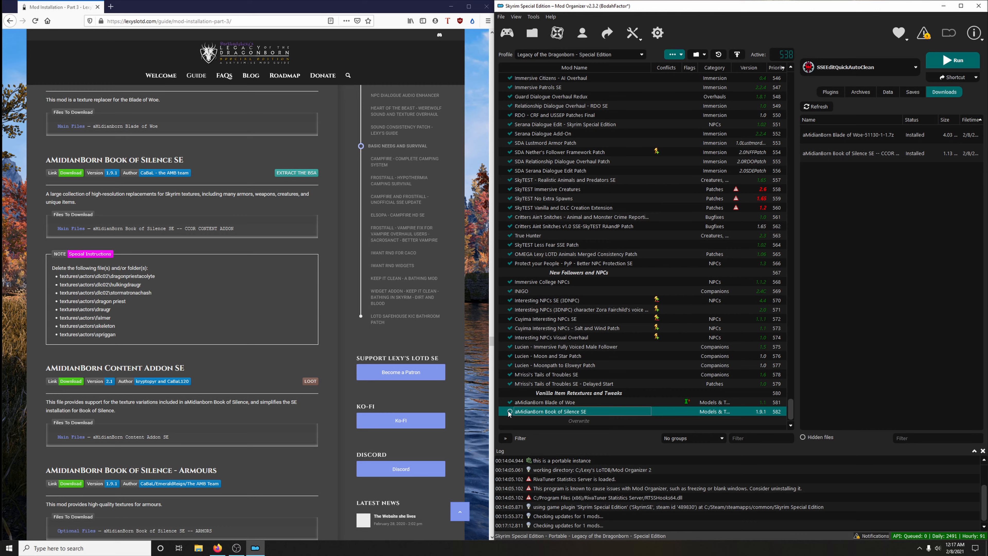
pyautogui.scroll(-5, 267, 373)
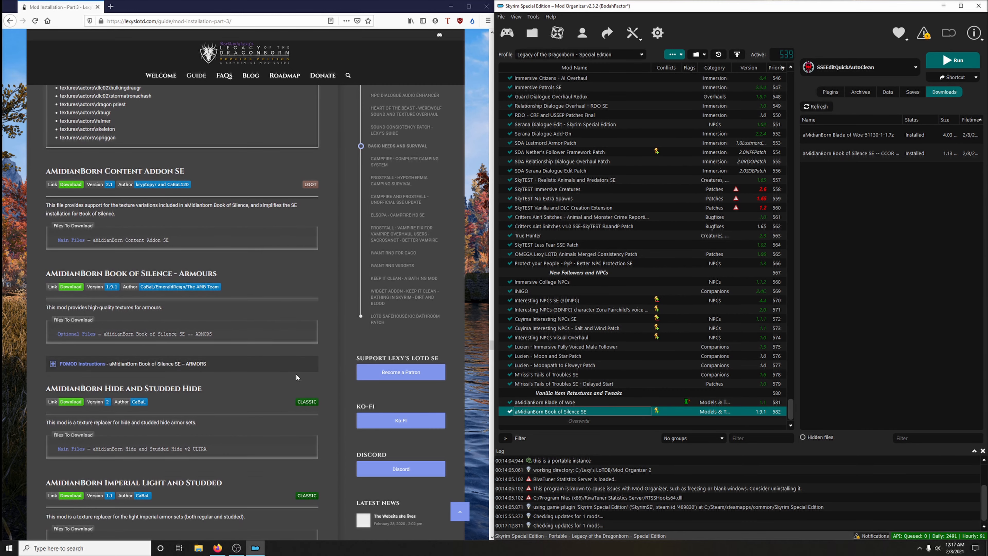
pyautogui.scroll(5, 229, 244)
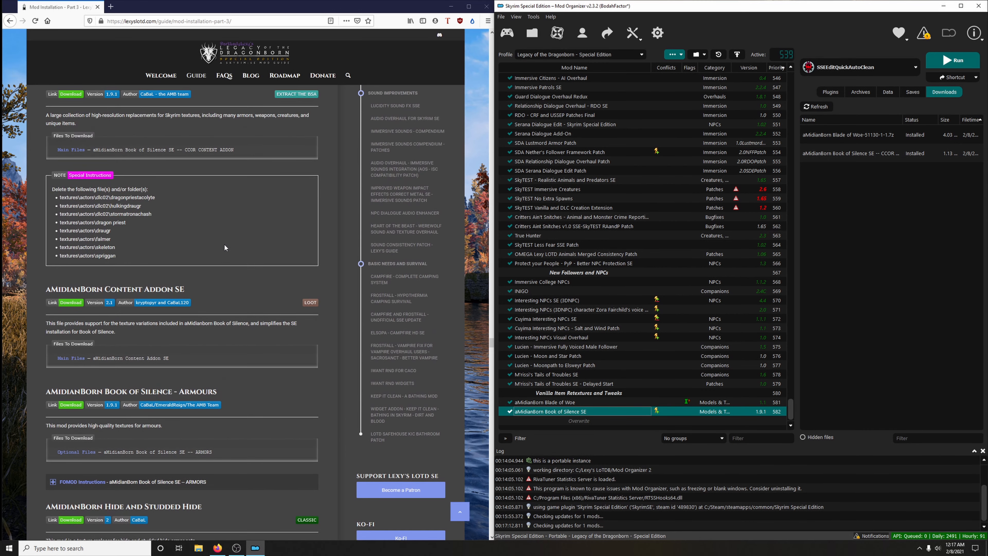
# - Download the aMidianBorn Content Addon SE main file to the mod manager through the guide's link
pyautogui.scroll(-5, 225, 245)
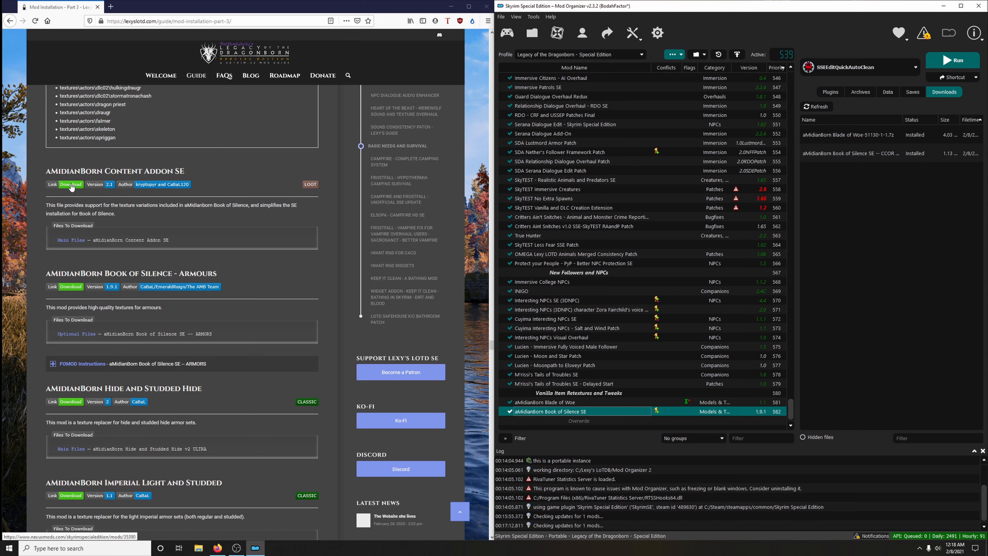
pyautogui.click(71, 187)
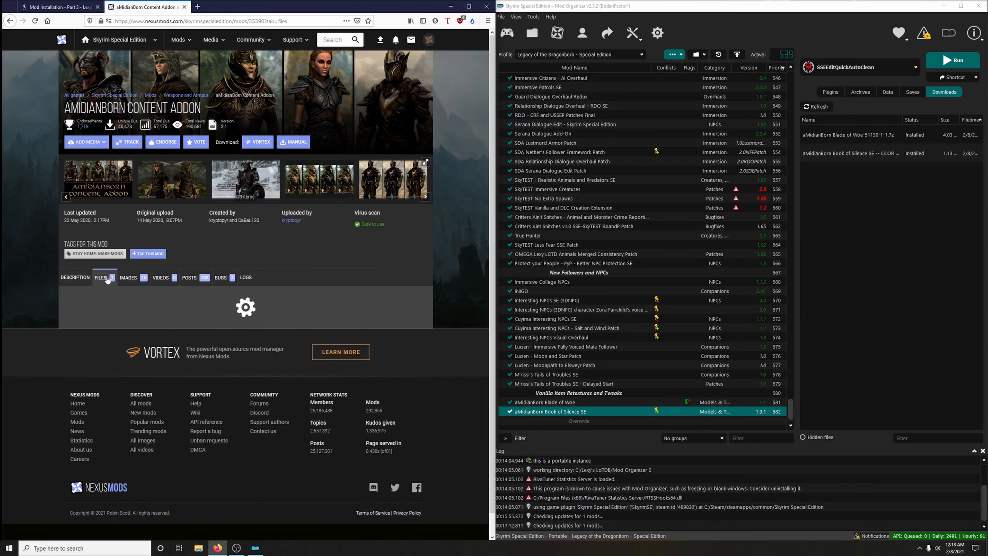
pyautogui.click(134, 382)
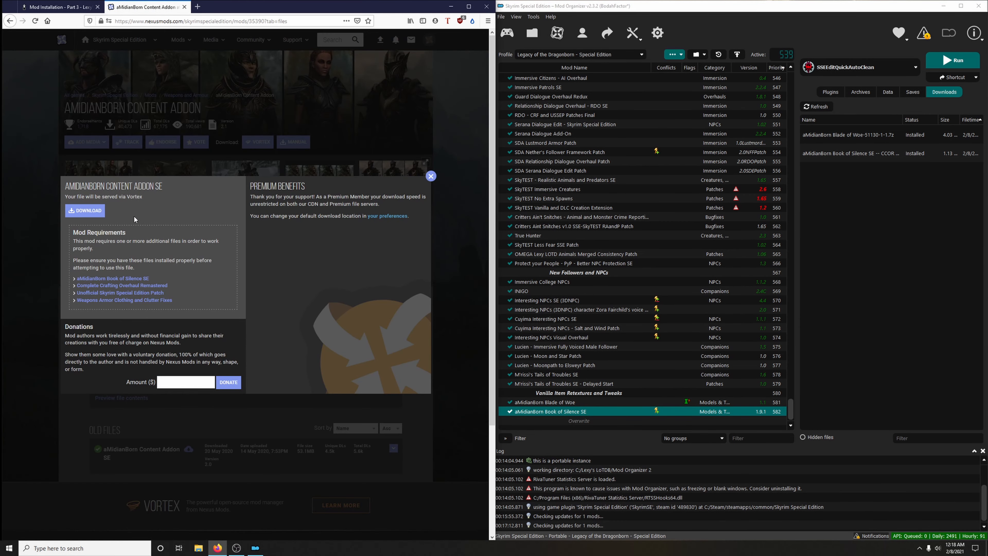
pyautogui.click(83, 212)
pyautogui.click(431, 176)
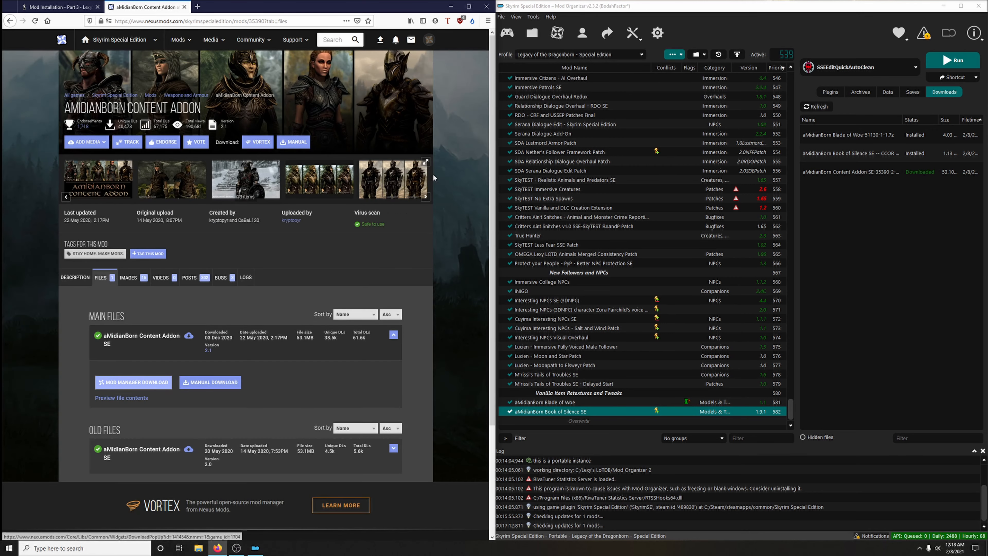
# - Install the downloaded aMidianBorn Content Addon under its suggested name and enable it in the mod list
pyautogui.click(184, 7)
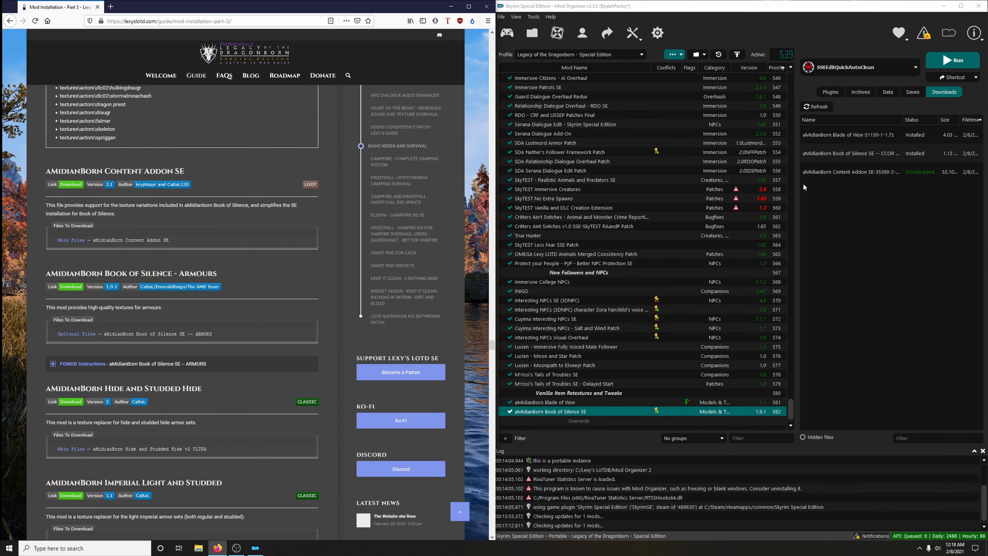
pyautogui.doubleClick(814, 172)
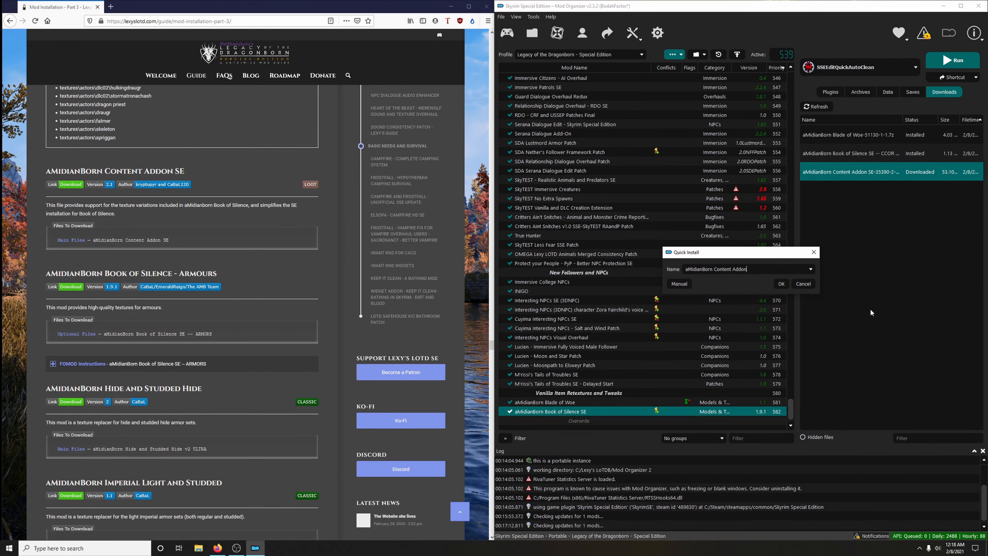
pyautogui.click(781, 283)
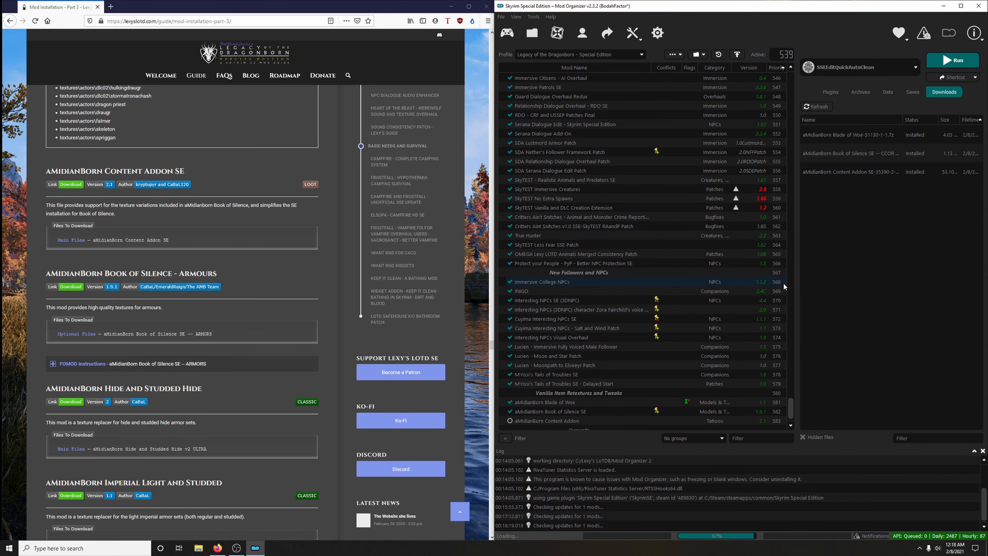
pyautogui.scroll(-1, 631, 344)
pyautogui.click(510, 411)
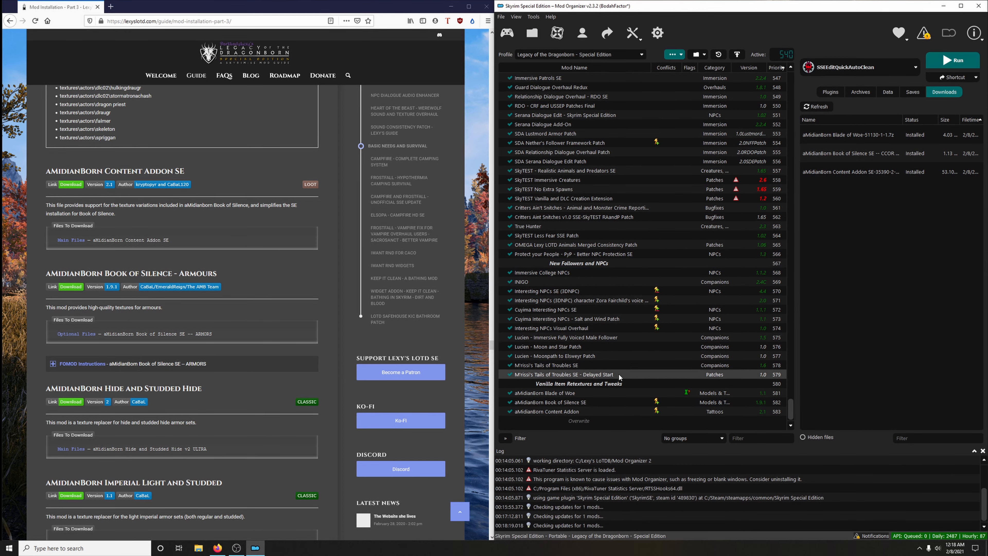
# - Download the optional file aMidianBorn Book of Silence SE -- ARMORS to the mod manager through the guide's link
pyautogui.scroll(-2, 270, 251)
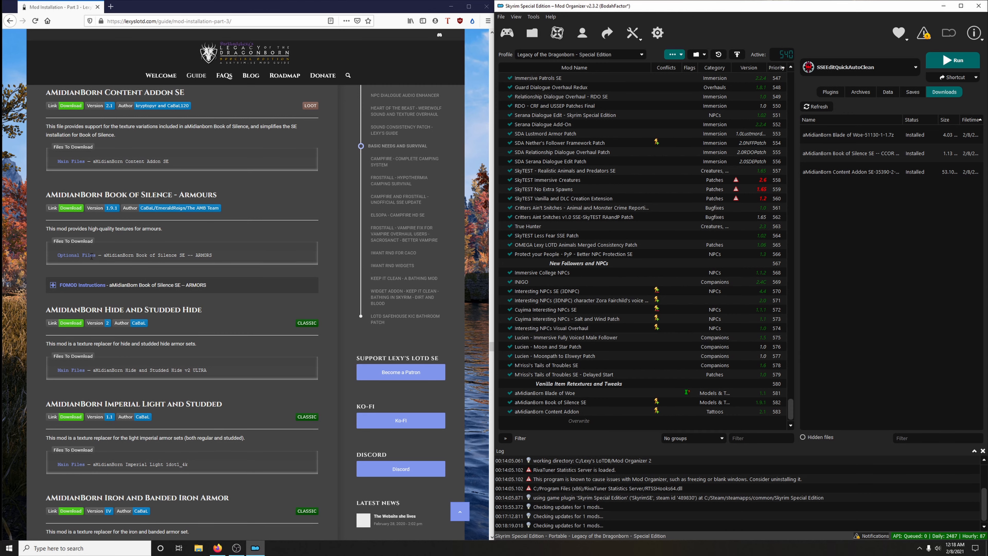
pyautogui.click(77, 210)
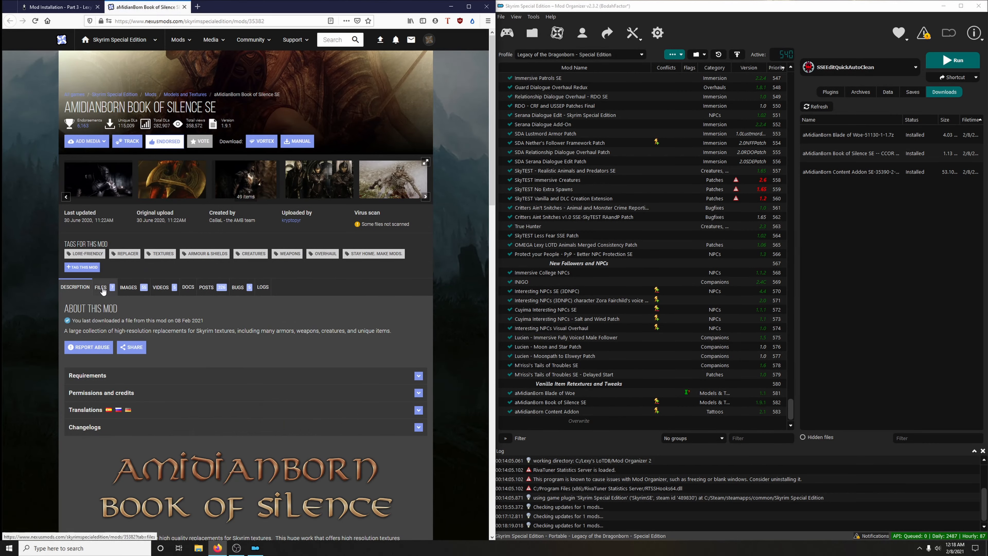
pyautogui.scroll(-10, 174, 287)
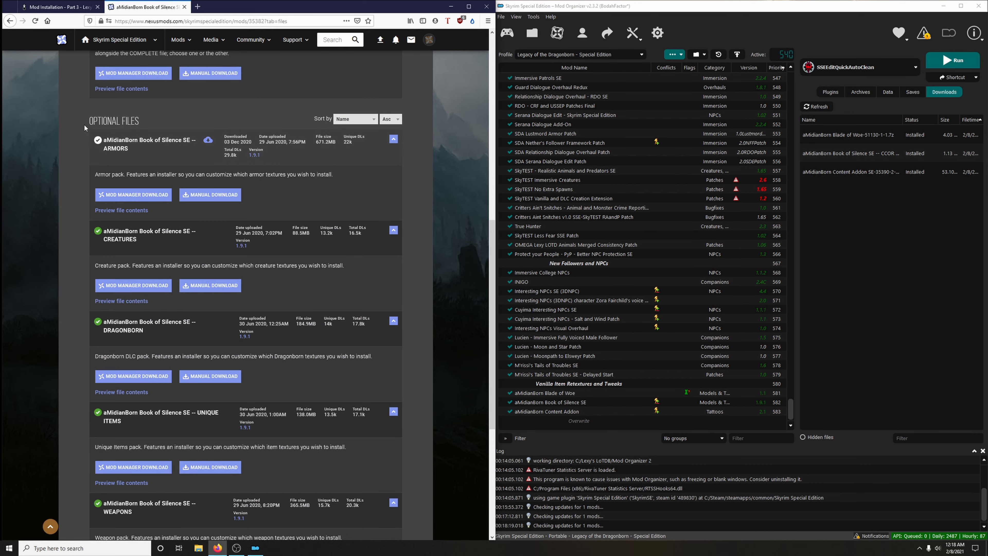
pyautogui.click(138, 197)
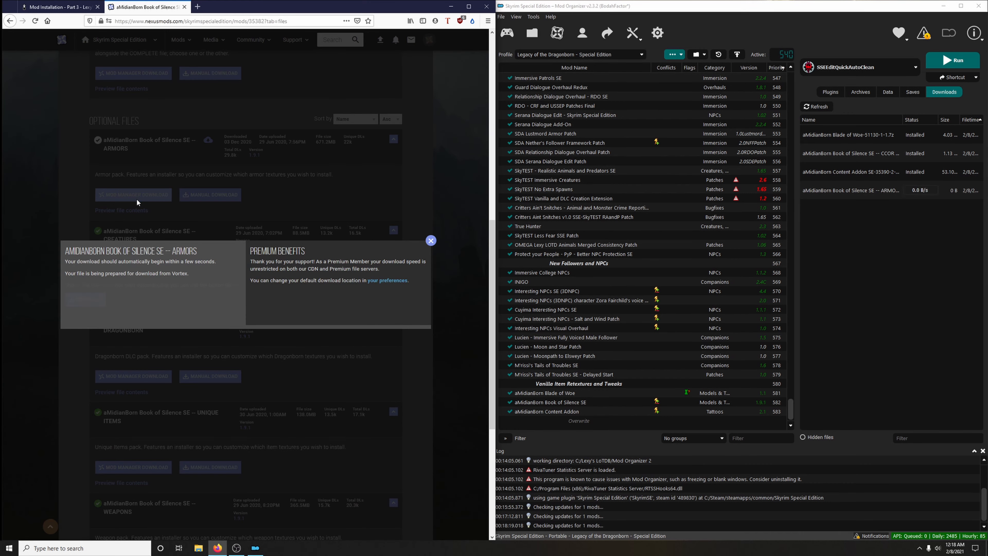
pyautogui.click(184, 7)
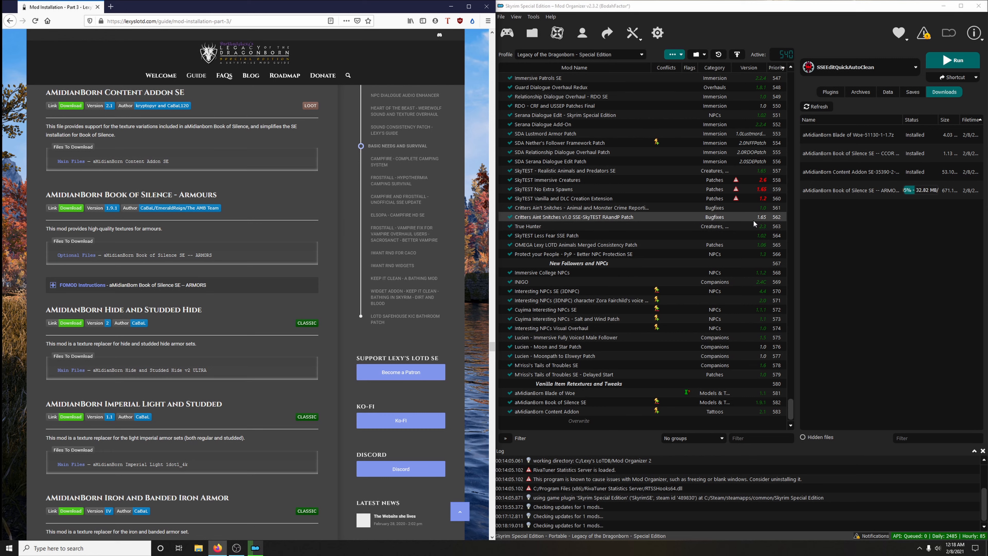
# - Start installing the ARMORS download, expand the guide's FOMOD instructions for it, and proceed with the Custom option
pyautogui.doubleClick(834, 191)
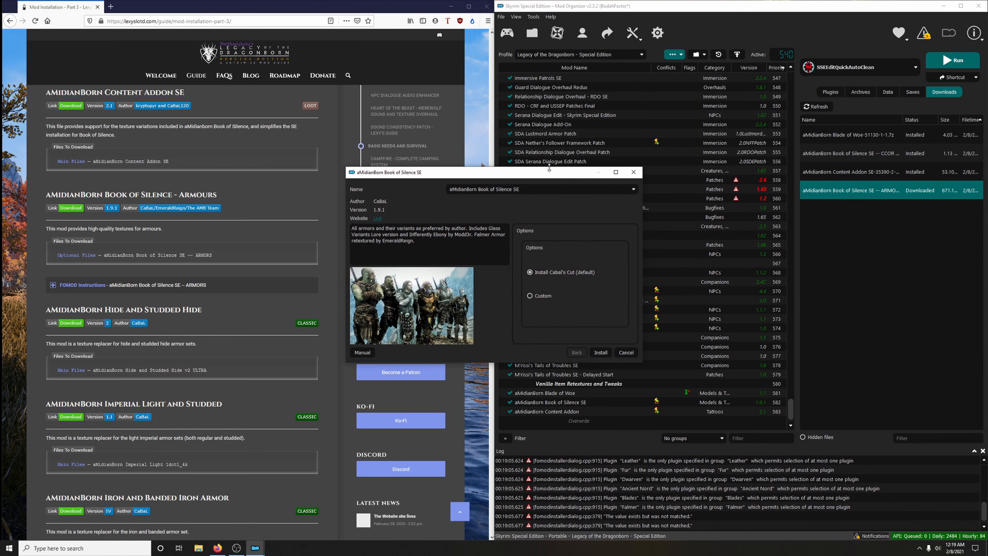
pyautogui.moveTo(547, 162); pyautogui.dragTo(802, 147)
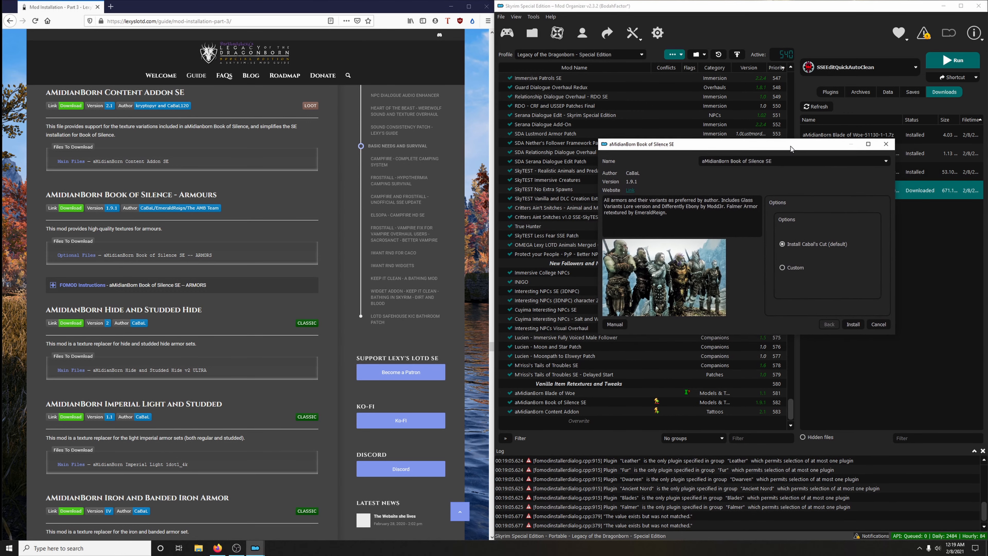
pyautogui.click(104, 289)
pyautogui.scroll(-4, 105, 293)
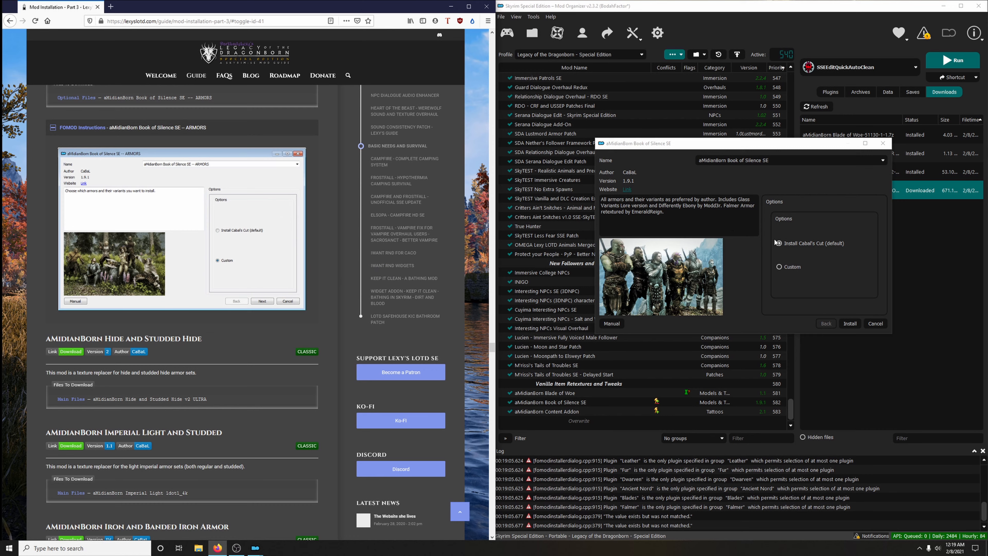
pyautogui.click(780, 268)
pyautogui.click(860, 323)
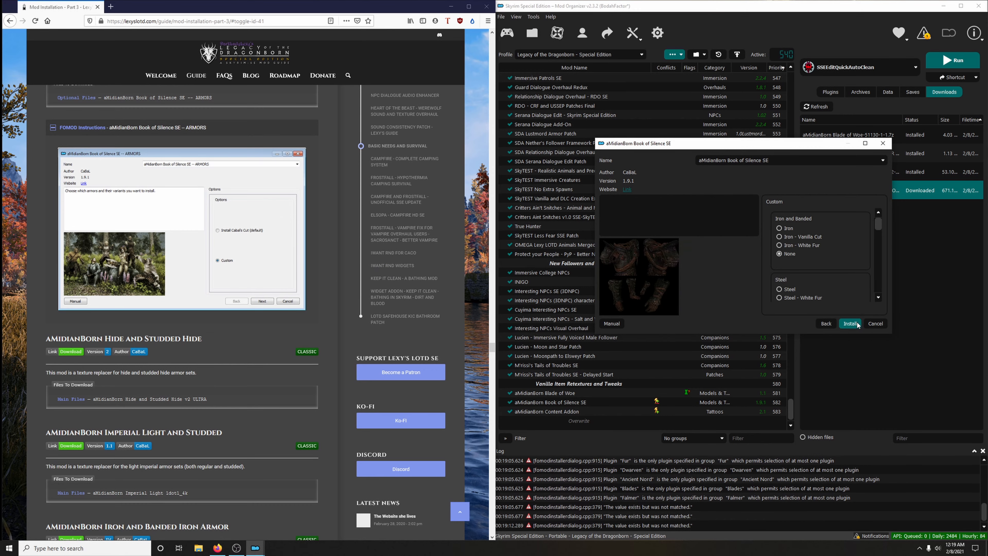
# - Bring up the guide's armor choices, enlarge the installer window, and select Elven - Dark (default) for the Elven armor
pyautogui.click(287, 236)
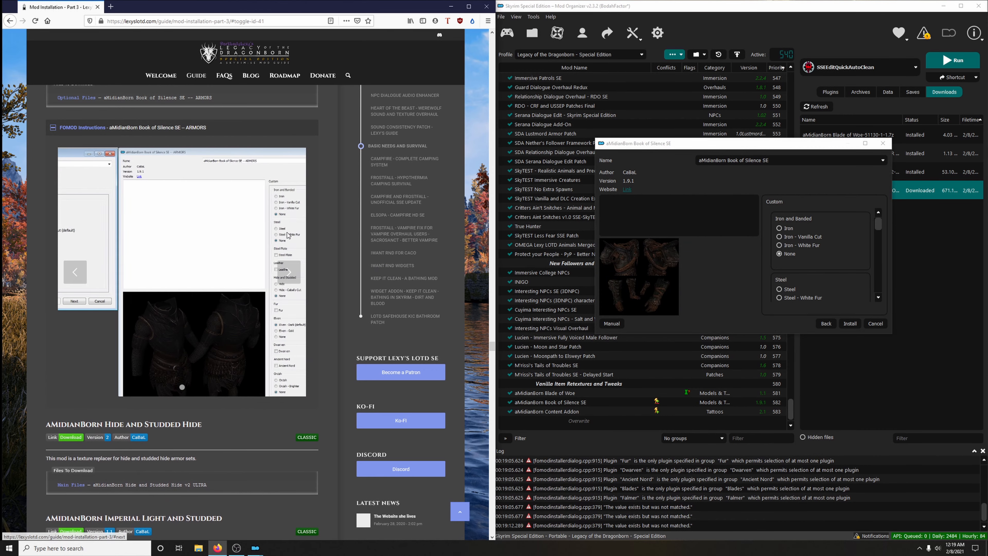
pyautogui.moveTo(734, 138); pyautogui.dragTo(726, 26)
pyautogui.moveTo(723, 334); pyautogui.dragTo(717, 521)
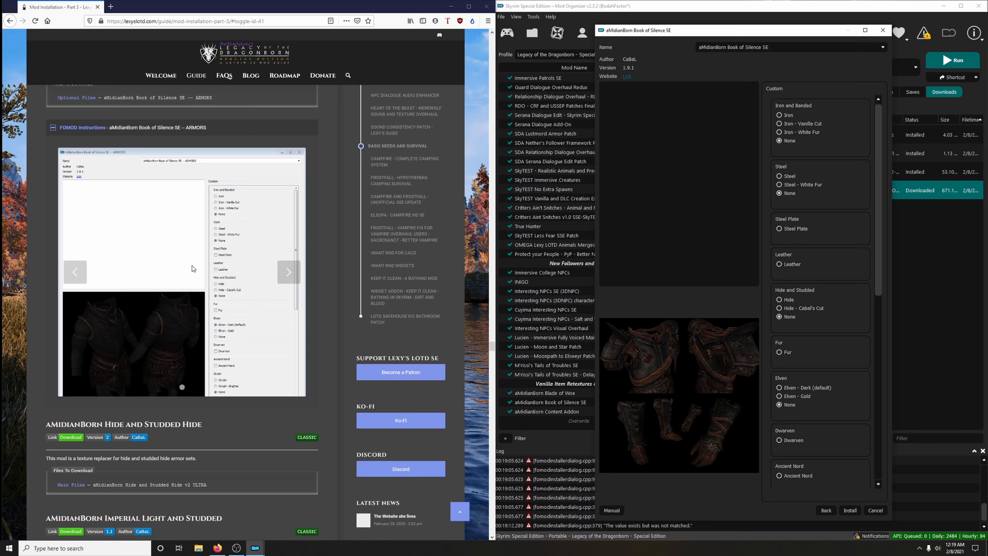
pyautogui.rightClick(161, 214)
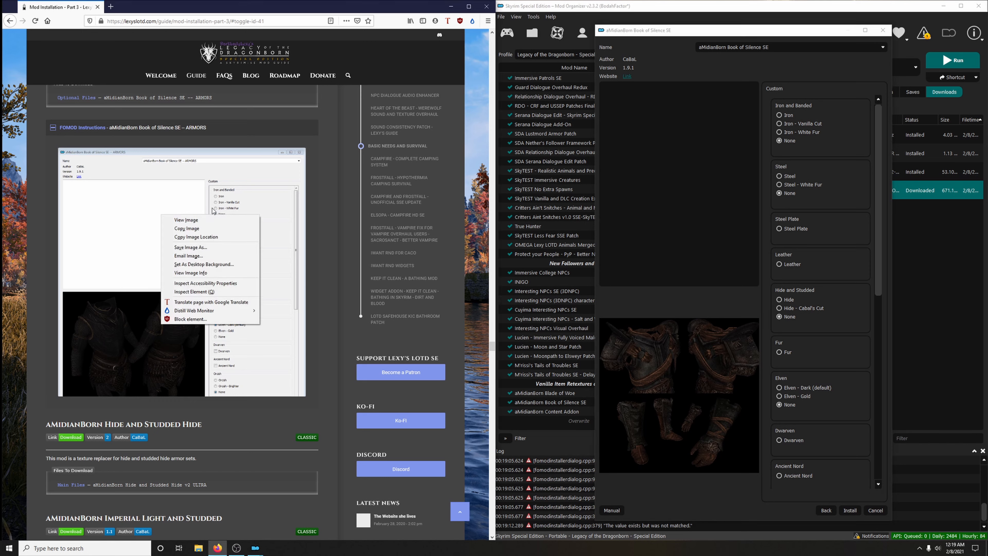
pyautogui.click(246, 172)
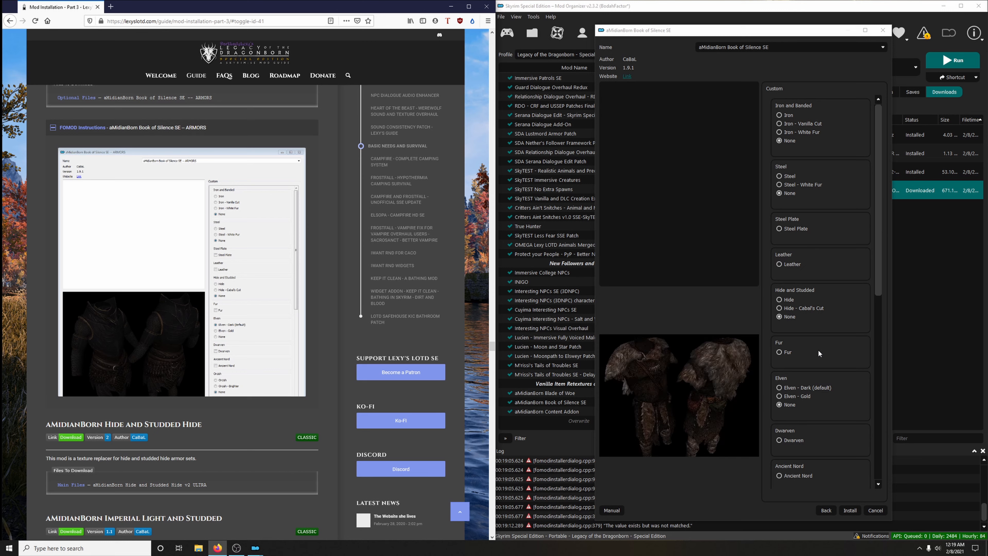
pyautogui.click(791, 389)
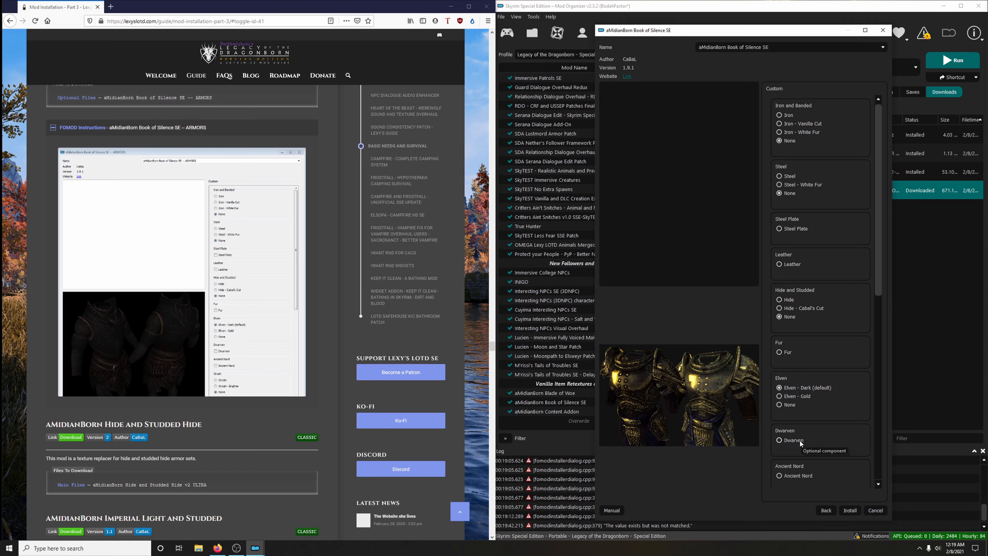
# - Select Wolf - Grey Fur as shown in the guide's next image and run the ARMORS installation
pyautogui.scroll(-4, 832, 417)
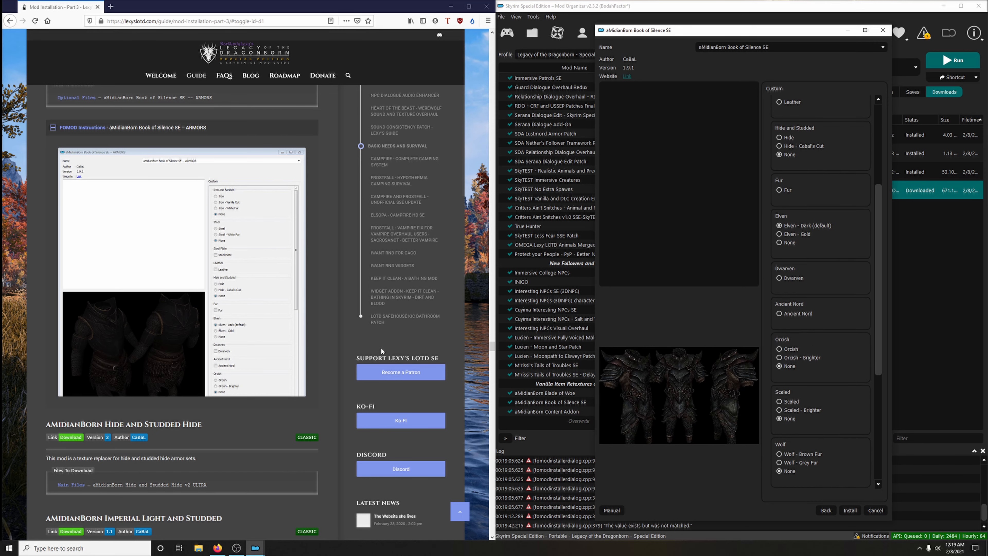
pyautogui.moveTo(218, 292)
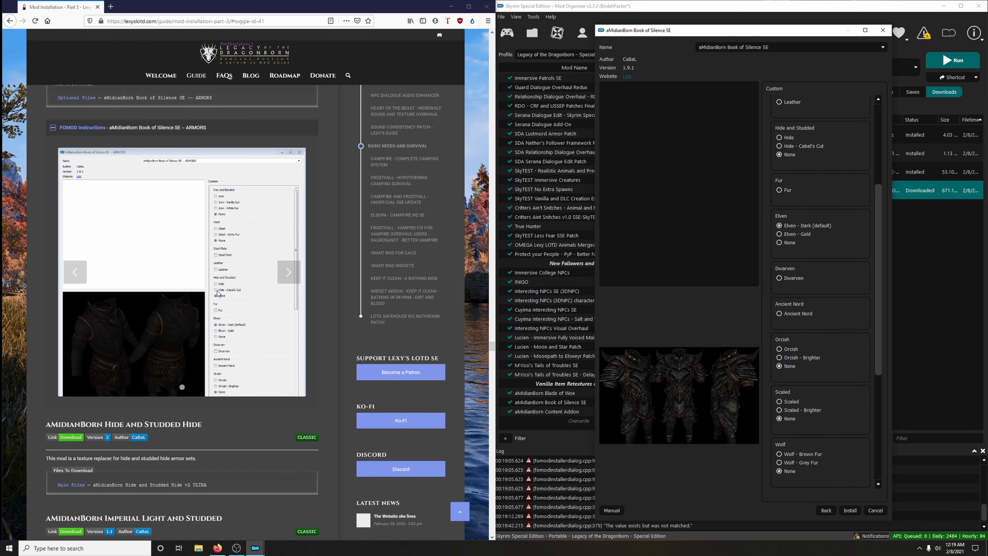
pyautogui.click(284, 275)
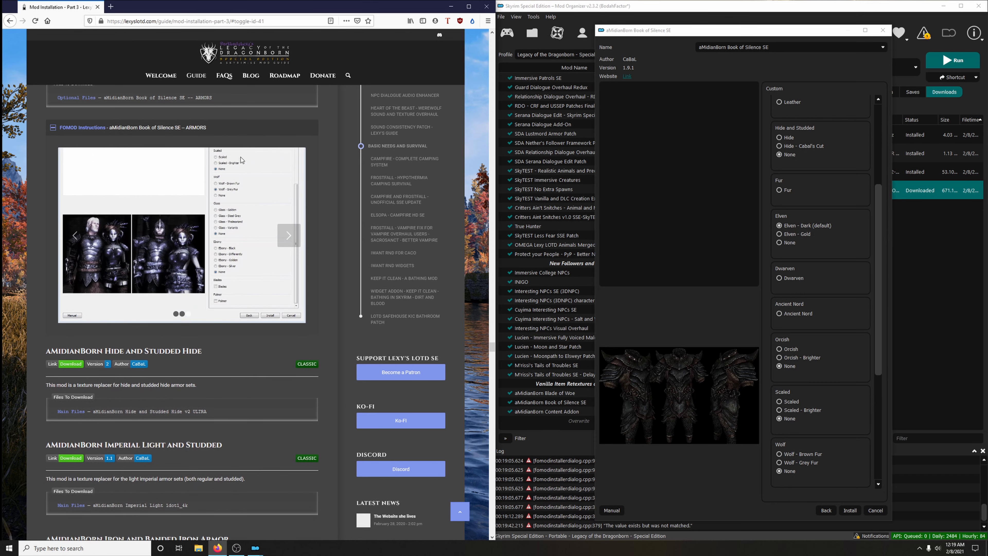
pyautogui.scroll(-5, 827, 316)
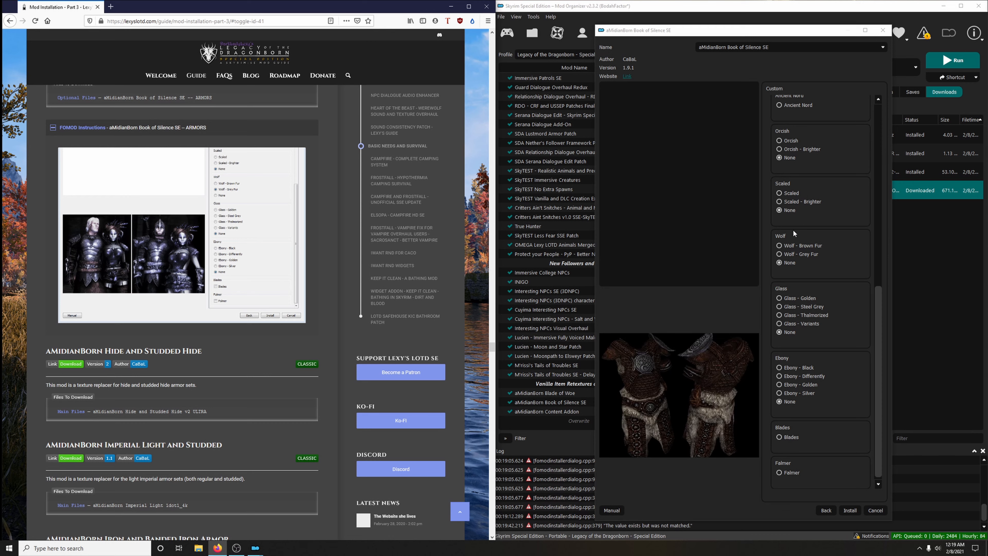
pyautogui.click(792, 255)
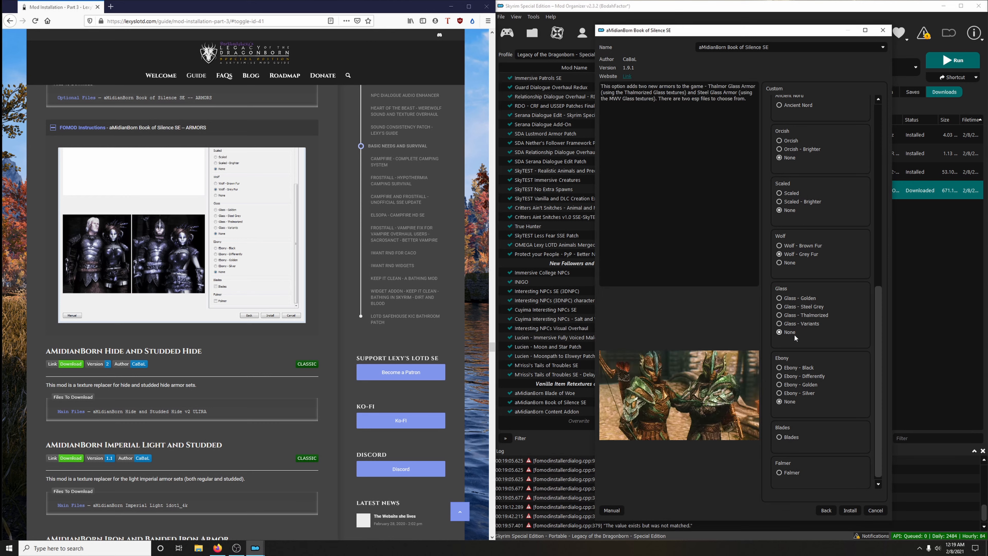
pyautogui.scroll(-1, 791, 401)
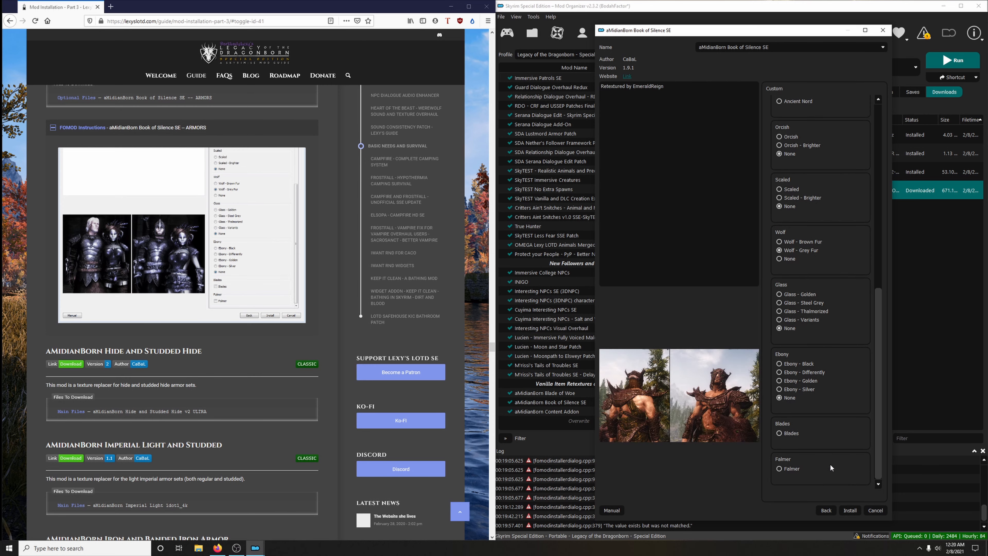
pyautogui.click(848, 510)
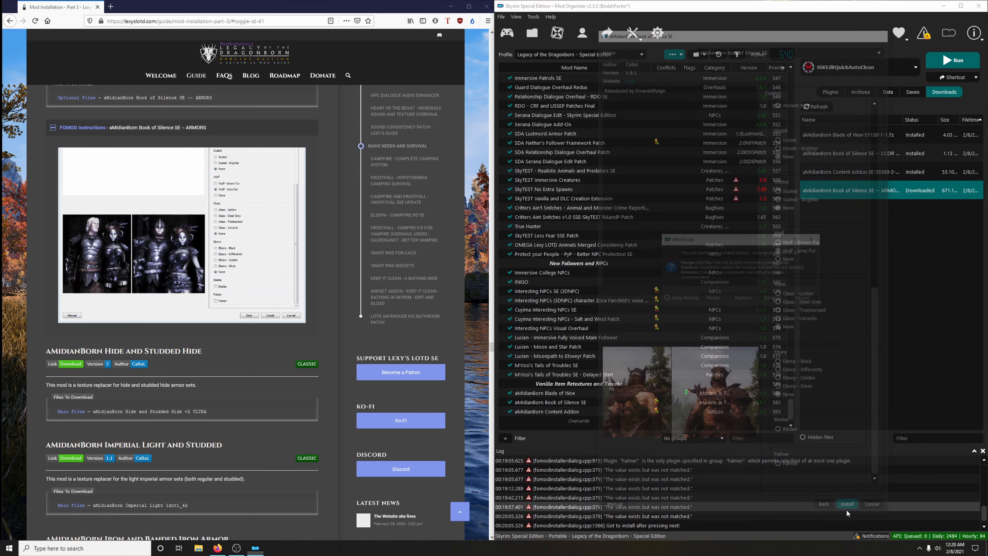
# - Install the armor pack as a separate mod named "aMidianBorn Book of Silence SE Armors" and enable it
pyautogui.click(137, 129)
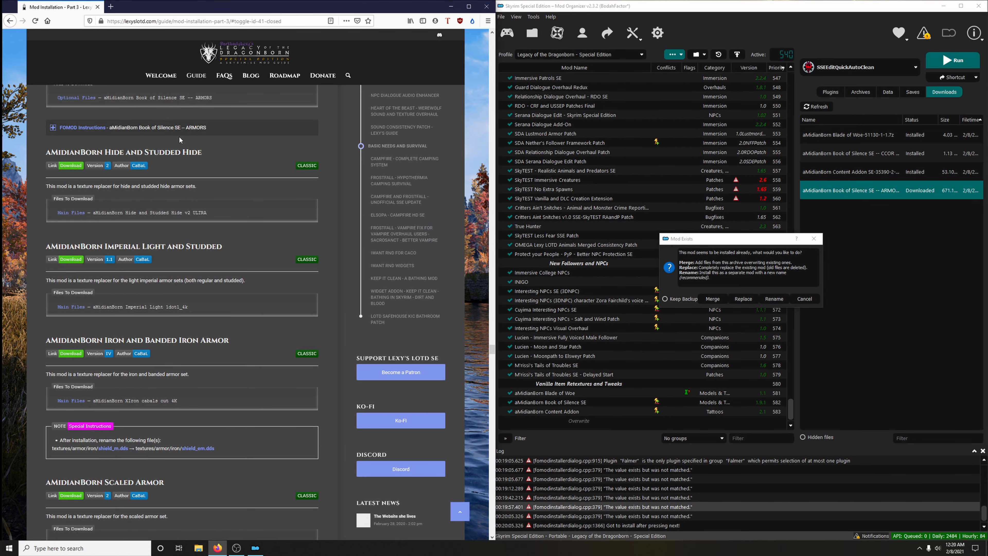
pyautogui.scroll(4, 184, 143)
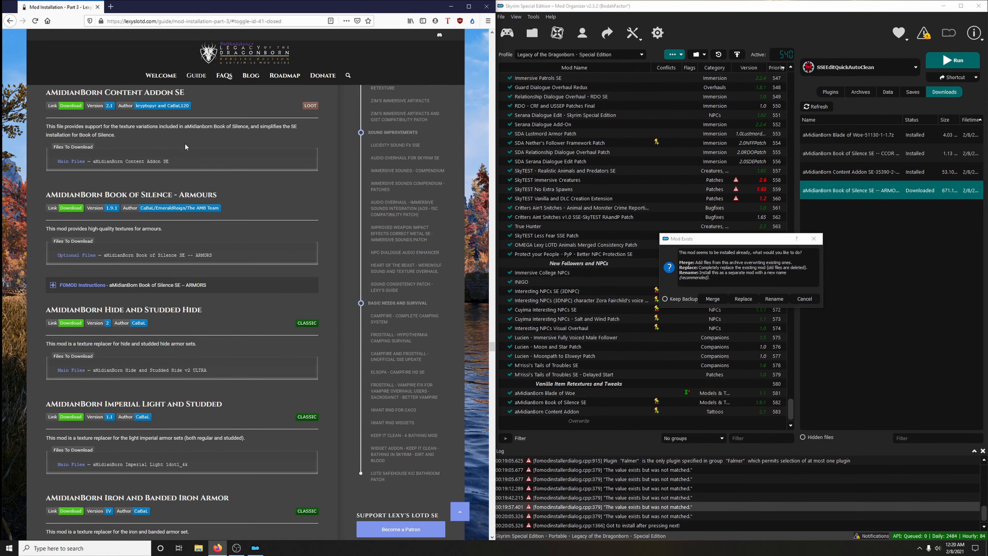
pyautogui.click(777, 299)
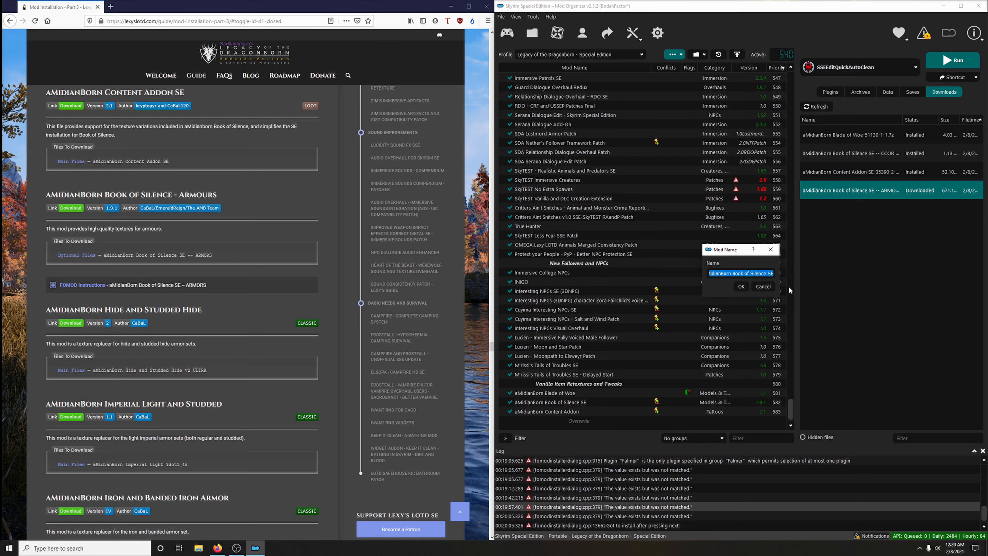
pyautogui.press('End')
pyautogui.write('-')
pyautogui.press('BackSpace')
pyautogui.write('aR')
pyautogui.press('BackSpace')
pyautogui.press('BackSpace')
pyautogui.press('Return')
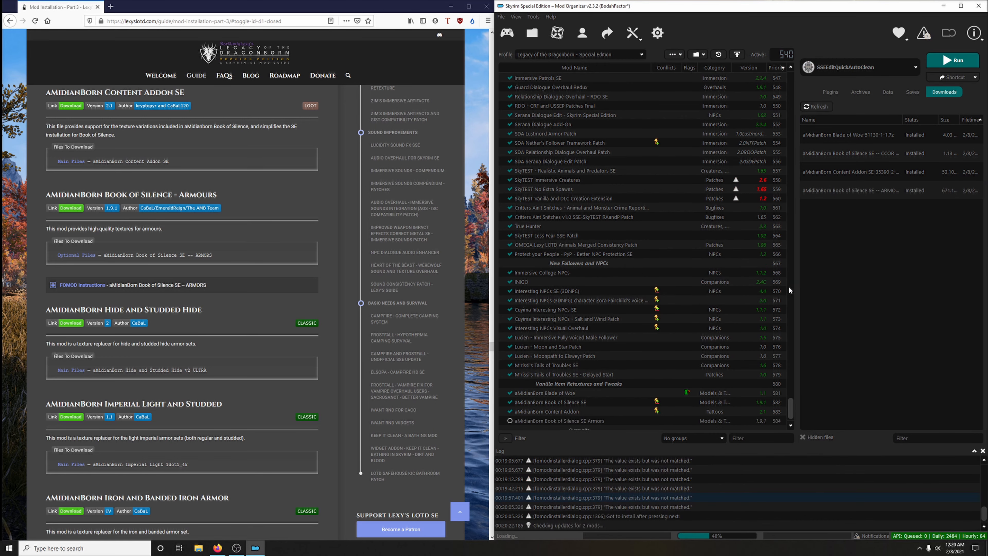
pyautogui.click(510, 420)
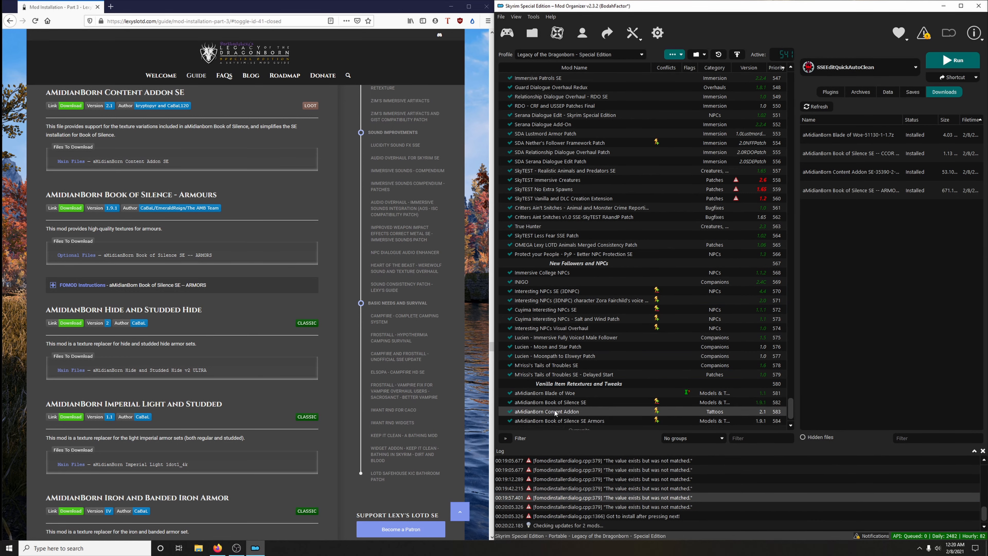
pyautogui.scroll(-1, 554, 409)
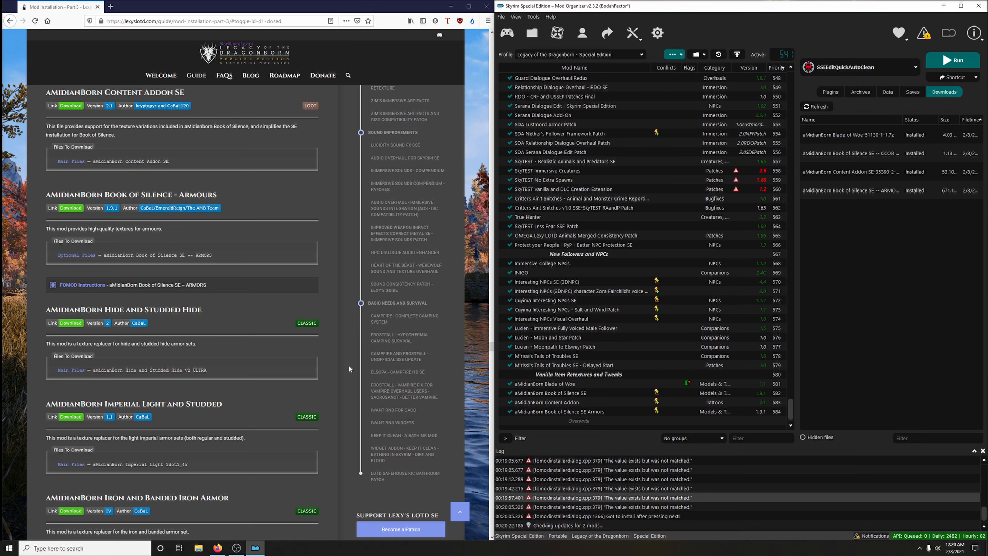
# - Download the main file aMidianBorn Hide and Studded Hide v2 ULTRA from the guide's linked mod page, and return to the guide
pyautogui.scroll(-3, 349, 368)
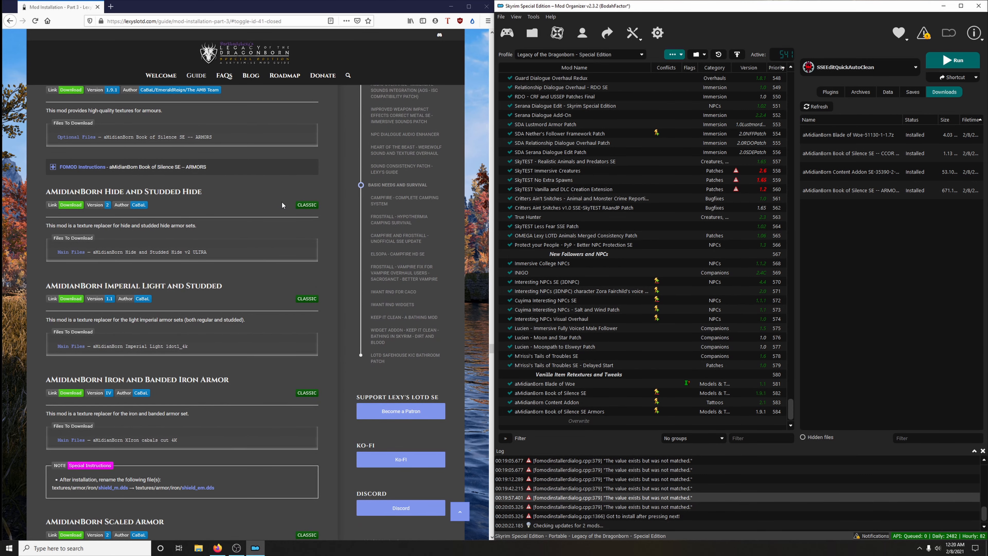
pyautogui.scroll(-1, 74, 213)
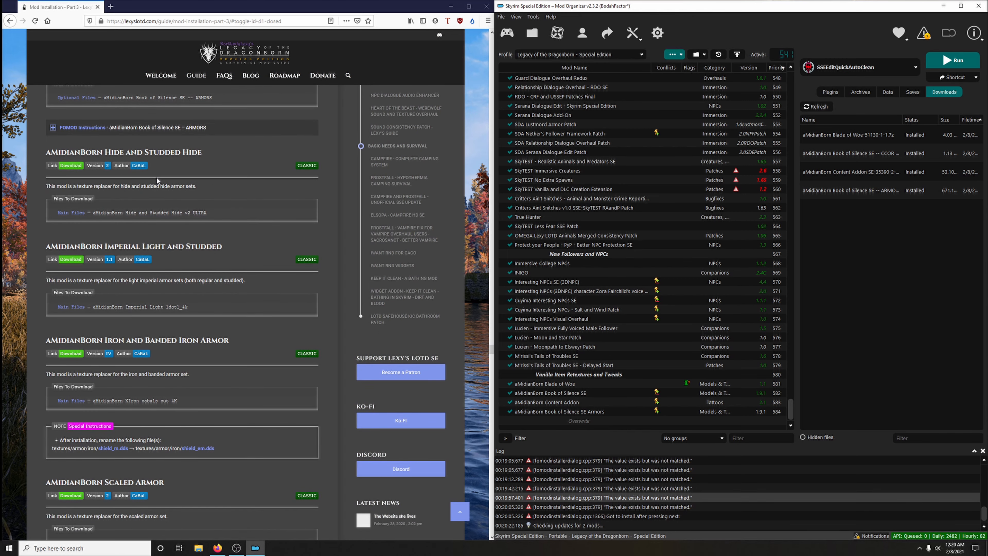
pyautogui.click(70, 166)
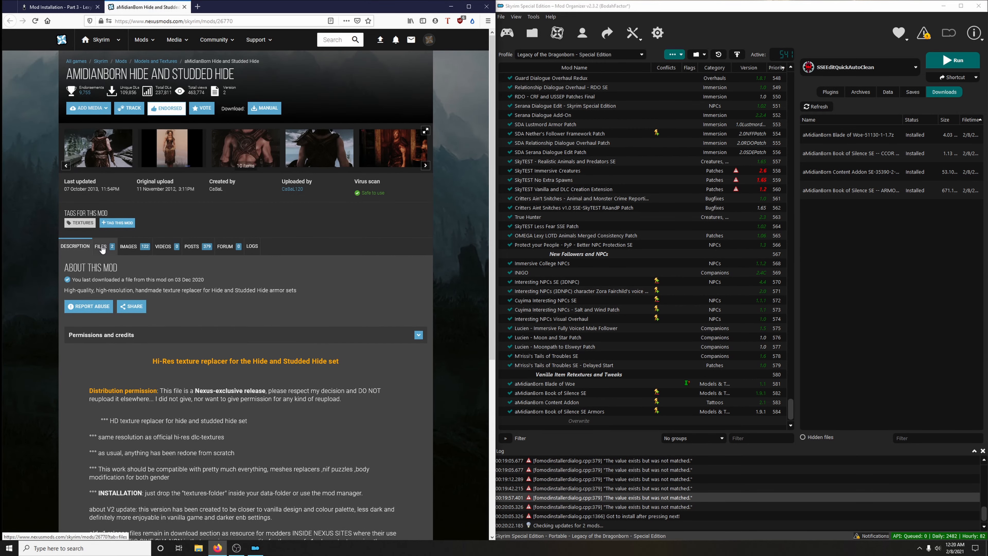
pyautogui.click(100, 246)
pyautogui.scroll(-2, 226, 306)
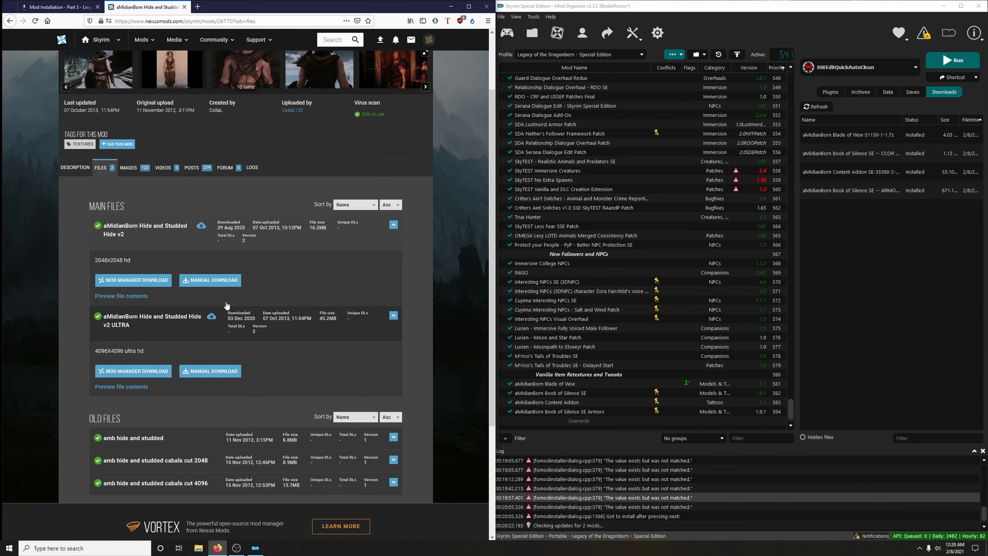
pyautogui.click(124, 373)
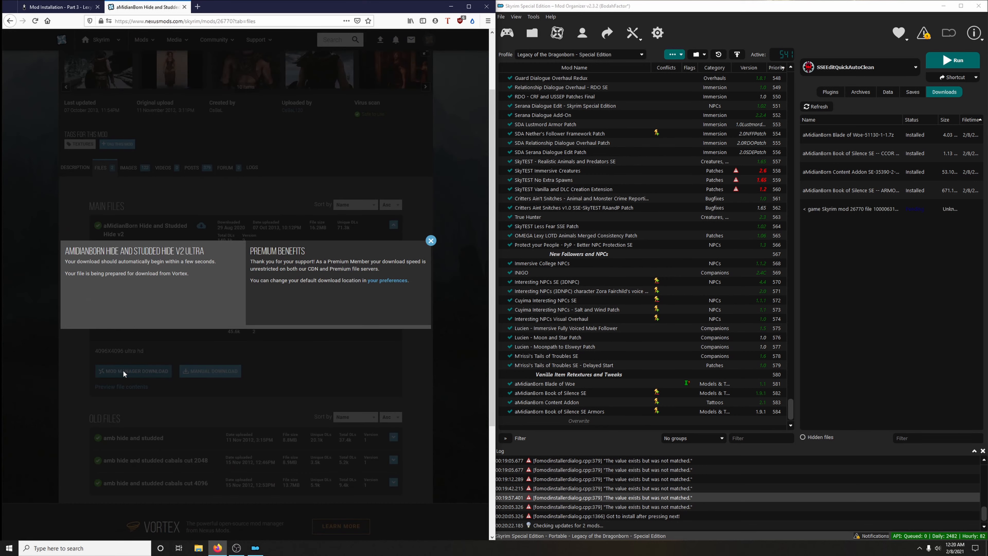
pyautogui.hotkey('ctrl', 'w')
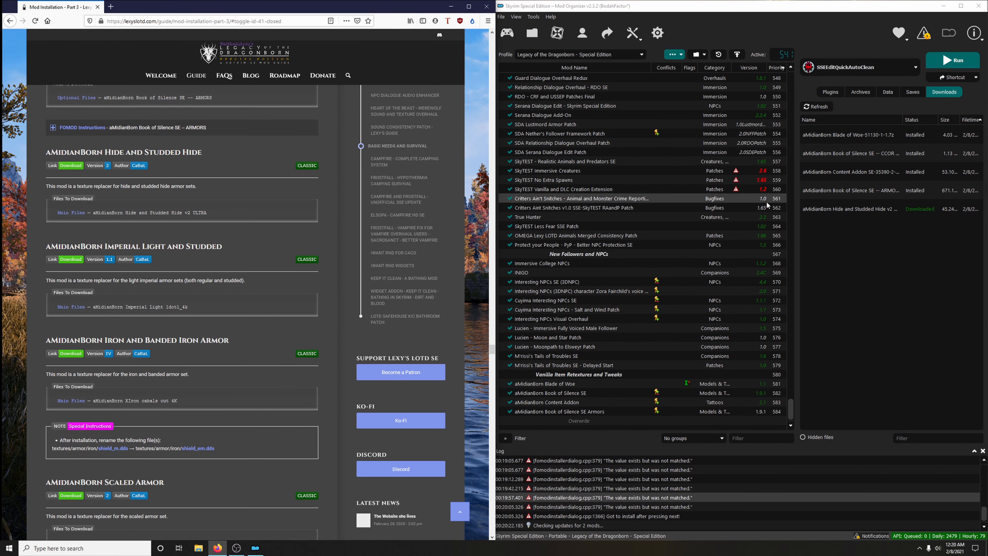
# - Install the Hide and Studded Hide download under its suggested name and enable the mod
pyautogui.doubleClick(852, 209)
pyautogui.click(782, 284)
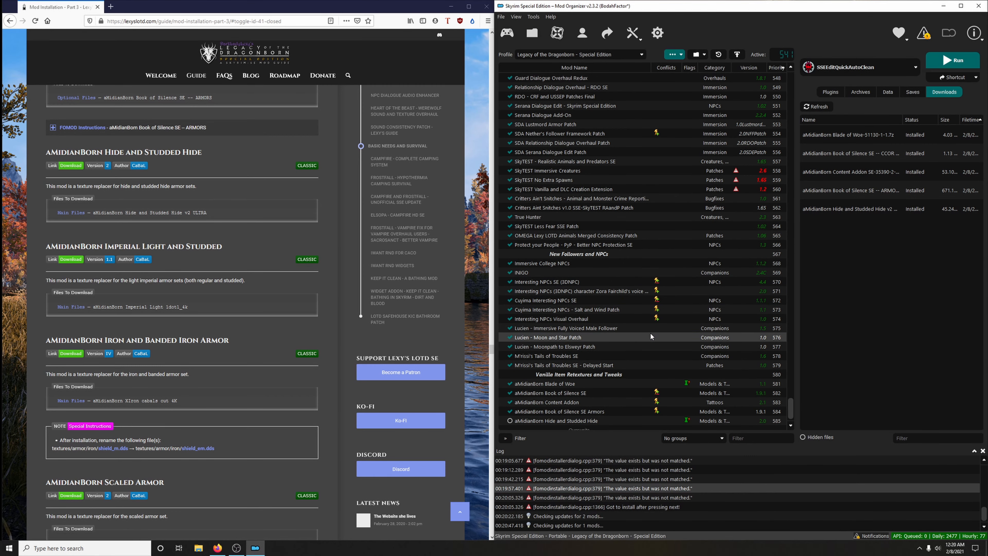
pyautogui.click(510, 412)
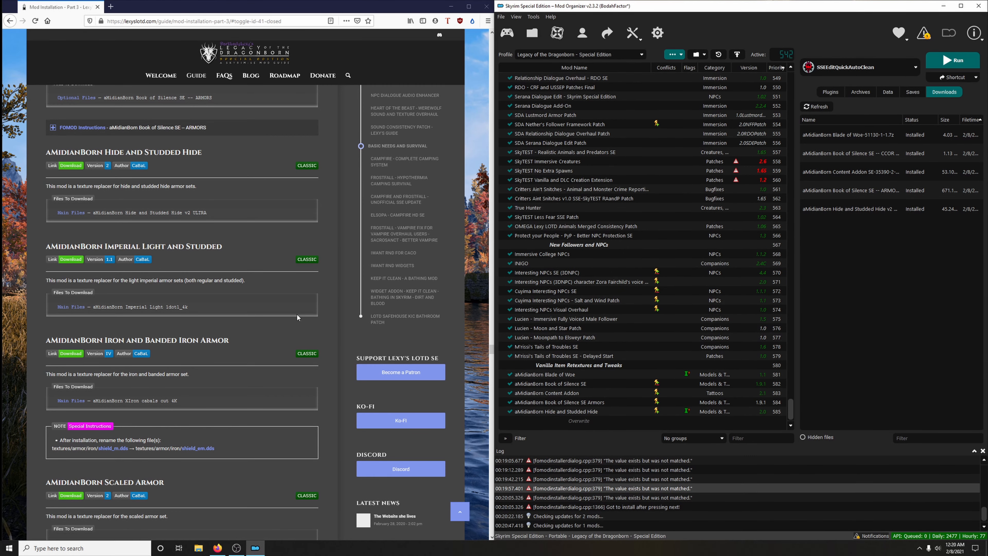
# - Download the main file aMidianBorn Imperial Light 1dot1_4k from the guide's Imperial Light and Studded link, and return to the guide
pyautogui.scroll(-2, 98, 214)
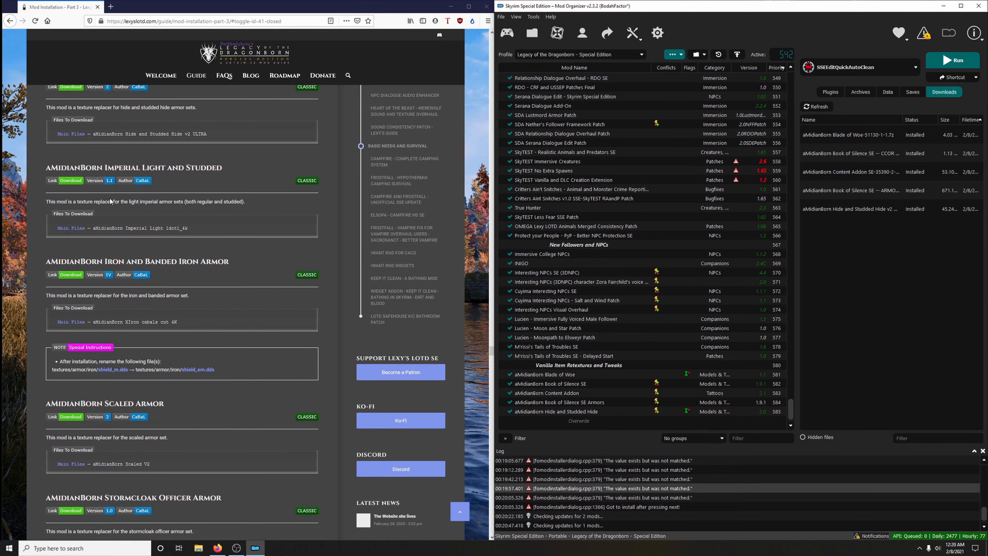
pyautogui.click(71, 181)
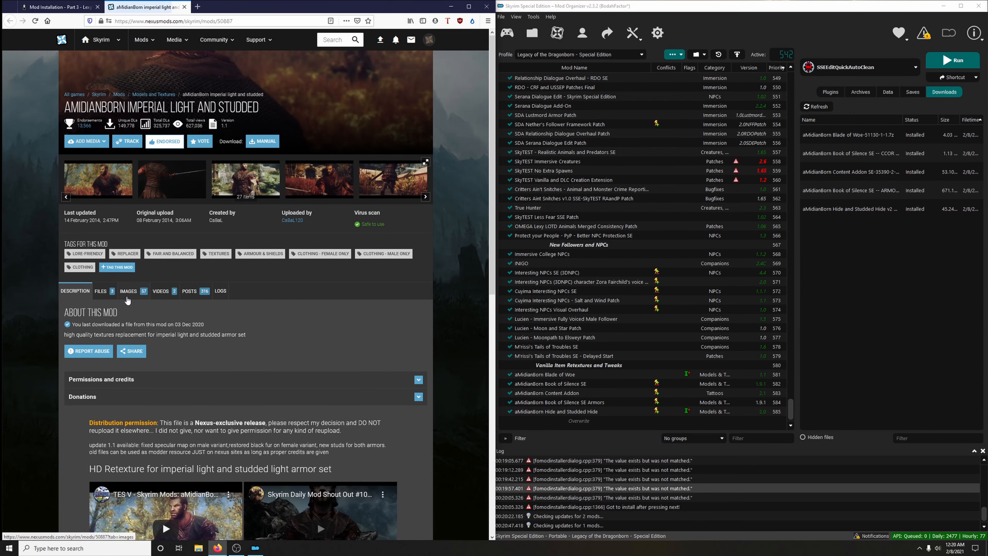
pyautogui.click(111, 295)
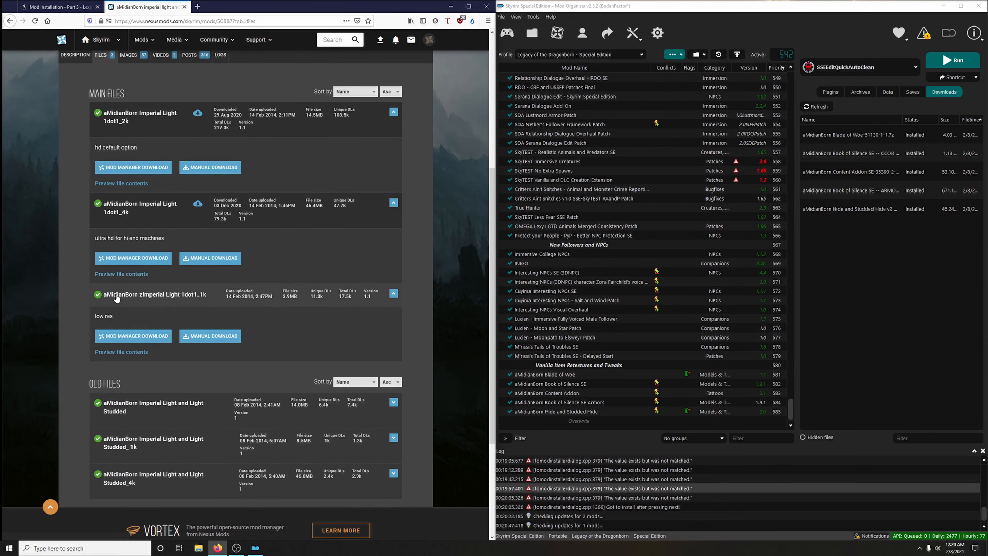
pyautogui.click(130, 262)
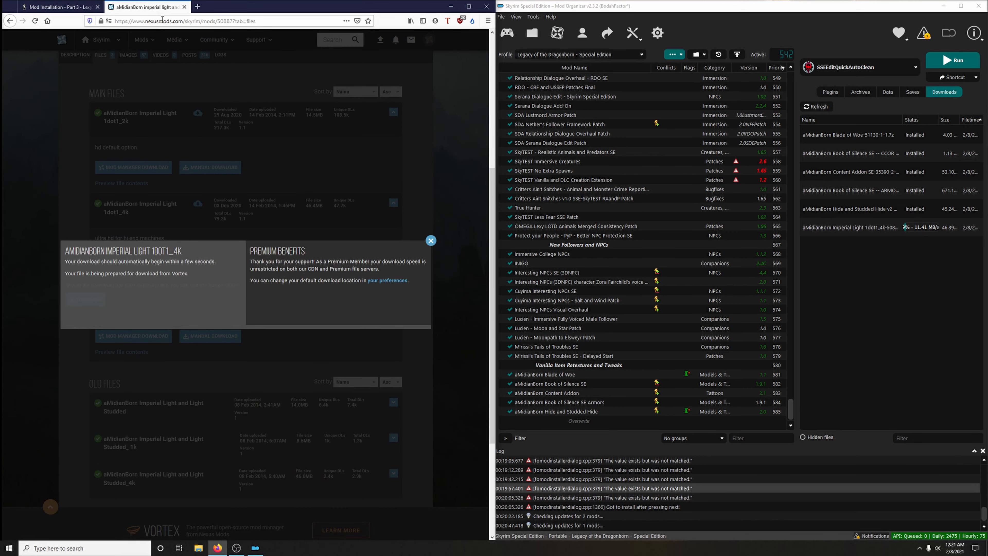
pyautogui.click(184, 7)
# - Install the Imperial Light download as "aMidianBorn imperial light and studded" and enable the mod
pyautogui.doubleClick(819, 234)
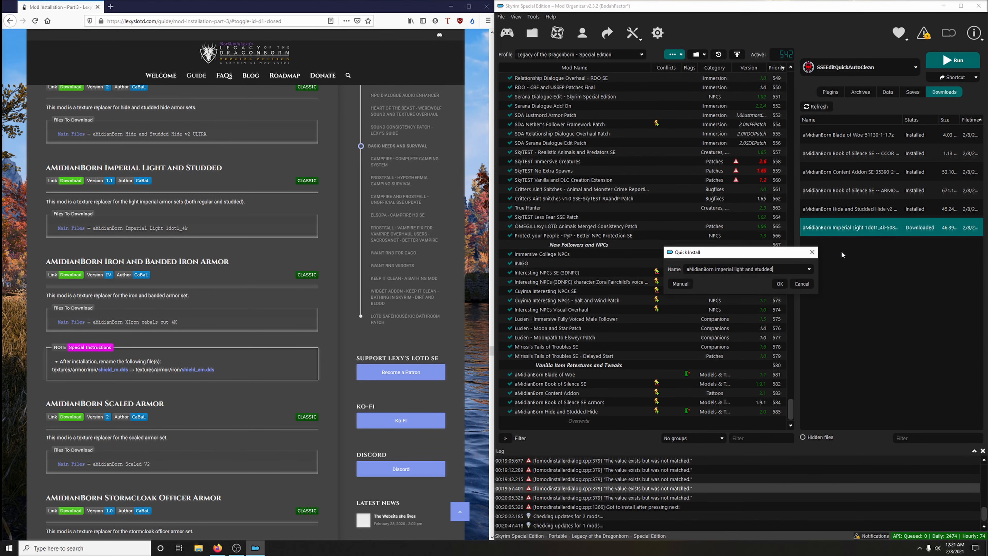
pyautogui.click(780, 284)
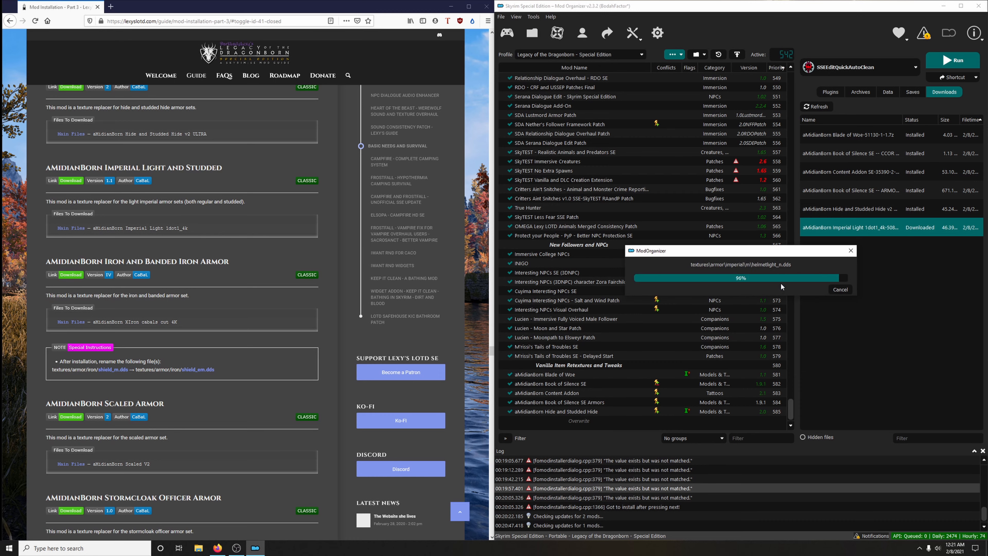
pyautogui.click(509, 411)
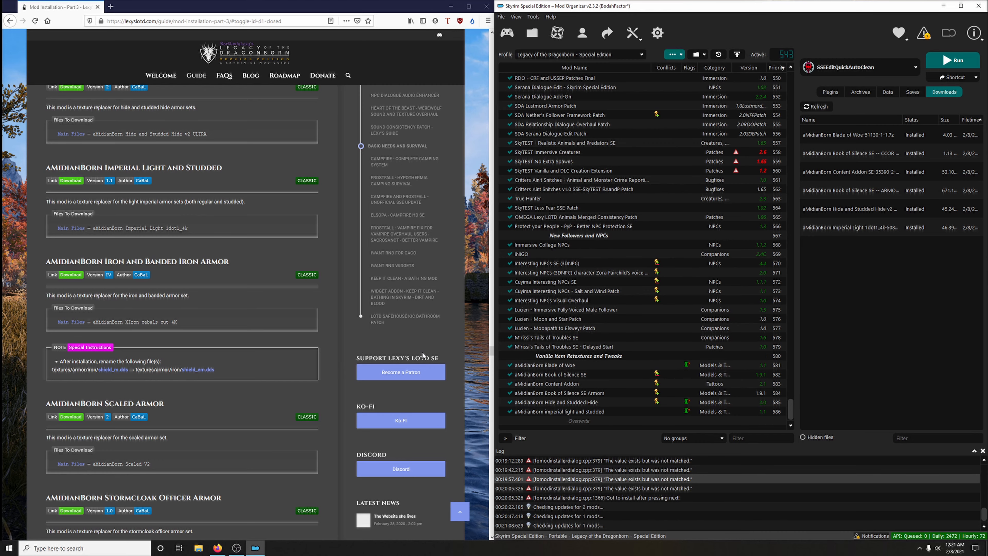
# - Download the main file aMidianBorn XIron cabals cut 4K from the guide's Iron and Banded Iron Armor link, and return to the guide
pyautogui.scroll(-2, 317, 326)
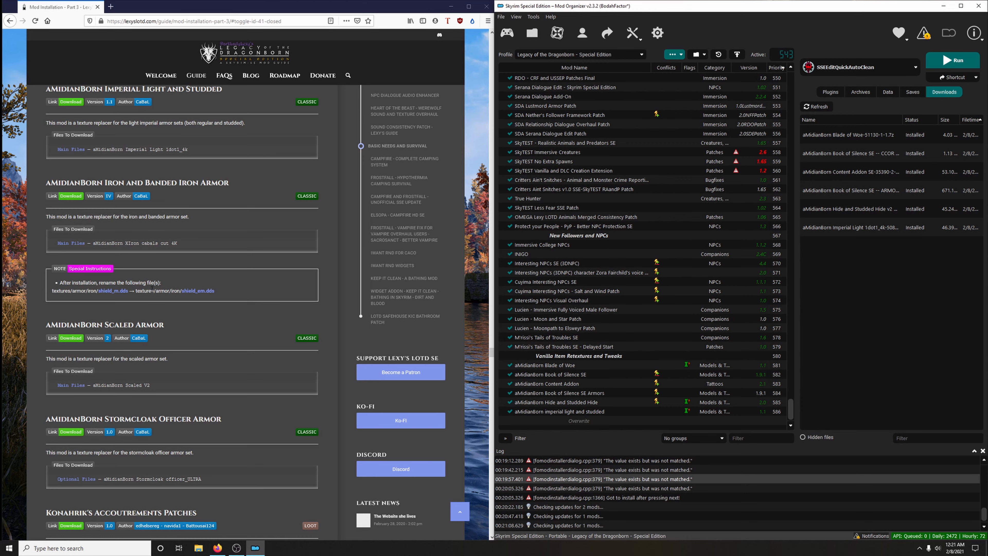
pyautogui.click(74, 198)
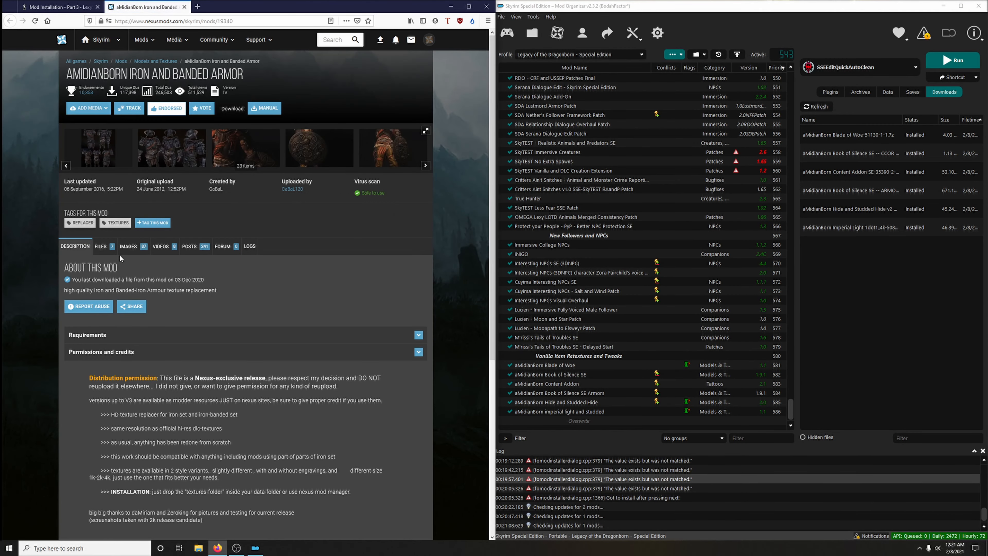
pyautogui.click(104, 249)
pyautogui.scroll(-5, 292, 237)
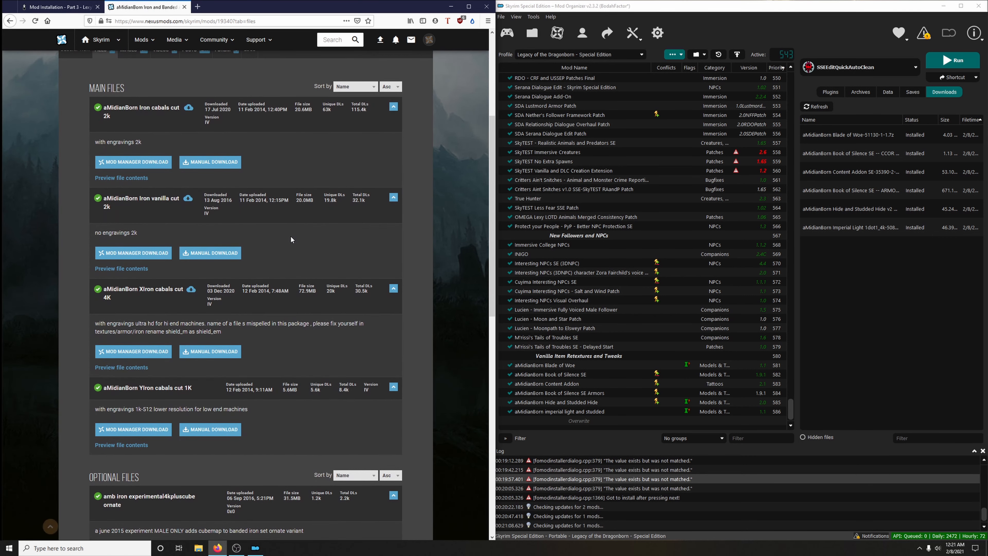
pyautogui.click(135, 351)
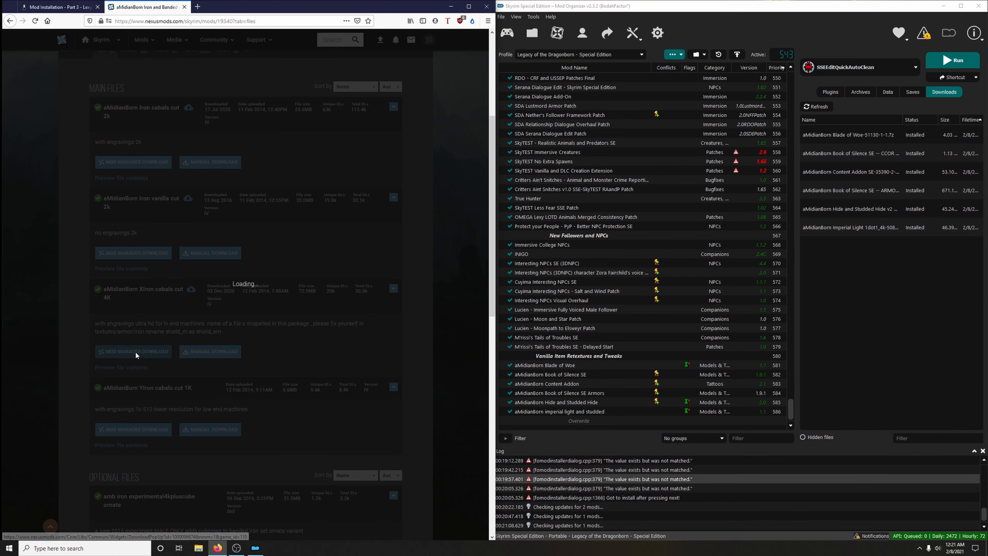
pyautogui.click(185, 7)
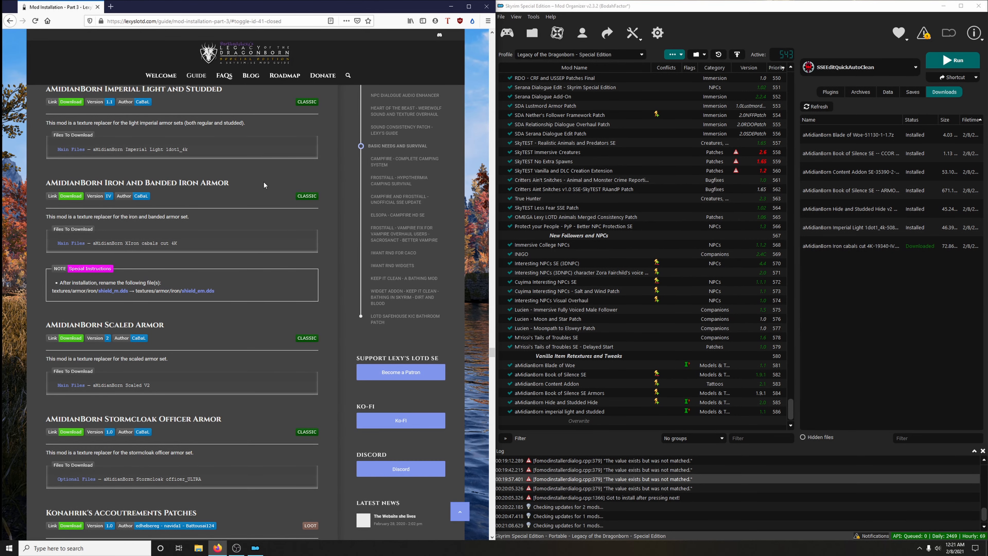
# - Install the Iron cabals cut 4K download as "aMidianBorn Iron and Banded Armor" and open the mod's folder in File Explorer
pyautogui.doubleClick(848, 248)
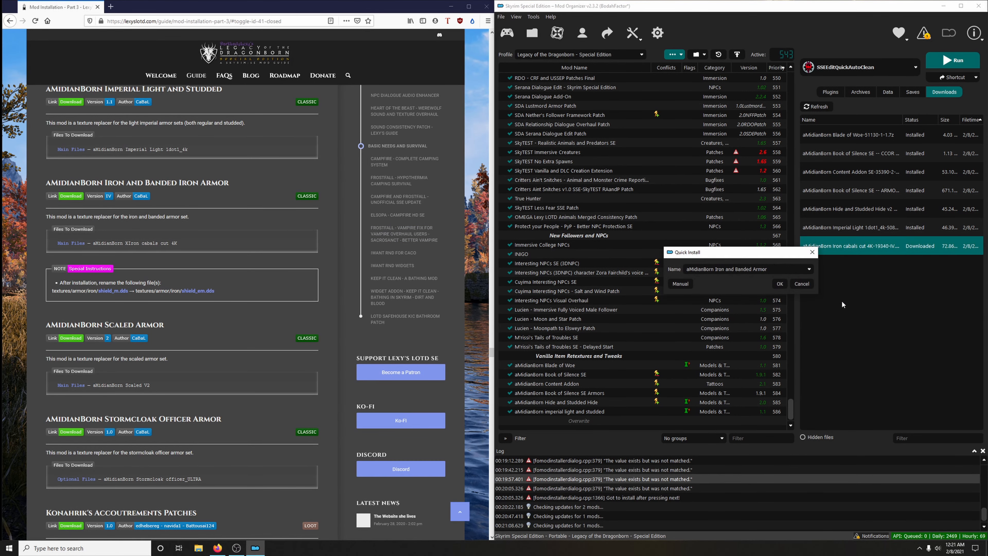
pyautogui.click(780, 283)
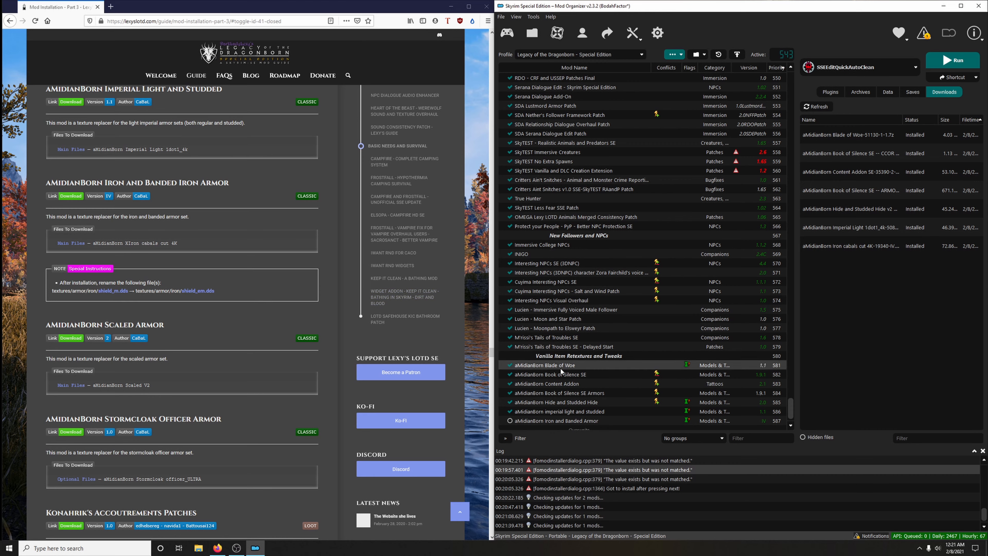
pyautogui.scroll(-1, 563, 366)
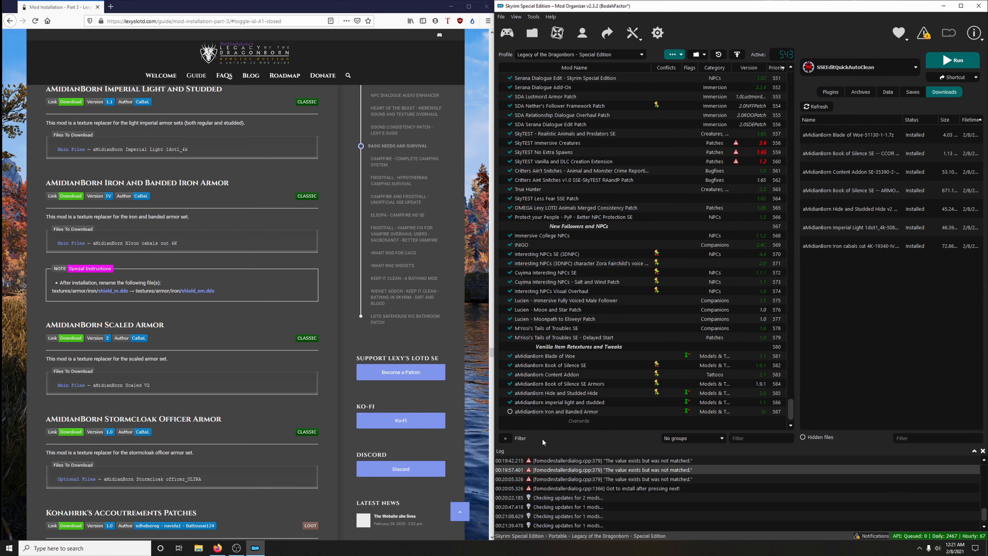
pyautogui.rightClick(533, 413)
pyautogui.click(564, 398)
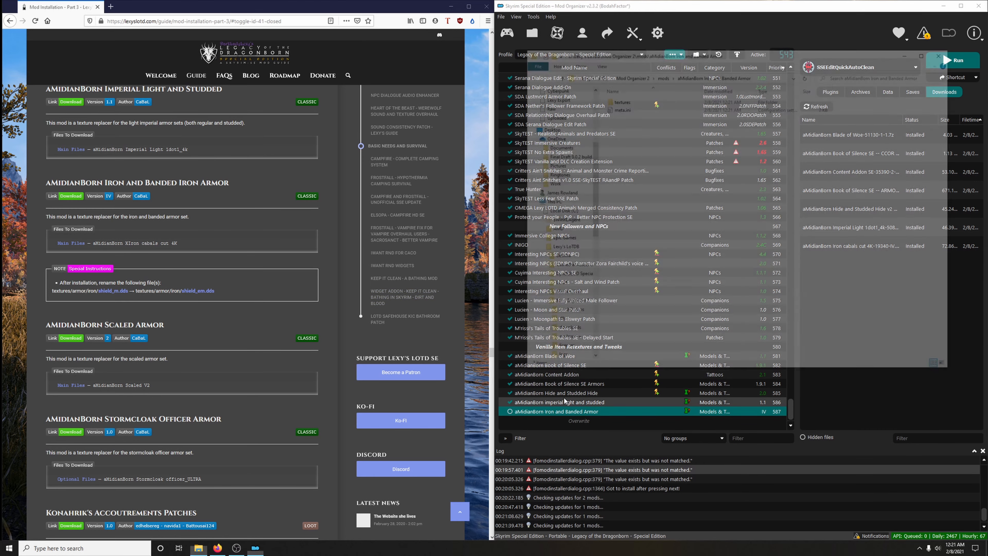
# - Rename shield_m.dds in the mod's textures/armor/iron folder to shield_em.dds and close the folder window
pyautogui.doubleClick(619, 100)
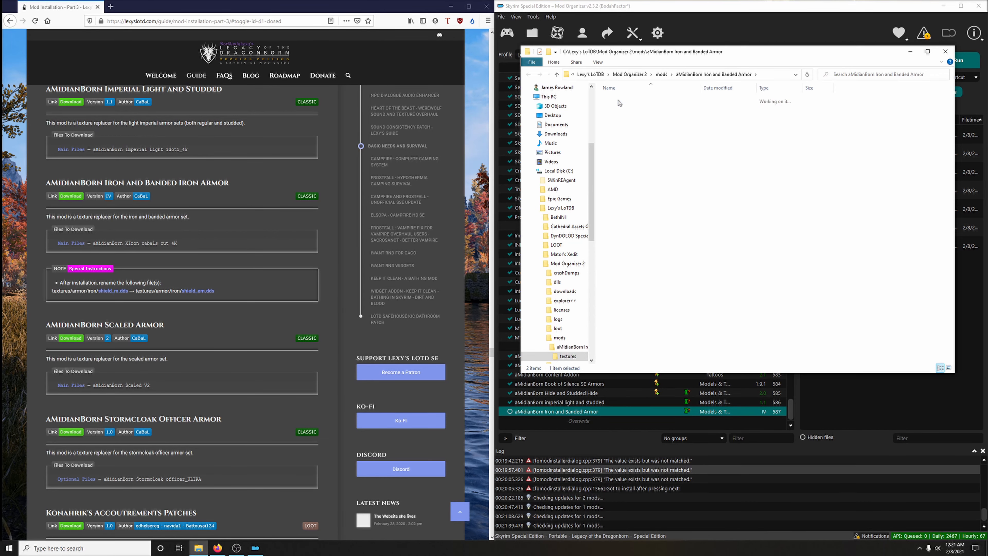
pyautogui.doubleClick(618, 99)
pyautogui.doubleClick(618, 99)
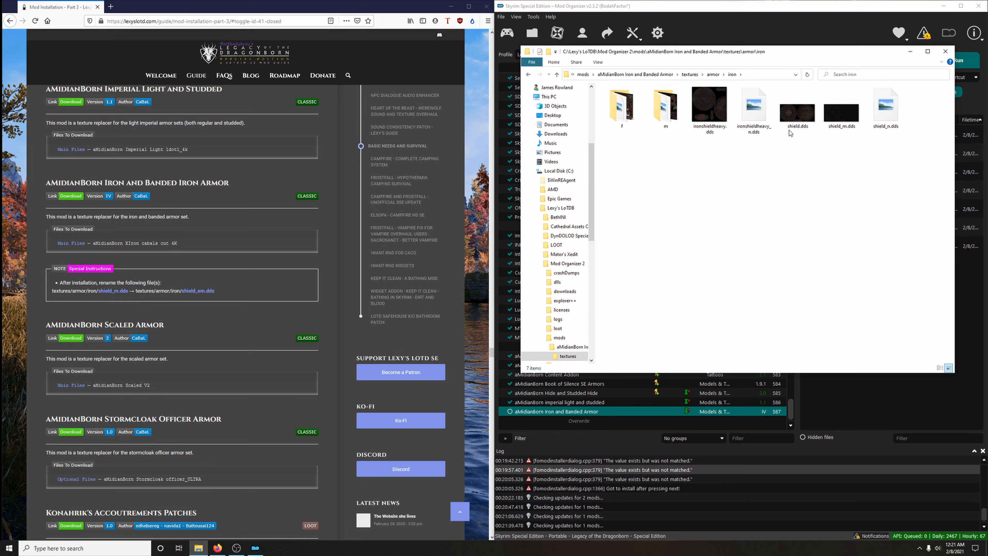
pyautogui.click(842, 133)
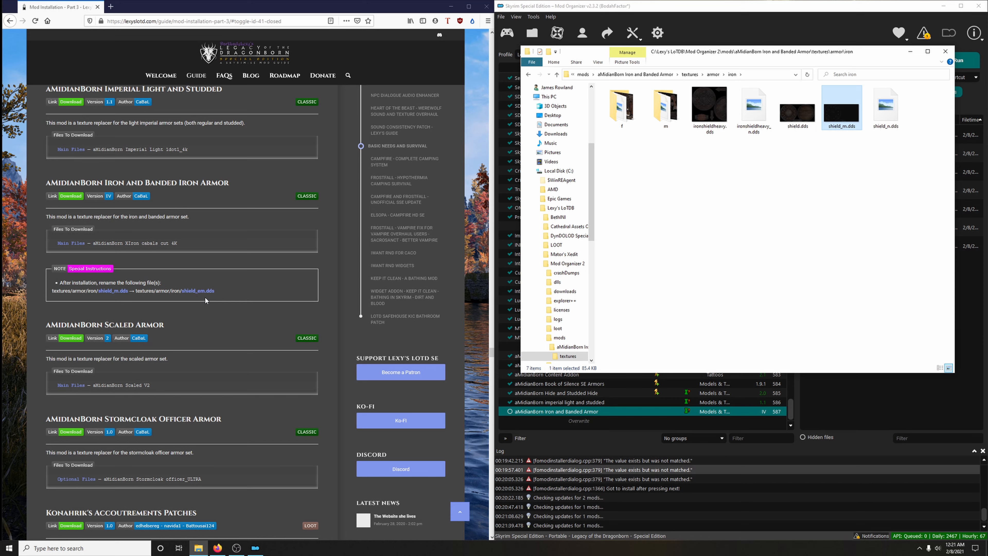
pyautogui.rightClick(844, 129)
pyautogui.click(866, 239)
pyautogui.click(843, 125)
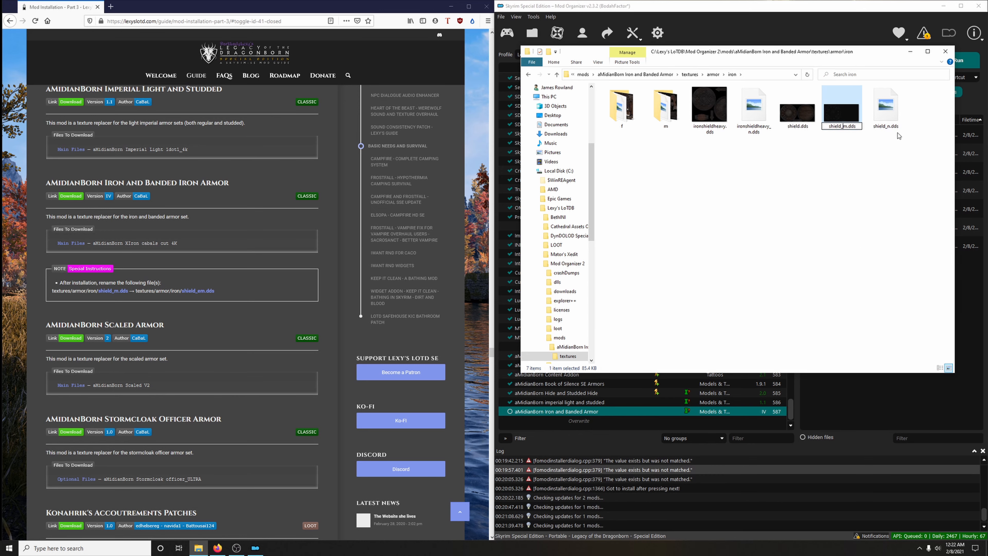
pyautogui.write('e')
pyautogui.click(863, 211)
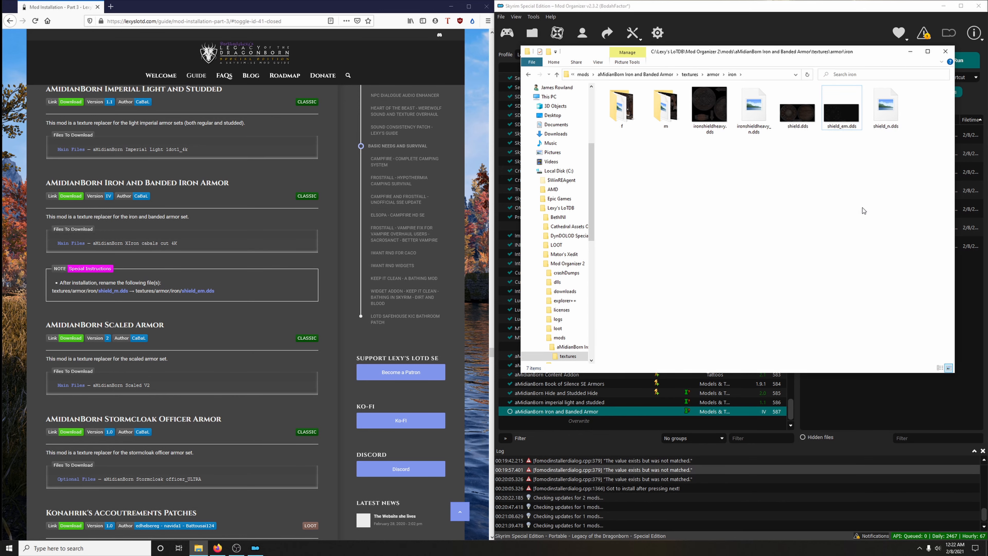
pyautogui.click(946, 51)
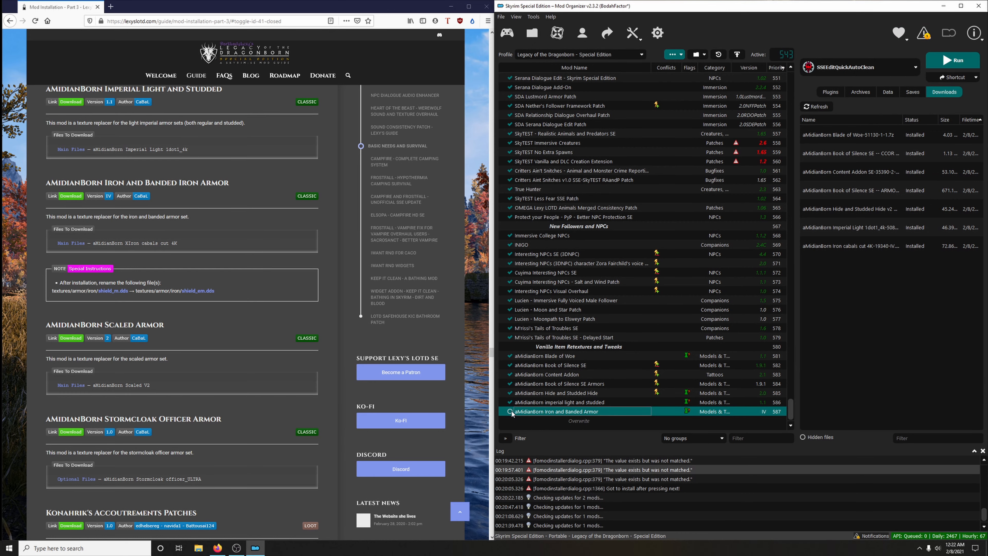
# - Download the main file aMidianBorn Scaled V2 from the guide's Scaled Armor link, and return to the guide
pyautogui.scroll(-3, 316, 388)
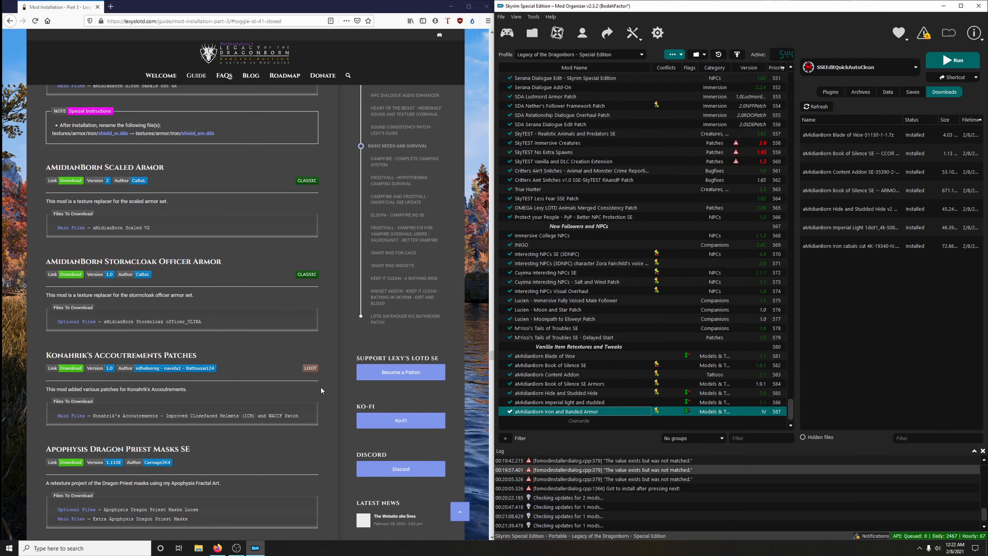
pyautogui.scroll(1, 321, 386)
pyautogui.scroll(-2, 321, 386)
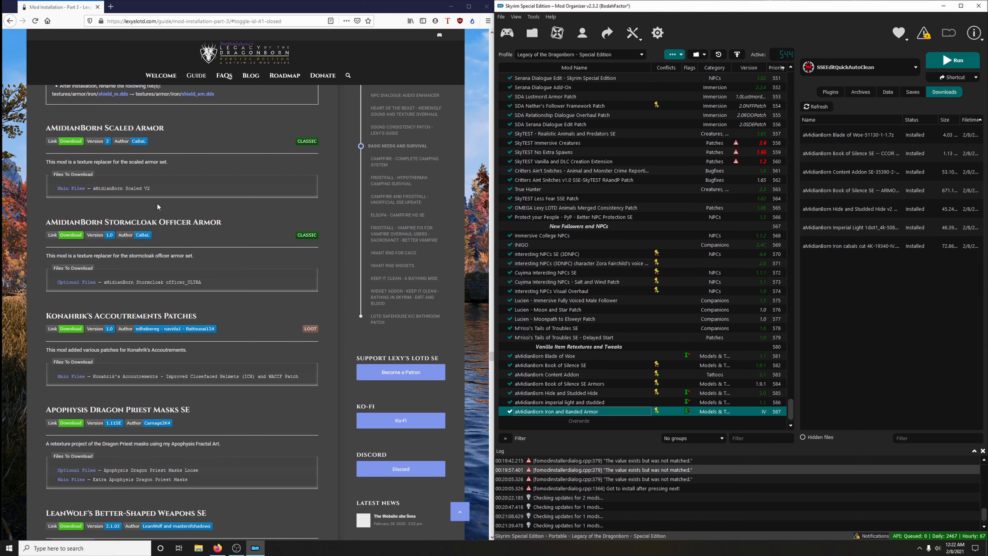
pyautogui.click(77, 142)
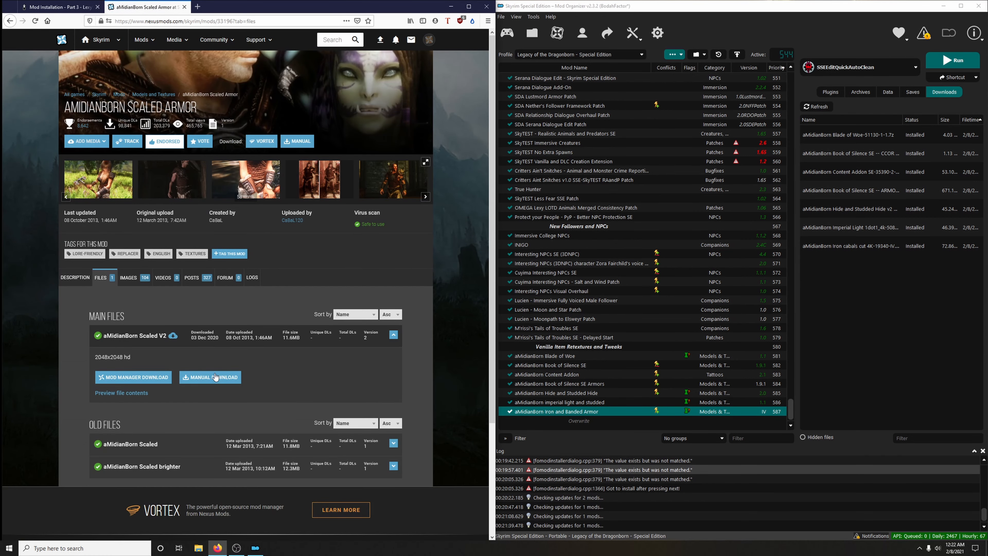
pyautogui.click(145, 377)
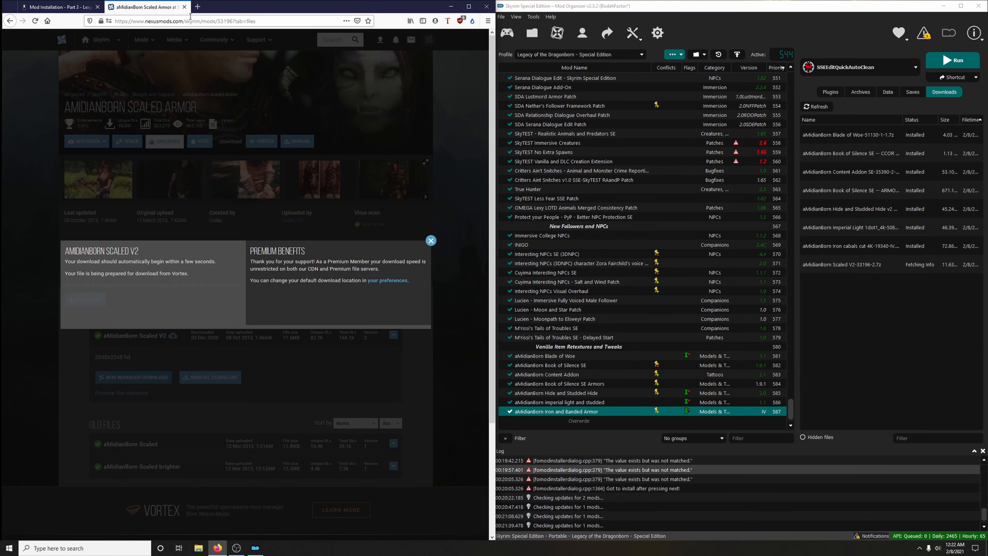
pyautogui.click(184, 6)
# - Install the Scaled V2 download as "aMidianBorn Scaled Armor"
pyautogui.click(831, 264)
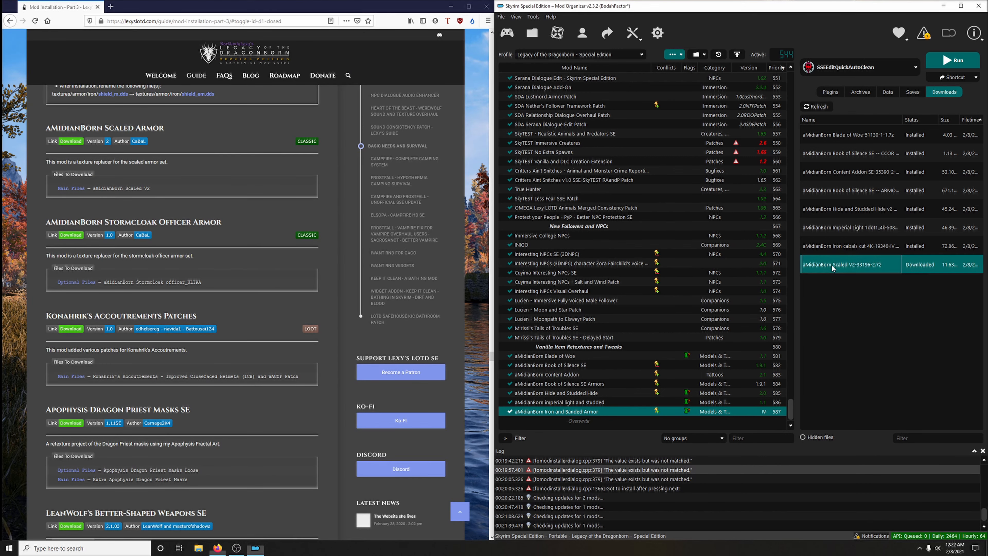
pyautogui.doubleClick(832, 265)
pyautogui.click(785, 286)
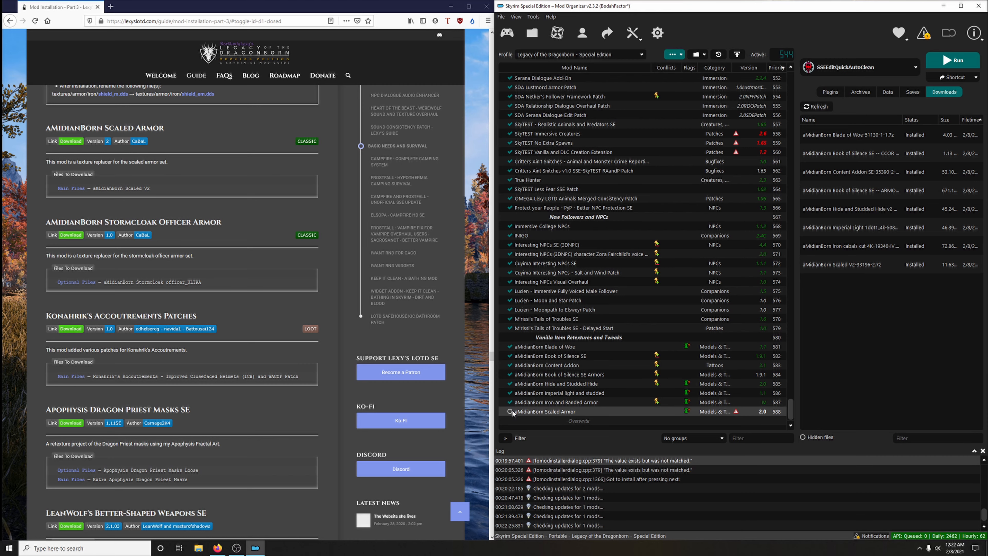
# - Enable aMidianBorn Scaled Armor, and download the optional file aMidianBorn Stormcloak officer_ULTRA from the guide's Stormcloak Officer Armor link
pyautogui.click(510, 411)
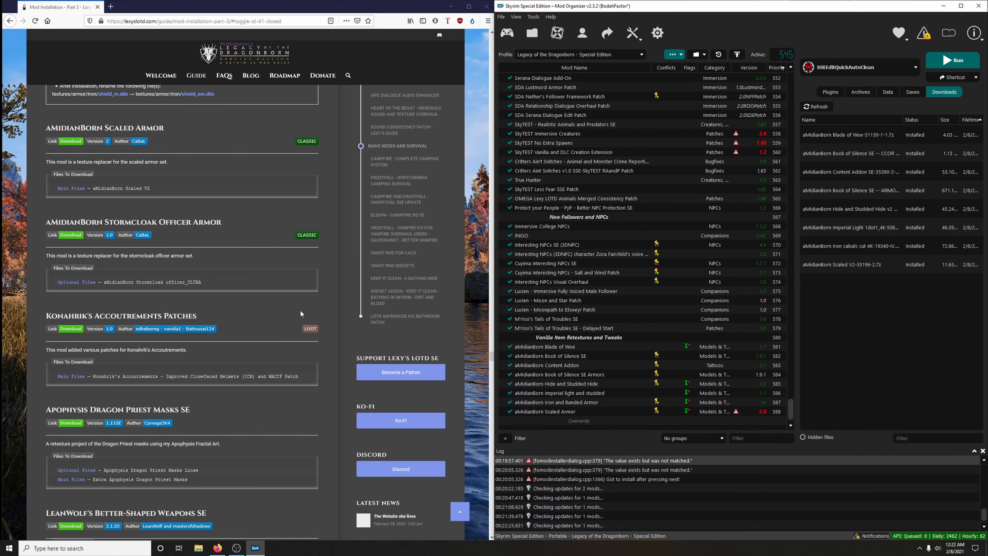
pyautogui.scroll(-2, 301, 311)
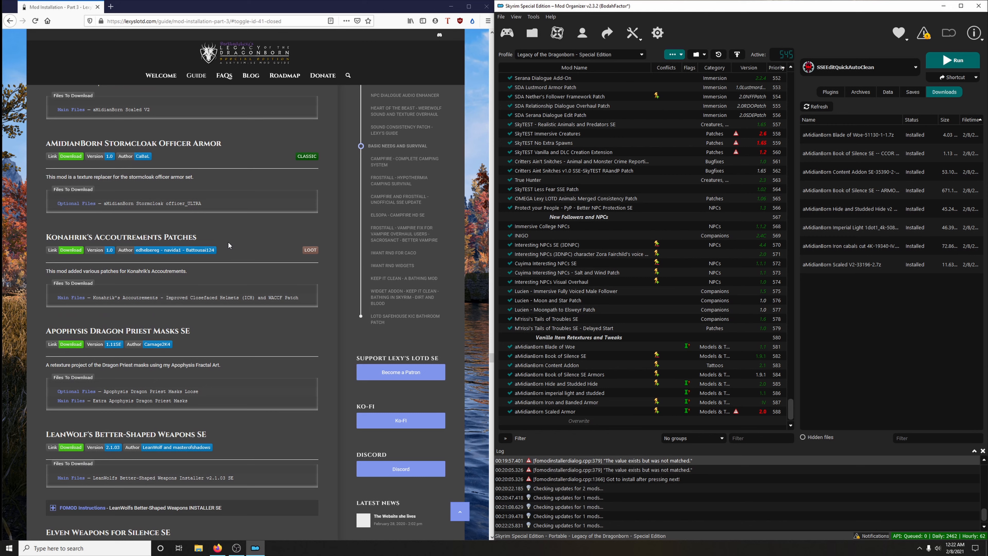
pyautogui.click(70, 159)
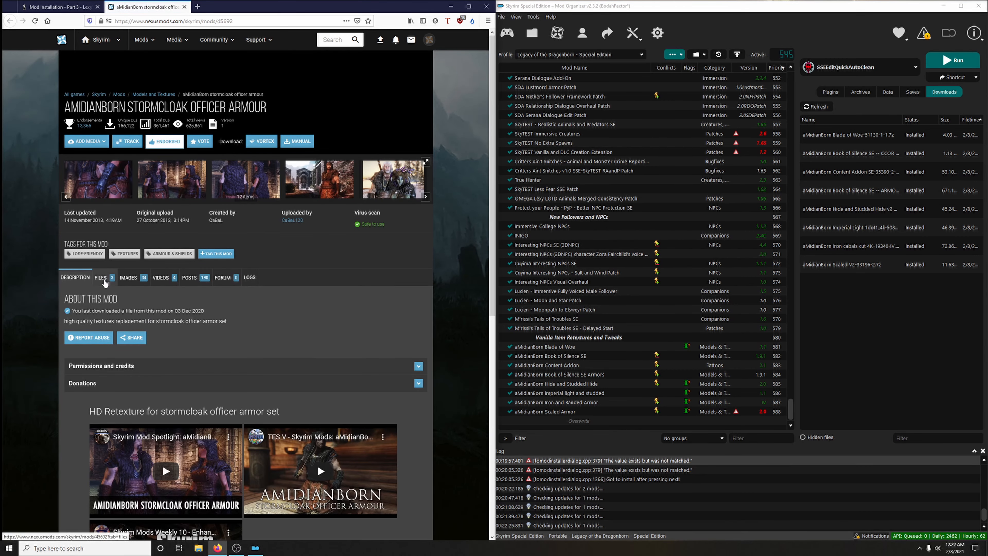
pyautogui.click(104, 279)
pyautogui.scroll(-5, 104, 281)
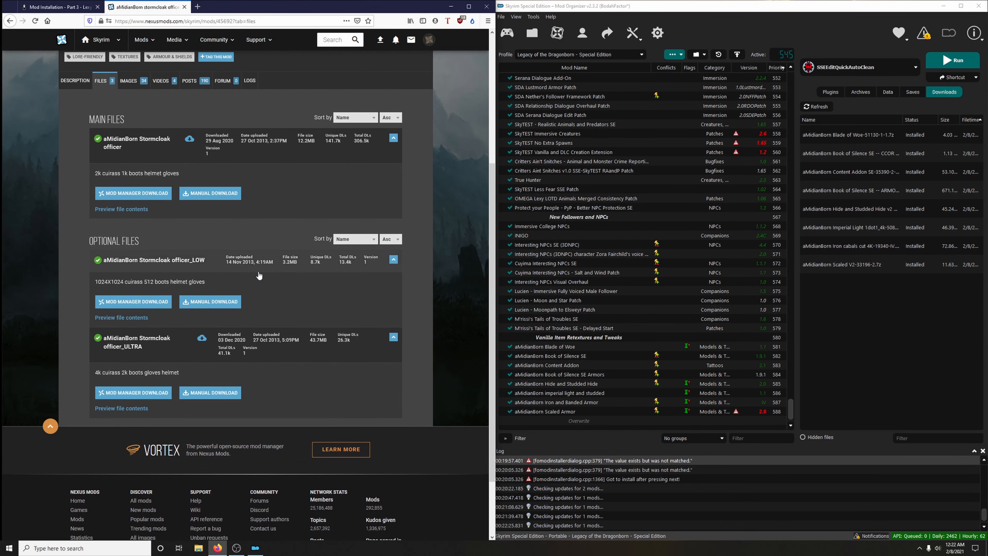
pyautogui.click(141, 392)
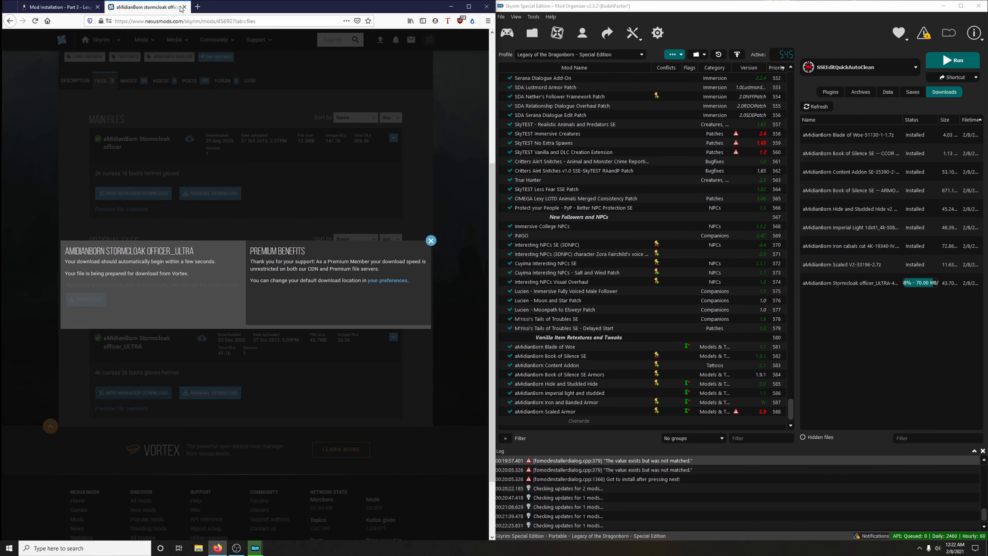
pyautogui.hotkey('ctrl', 'w')
# - Install the Stormcloak officer_ULTRA download as "aMidianBorn stormcloak officer armour" and enable the mod
pyautogui.doubleClick(853, 287)
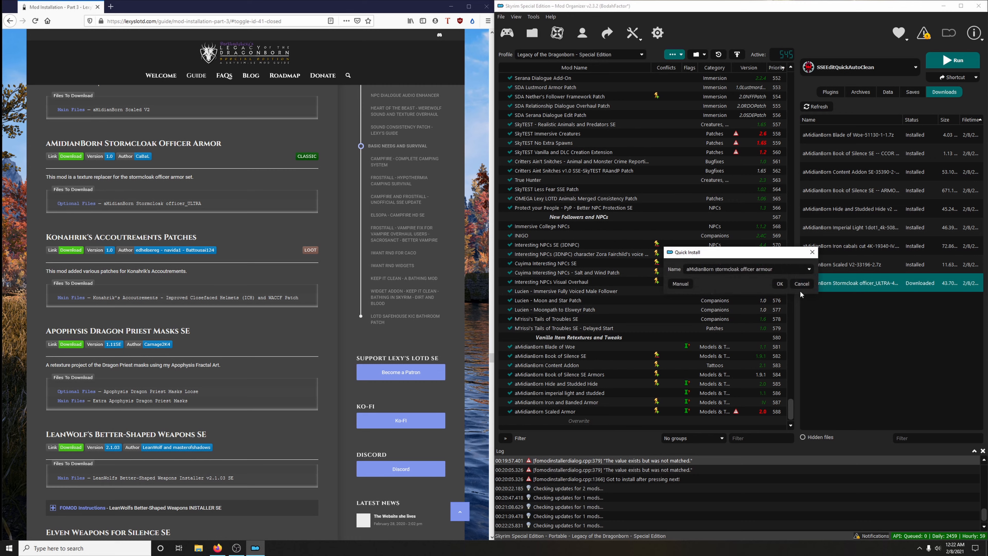
pyautogui.click(785, 284)
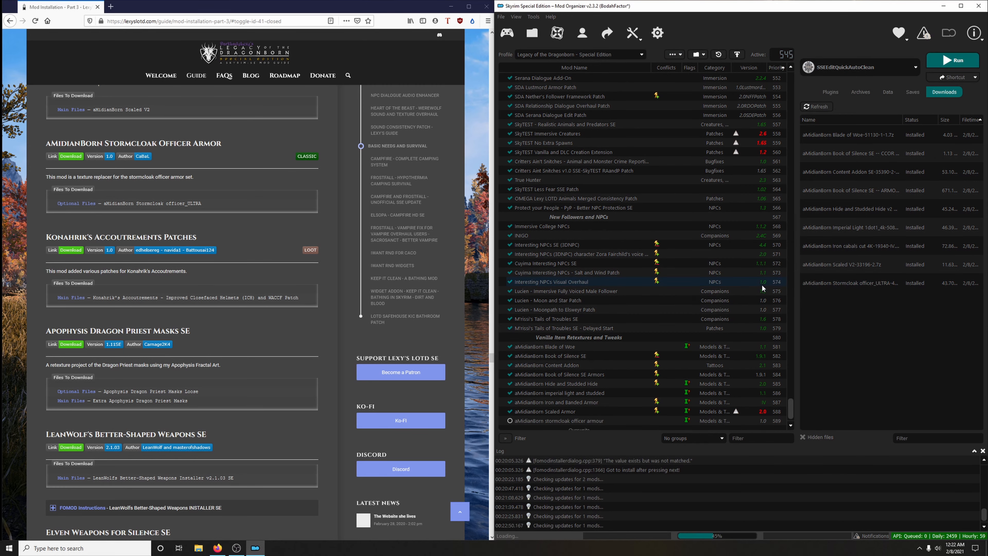
pyautogui.click(509, 421)
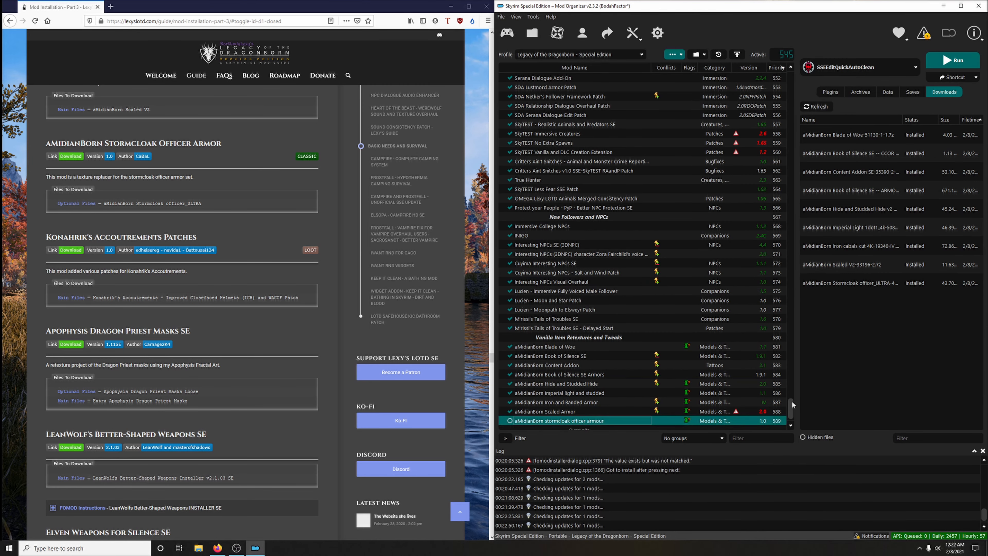
# - Delete all installed downloads from the downloads list and confirm the deletion
pyautogui.rightClick(870, 277)
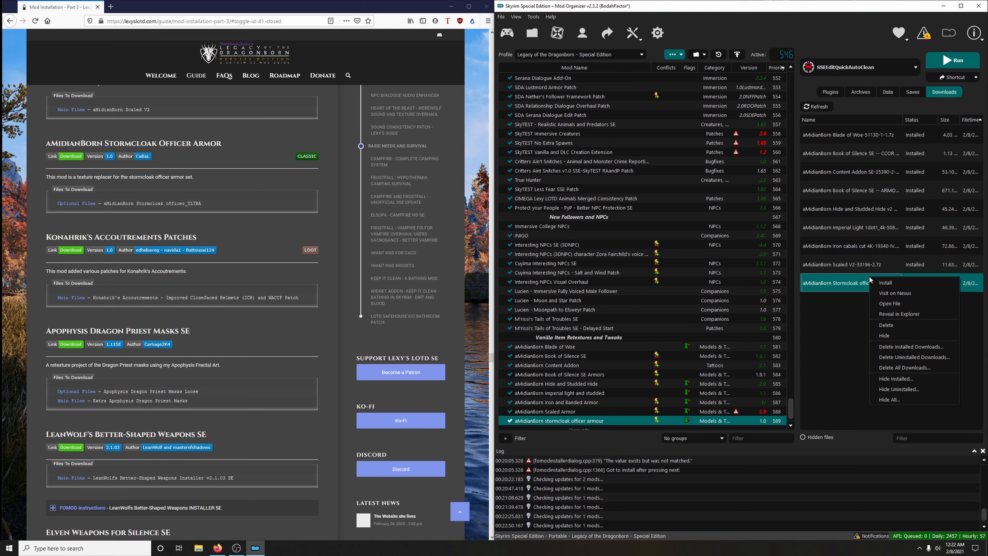
pyautogui.click(902, 349)
pyautogui.click(560, 281)
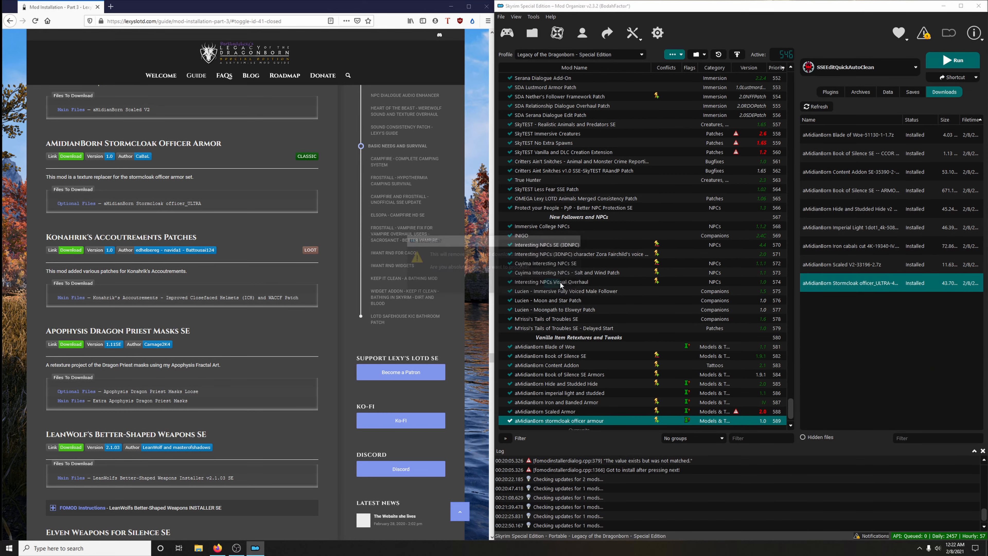
# - Download the main file Konahrik's Accoutrements - Improved Closefaced Helmets (ICH) and WACCF Patch from the guide's link, and return to the guide
pyautogui.scroll(-2, 338, 287)
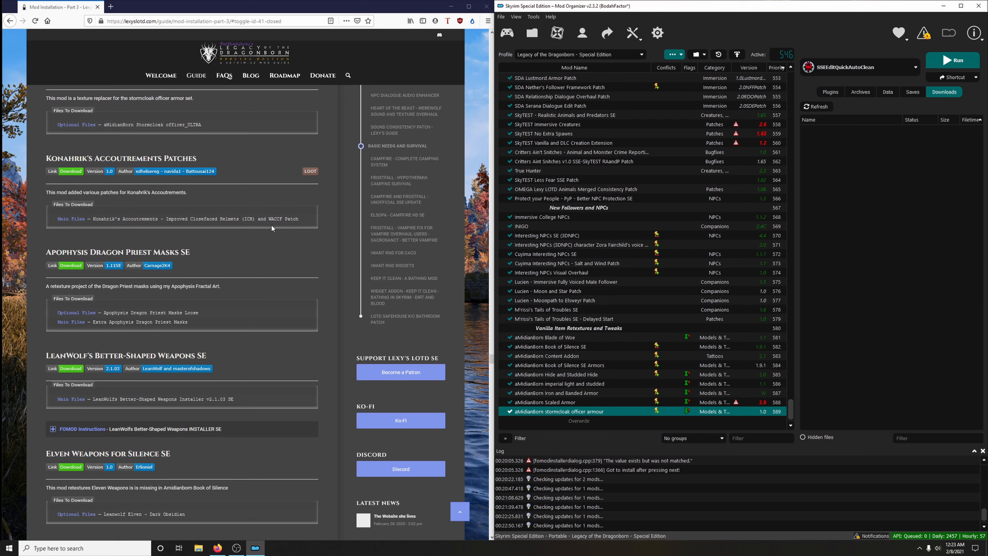
pyautogui.click(66, 172)
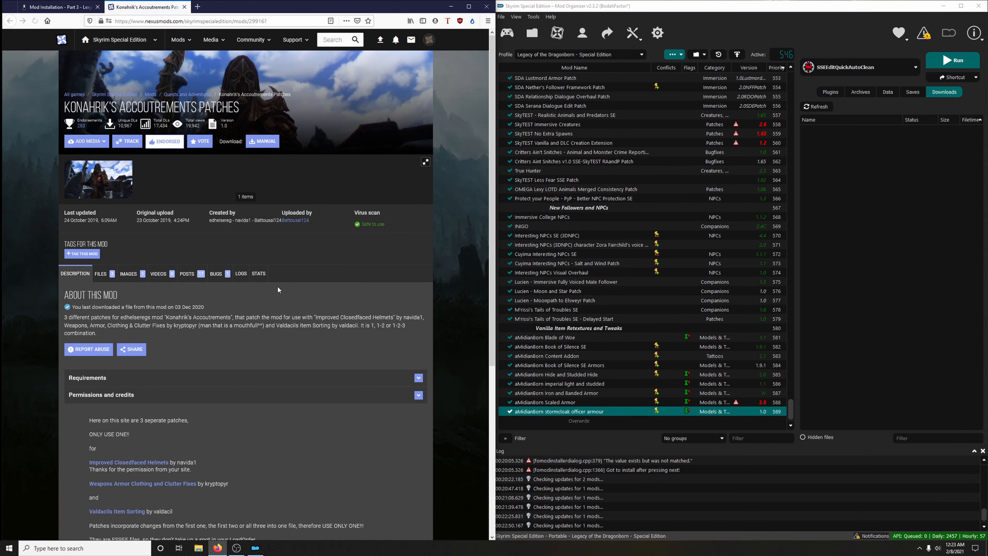
pyautogui.click(100, 273)
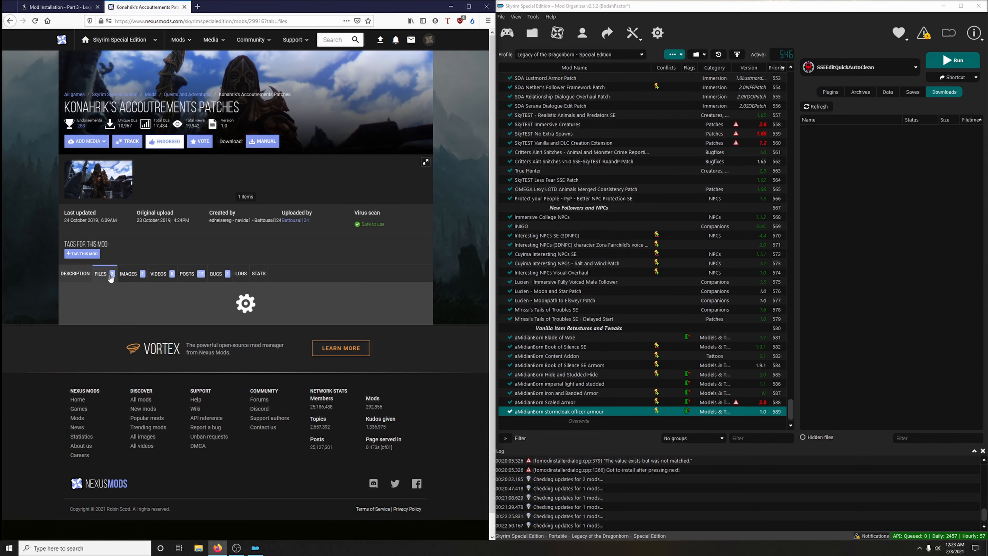
pyautogui.scroll(-4, 353, 262)
pyautogui.scroll(-1, 354, 262)
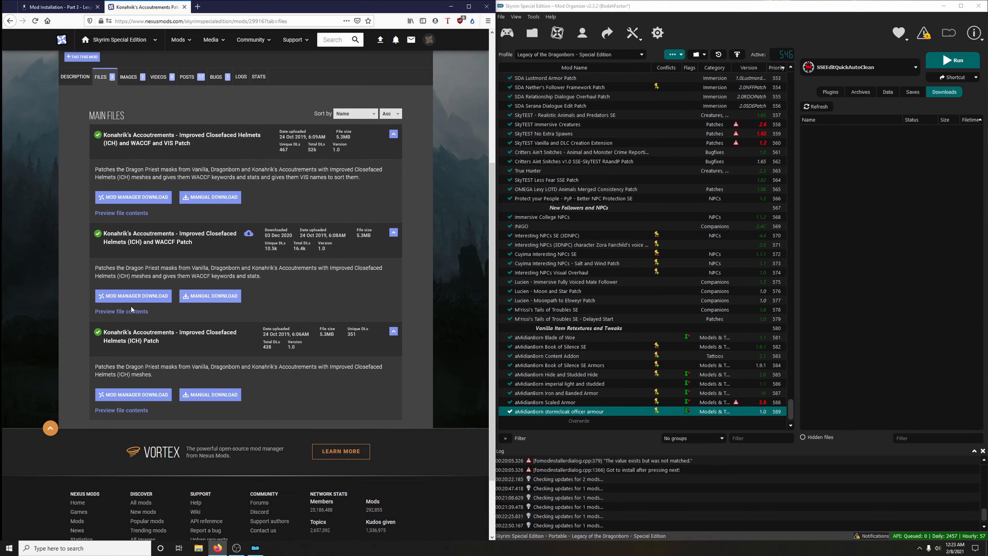
pyautogui.click(136, 294)
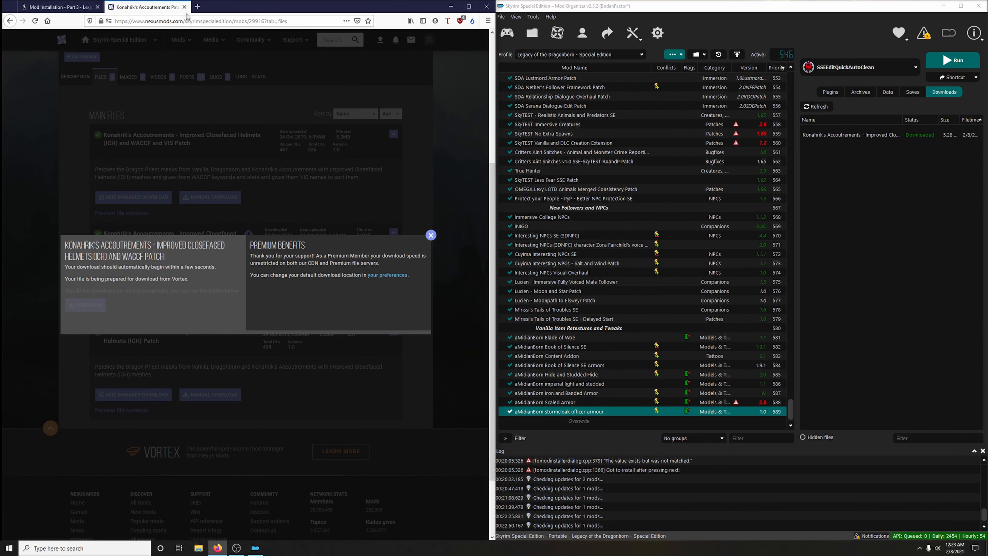
pyautogui.click(184, 7)
# - Install the Konahrik's download as "Konahrik's Accoutrements - Improved Closefaced Helmets (ICH) and WACCF Patch" and enable it
pyautogui.doubleClick(825, 135)
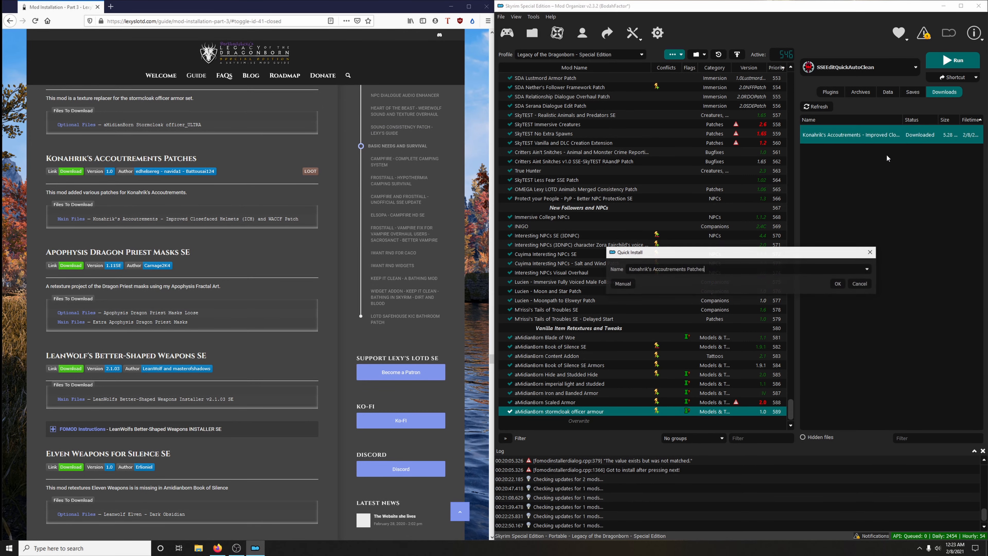
pyautogui.click(868, 270)
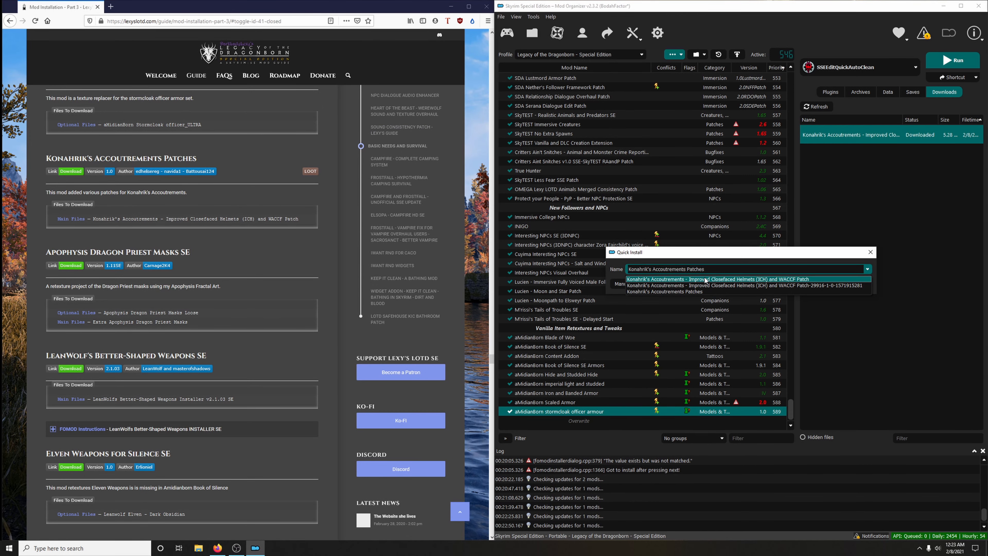
pyautogui.click(788, 280)
pyautogui.click(840, 287)
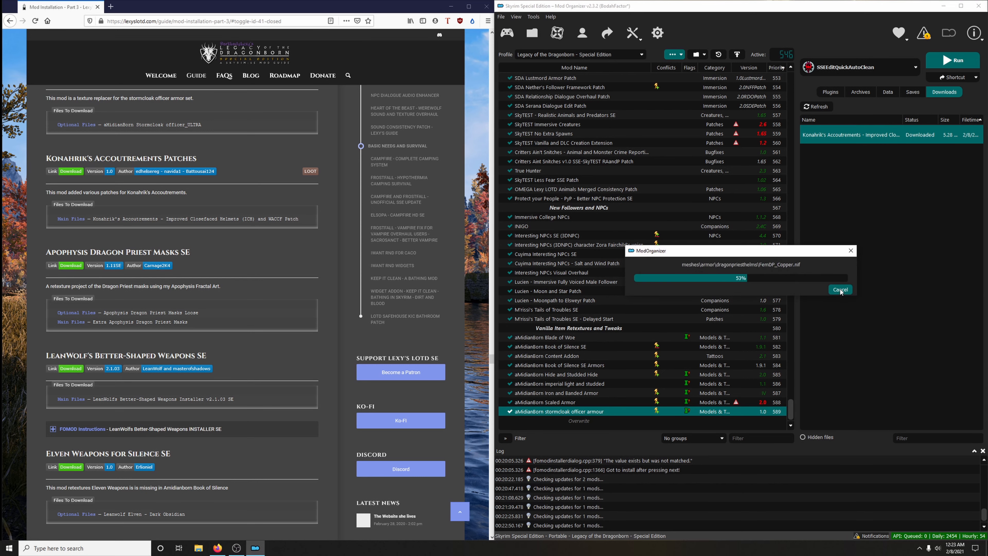
pyautogui.scroll(-1, 575, 391)
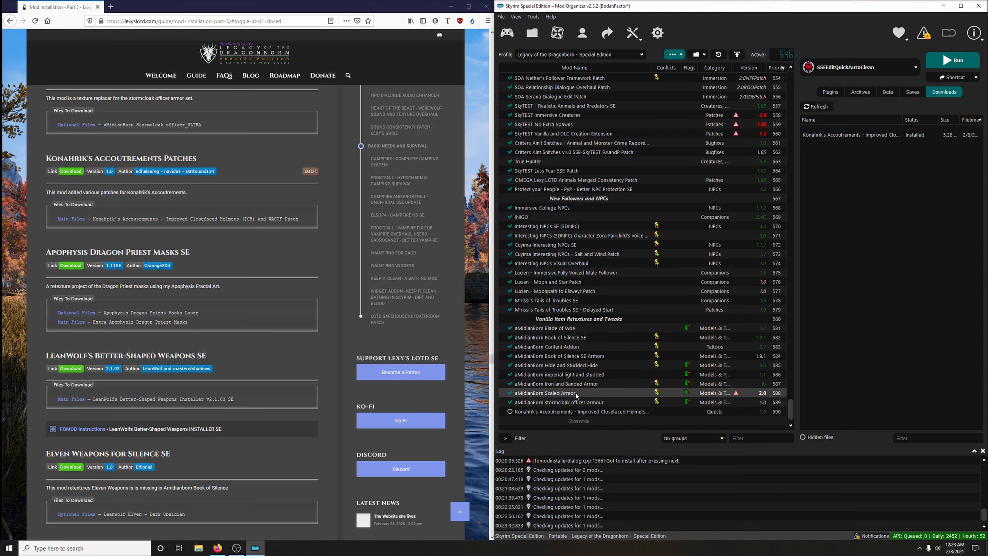
pyautogui.click(510, 411)
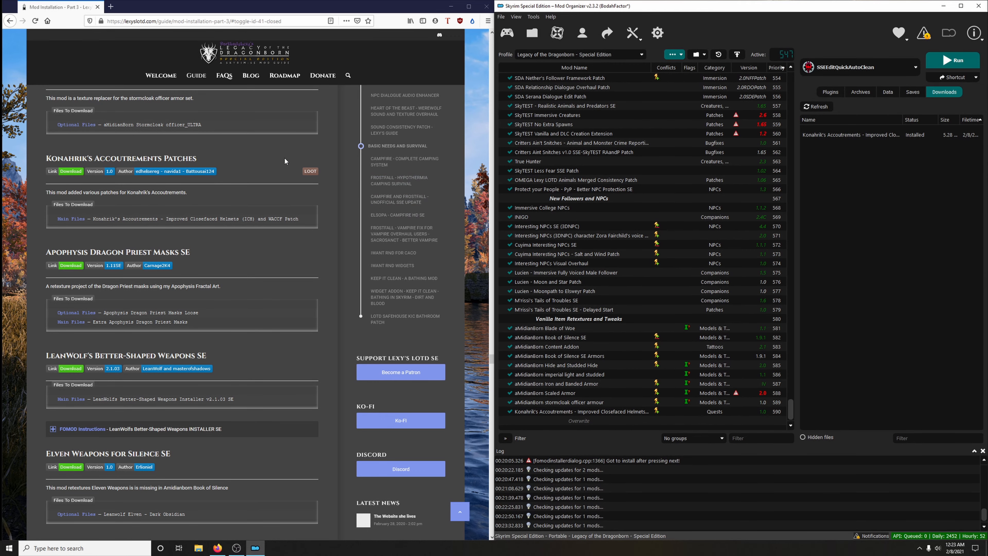
# - Download the optional file Apophysis Dragon Priest Masks Loose from the guide's Apophysis Dragon Priest Masks SE link
pyautogui.scroll(-3, 284, 212)
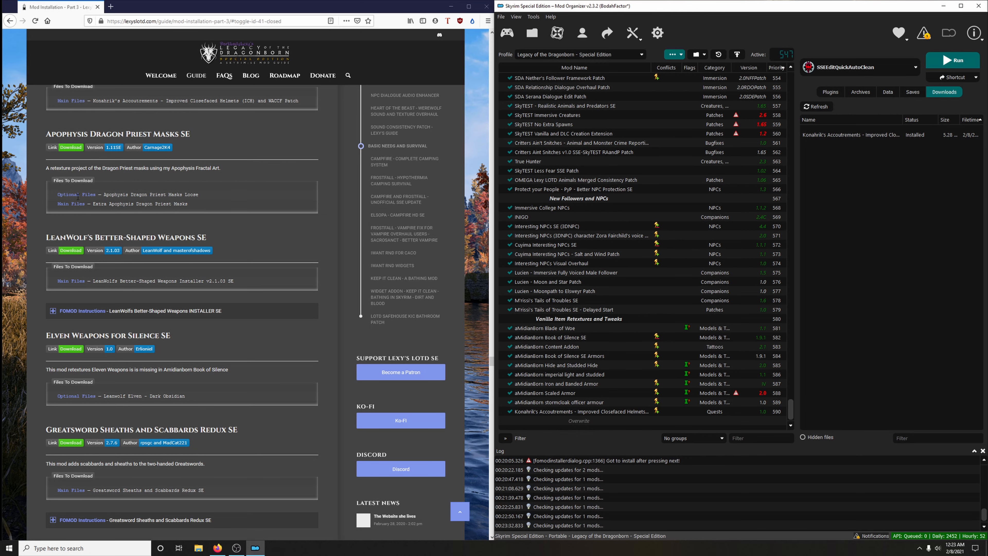
pyautogui.click(77, 148)
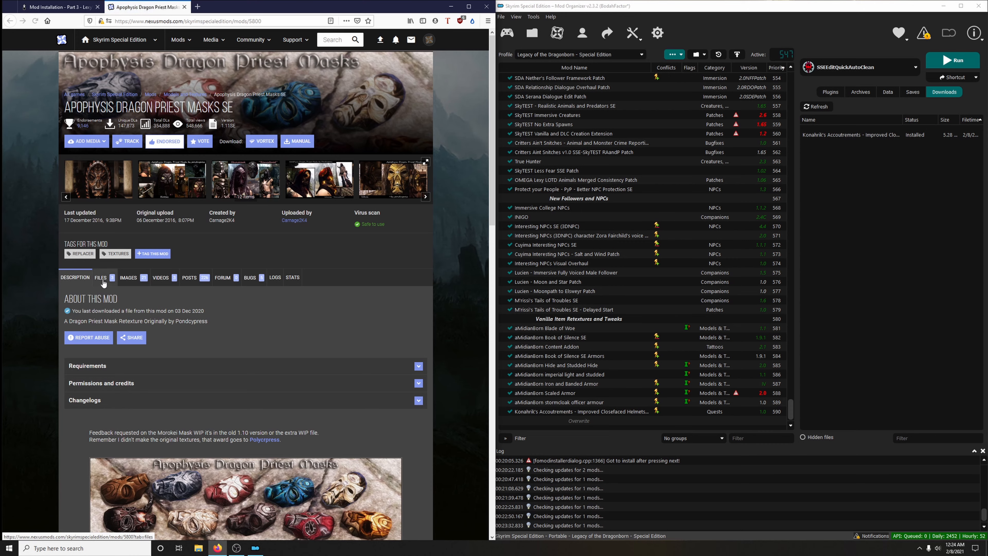
pyautogui.click(104, 277)
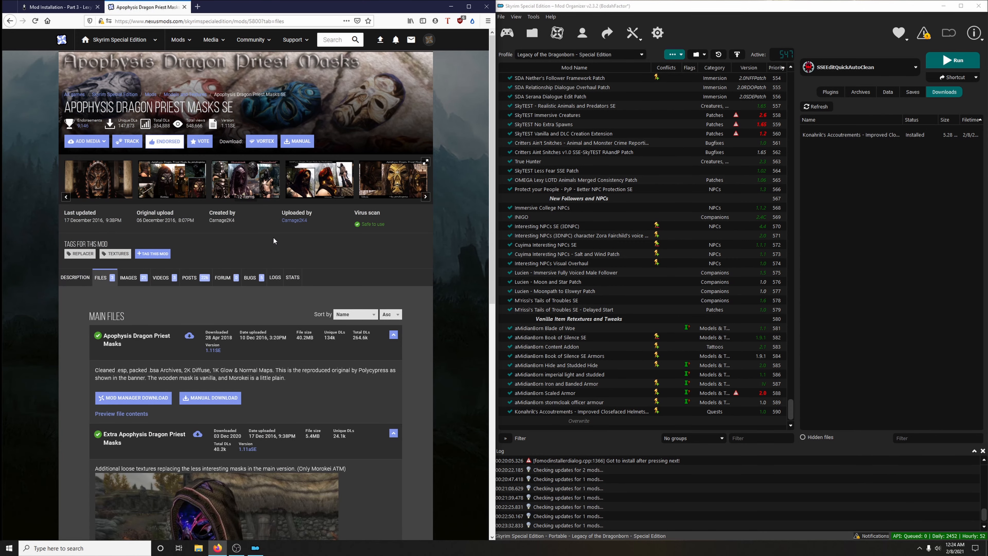
pyautogui.scroll(-7, 274, 236)
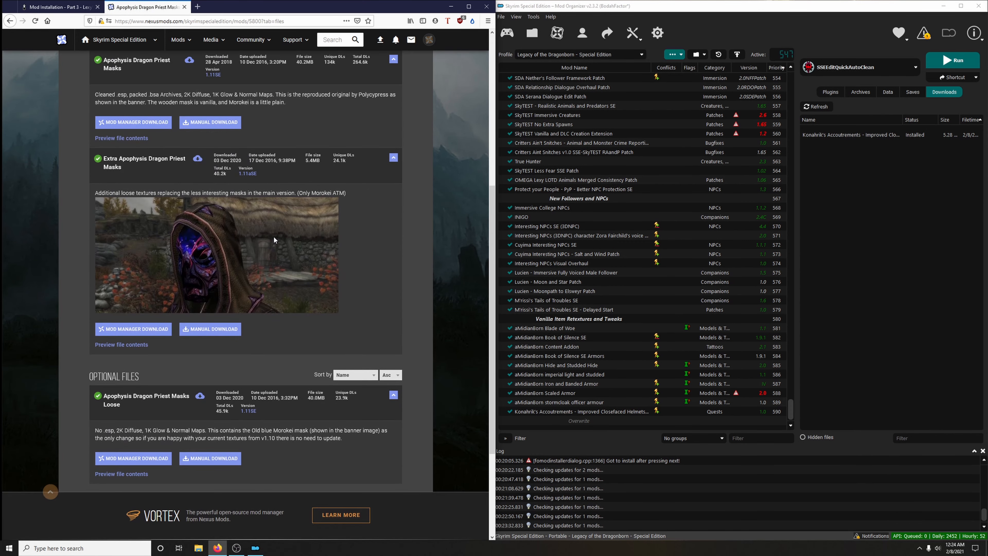
pyautogui.click(130, 460)
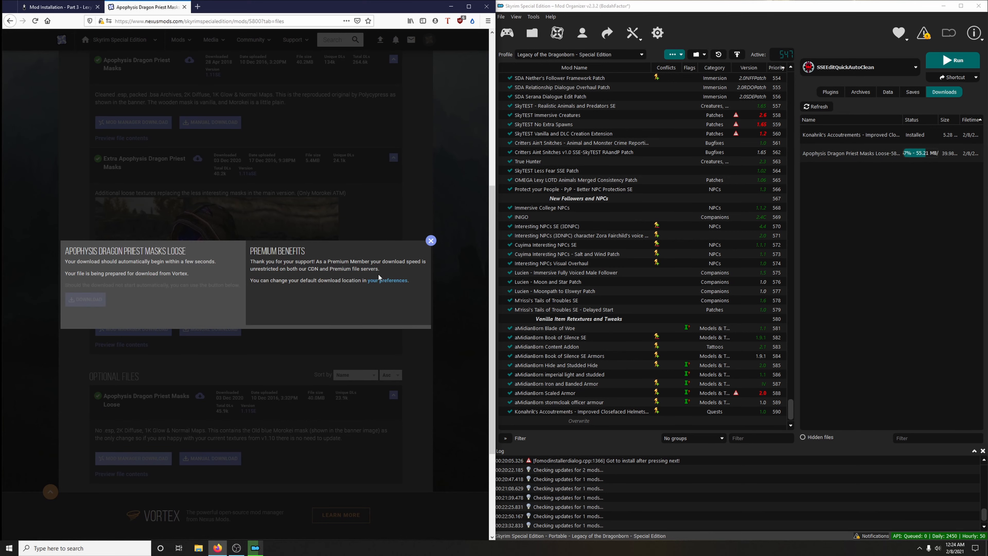
pyautogui.click(431, 241)
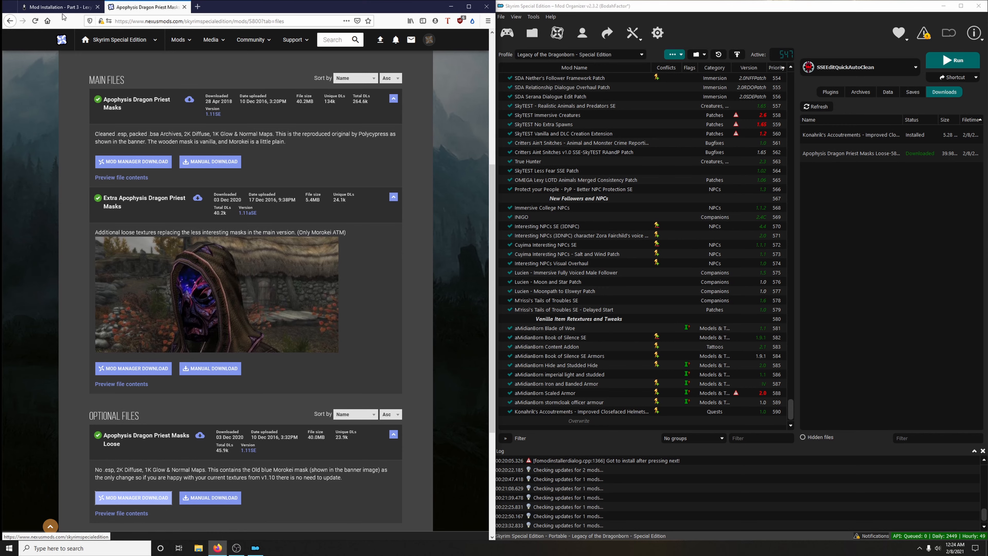
# - Check the guide's file list for the masks mod, download the main file Extra Apophysis Dragon Priest Masks, and close the mod page
pyautogui.click(58, 7)
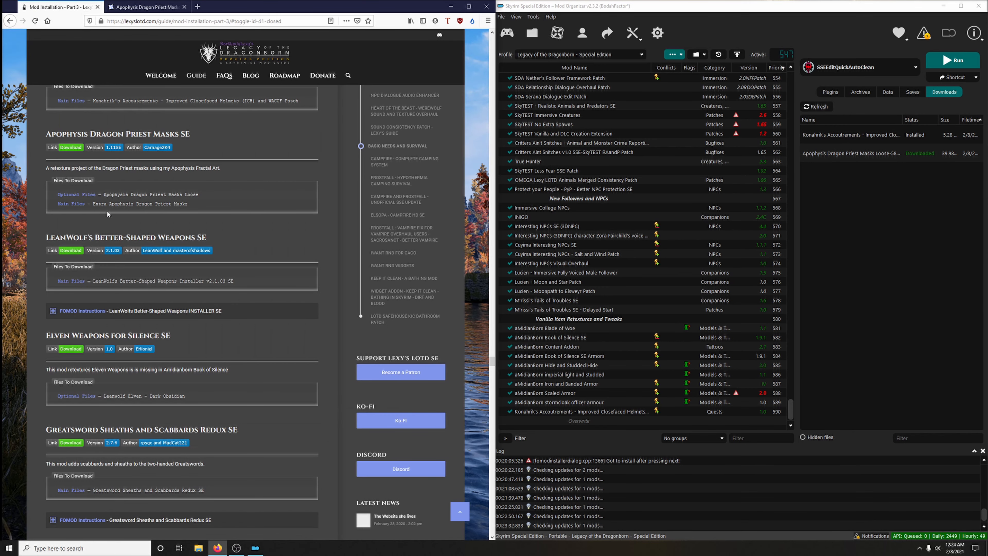
pyautogui.click(147, 7)
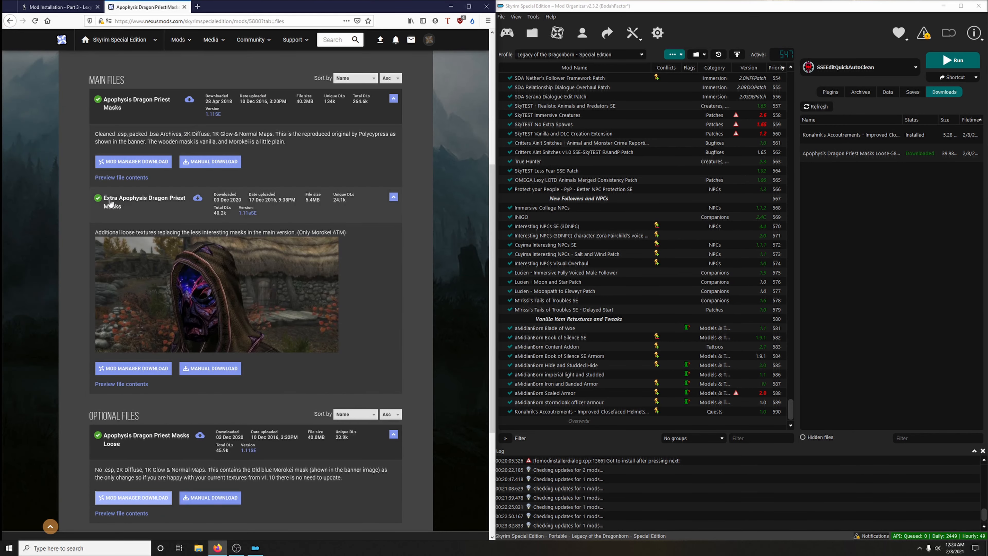
pyautogui.click(154, 368)
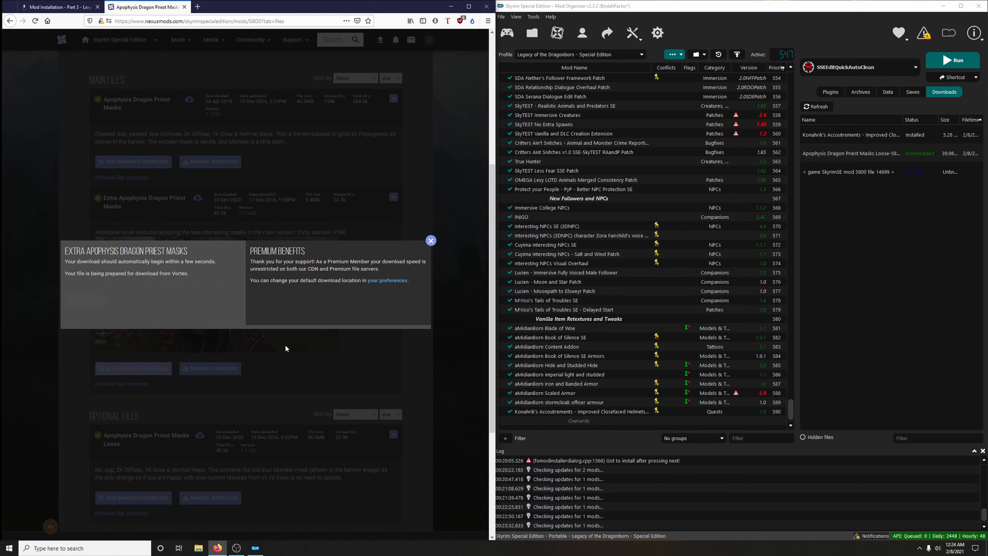
pyautogui.click(431, 240)
pyautogui.click(184, 7)
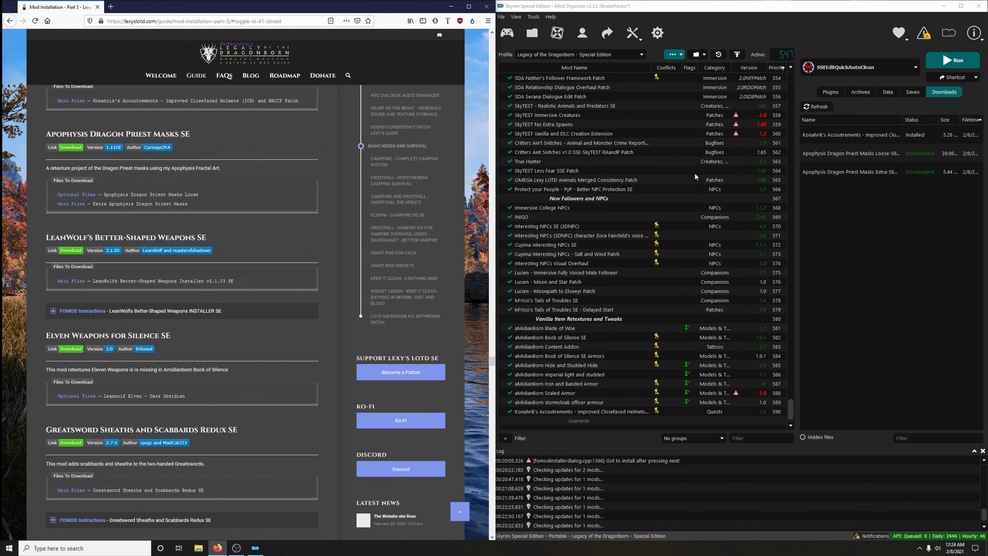
# - Install the loose masks download under the name "Apophysis Dragon Priest Masks Loose"
pyautogui.moveTo(903, 119)
pyautogui.mouseDown()
pyautogui.moveTo(928, 120)
pyautogui.moveTo(901, 120)
pyautogui.mouseUp()
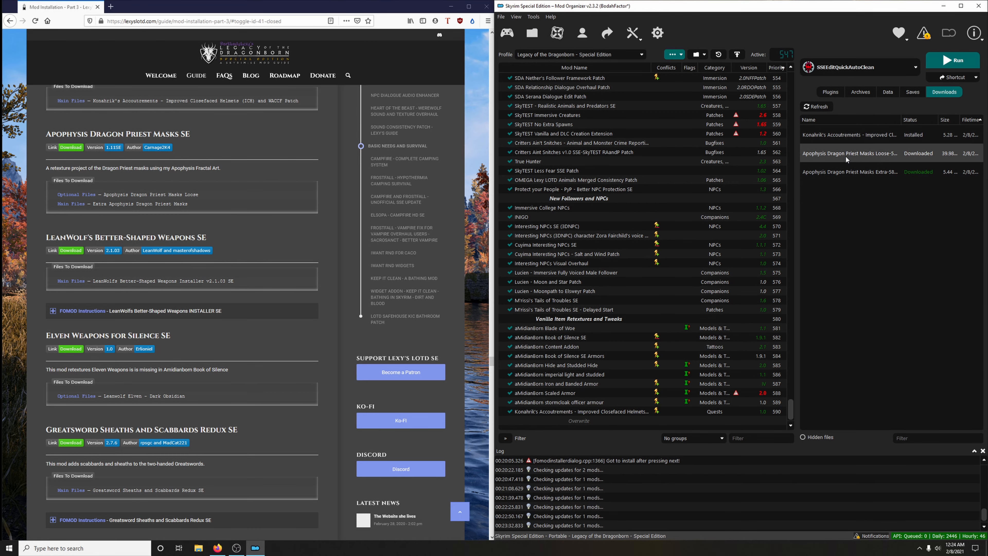
pyautogui.doubleClick(847, 159)
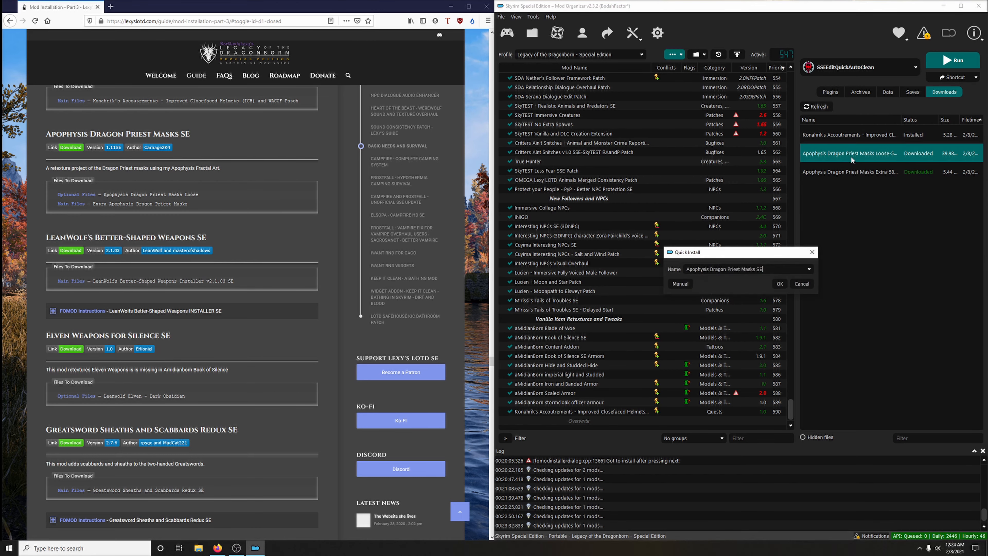
pyautogui.click(812, 272)
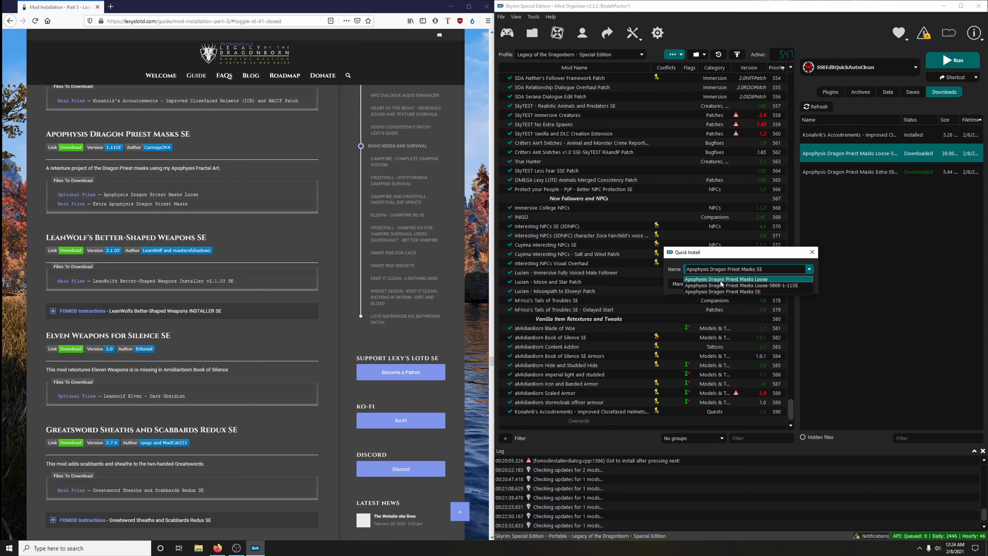
pyautogui.click(742, 279)
pyautogui.click(783, 283)
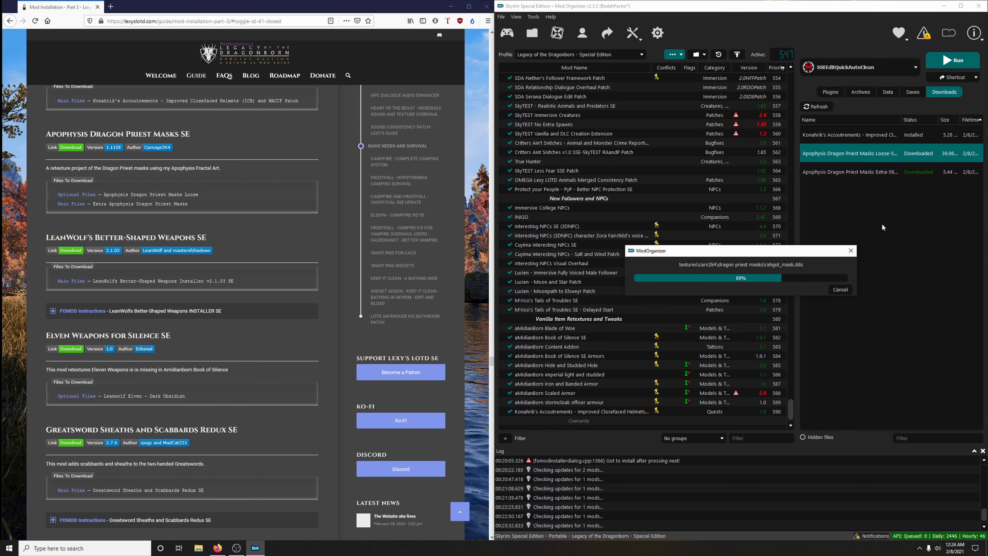
# - Install the extra masks download as "Apophysis Dragon Priest Masks Extra" and enable both Apophysis Dragon Priest Masks mods
pyautogui.doubleClick(839, 171)
pyautogui.click(810, 269)
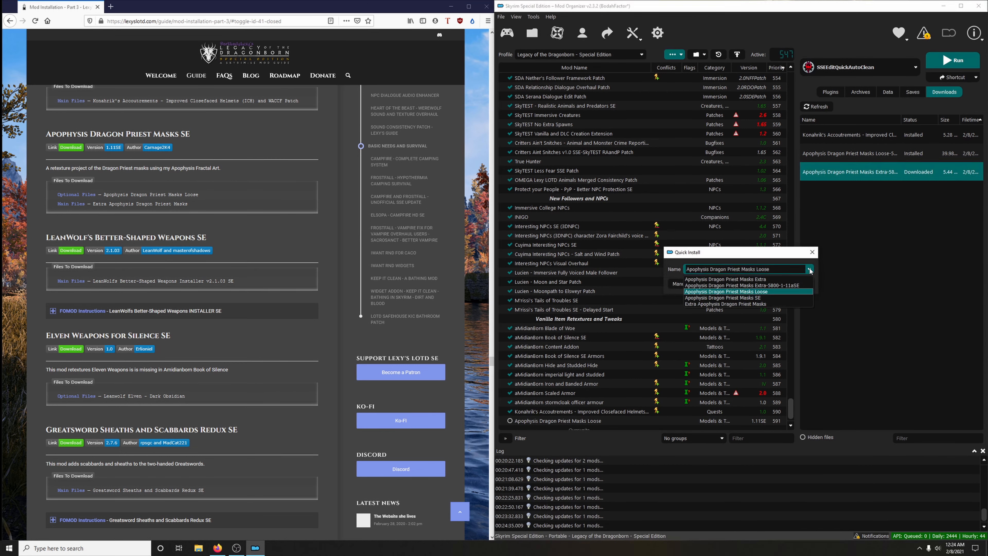
pyautogui.click(790, 279)
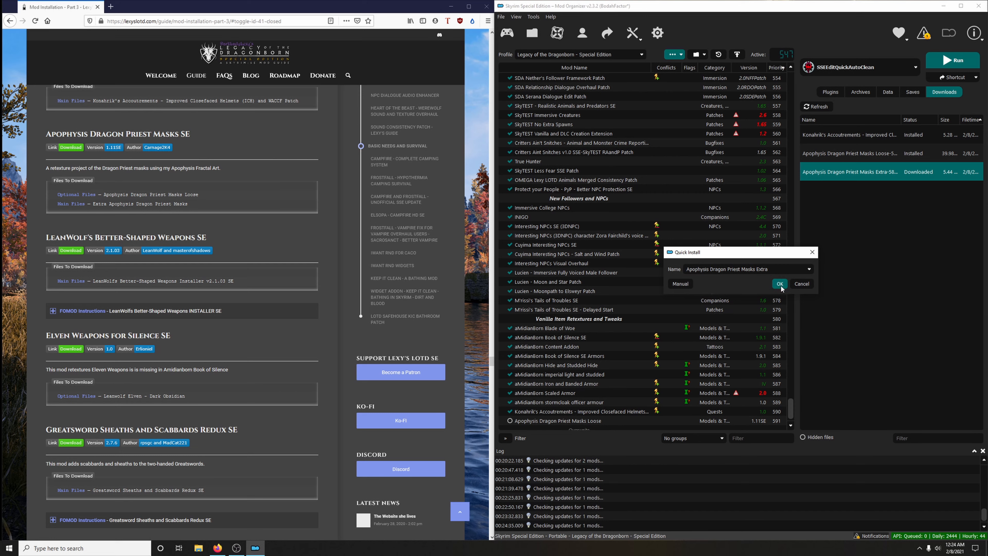
pyautogui.click(777, 284)
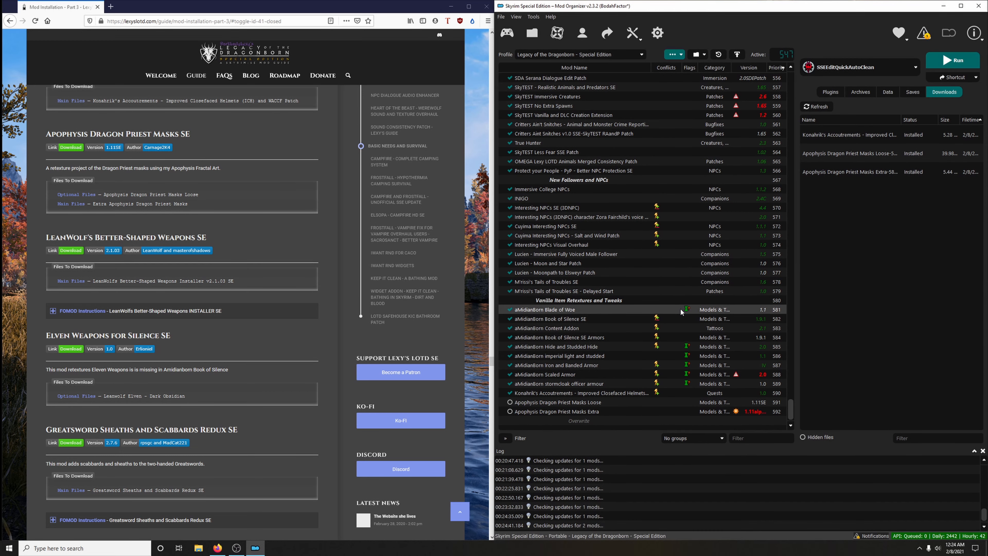
pyautogui.click(509, 402)
pyautogui.click(509, 411)
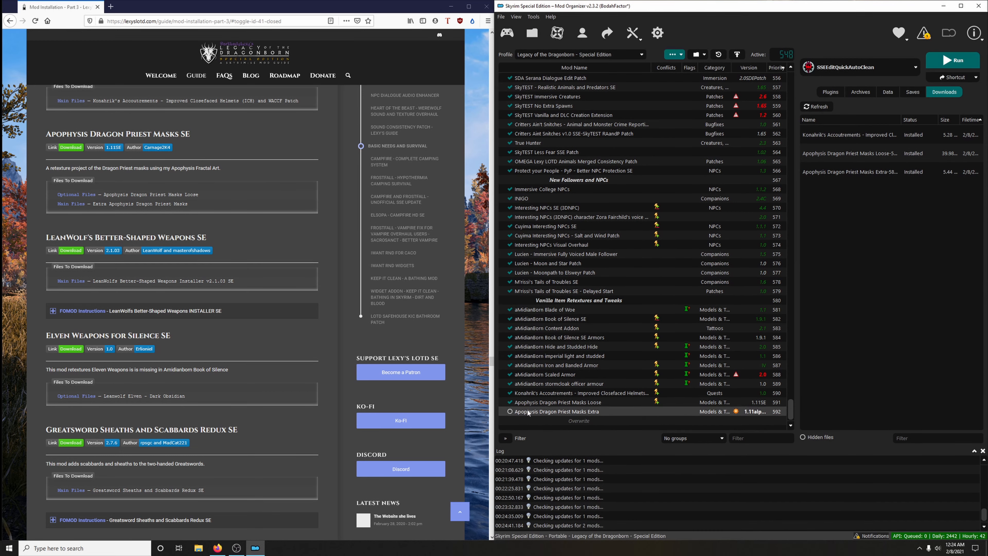
# - Download the main file LeanWolfs Better-Shaped Weapons Installer v2.1.03 SE from the guide's link and close the mod page
pyautogui.scroll(-2, 254, 292)
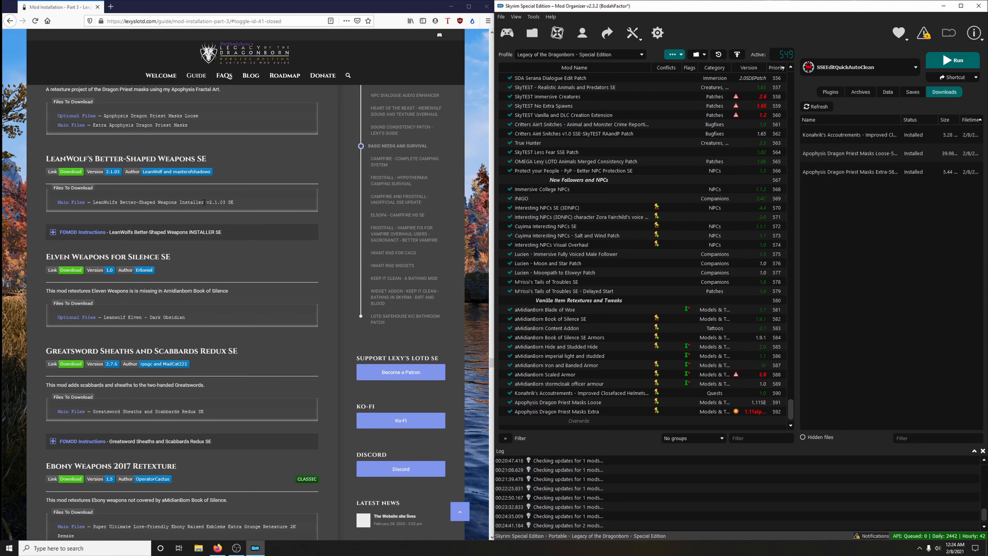
pyautogui.click(67, 172)
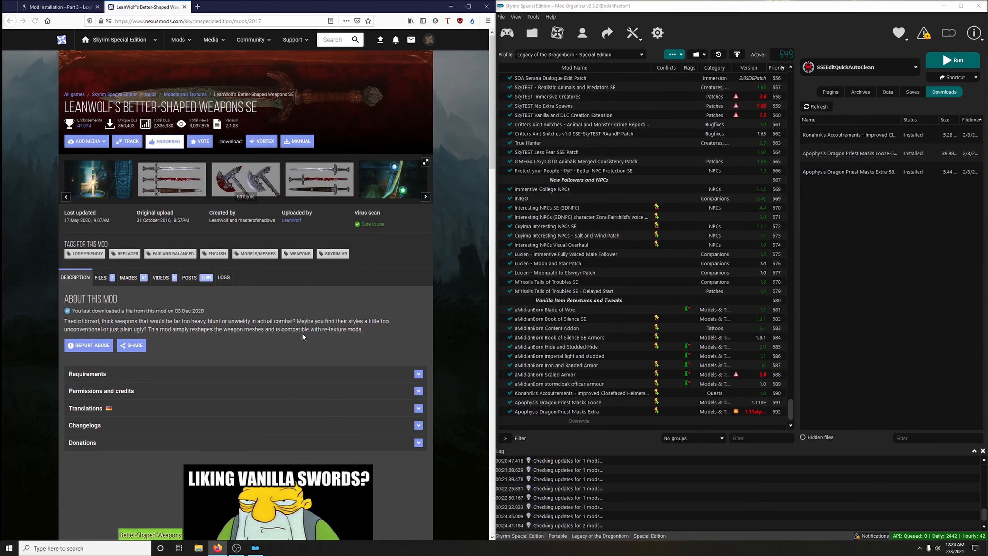
pyautogui.click(101, 278)
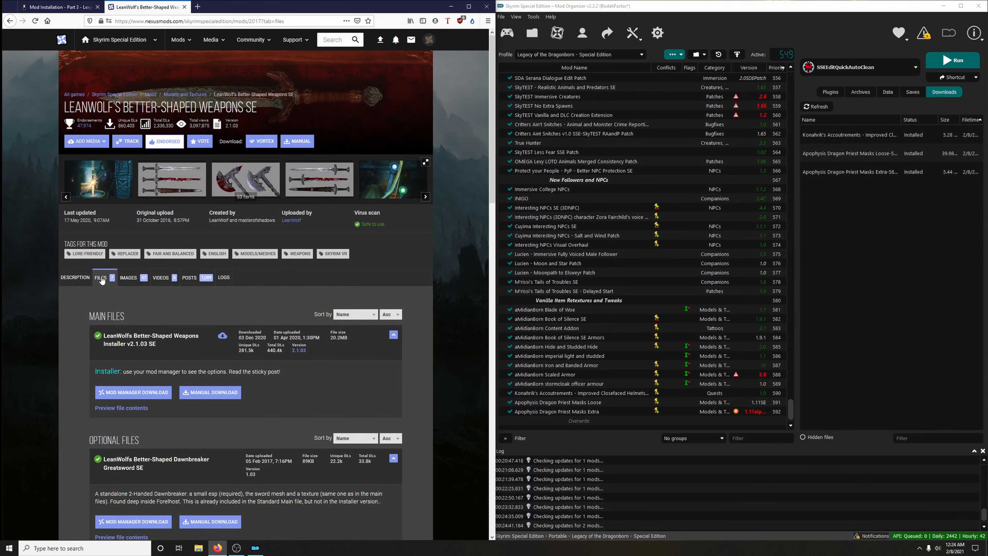
pyautogui.scroll(-3, 102, 280)
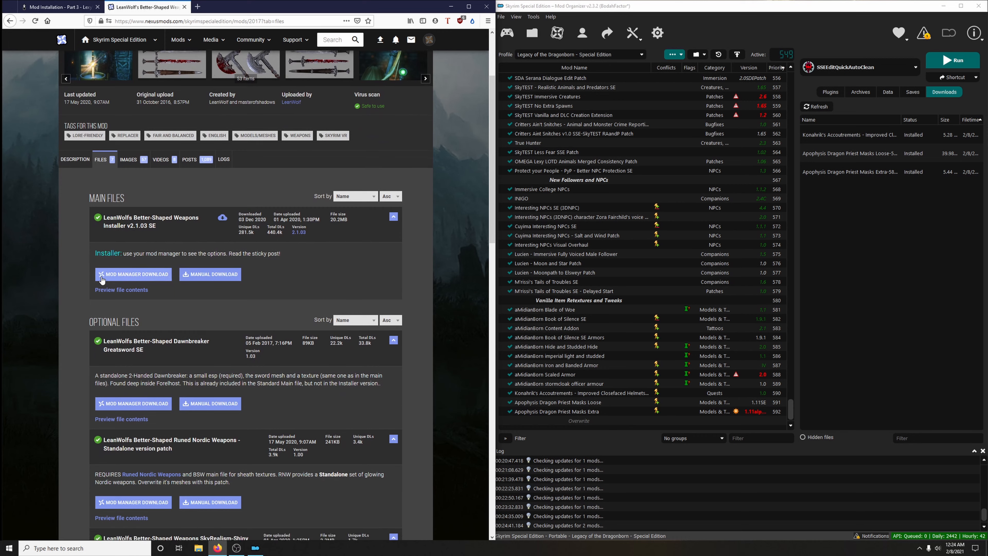
pyautogui.click(124, 274)
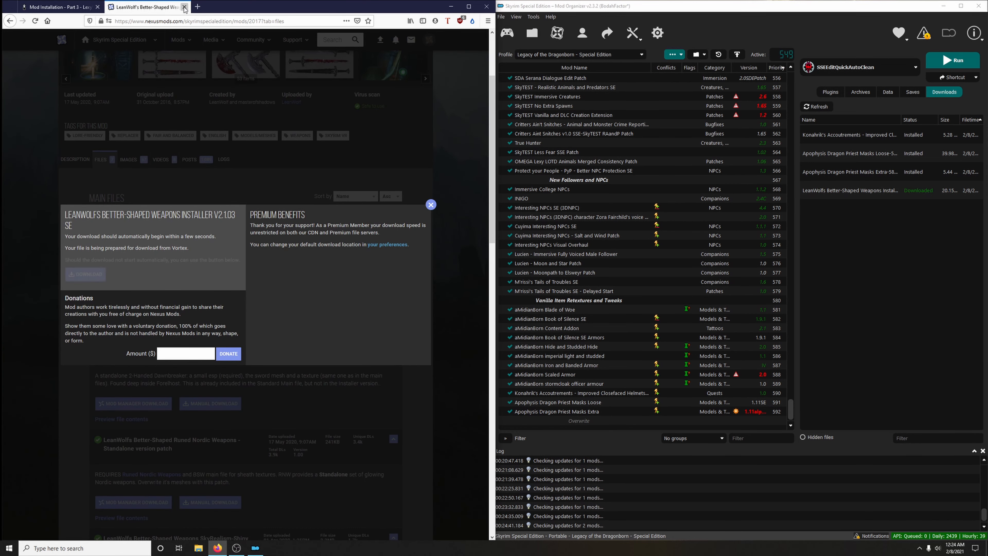
pyautogui.click(184, 7)
# - Expand the guide's FOMOD instructions for LeanWolf's Better-Shaped Weapons and view the instruction image at full size
pyautogui.click(132, 232)
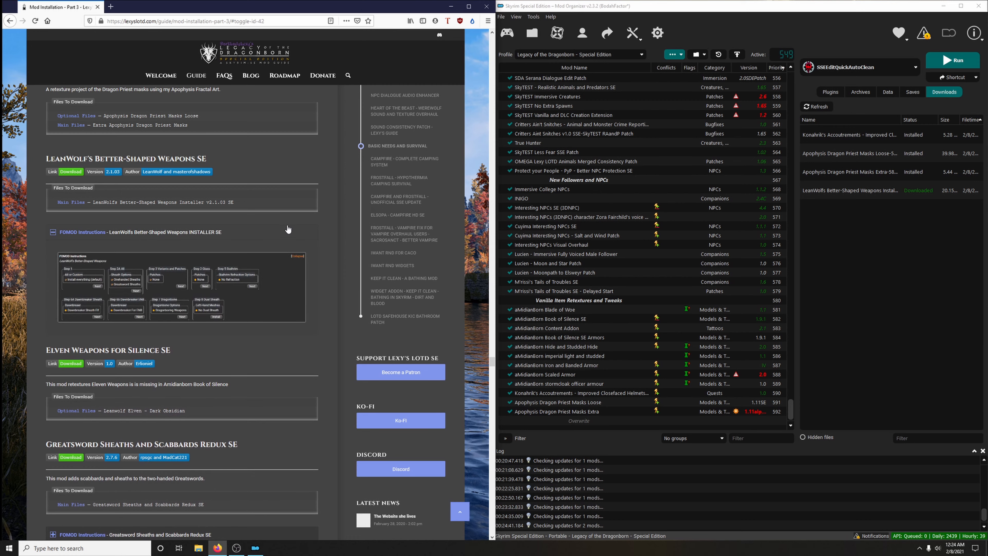
pyautogui.scroll(-2, 288, 230)
pyautogui.rightClick(242, 229)
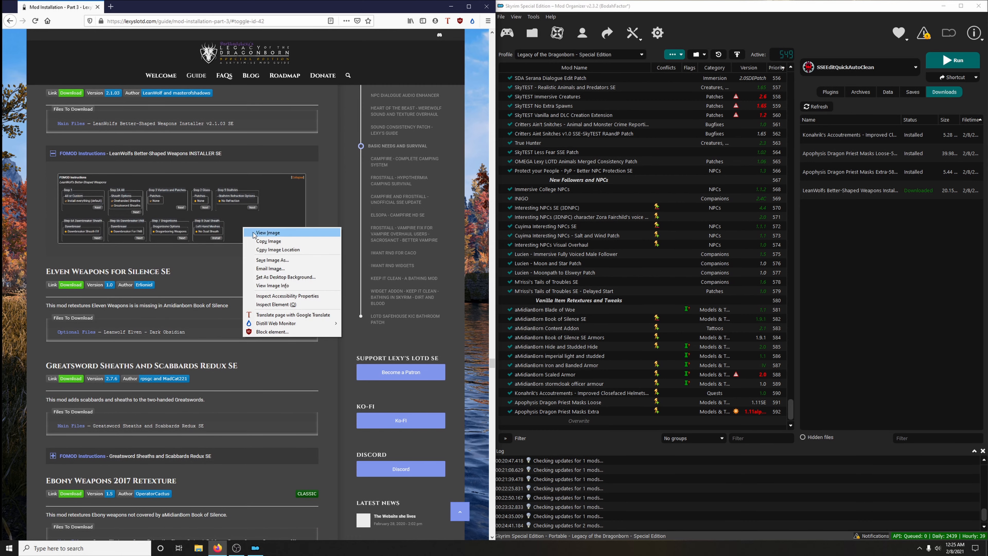
pyautogui.click(261, 234)
# - Start installing LeanWolf's Better-Shaped Weapons with Install everything (default), including Onehanded Sheaths and Greatsword Sheaths
pyautogui.doubleClick(850, 191)
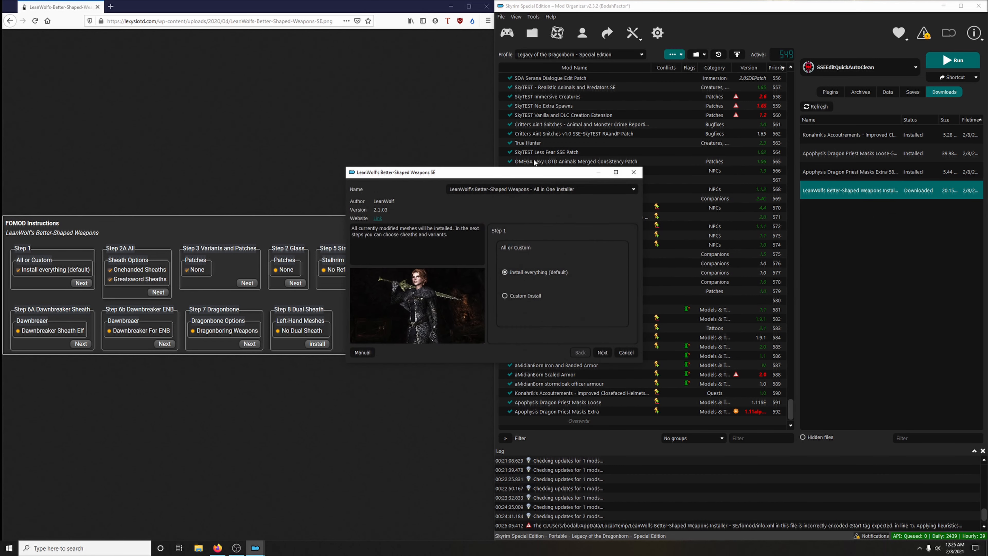
pyautogui.moveTo(523, 177); pyautogui.dragTo(693, 118)
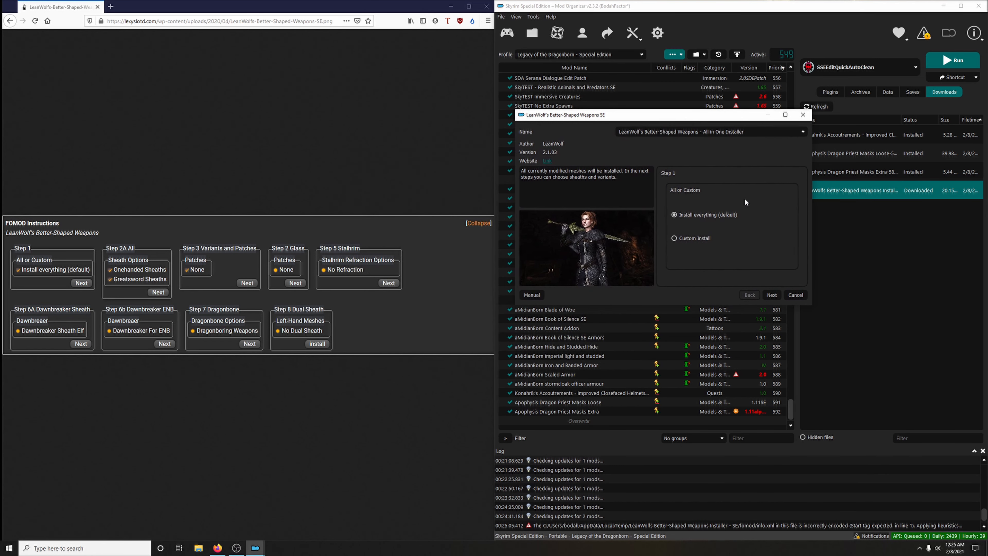
pyautogui.click(772, 295)
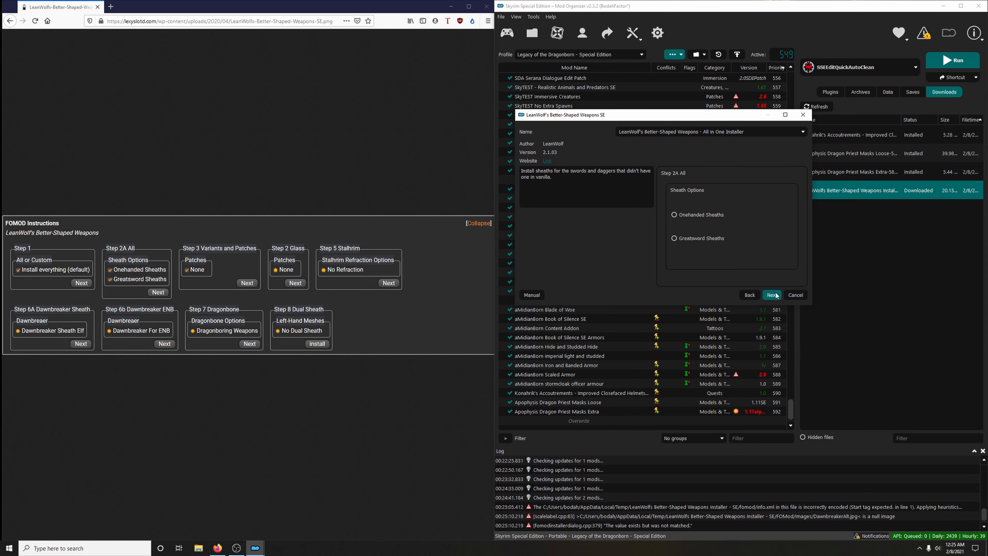
pyautogui.click(688, 214)
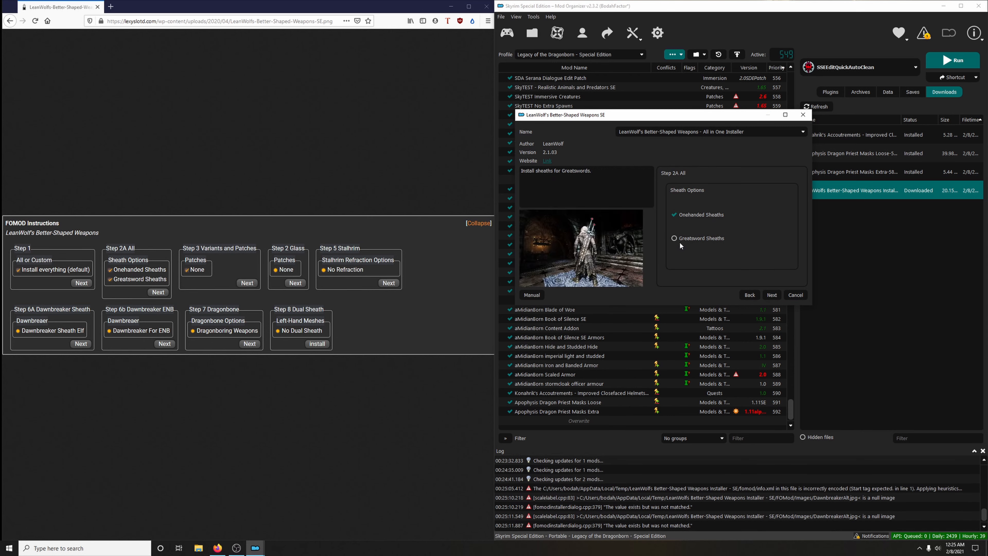
pyautogui.click(687, 241)
pyautogui.click(772, 295)
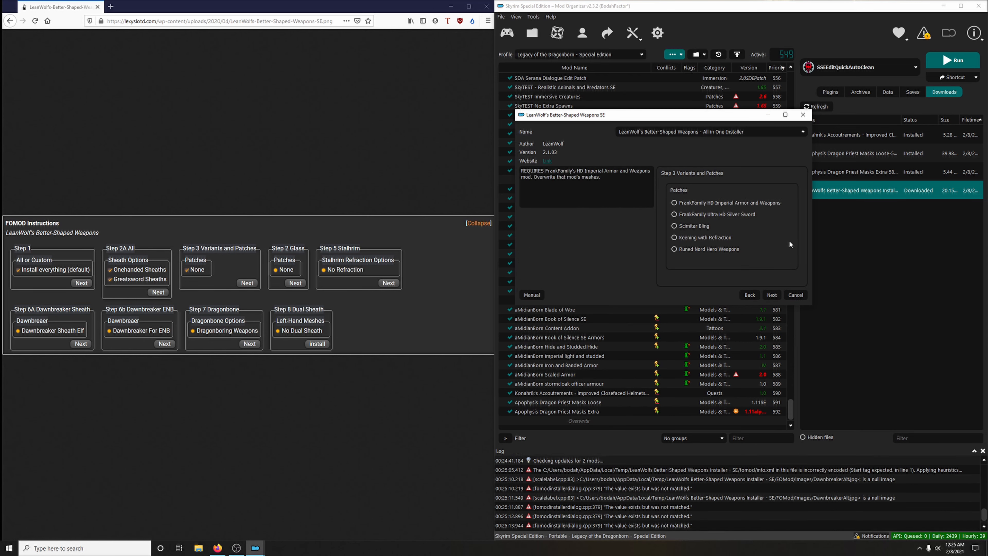
# - Choose no patches, None for glass, No Refraction for Stalhrim, Dawnbreaker Sheath Elf and Dawnbreaker for ENB in the installer
pyautogui.click(772, 295)
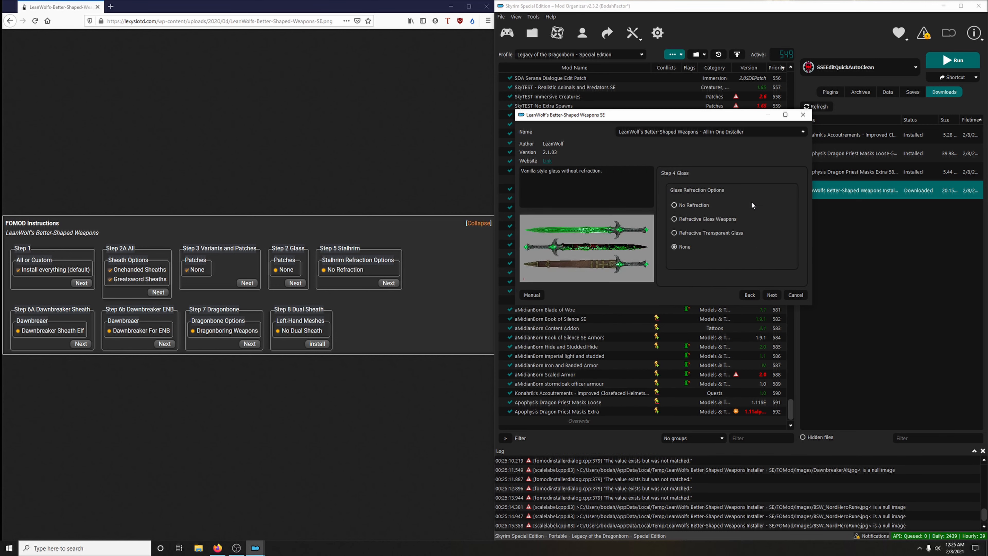
pyautogui.click(772, 294)
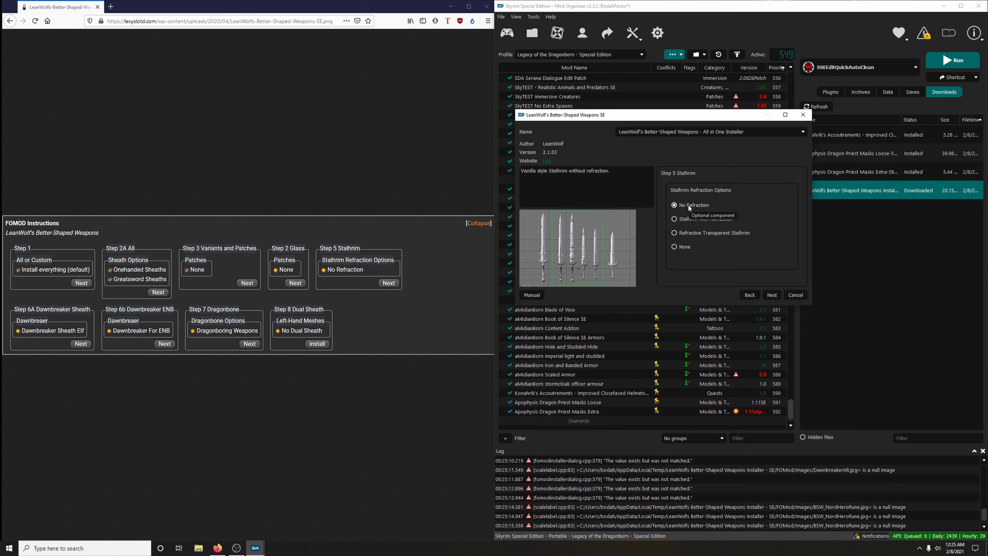
pyautogui.click(772, 295)
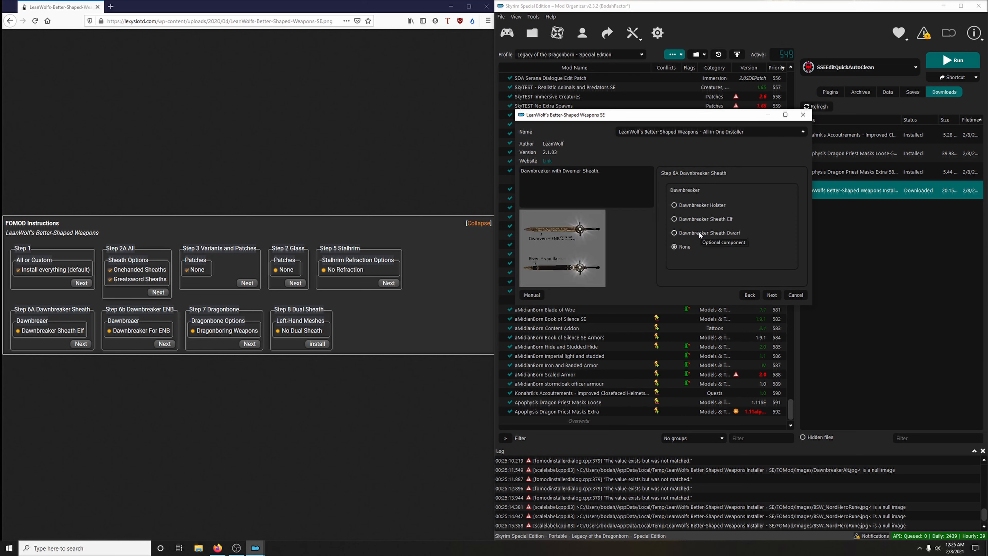
pyautogui.click(697, 217)
pyautogui.click(778, 299)
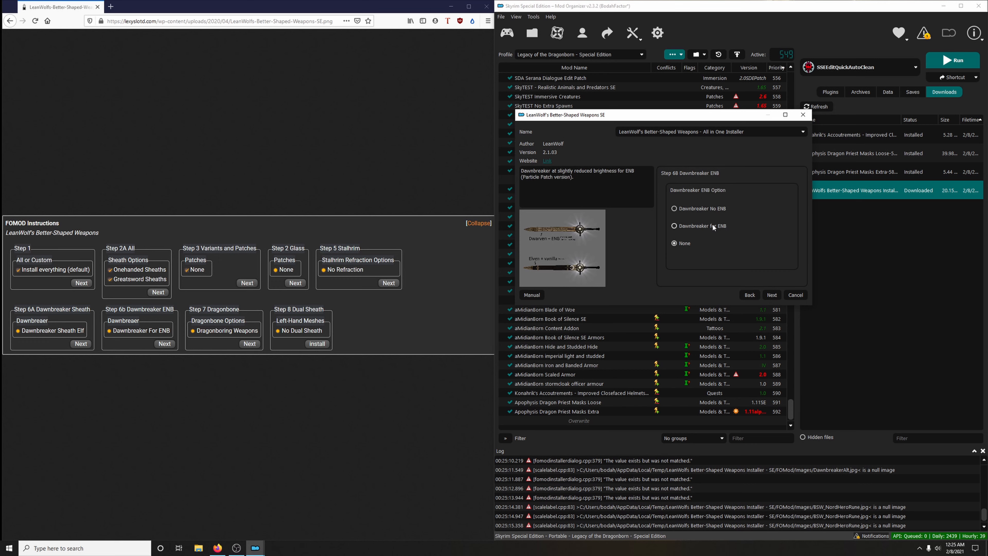
pyautogui.click(772, 296)
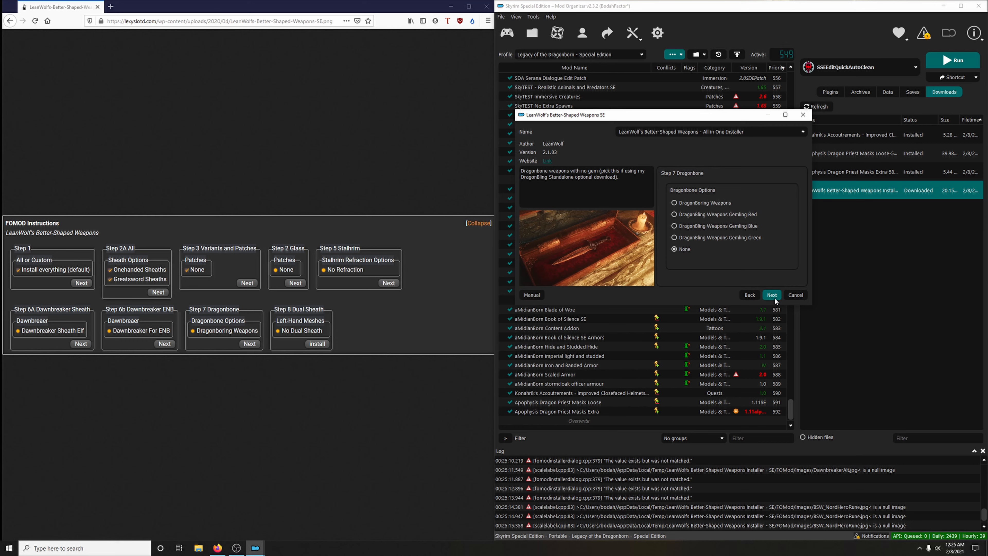
# - Choose DragonBoring Weapons, keep No Dual Sheath, and complete the LeanWolf's Better-Shaped Weapons installation
pyautogui.click(716, 202)
pyautogui.click(776, 295)
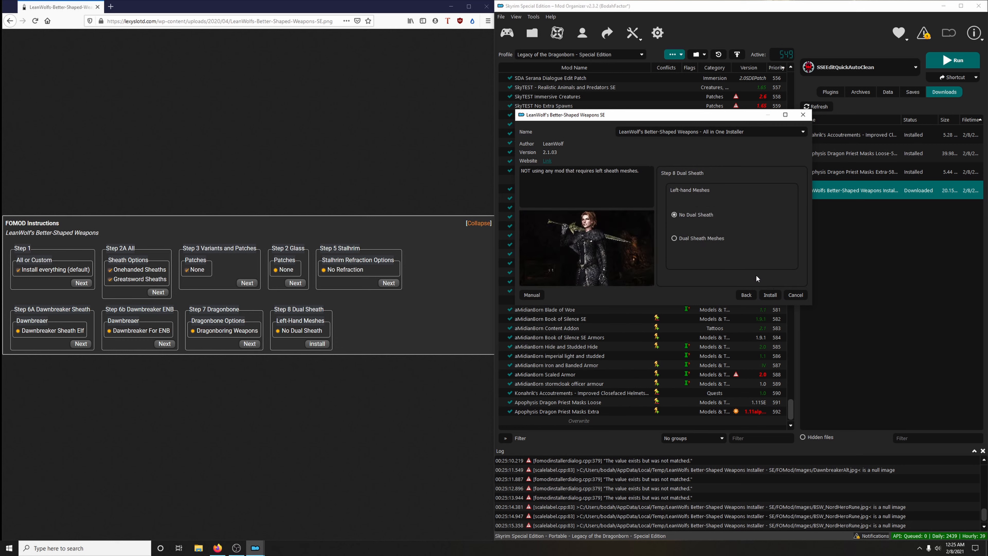
pyautogui.click(768, 295)
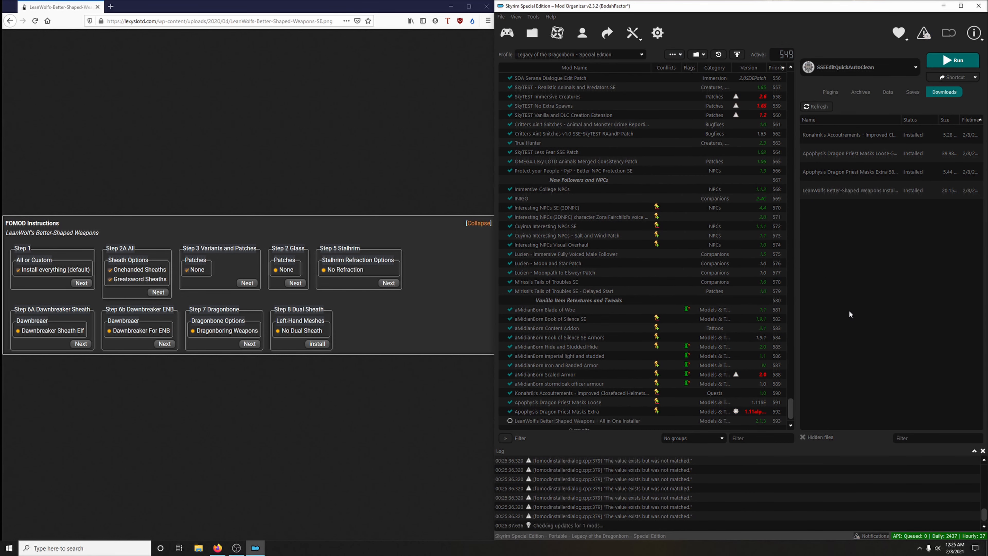
# - Return from the instruction image to the guide, enable LeanWolf's Better-Shaped Weapons - All in One Installer, and collapse its FOMOD instructions
pyautogui.click(10, 21)
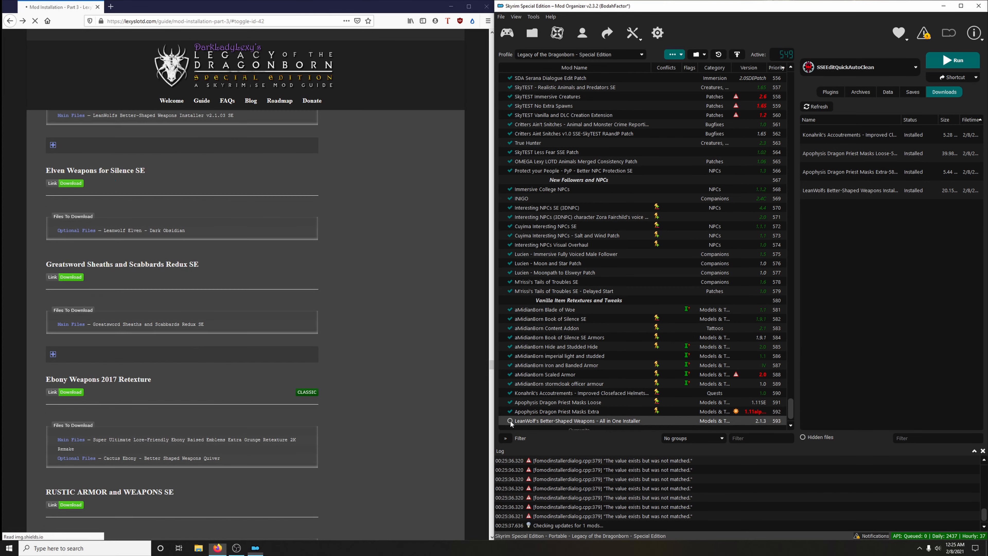
pyautogui.click(510, 421)
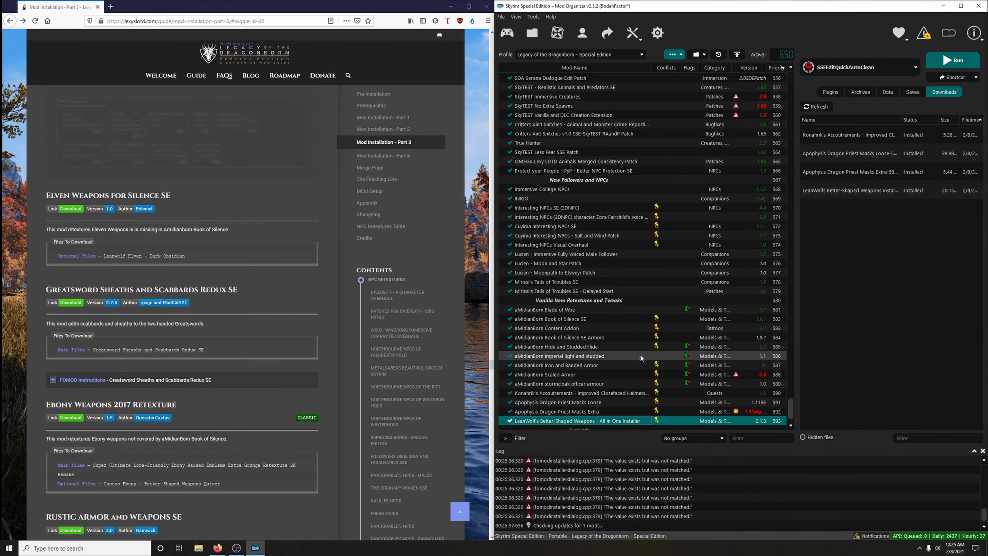
pyautogui.click(282, 236)
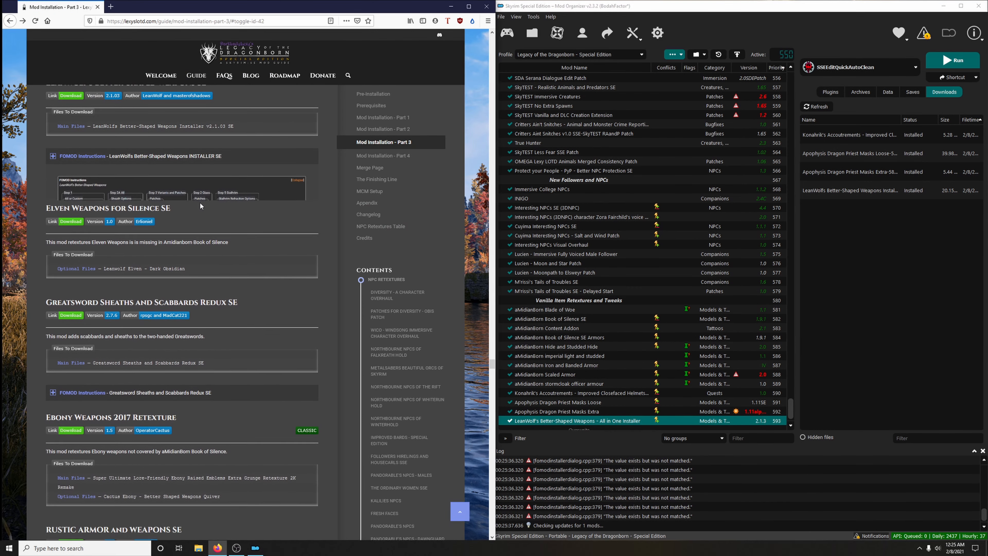
# - Download the optional file Leanwolf Elven - Dark Obsidian from the guide's Elven Weapons for Silence SE link and close the mod page
pyautogui.scroll(-2, 214, 224)
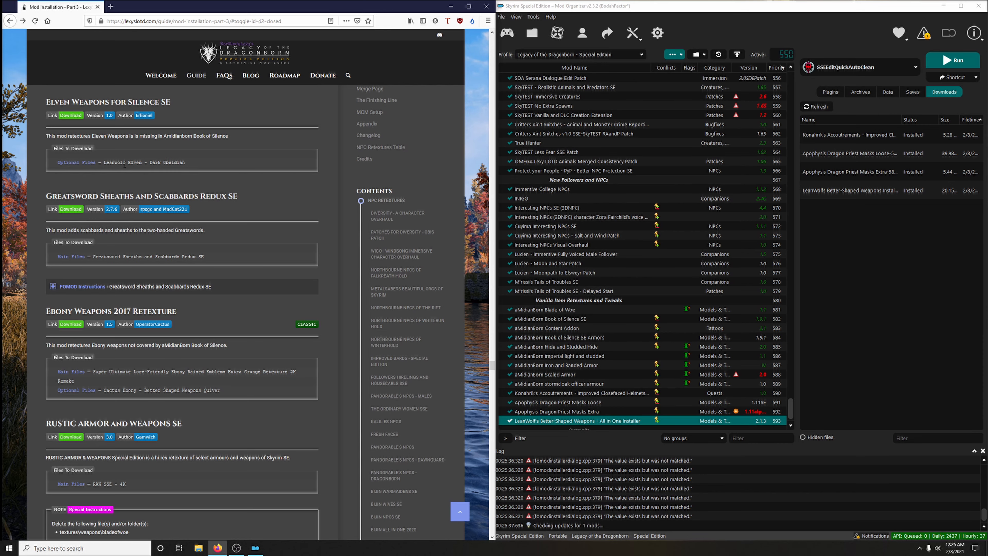
pyautogui.click(74, 115)
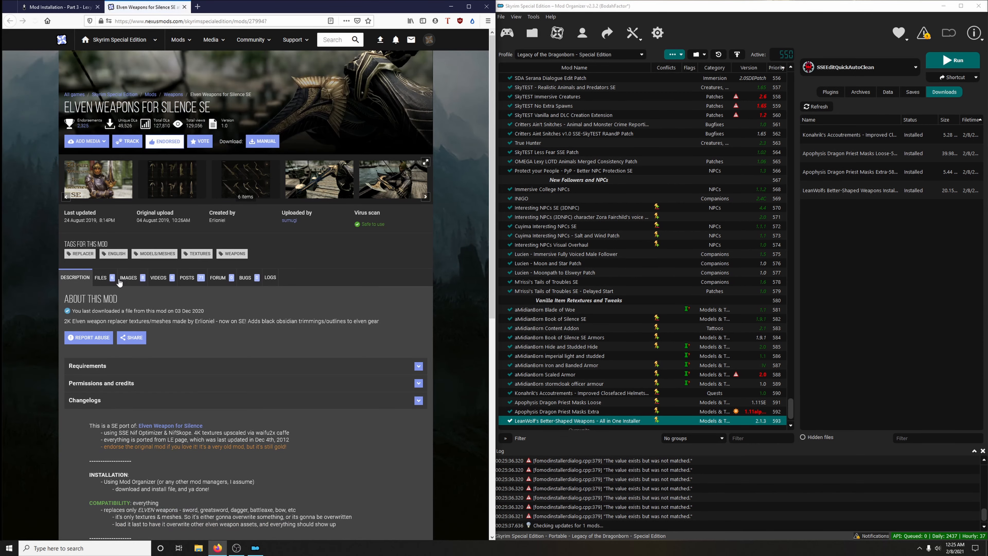
pyautogui.scroll(-9, 307, 279)
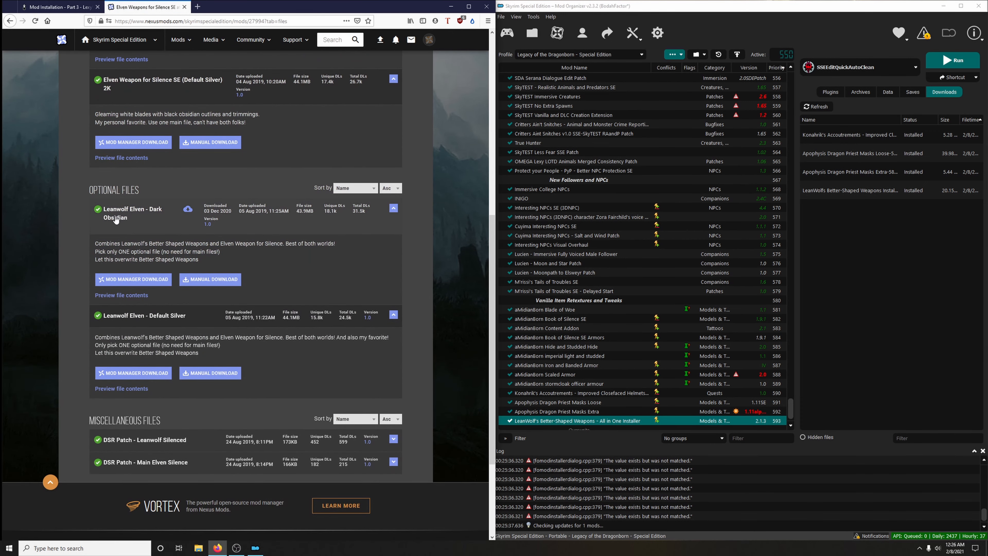
pyautogui.click(133, 280)
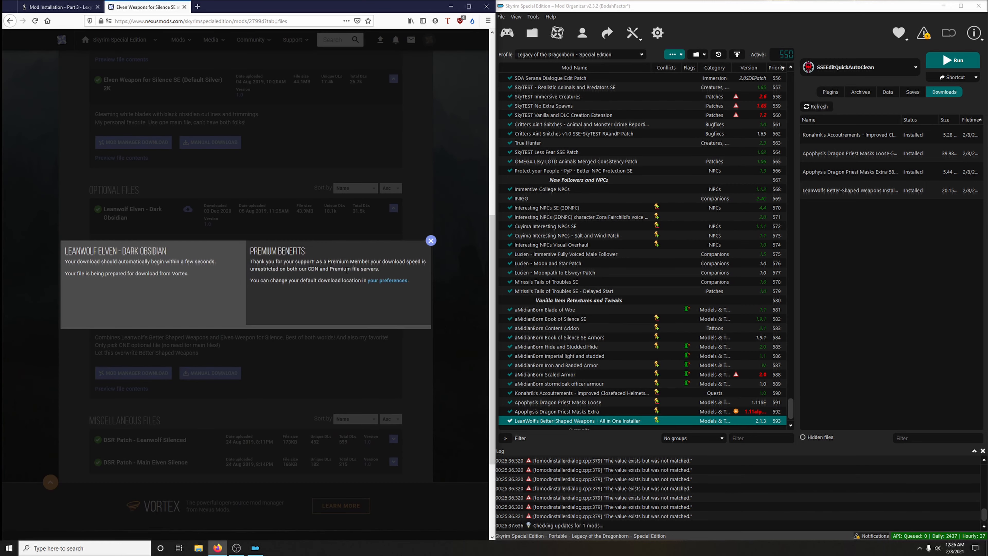
pyautogui.click(185, 7)
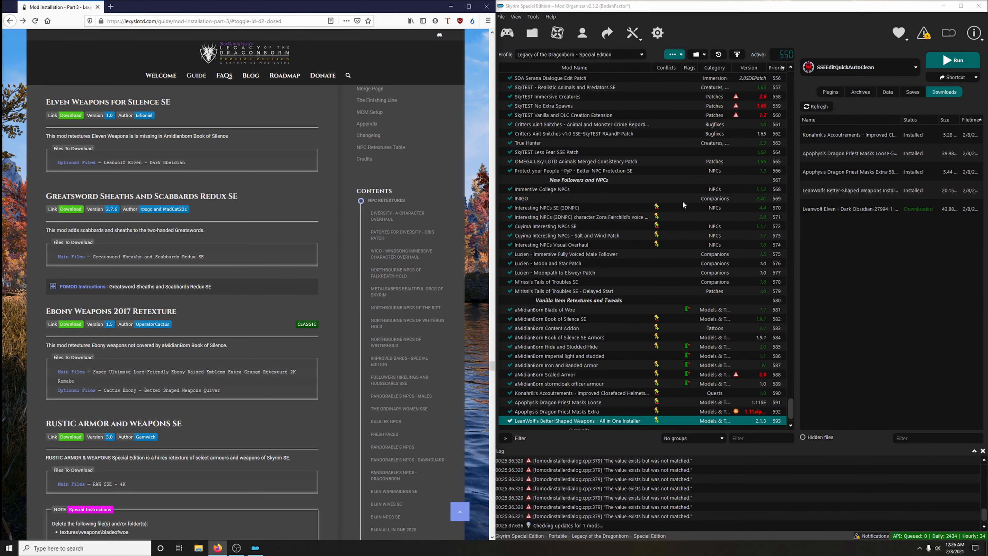
# - Install the Leanwolf Elven - Dark Obsidian download as "Elven Weapons for Silence SE" and enable it
pyautogui.doubleClick(850, 208)
pyautogui.click(781, 284)
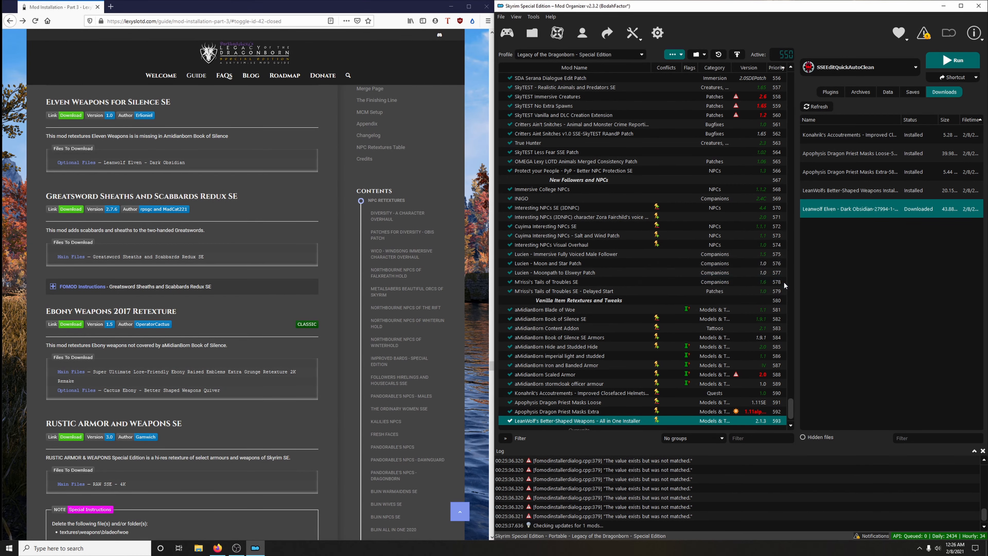
pyautogui.click(510, 411)
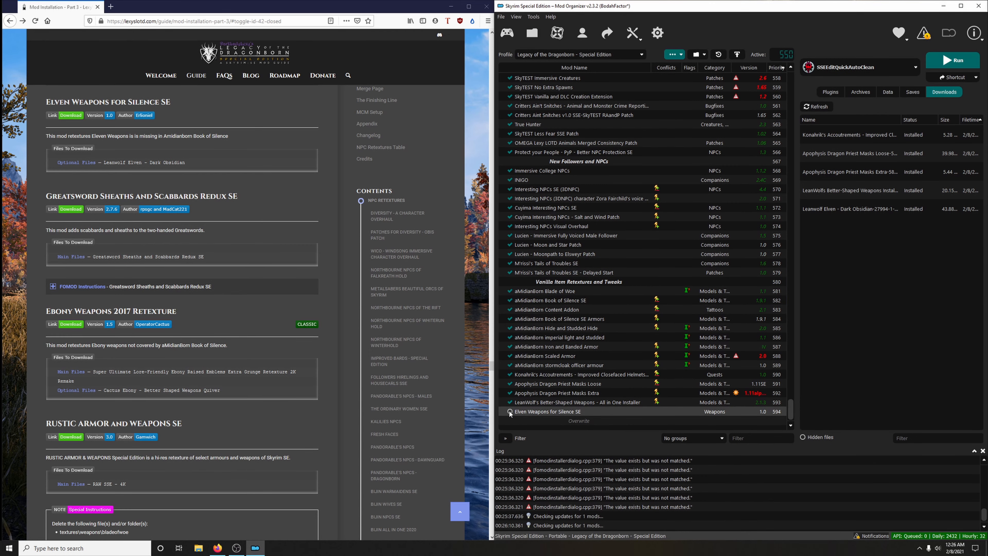
# - Download the main file Greatsword Sheaths and Scabbards Redux SE from the guide's link and close the mod page
pyautogui.scroll(-3, 279, 329)
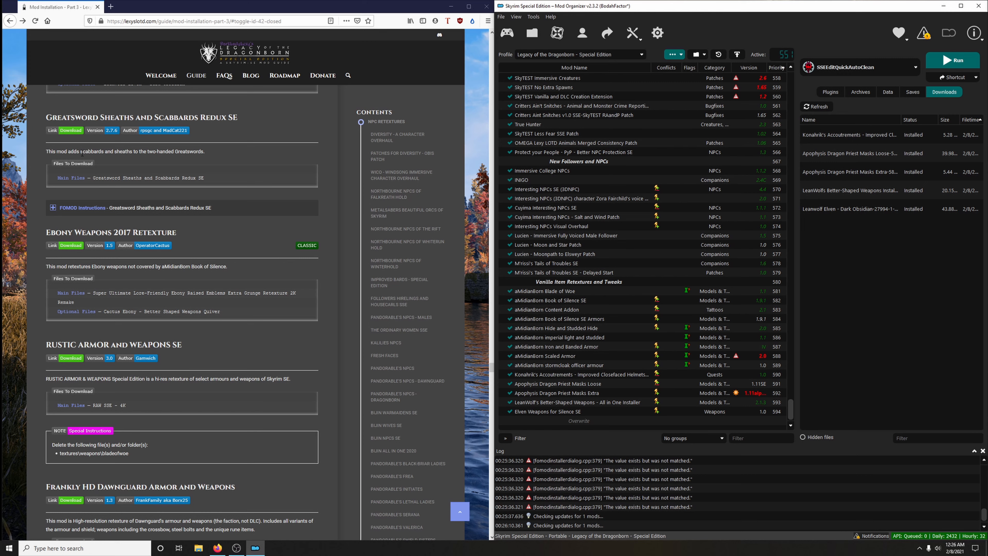
pyautogui.click(71, 130)
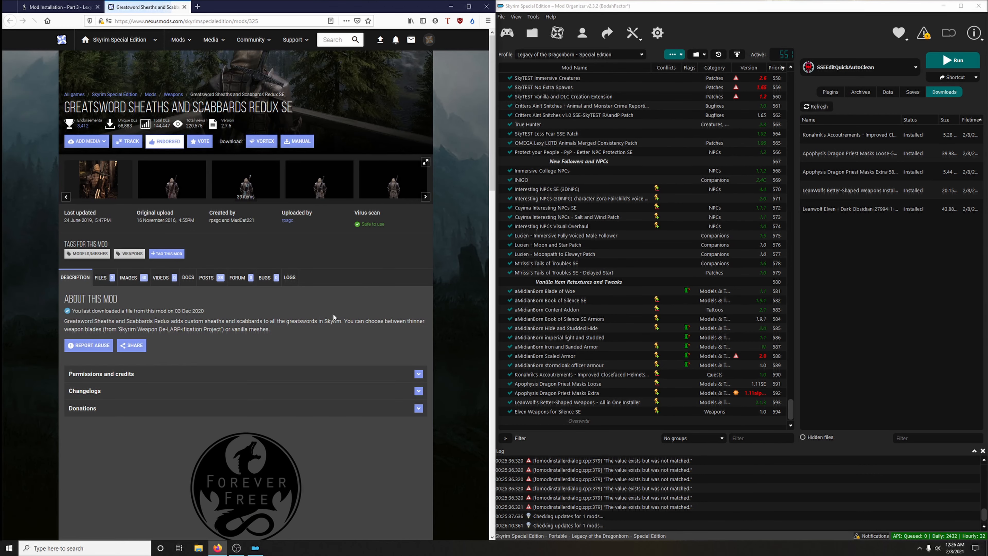
pyautogui.click(102, 277)
pyautogui.scroll(-3, 128, 276)
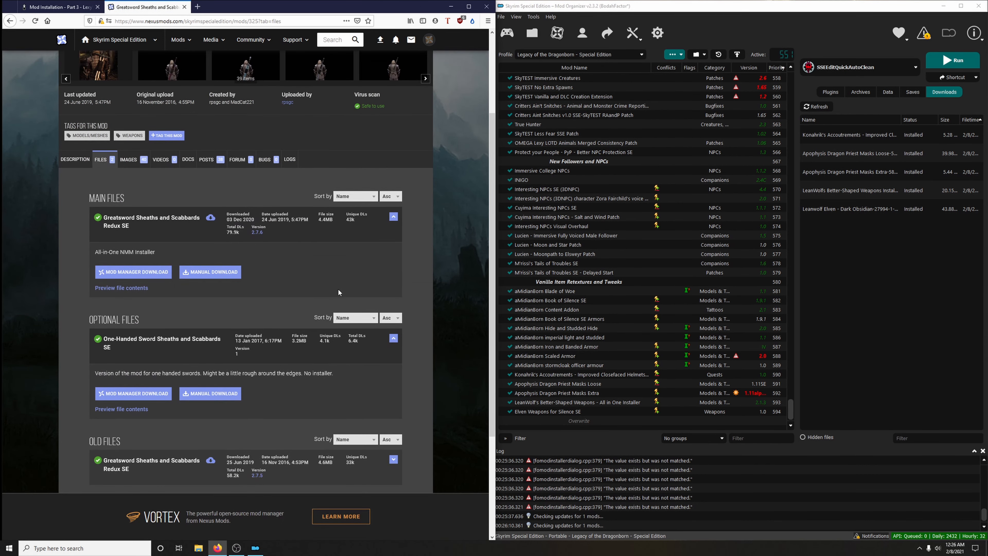
pyautogui.click(146, 272)
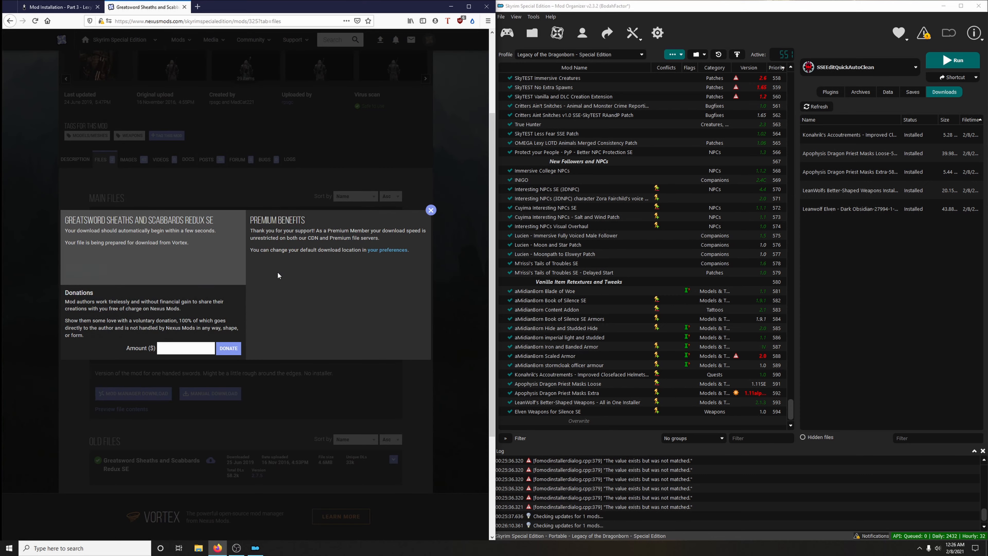
pyautogui.hotkey('ctrl', 'w')
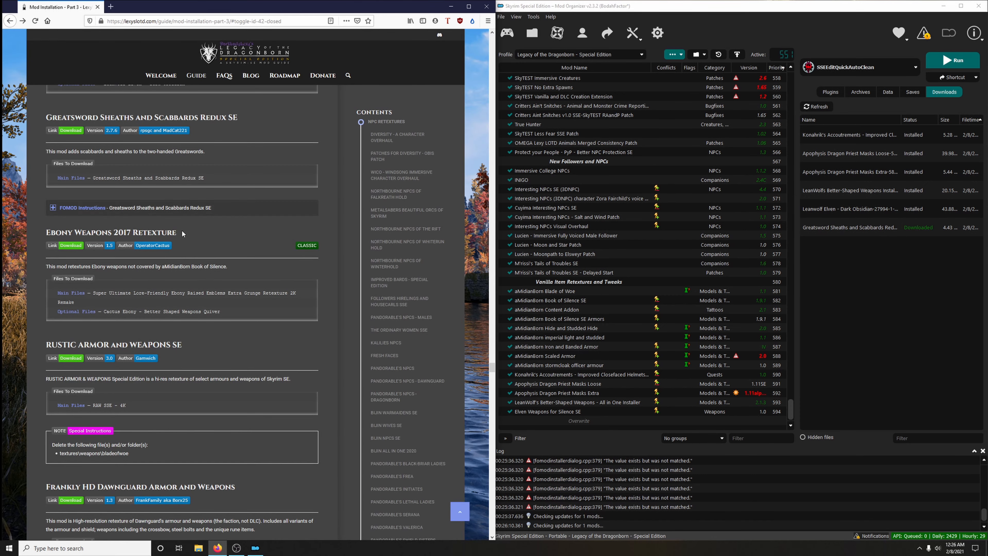
# - Expand the guide's FOMOD instructions and install Greatsword Sheaths and Scabbards Redux SE with Meshes - Thin, Fullsize and Skyforge Steel
pyautogui.click(145, 211)
pyautogui.click(828, 228)
pyautogui.doubleClick(828, 228)
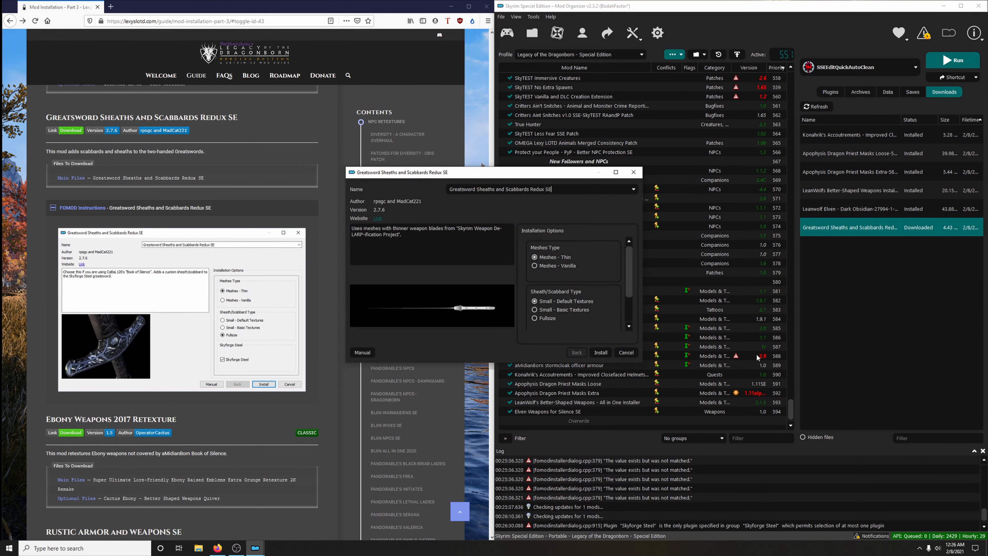
pyautogui.moveTo(550, 172); pyautogui.dragTo(706, 155)
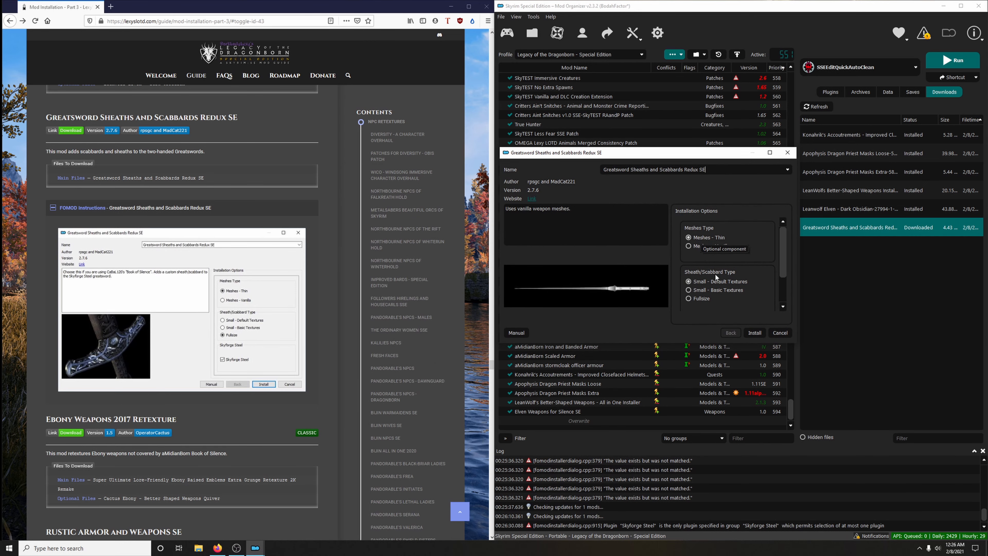
pyautogui.click(704, 299)
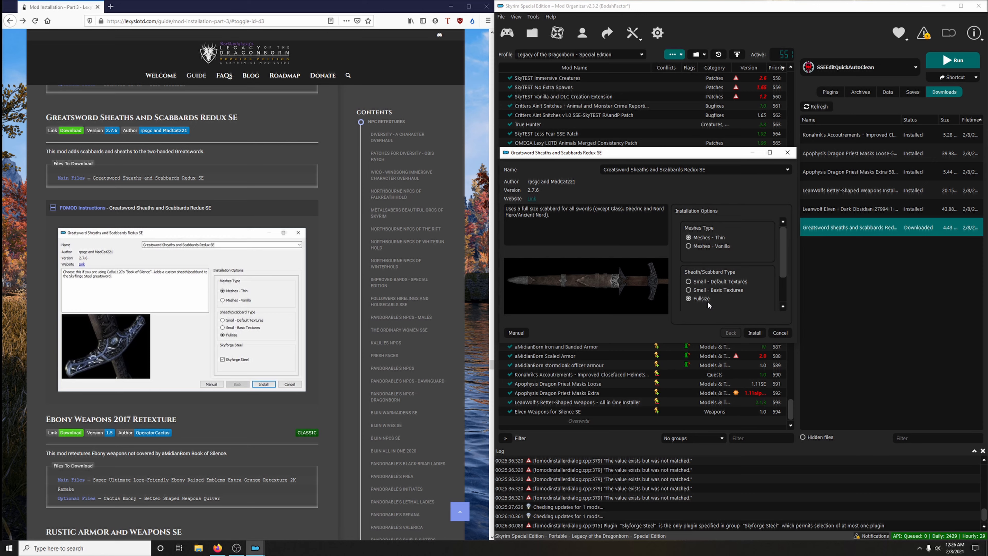
pyautogui.scroll(-2, 709, 301)
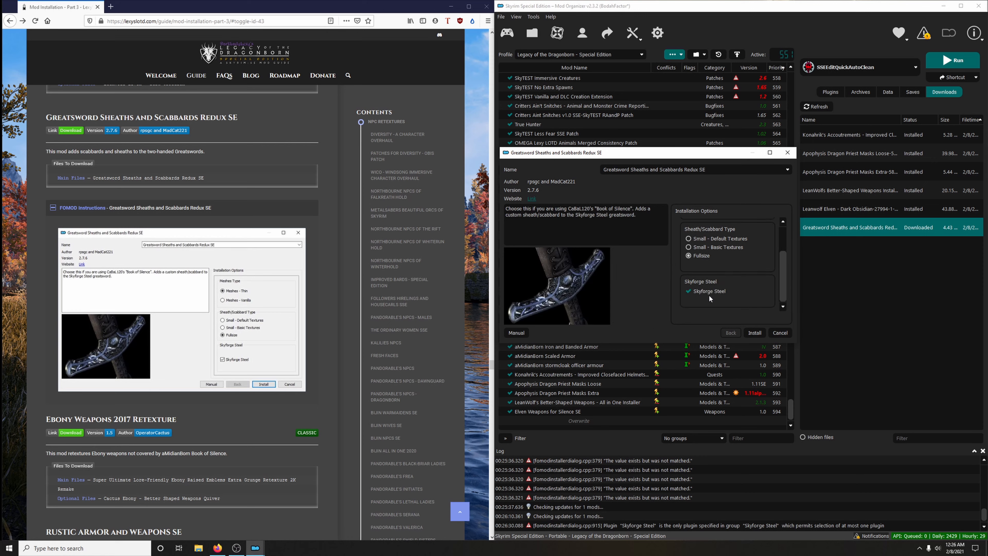
pyautogui.click(755, 332)
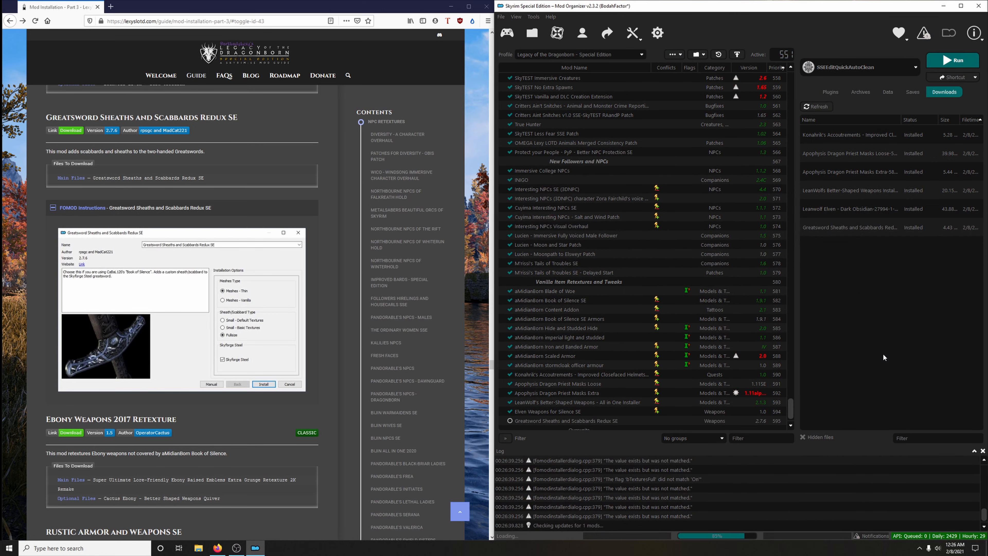
# - Enable Greatsword Sheaths and Scabbards Redux SE in the mod list and collapse its FOMOD instructions in the guide
pyautogui.scroll(-1, 732, 377)
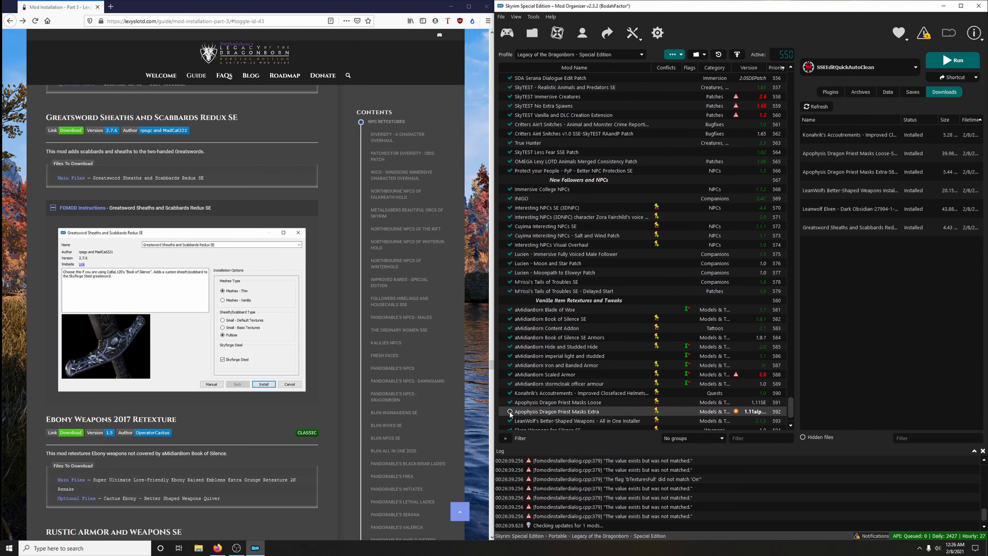
pyautogui.click(510, 412)
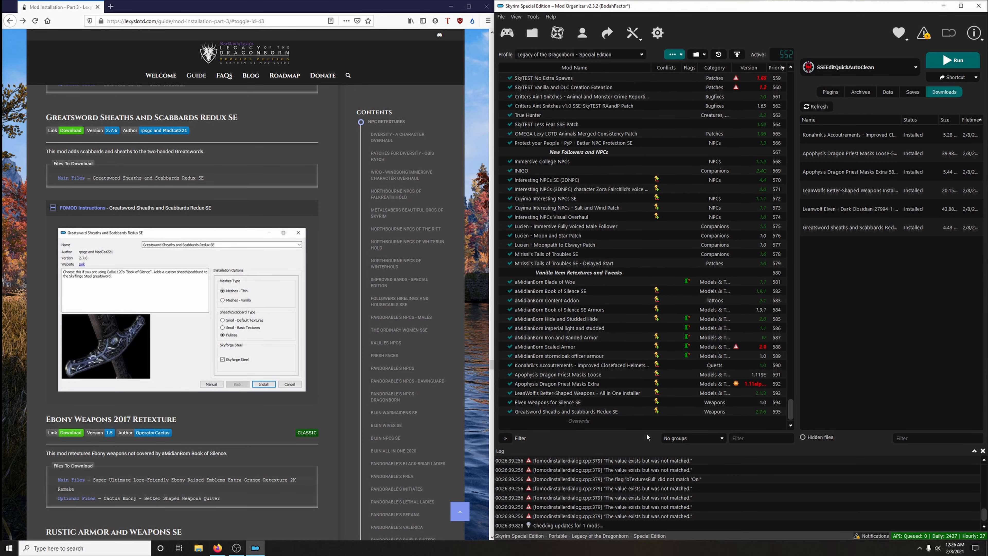
pyautogui.click(160, 208)
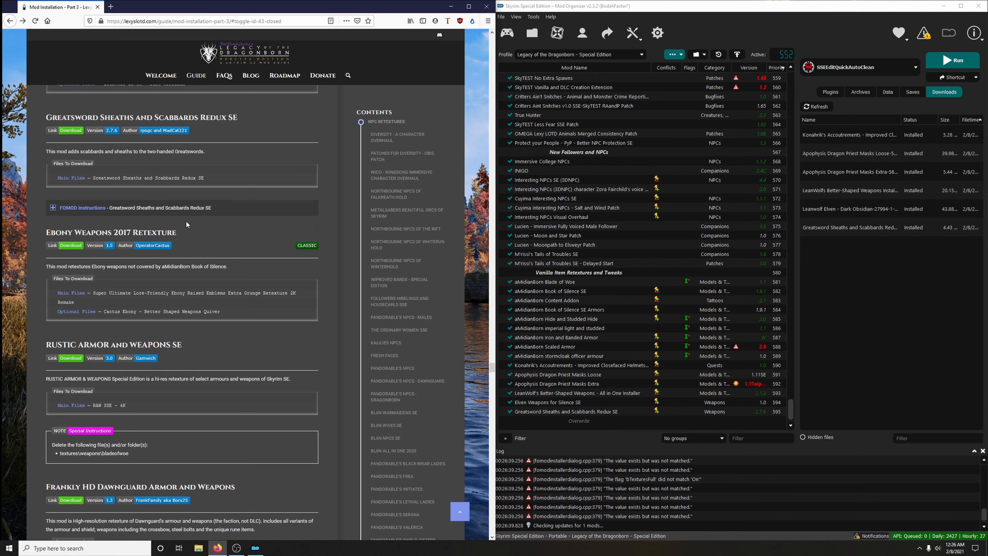
# - Download the main file Super Ultimate Lore-Friendly Ebony Raised Emblems Extra Grunge Retexture 2K Remake from the guide's Ebony Weapons 2017 Retexture link
pyautogui.scroll(-1, 219, 230)
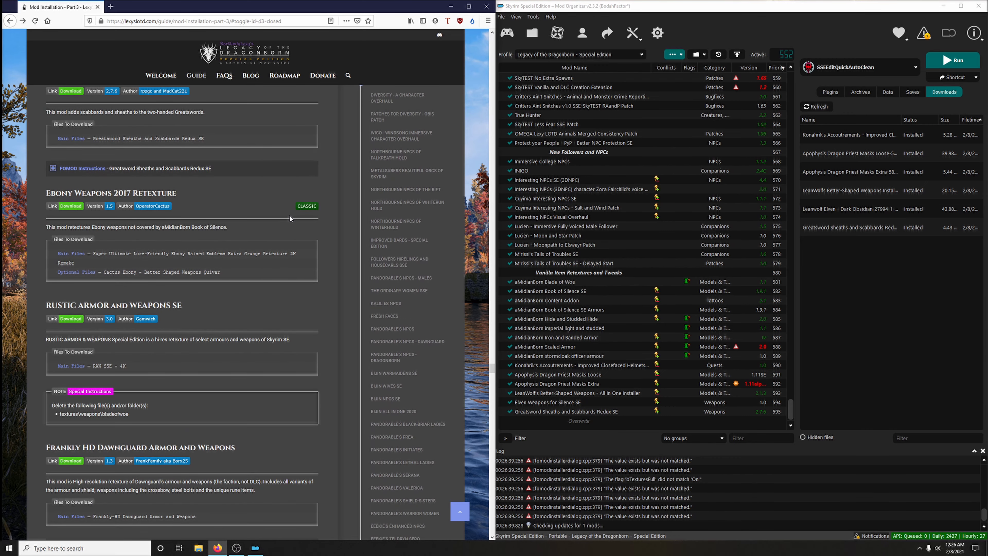
pyautogui.scroll(-1, 241, 233)
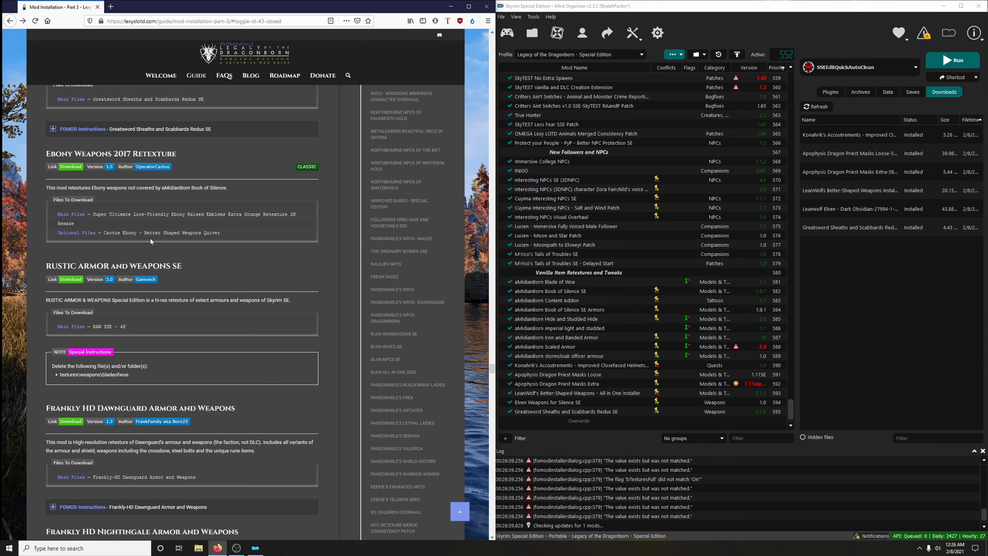
pyautogui.click(71, 166)
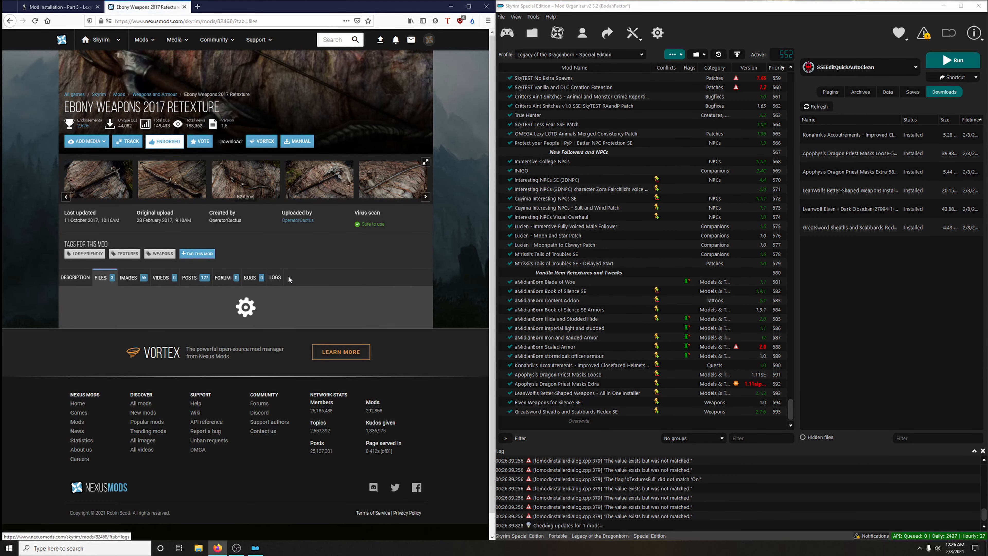
pyautogui.scroll(-3, 364, 265)
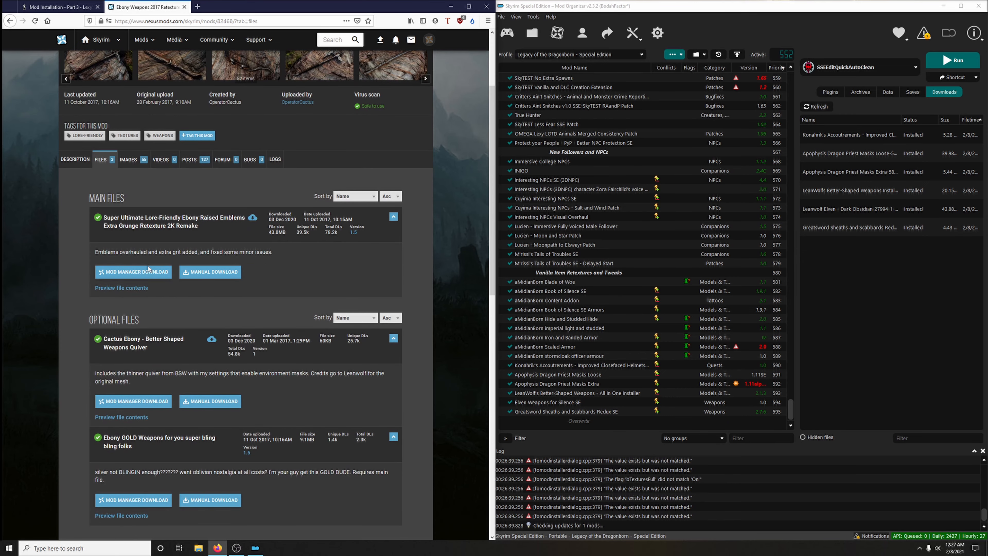
pyautogui.click(136, 272)
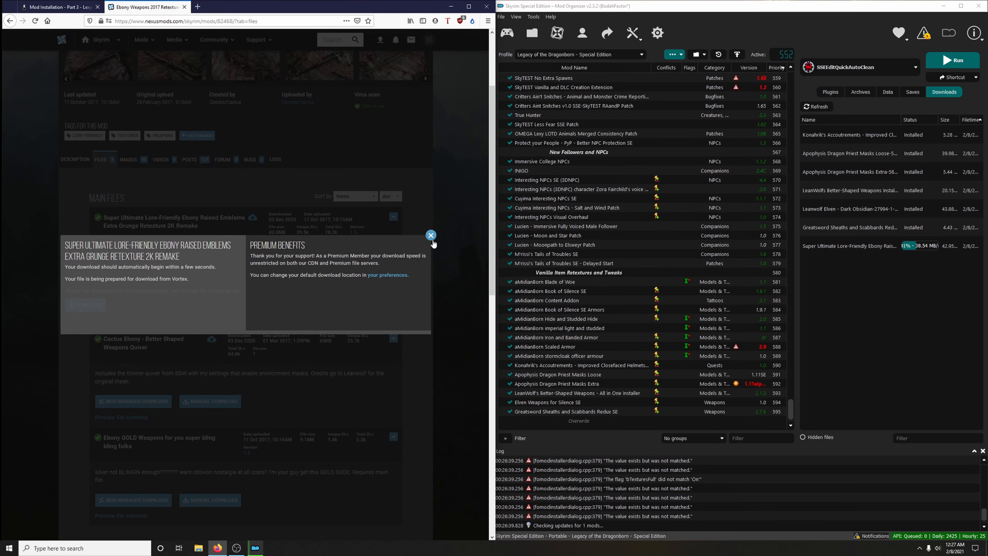
pyautogui.click(431, 236)
# - Download the optional file Cactus Ebony - Better Shaped Weapons Quiver and close the mod page
pyautogui.scroll(-3, 434, 237)
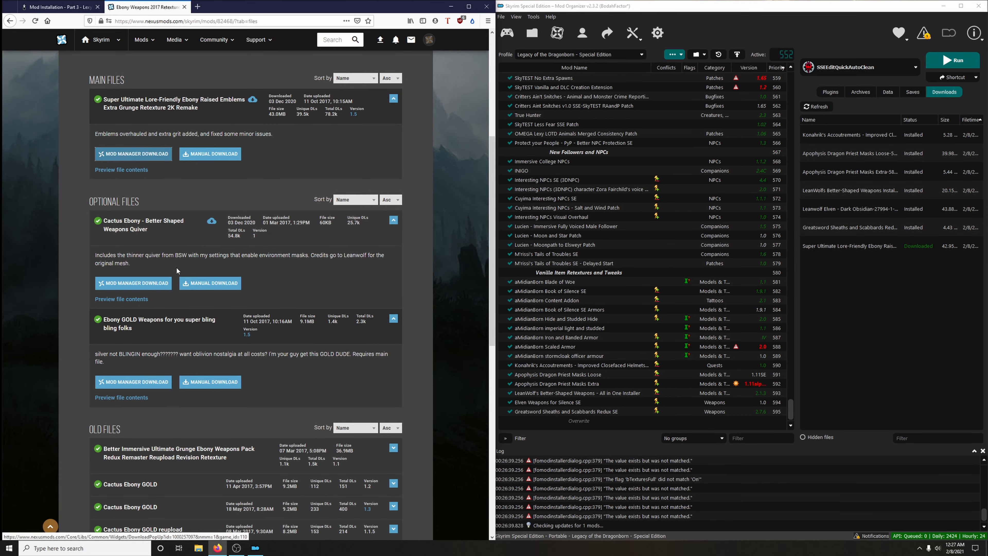
pyautogui.click(147, 286)
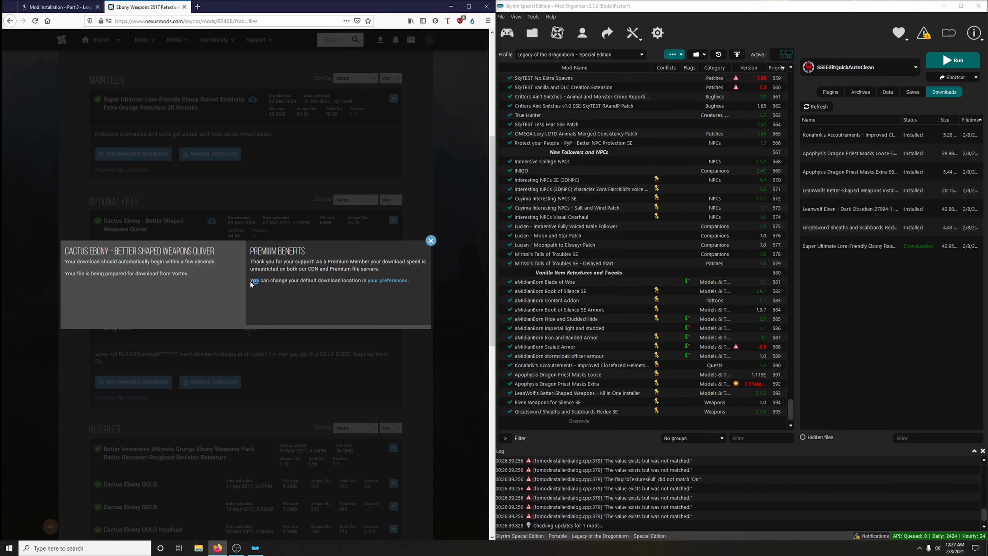
pyautogui.click(184, 7)
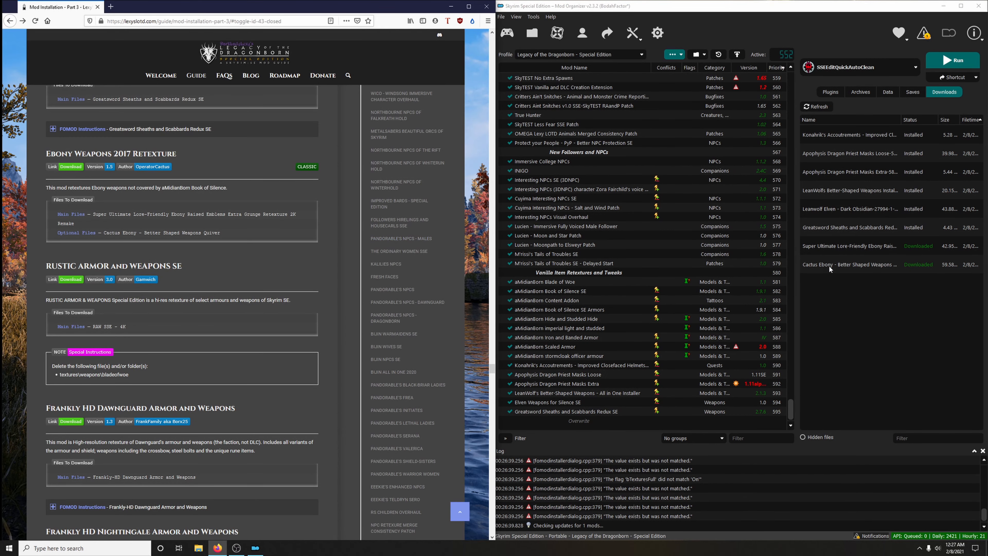
# - Install the Super Ultimate Lore-Friendly Ebony download as "Ebony Weapons 2017 Retexture"
pyautogui.click(835, 250)
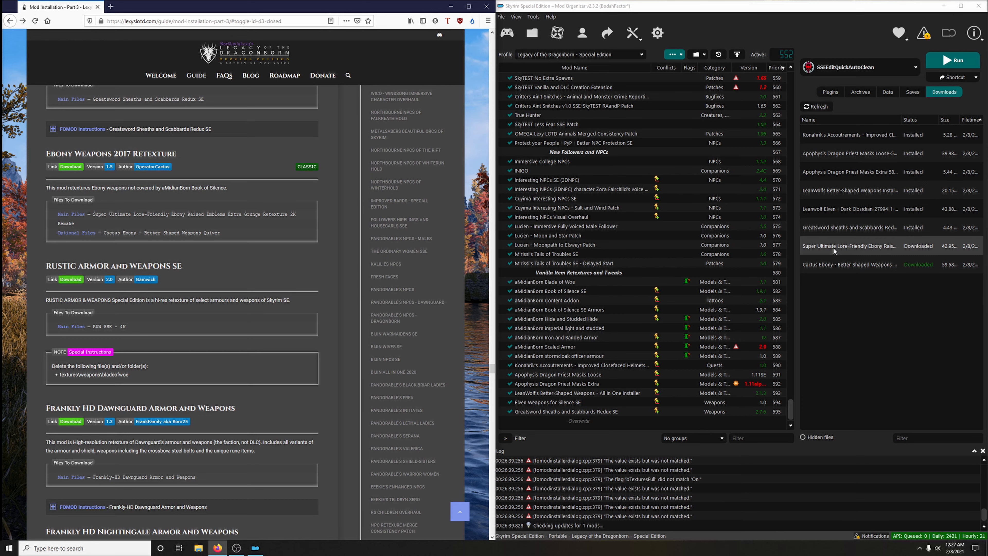
pyautogui.doubleClick(832, 245)
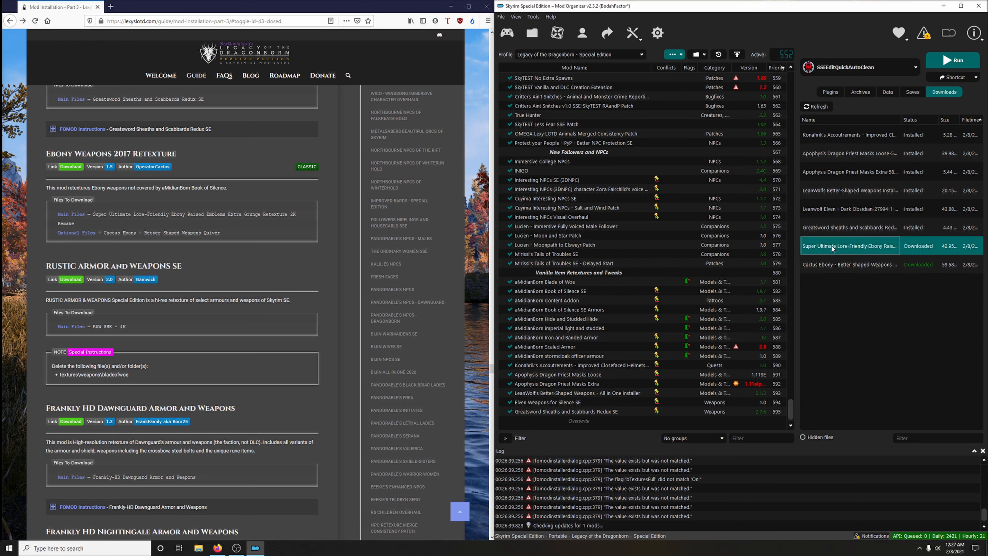
pyautogui.click(829, 284)
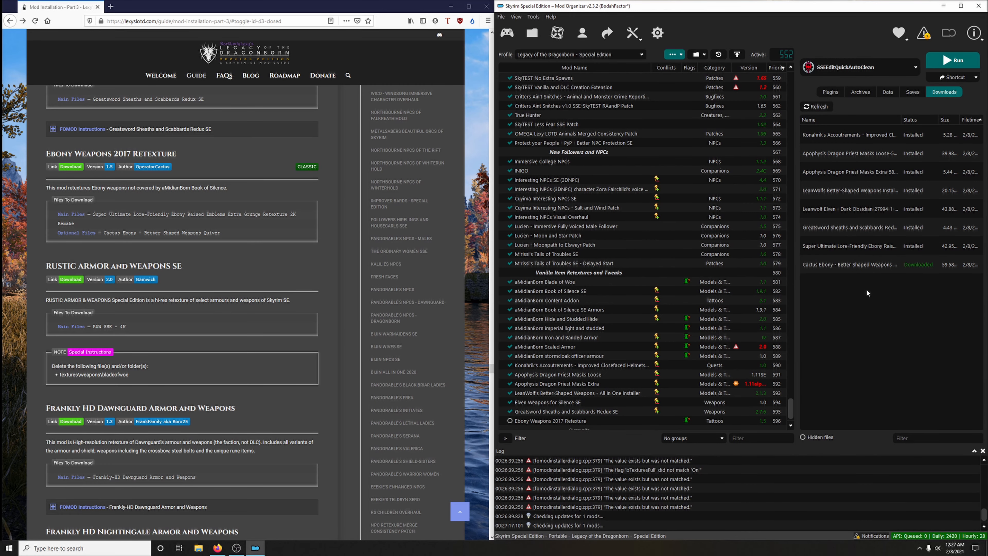
# - Install the Cactus Ebony download under the name "Cactus Ebony - Better Shaped Weapons Quiver"
pyautogui.doubleClick(907, 267)
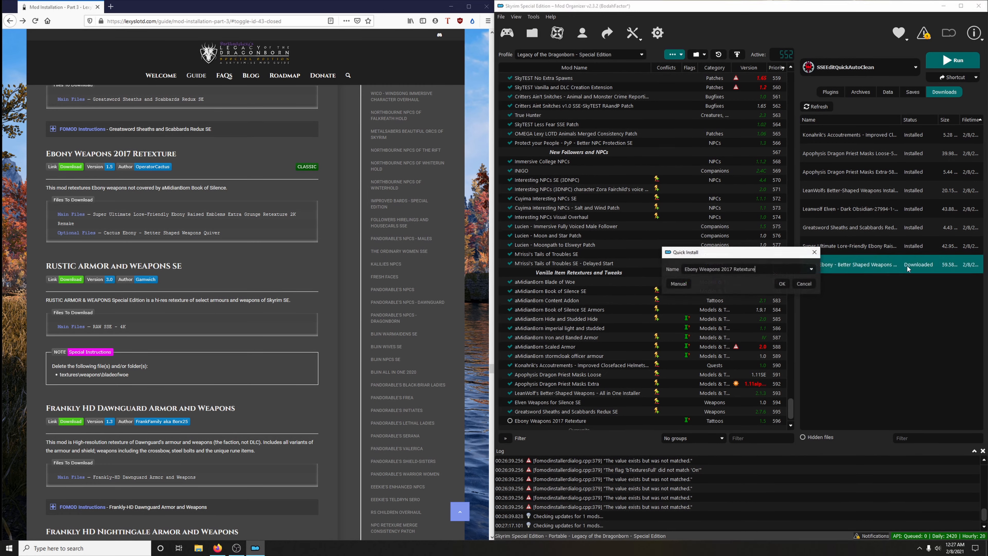
pyautogui.click(812, 270)
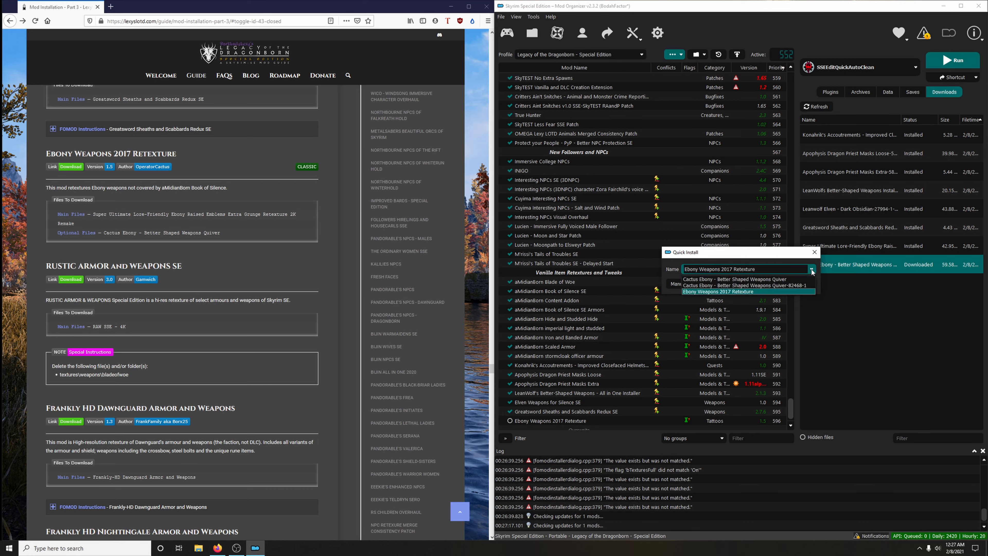
pyautogui.click(759, 279)
pyautogui.click(772, 283)
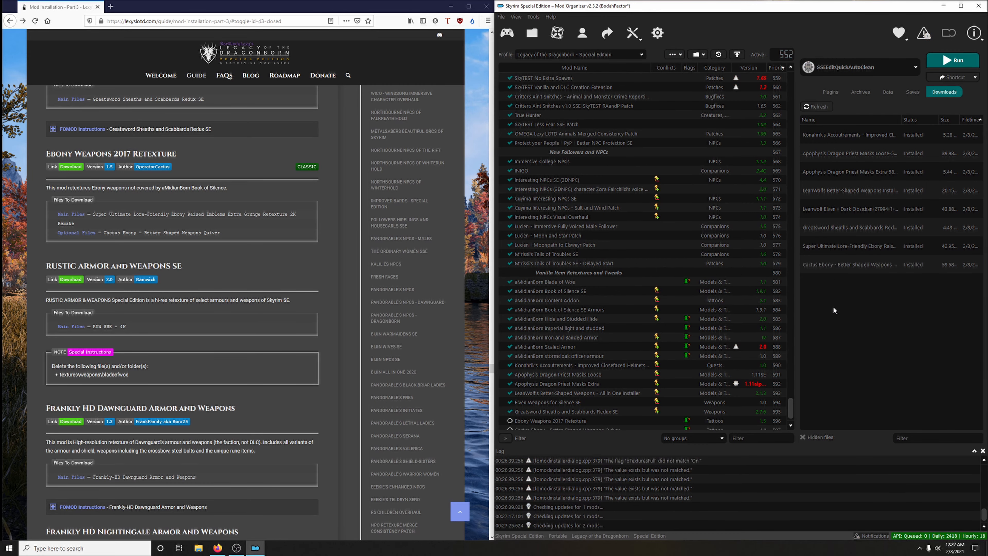
# - Enable Ebony Weapons 2017 Retexture and Cactus Ebony - Better Shaped Weapons Quiver in the mod list
pyautogui.scroll(-2, 585, 345)
pyautogui.click(510, 401)
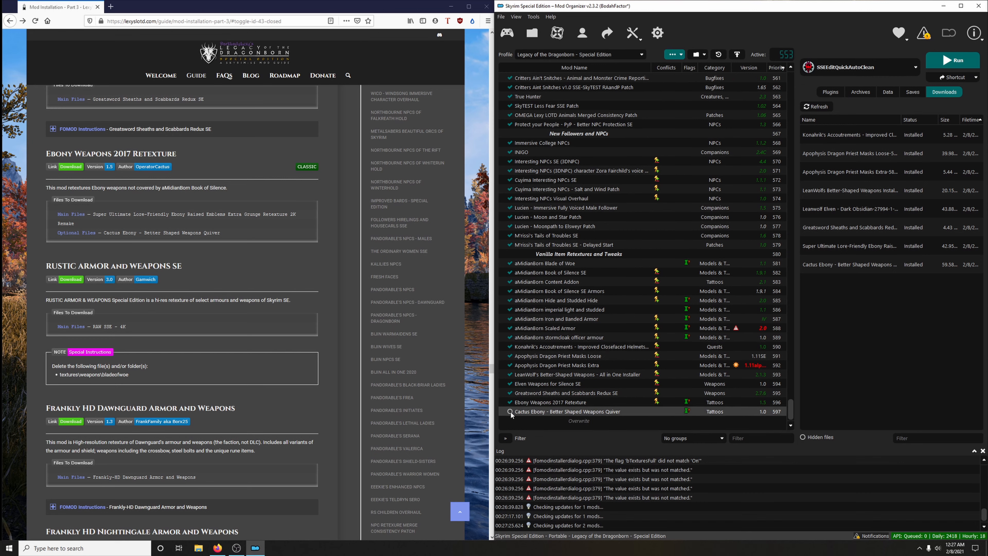
pyautogui.click(511, 412)
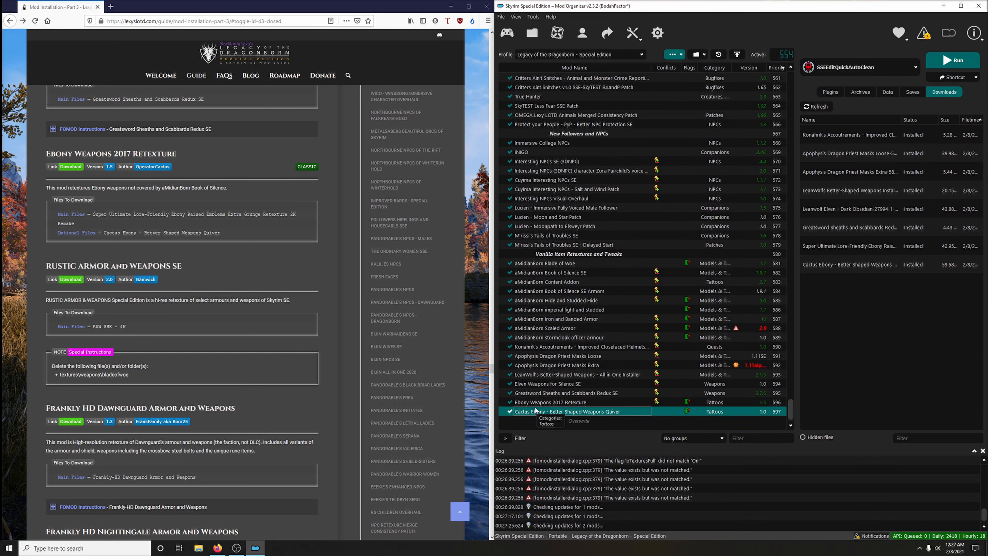
# - Open the guide's RUSTIC ARMOR and WEAPONS SE link, check the required file in the guide, and download RAW SSE - 4K
pyautogui.scroll(-2, 302, 306)
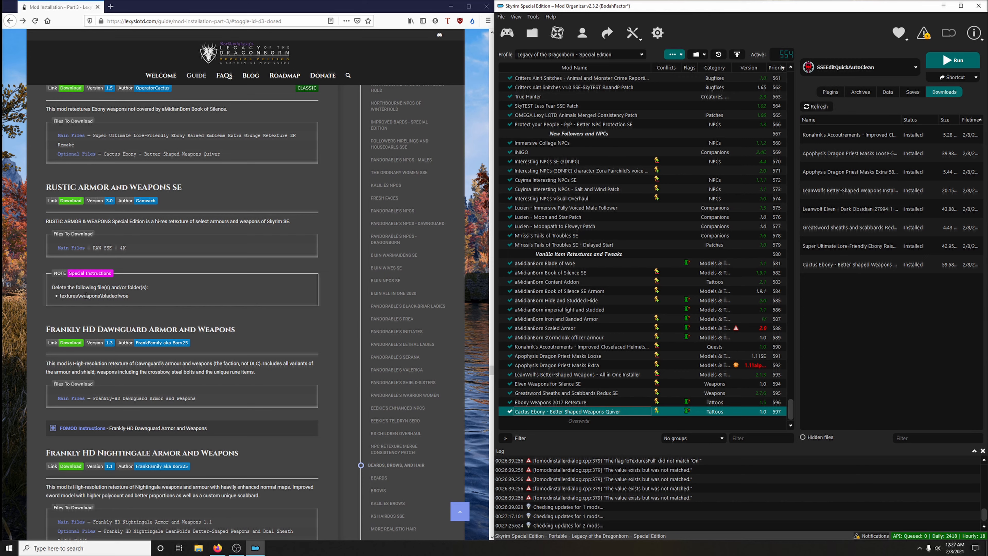
pyautogui.click(70, 200)
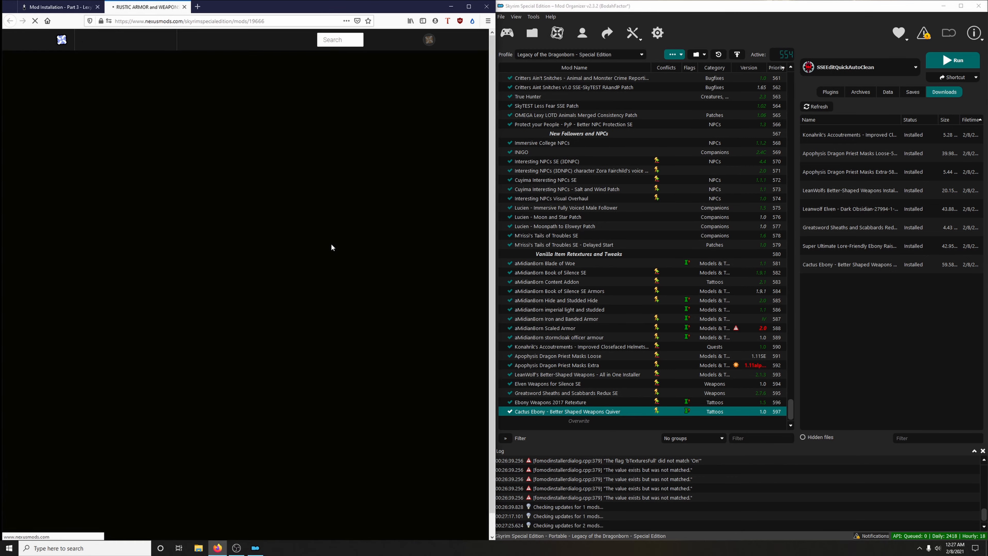
pyautogui.click(101, 277)
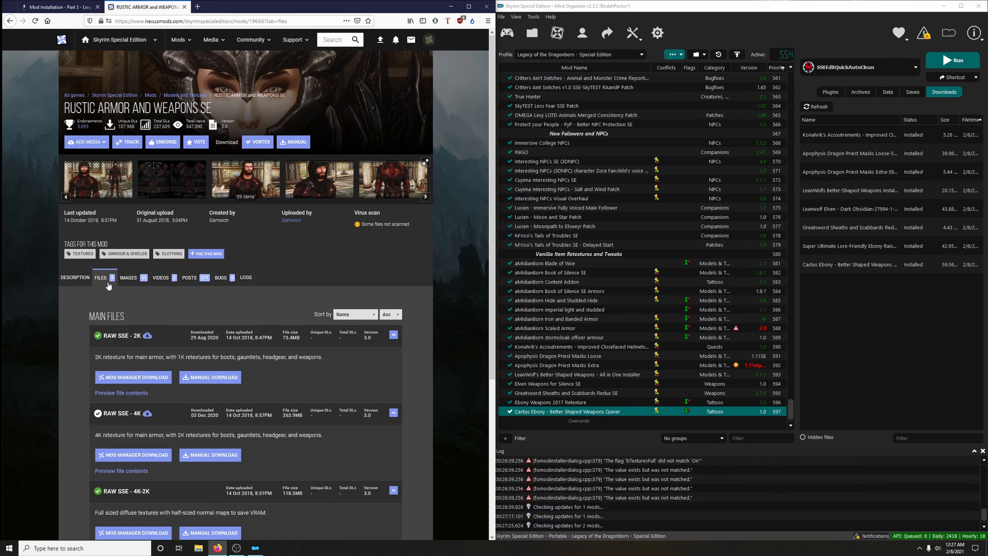
pyautogui.scroll(-5, 271, 366)
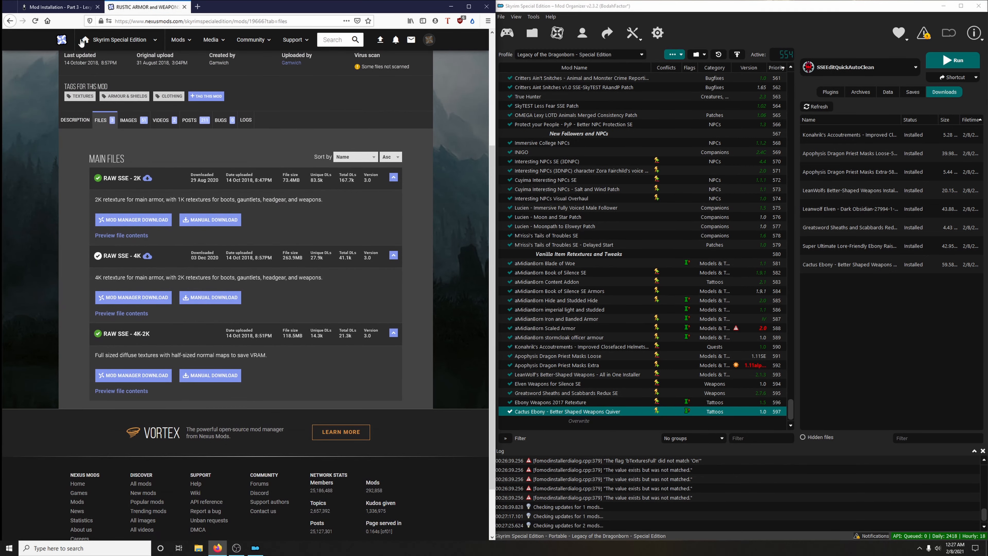
pyautogui.click(59, 7)
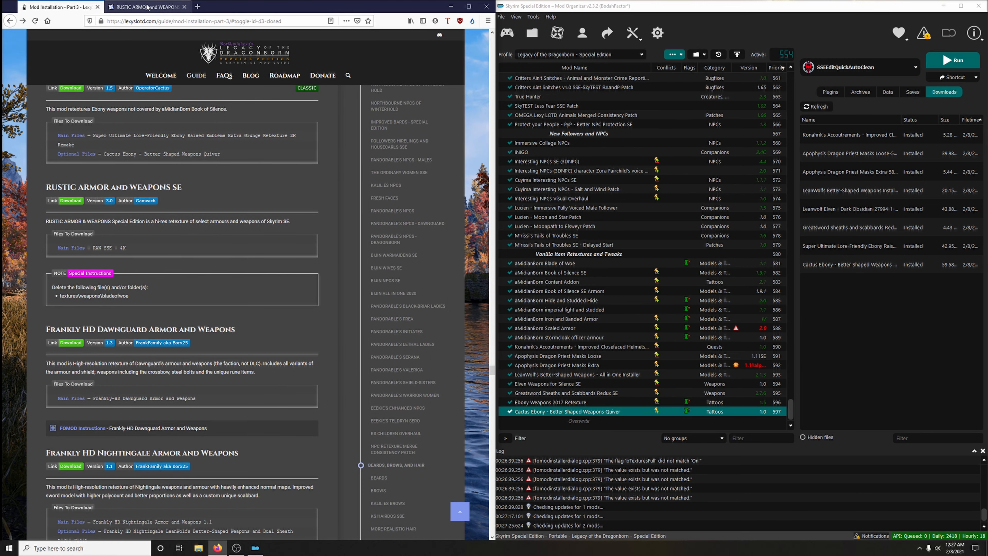
pyautogui.click(145, 7)
pyautogui.click(141, 298)
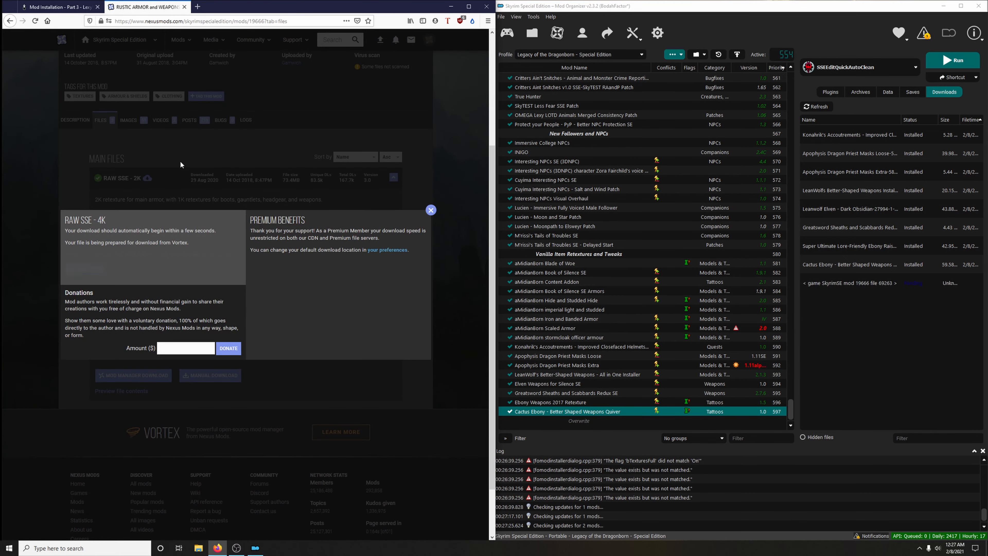
# - Manually install the RAW SSE - 4K download as "RUSTIC ARMOR and WEAPONS SE", excluding the textures\weapons\bladeofwoe folder, and enable the mod
pyautogui.click(185, 7)
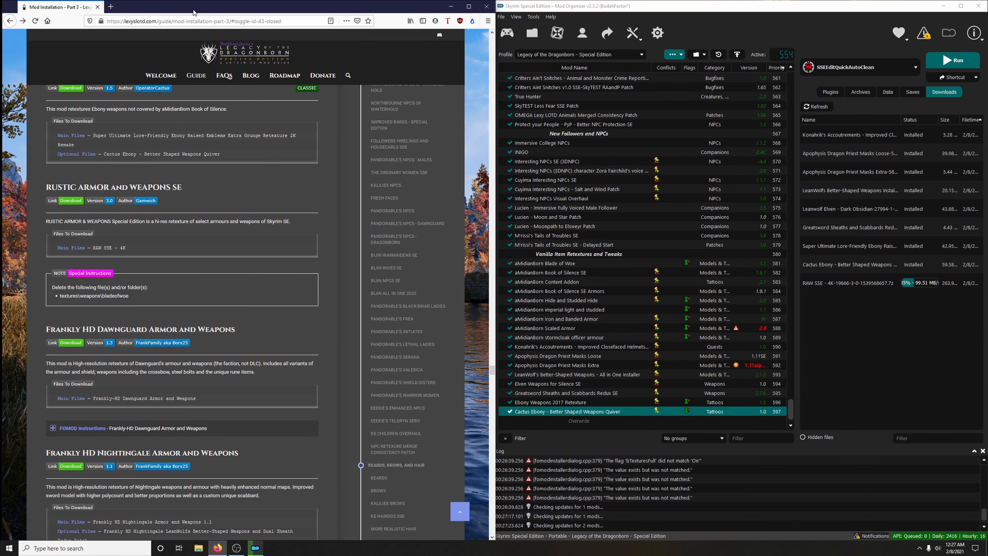
pyautogui.doubleClick(855, 286)
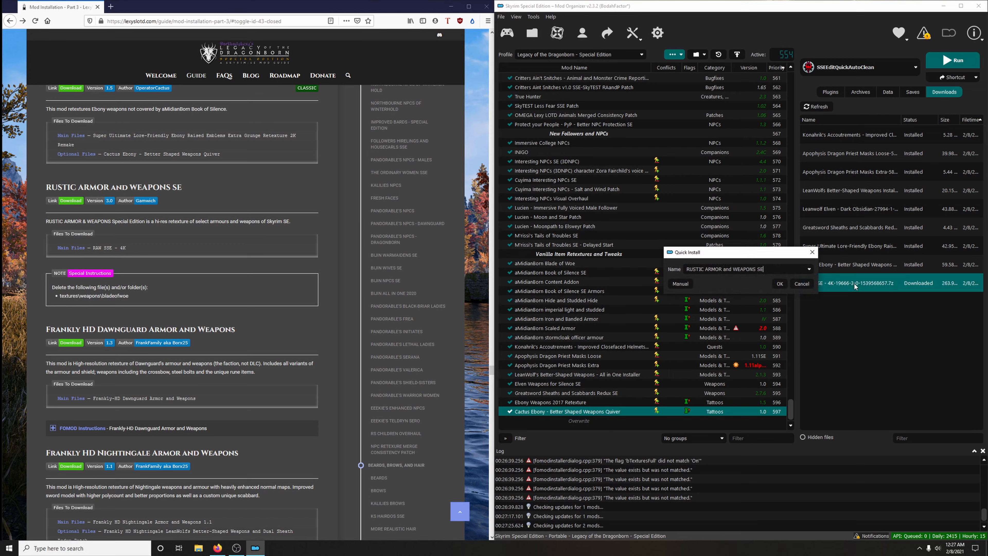
pyautogui.click(688, 287)
pyautogui.click(664, 255)
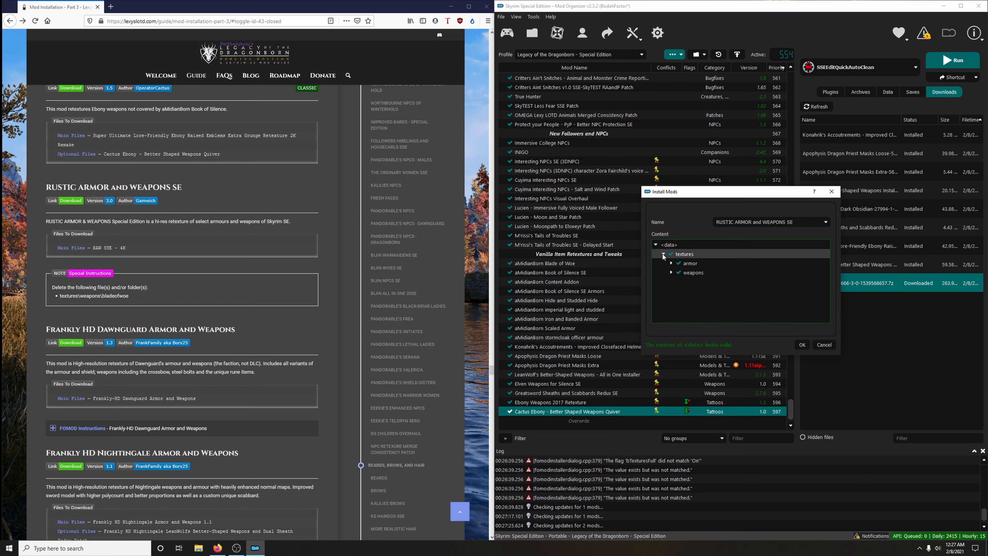
pyautogui.click(671, 272)
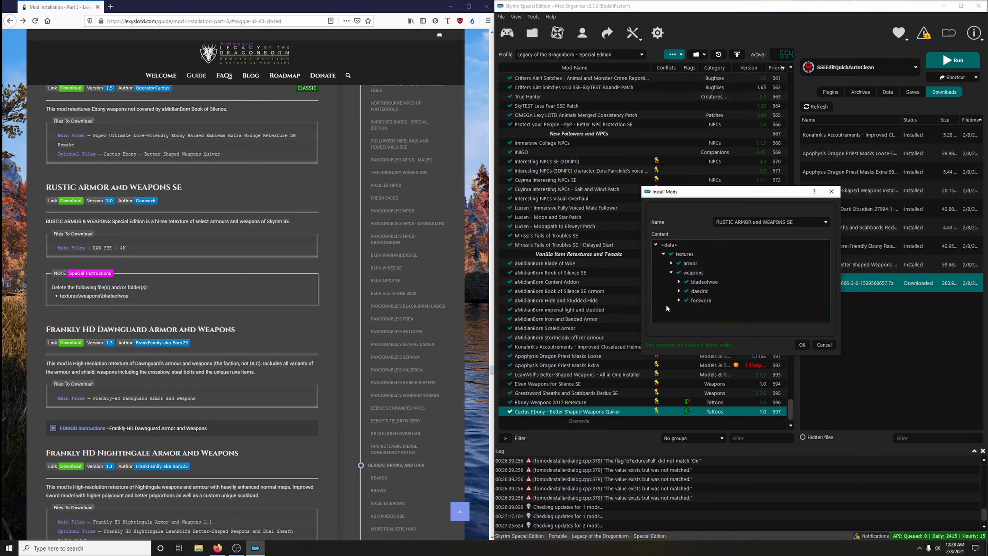
pyautogui.click(686, 282)
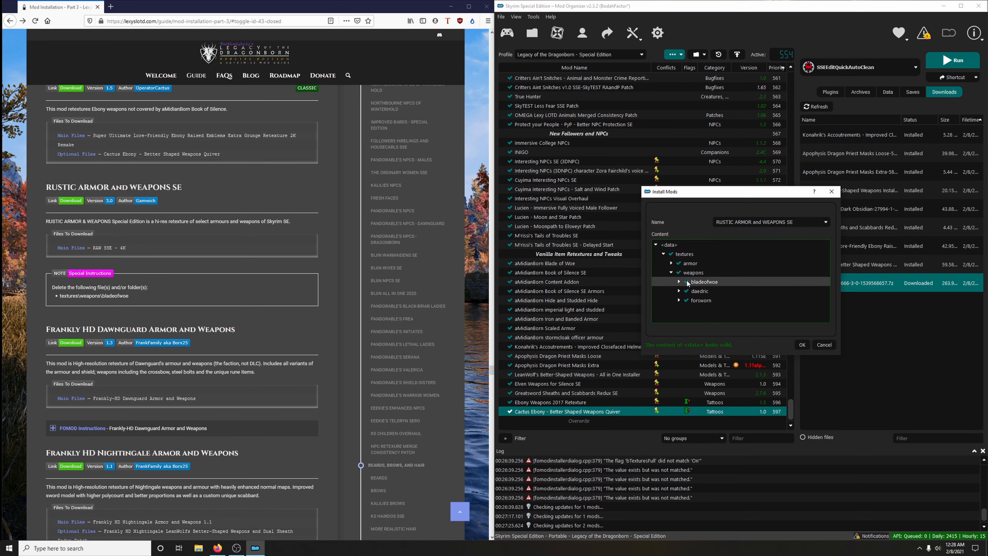
pyautogui.click(809, 345)
# - Open the guide's Frankly HD Dawnguard Armor and Weapons link and download the main file FranklyHD Dawnguard Armor and Weapons for the mod manager
pyautogui.scroll(-5, 317, 307)
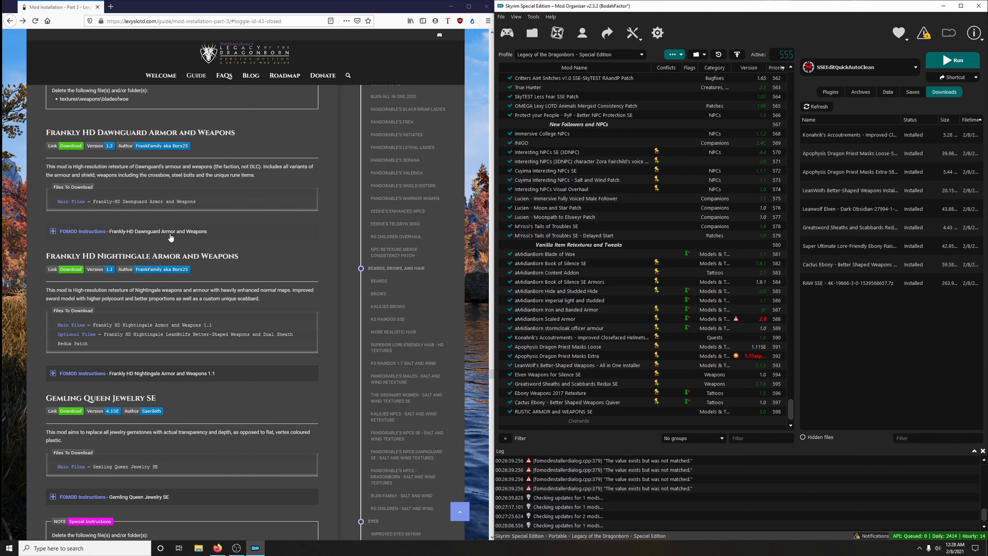
pyautogui.click(81, 147)
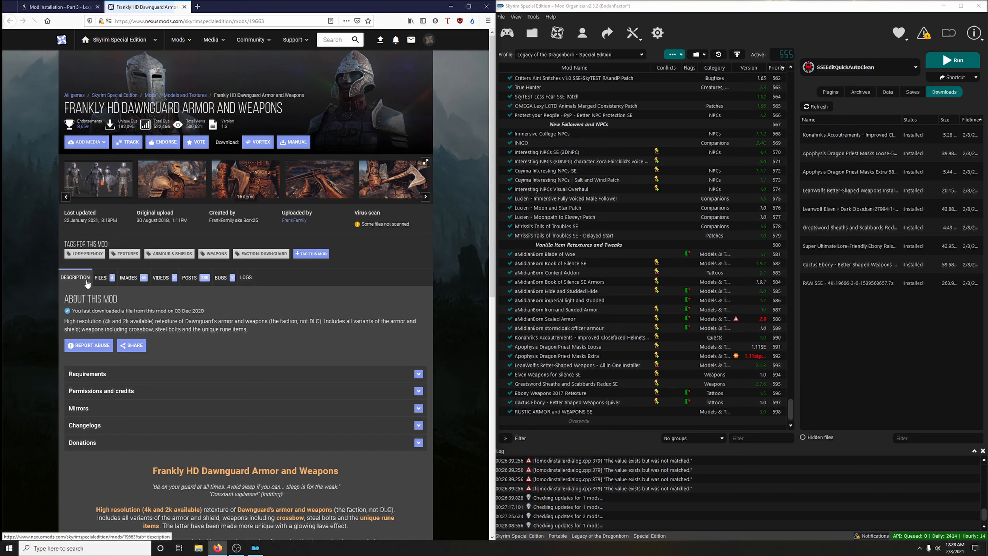
pyautogui.click(100, 277)
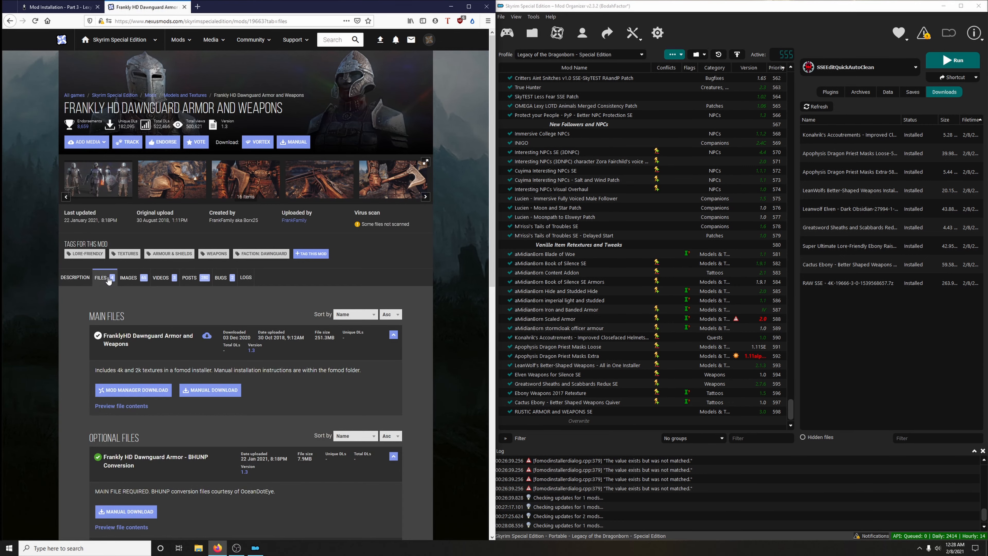
pyautogui.scroll(-3, 197, 280)
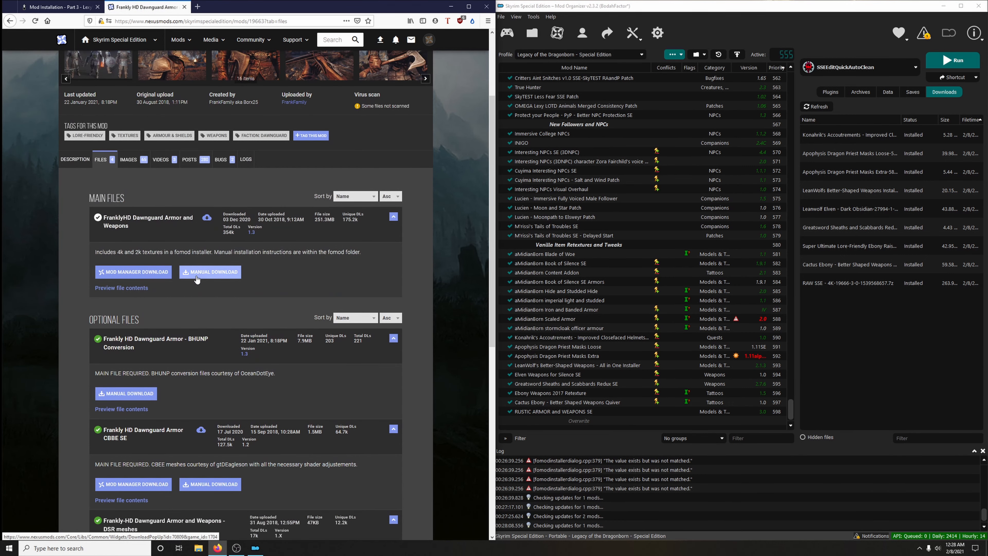
pyautogui.click(144, 280)
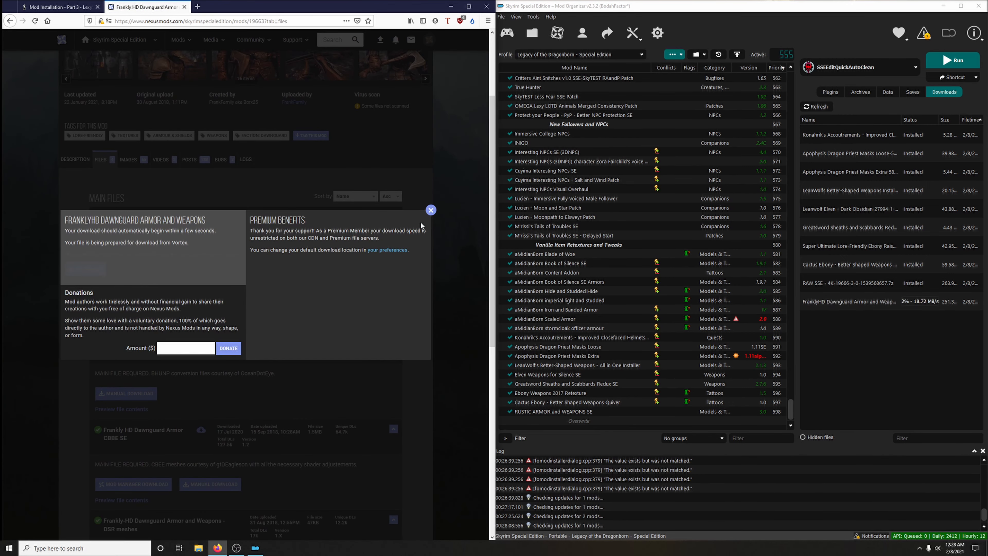
pyautogui.click(431, 211)
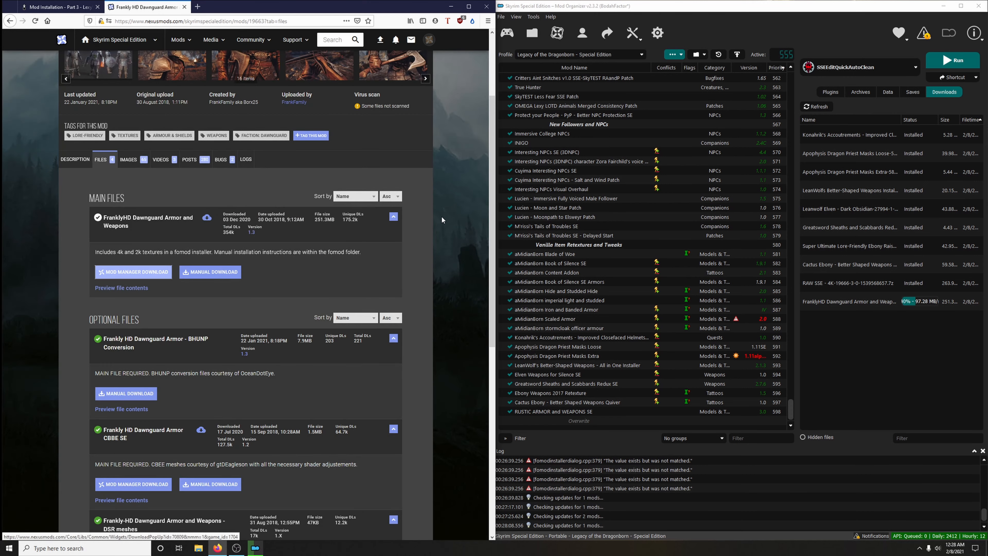
pyautogui.click(184, 7)
# - Check the guide's FOMOD instructions, install Frankly HD Dawnguard Armor and Weapons with the 4K Resolution option, and enable it in the mod list
pyautogui.click(103, 231)
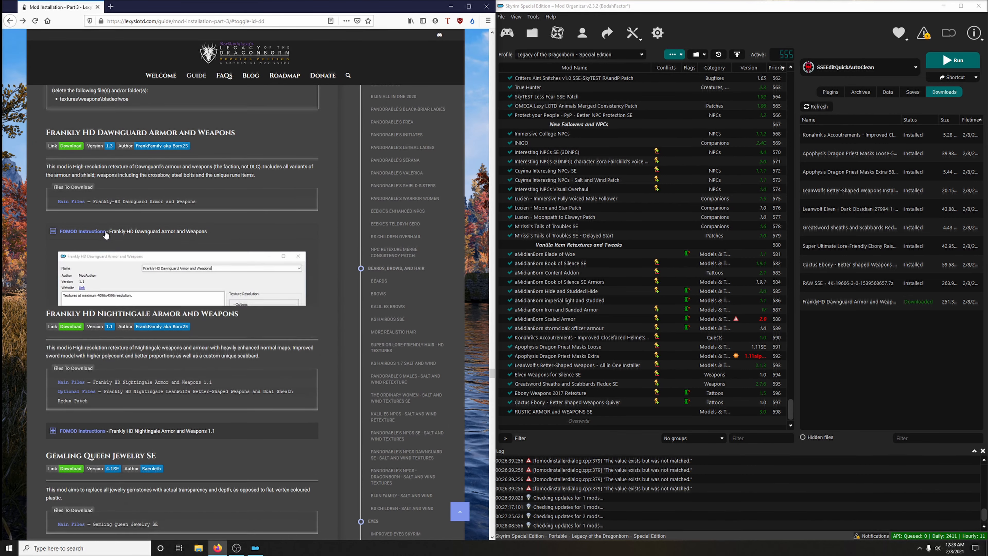
pyautogui.doubleClick(840, 303)
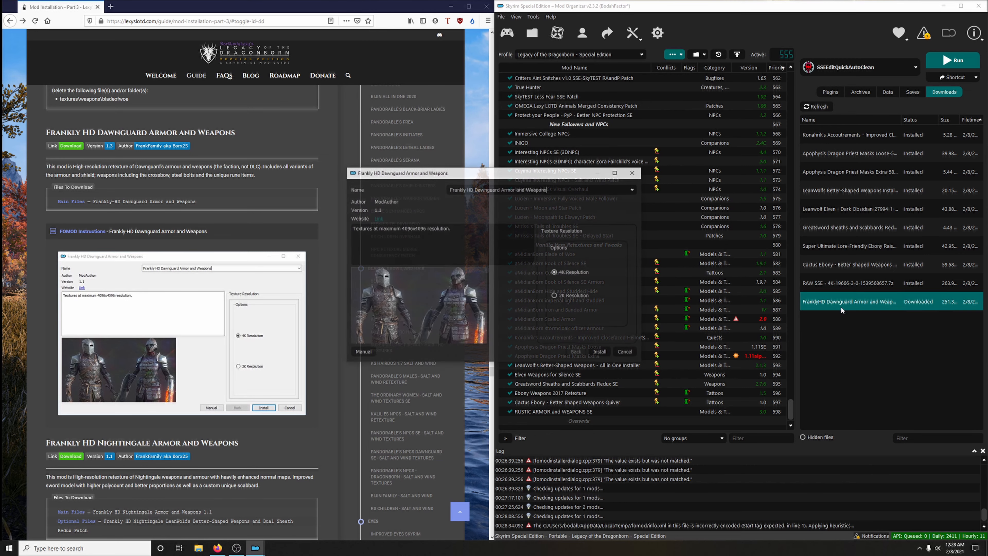
pyautogui.moveTo(538, 167); pyautogui.dragTo(679, 151)
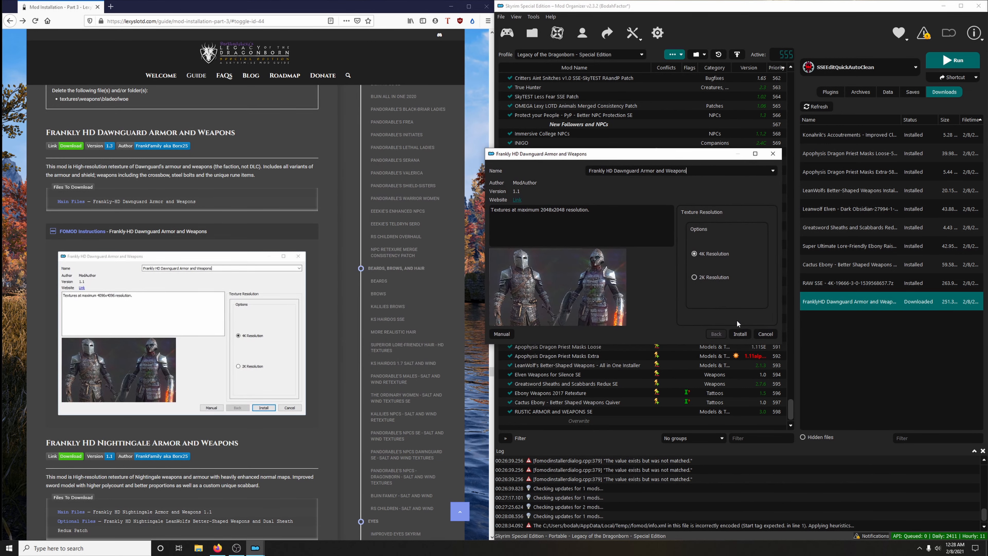
pyautogui.click(740, 334)
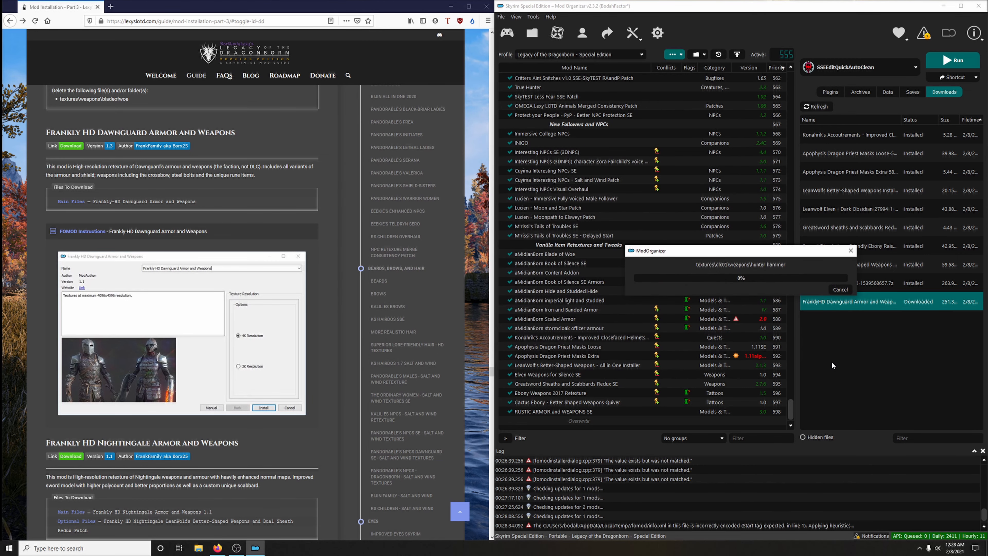
pyautogui.click(136, 231)
pyautogui.scroll(-1, 552, 361)
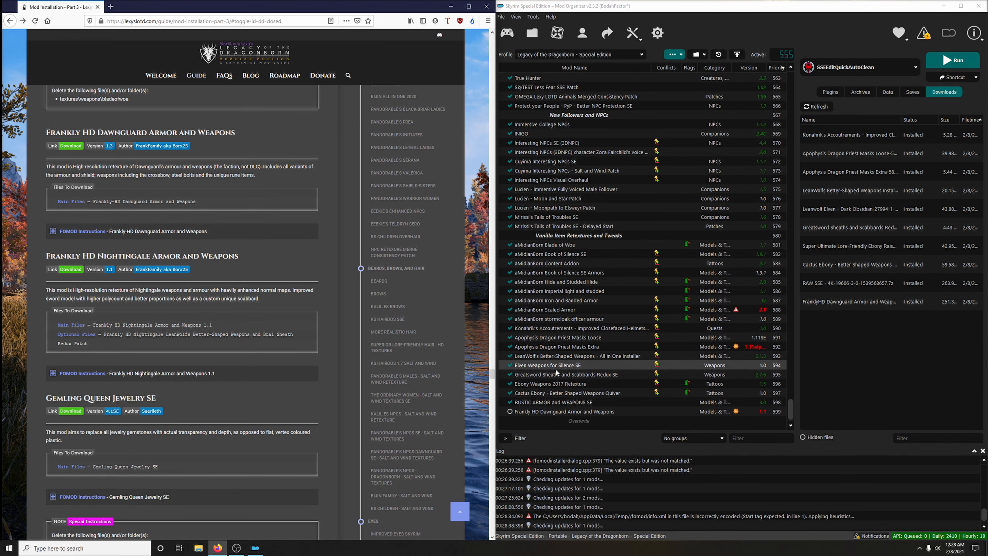
pyautogui.click(510, 412)
pyautogui.scroll(-3, 303, 350)
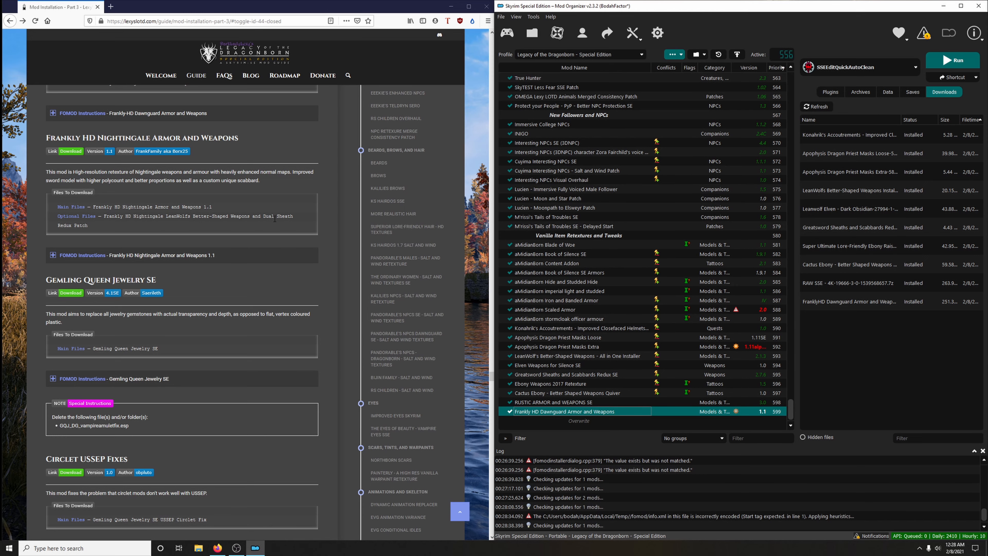
# - Open the guide's Frankly HD Nightingale Armor and Weapons link and download the main 1.1 file and the LeanWolfs Better-Shaped Weapons and Dual Sheath Redux Patch
pyautogui.click(71, 151)
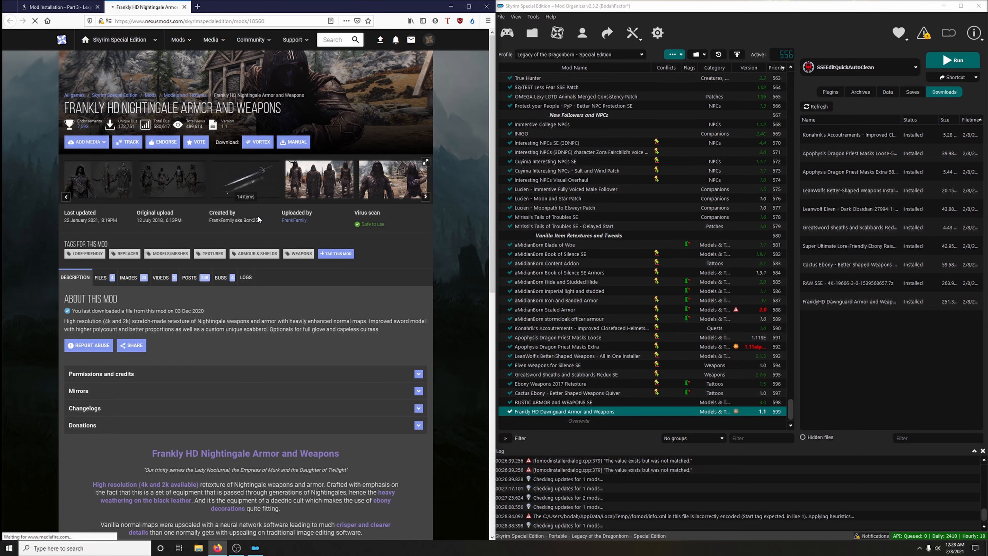
pyautogui.click(101, 277)
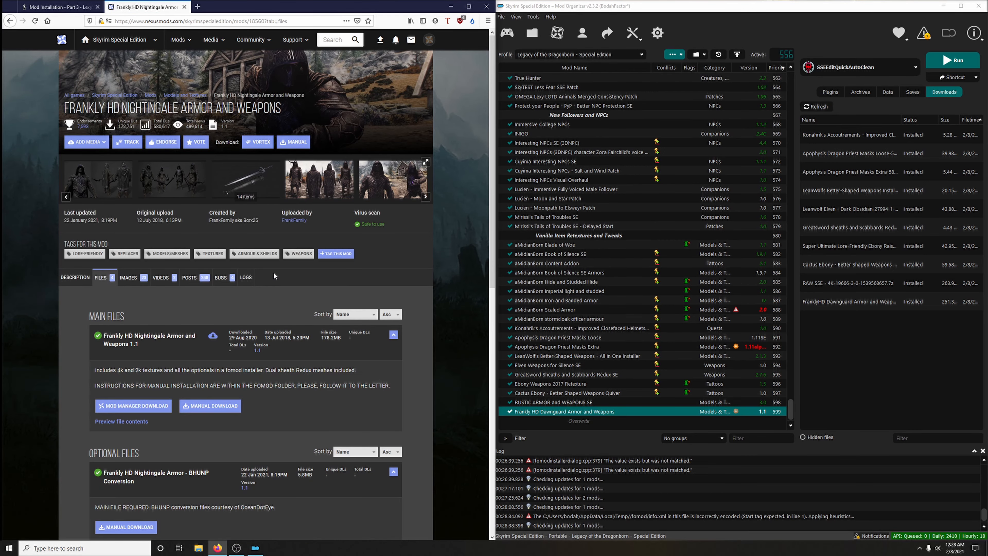
pyautogui.click(133, 209)
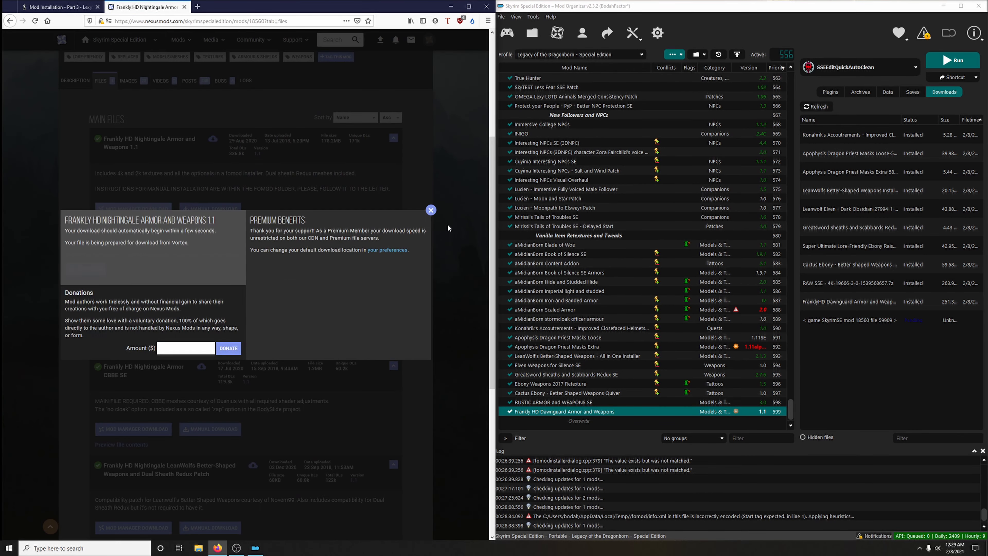
pyautogui.click(431, 210)
pyautogui.scroll(-5, 237, 313)
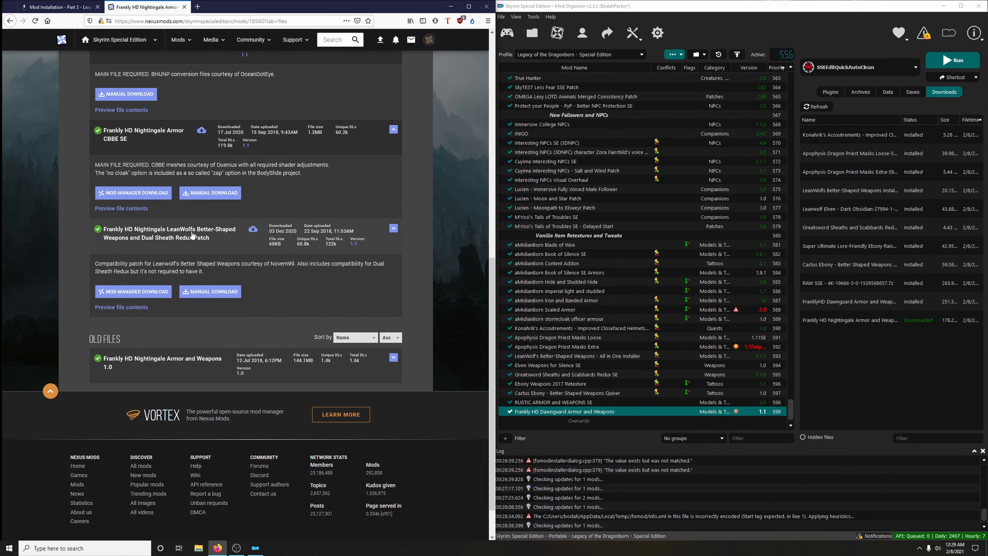
pyautogui.click(157, 291)
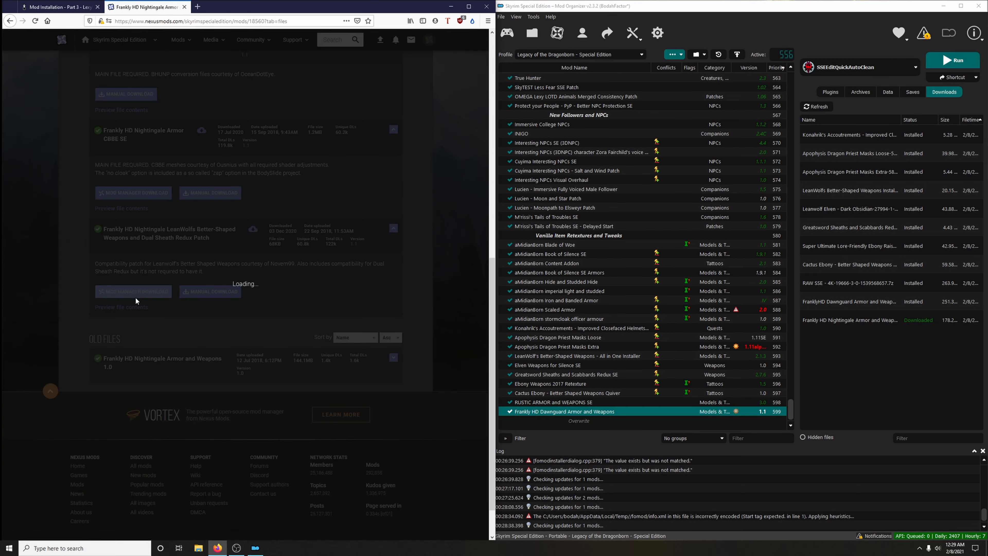
pyautogui.click(185, 7)
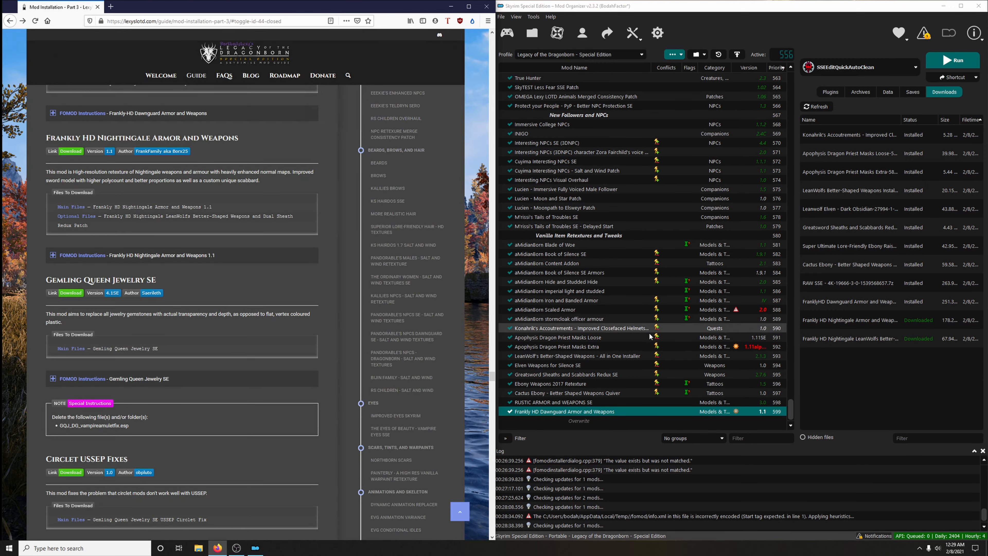
# - Check the guide's FOMOD instructions and install Frankly HD Nightingale Armor and Weapons with the 4K Resolution and Full glove options
pyautogui.doubleClick(809, 322)
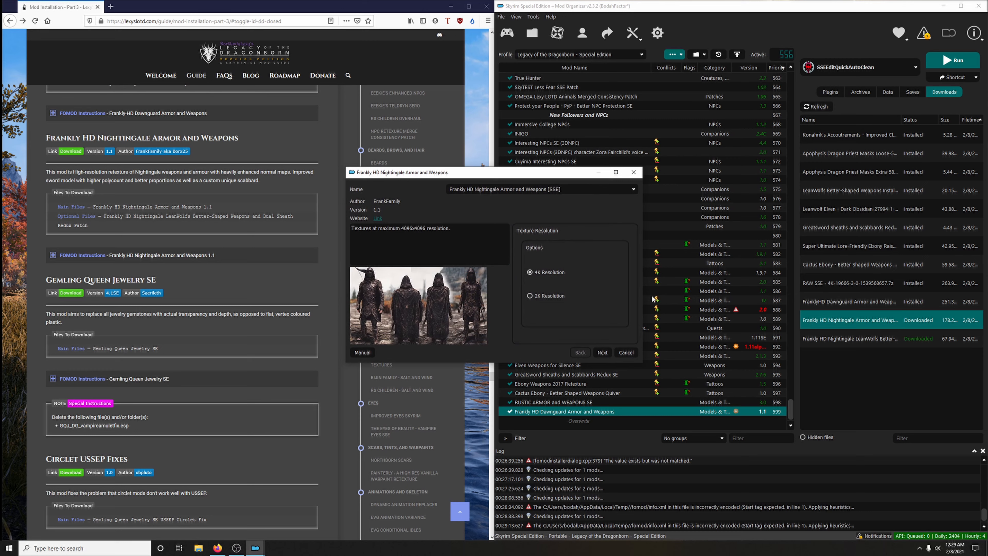
pyautogui.moveTo(549, 172); pyautogui.dragTo(763, 166)
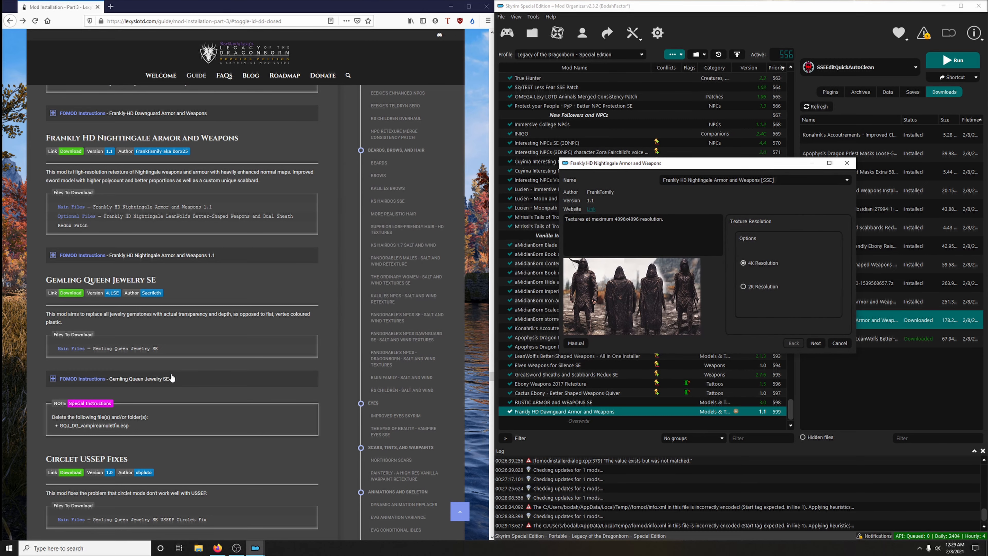
pyautogui.click(216, 255)
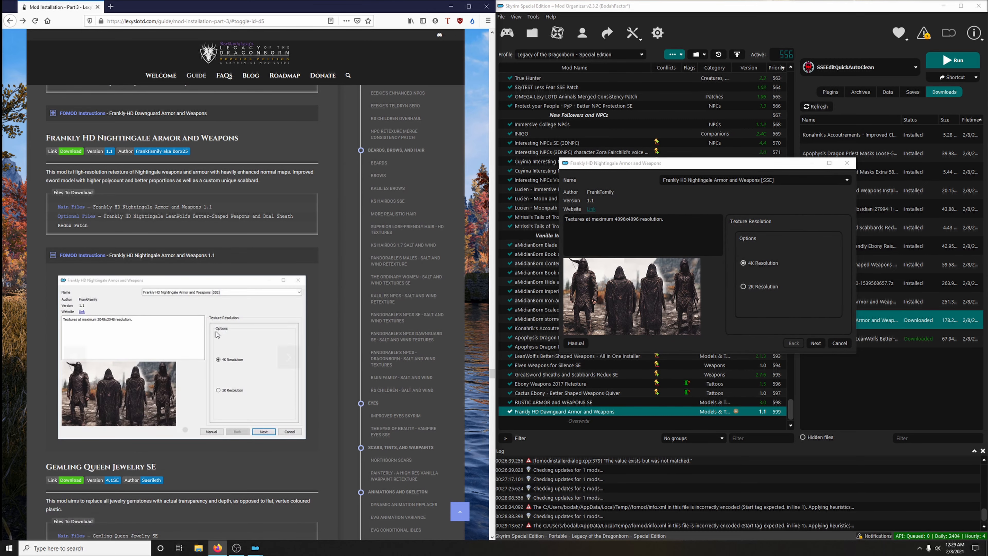
pyautogui.click(816, 343)
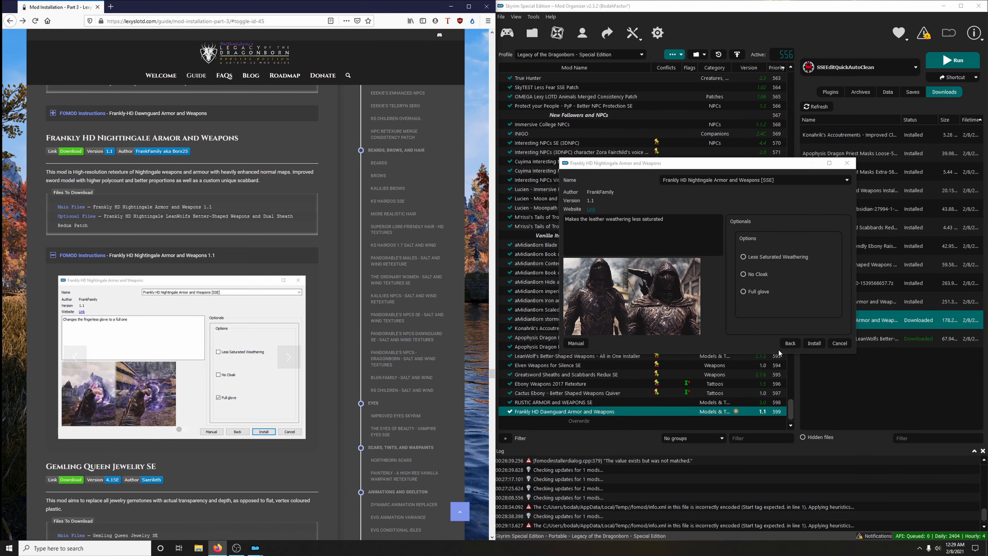
pyautogui.click(754, 293)
pyautogui.click(809, 341)
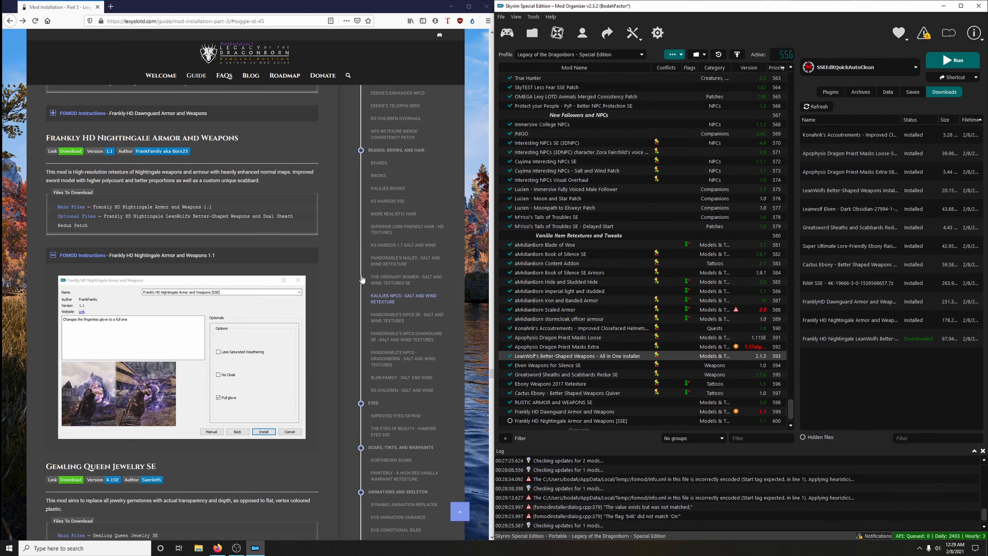
pyautogui.click(270, 259)
pyautogui.scroll(-3, 315, 271)
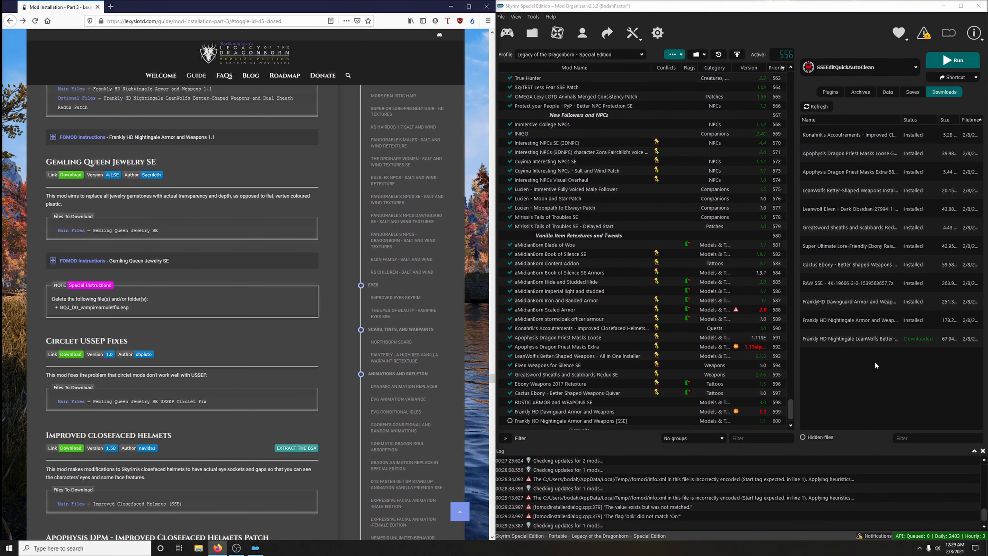
# - Install the patch as "Frankly HD Nightingale LeanWolfs Better-Shaped Weapons and Dual Sheath Redux Patch" and enable both Nightingale mods
pyautogui.doubleClick(874, 338)
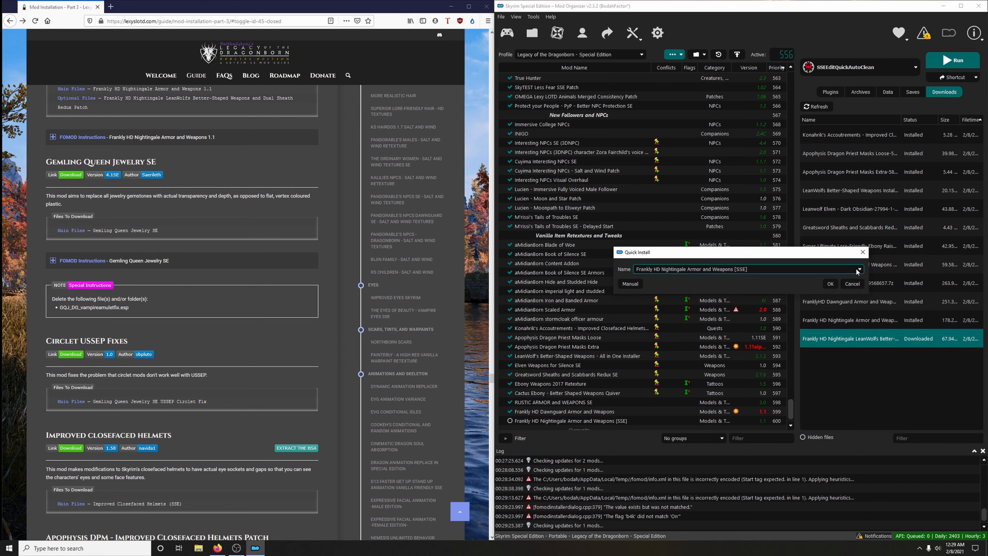
pyautogui.click(861, 270)
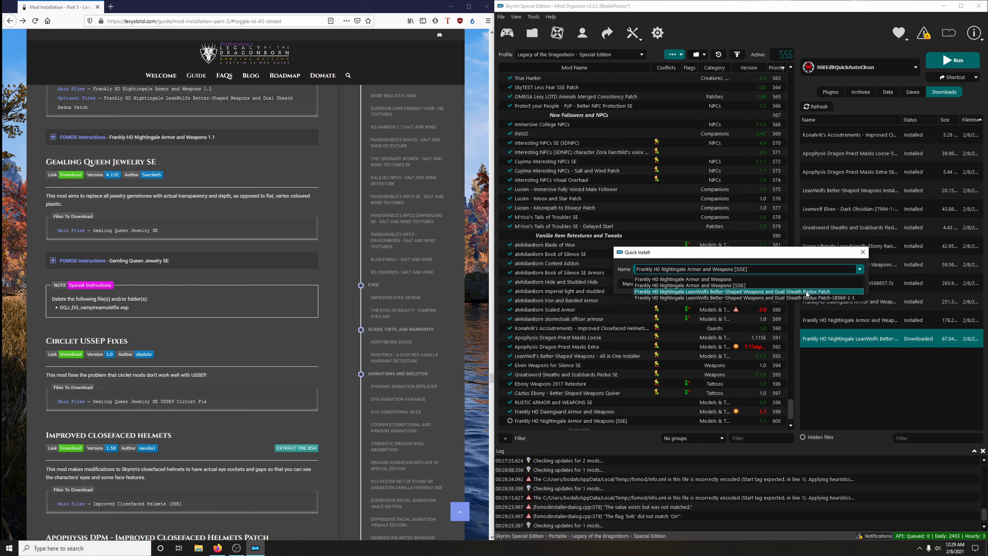
pyautogui.click(777, 291)
pyautogui.click(829, 285)
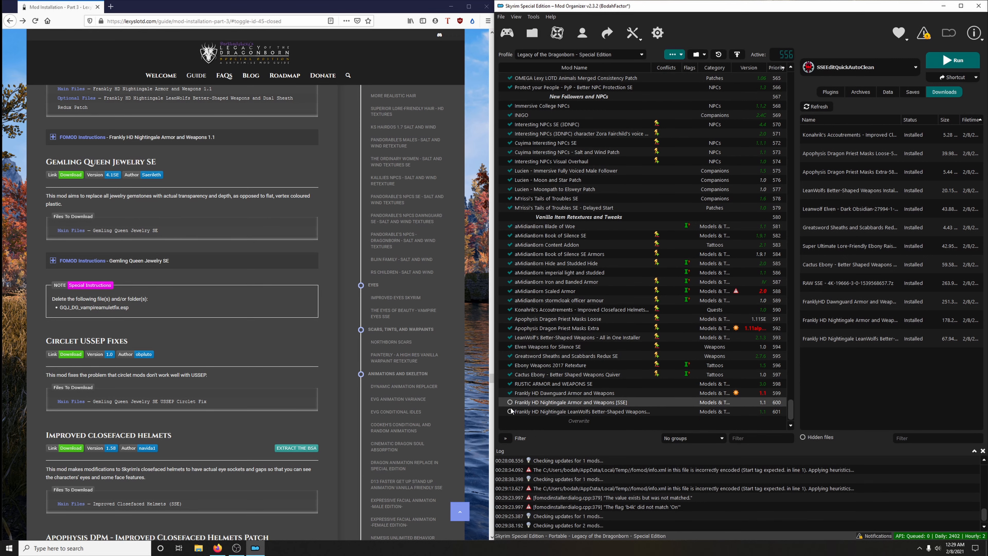
pyautogui.click(510, 412)
# - Delete all installed downloads from the mod manager's download list and confirm the deletion
pyautogui.rightClick(863, 296)
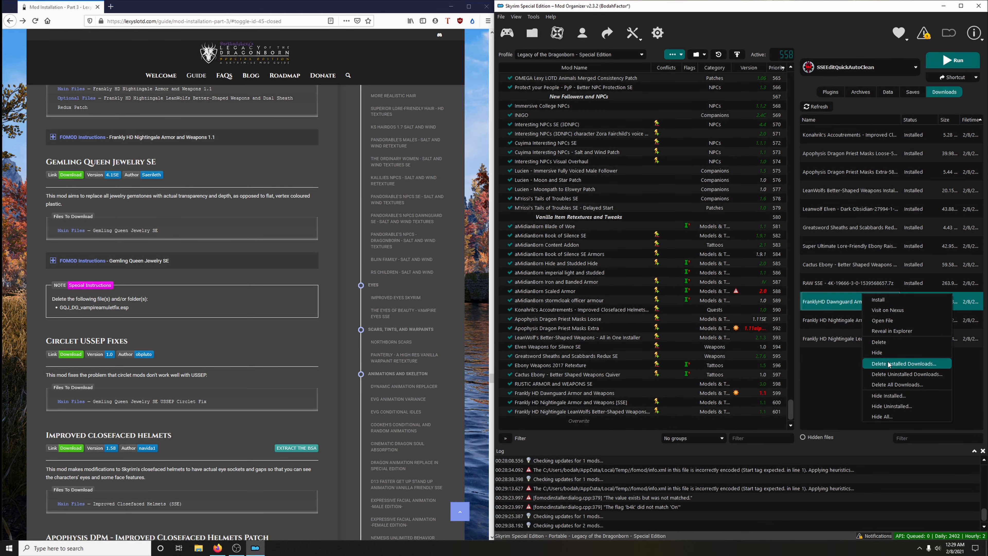
pyautogui.click(922, 366)
pyautogui.click(553, 284)
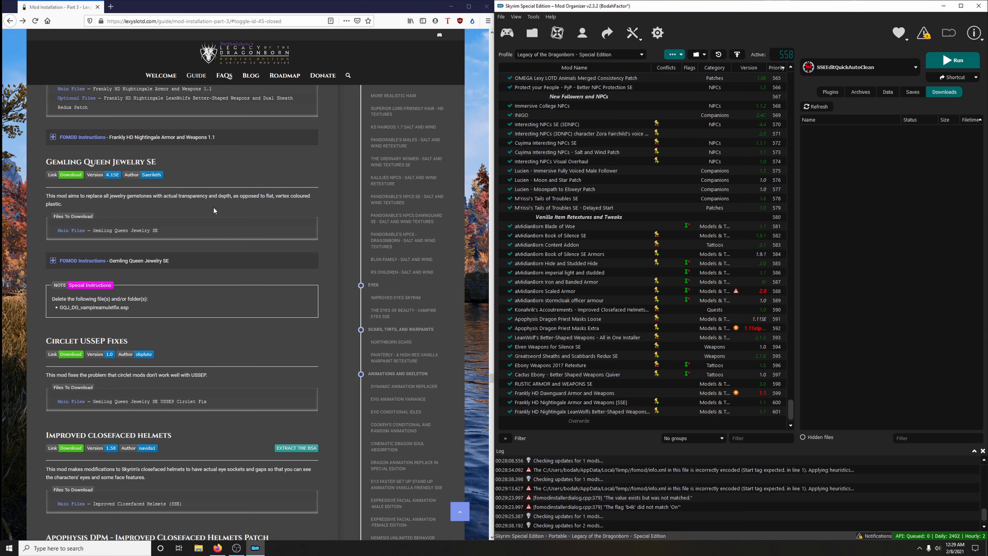
# - Open the guide's Gemling Queen Jewelry SE link and download the main file for the mod manager
pyautogui.click(69, 176)
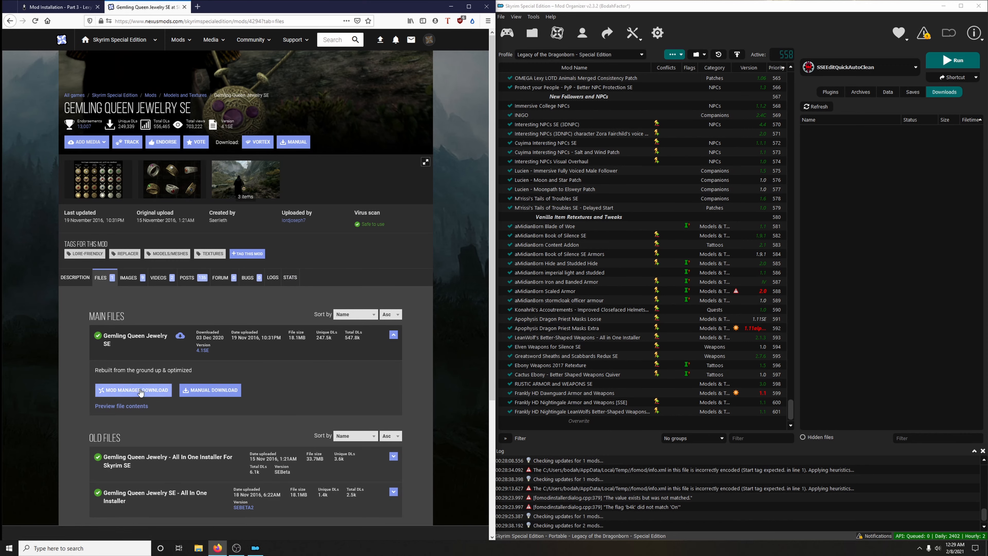
pyautogui.click(133, 389)
pyautogui.click(185, 6)
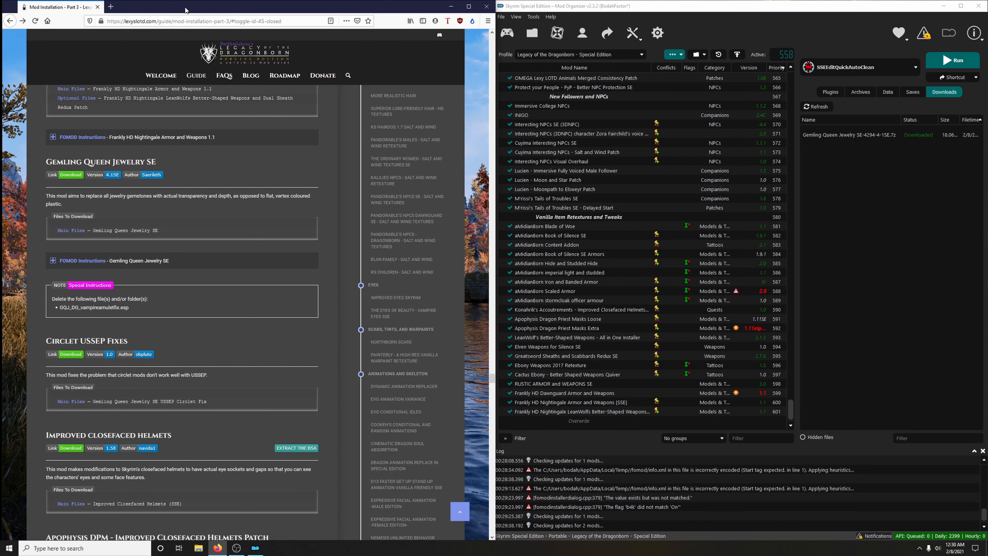
# - Check the guide's FOMOD instructions and start installing Gemling Queen Jewelry SE with Amulets, Circlets, Rings, Dawnguard Addon and Dawnguard Addon - Unobtainable Items
pyautogui.click(194, 260)
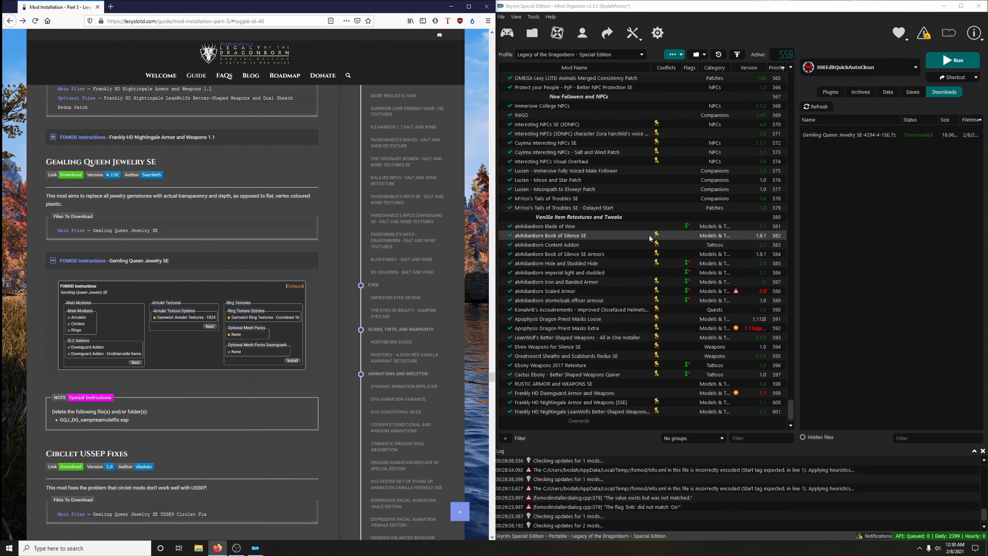
pyautogui.doubleClick(851, 134)
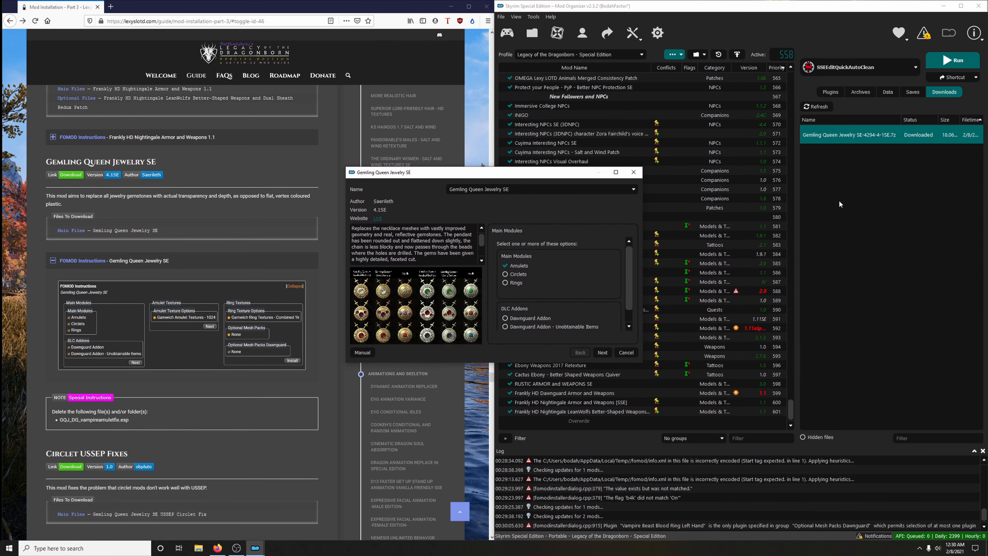
pyautogui.moveTo(585, 174); pyautogui.dragTo(699, 132)
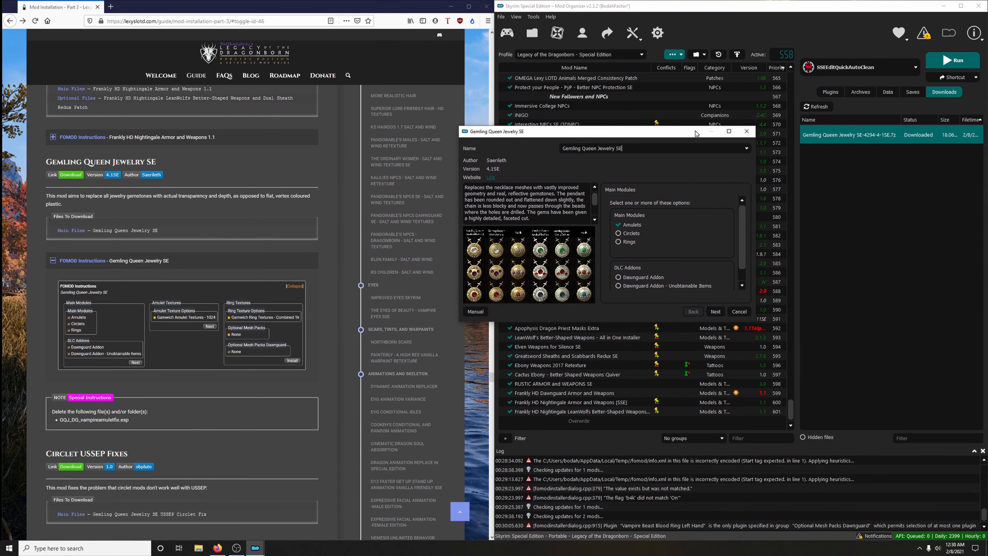
pyautogui.click(631, 232)
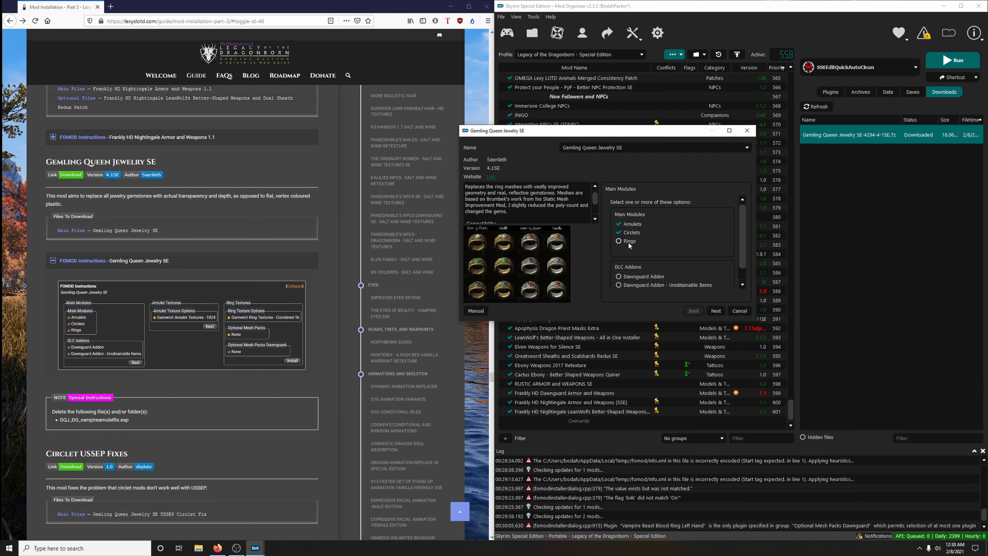
pyautogui.click(634, 277)
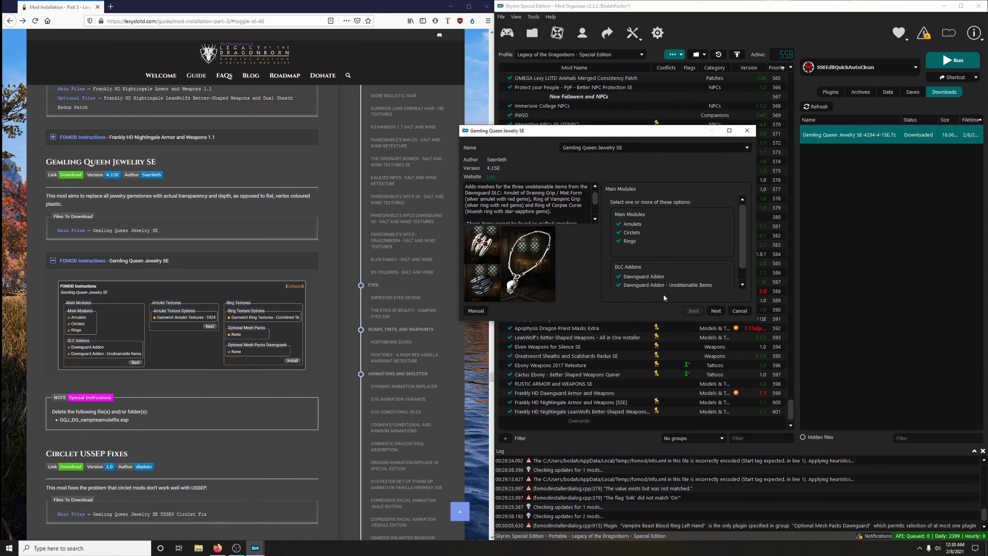
pyautogui.click(716, 311)
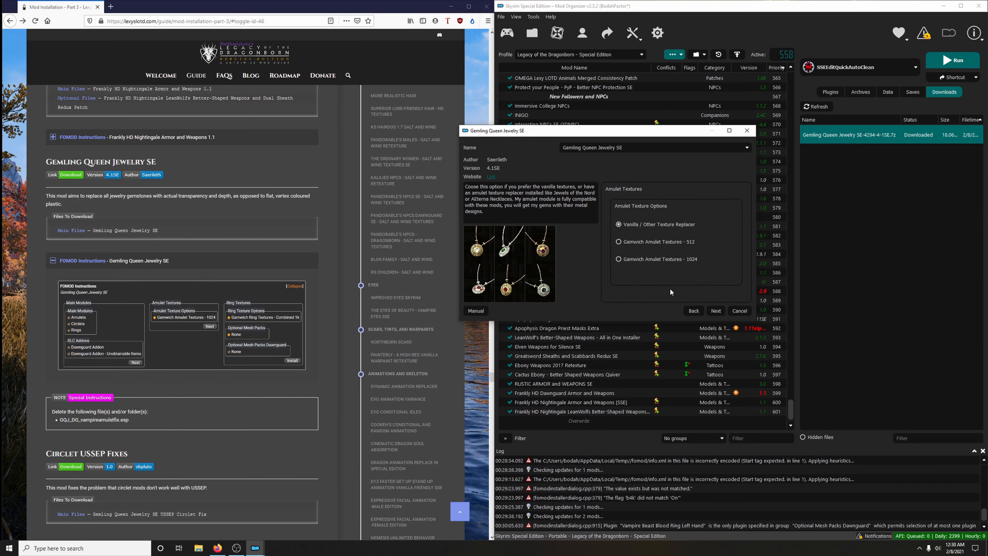
# - Finish the Gemling Queen Jewelry SE installation with Gamwich Amulet Textures - 1024, Gamwich Ring Textures - Combined - 1k and no optional mesh packs
pyautogui.click(654, 258)
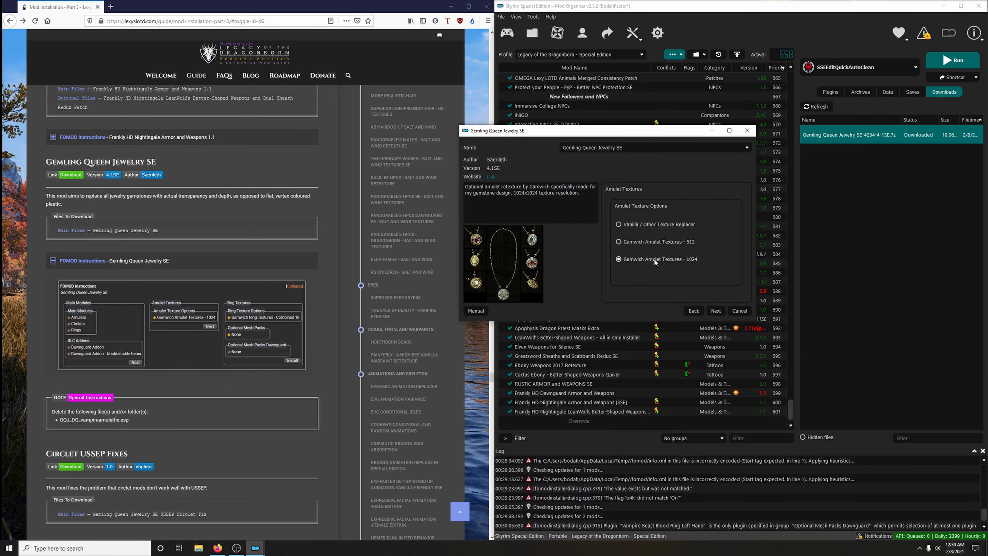
pyautogui.click(716, 310)
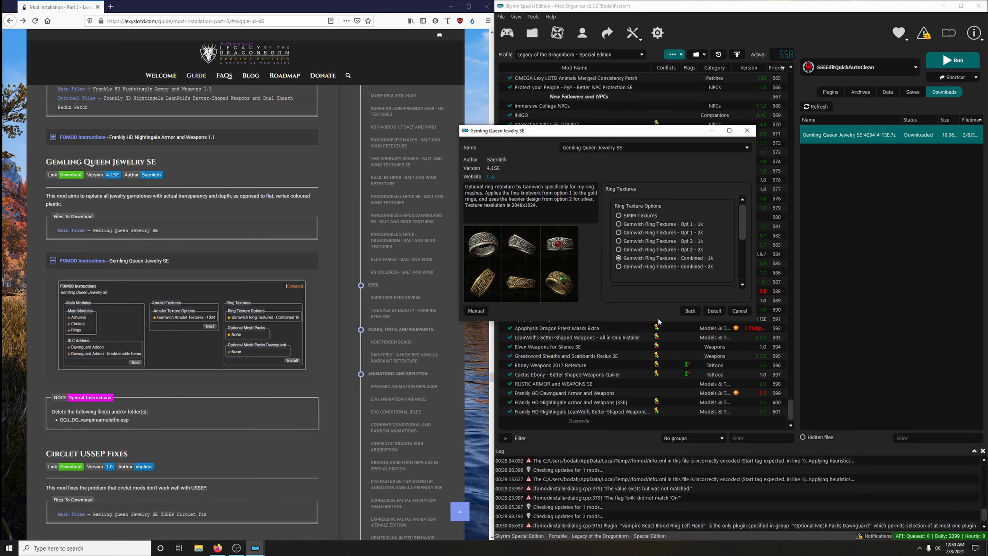
pyautogui.moveTo(652, 321); pyautogui.dragTo(656, 458)
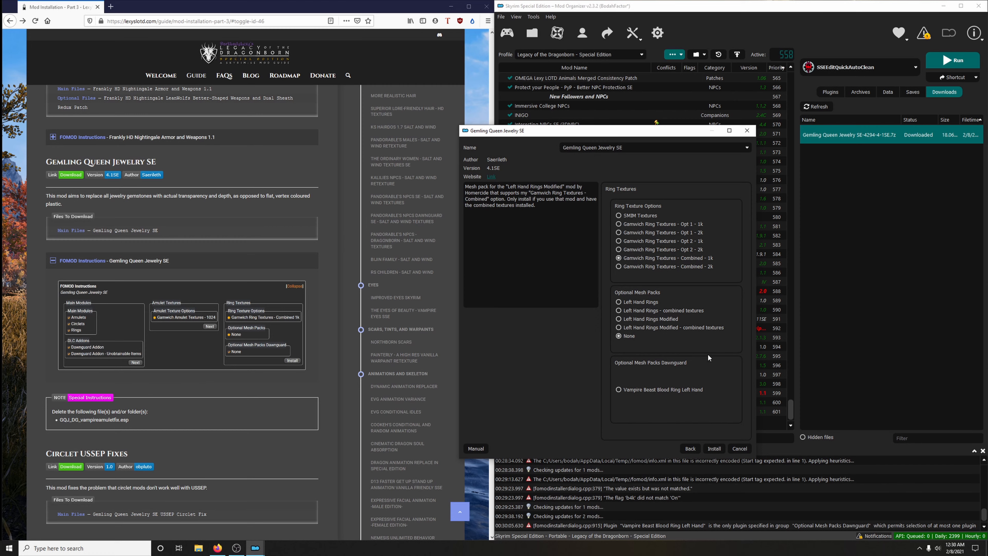
pyautogui.click(714, 448)
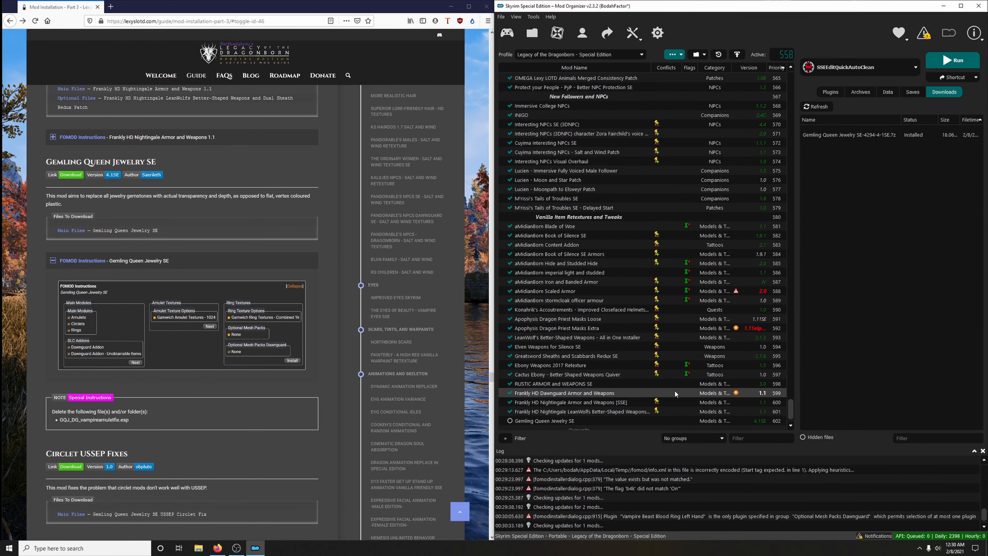
# - Delete GQJ_DG_vampireamuletfix.esp from the Gemling Queen Jewelry SE mod folder and close the folder
pyautogui.scroll(-1, 676, 393)
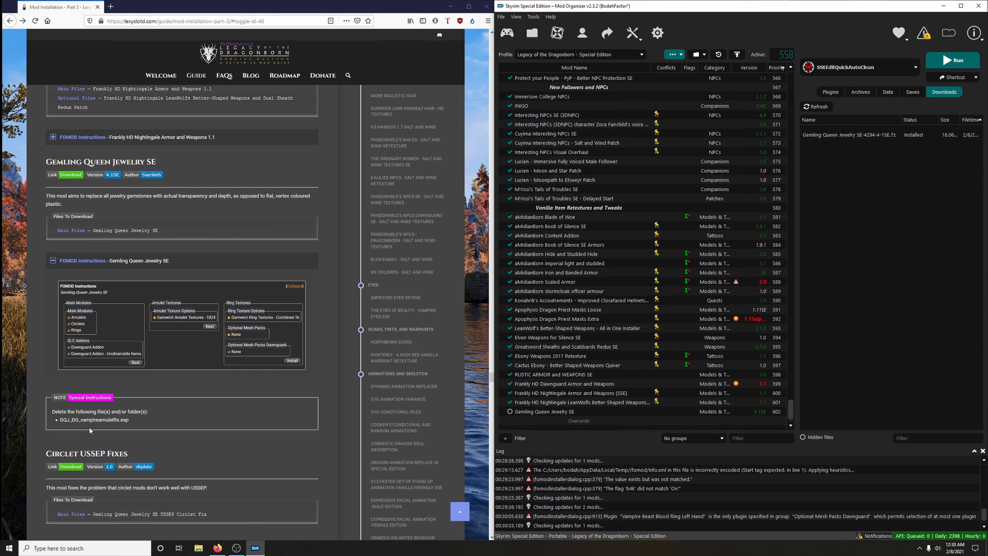
pyautogui.click(537, 412)
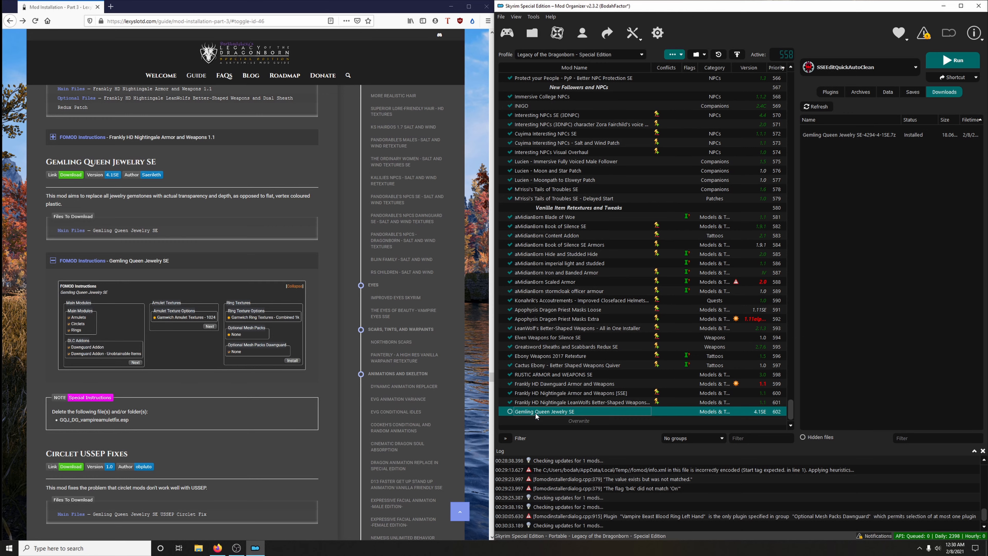
pyautogui.rightClick(536, 414)
pyautogui.click(561, 397)
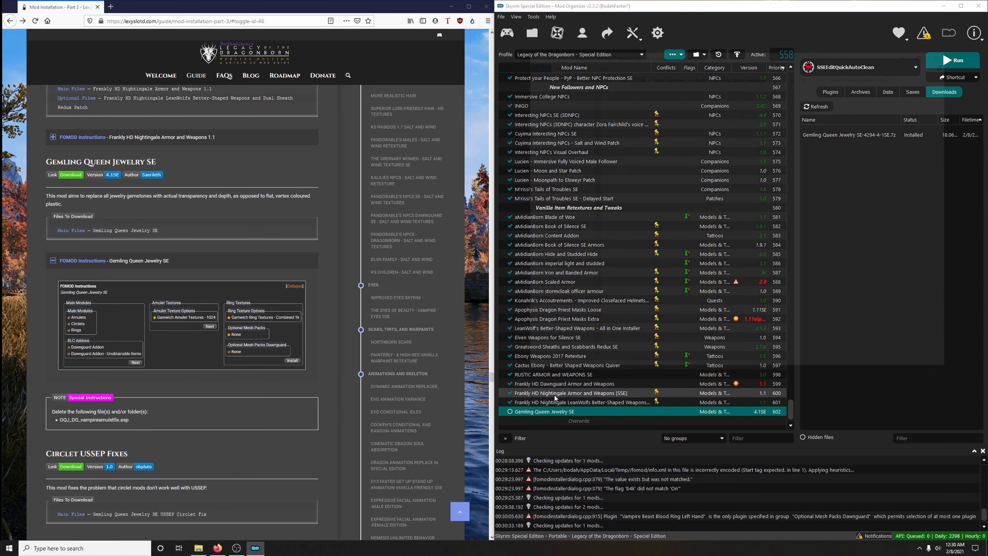
pyautogui.click(659, 115)
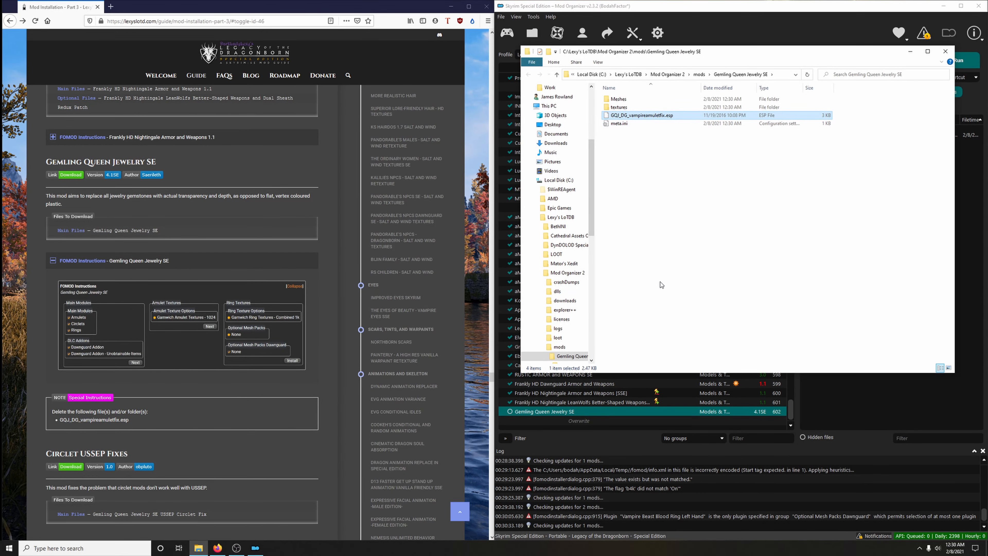
pyautogui.press('Delete')
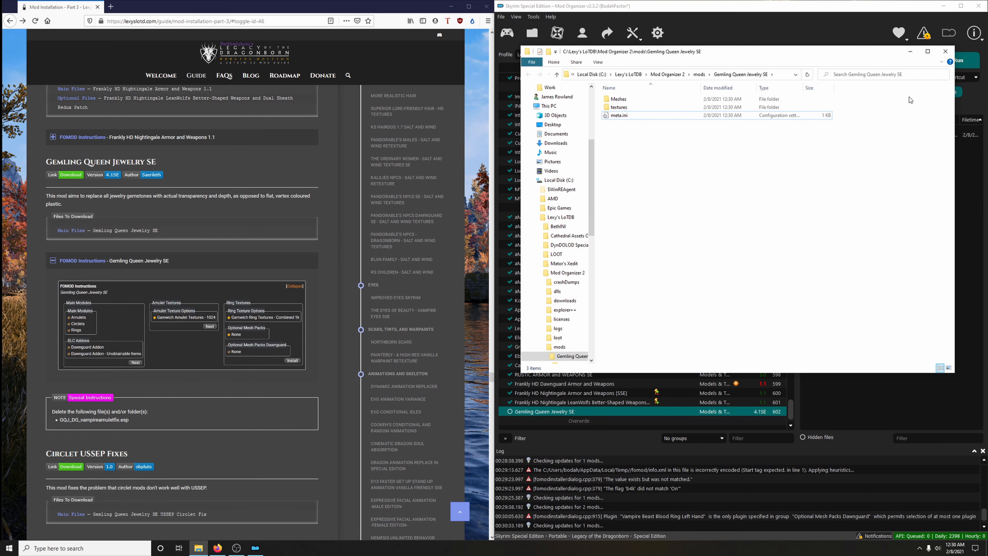
pyautogui.click(946, 51)
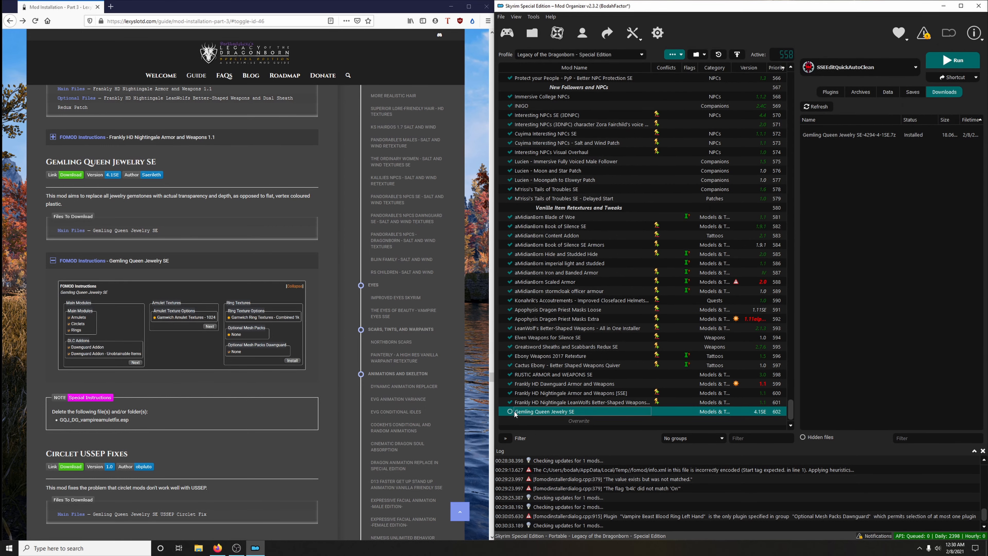
# - Enable Gemling Queen Jewelry SE in the mod list and collapse its FOMOD instructions in the guide
pyautogui.click(511, 411)
pyautogui.click(191, 262)
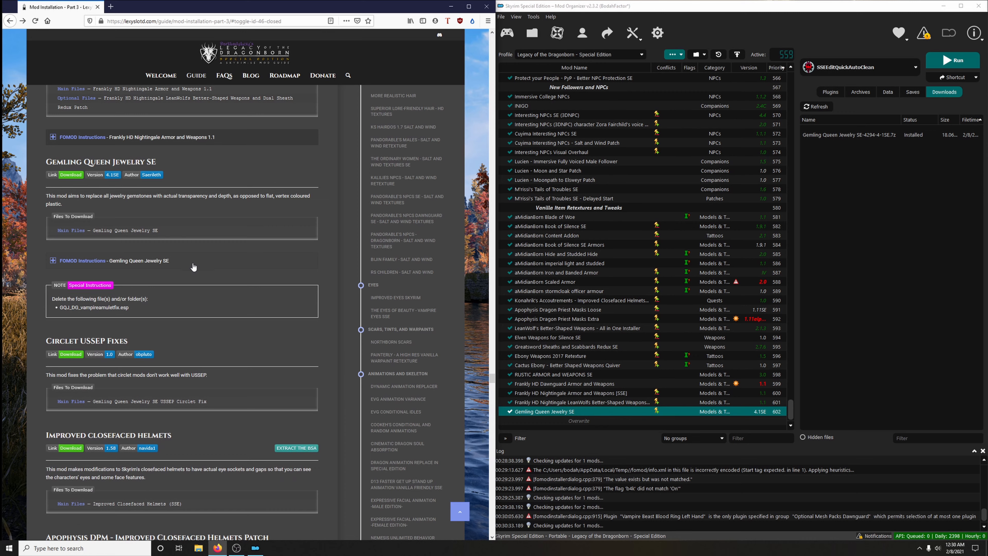
# - Open the guide's Circlet USSEP Fixes link and download the Gemling Queen Jewelry SE USSEP Circlet Fix main file for the mod manager
pyautogui.scroll(-1, 175, 277)
pyautogui.scroll(-5, 175, 276)
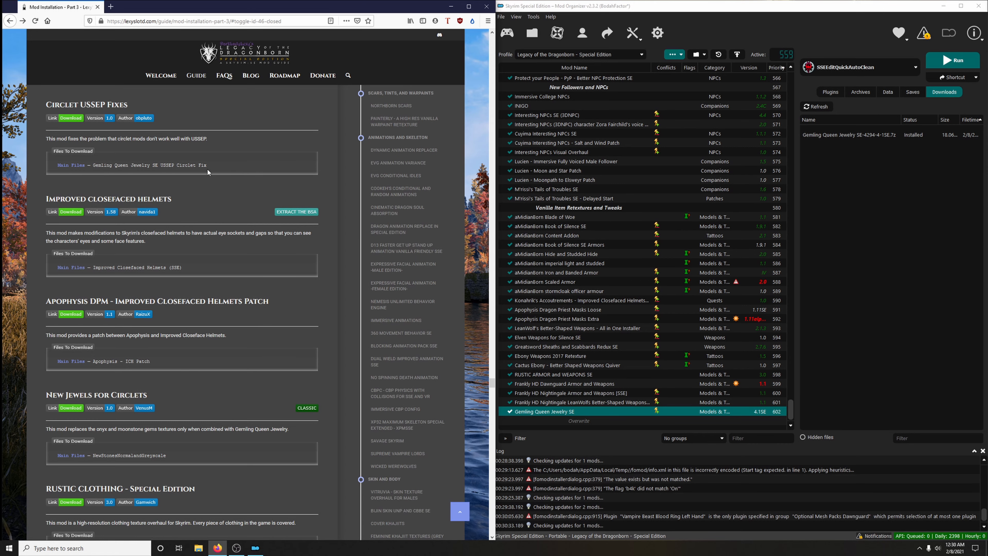
pyautogui.click(67, 119)
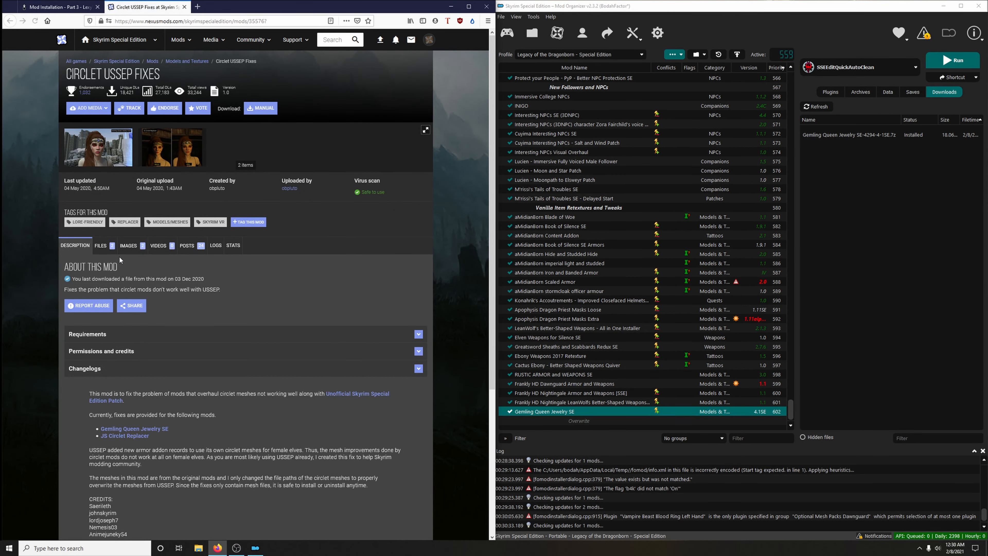
pyautogui.click(104, 246)
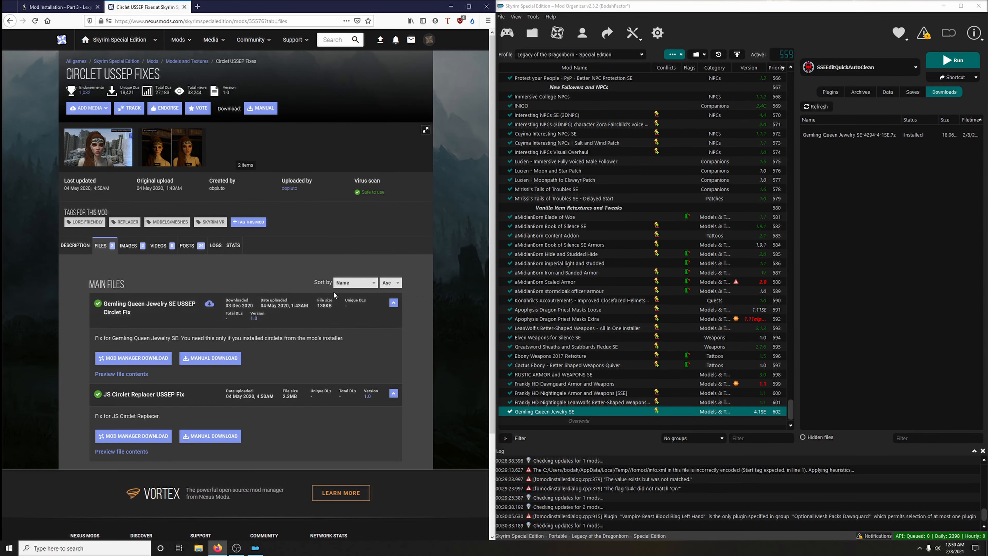
pyautogui.scroll(-3, 333, 291)
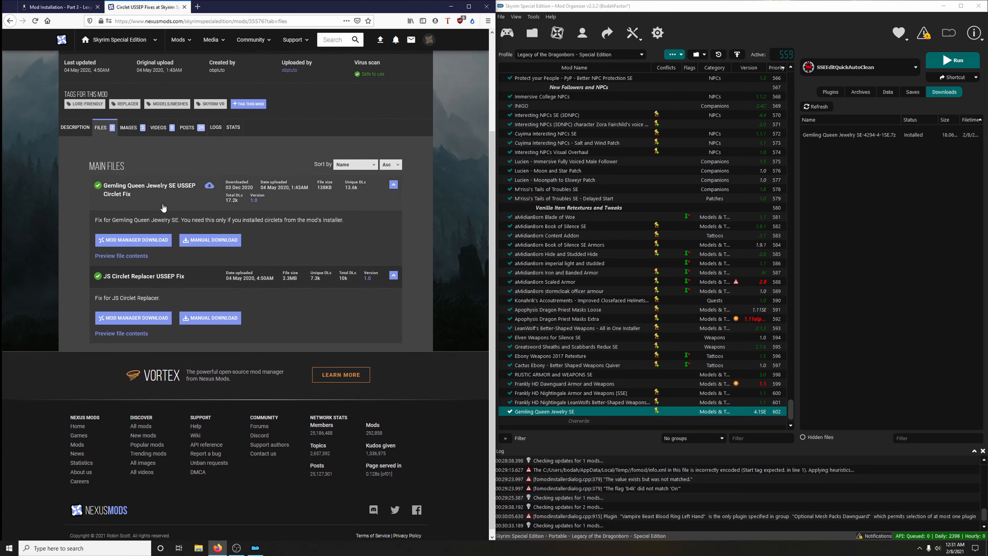
pyautogui.click(43, 7)
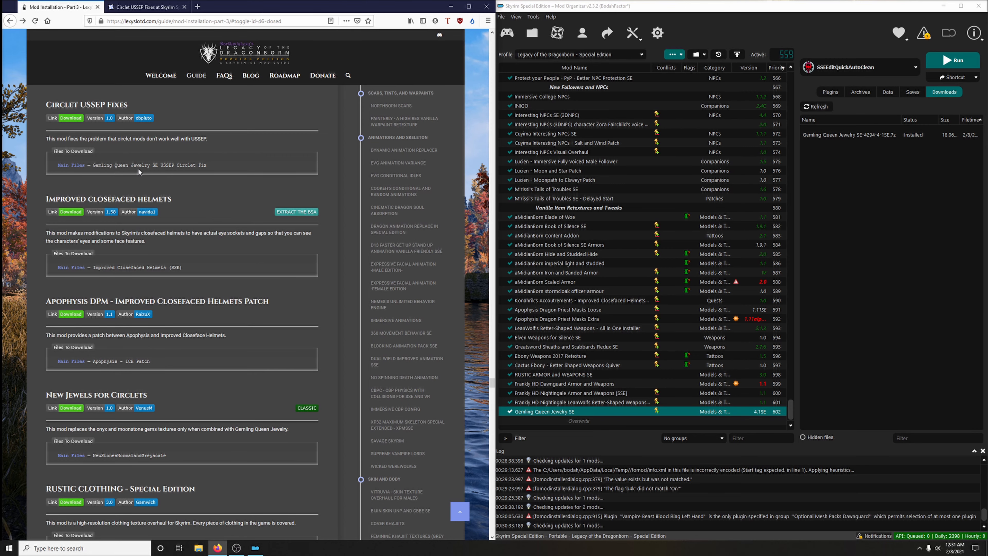
pyautogui.click(146, 7)
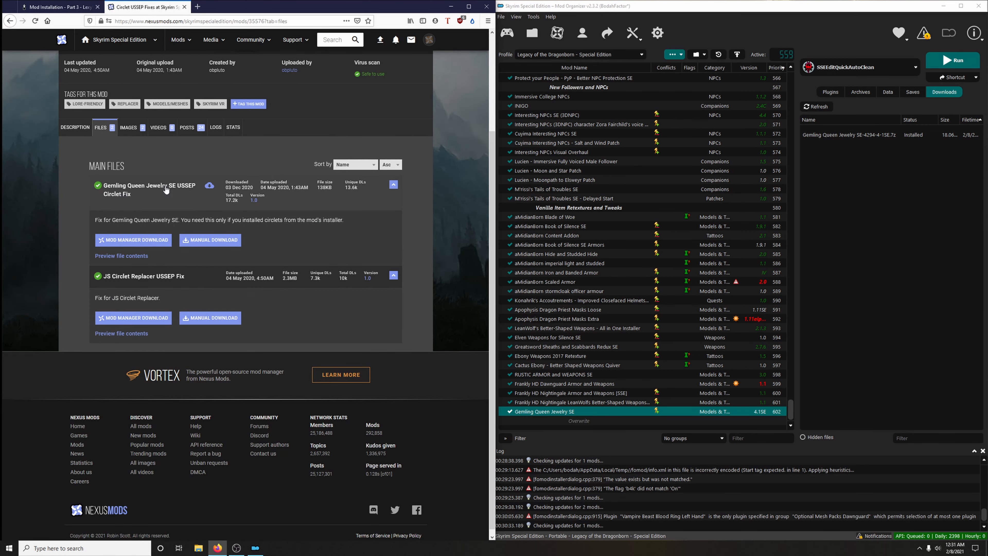
pyautogui.click(133, 241)
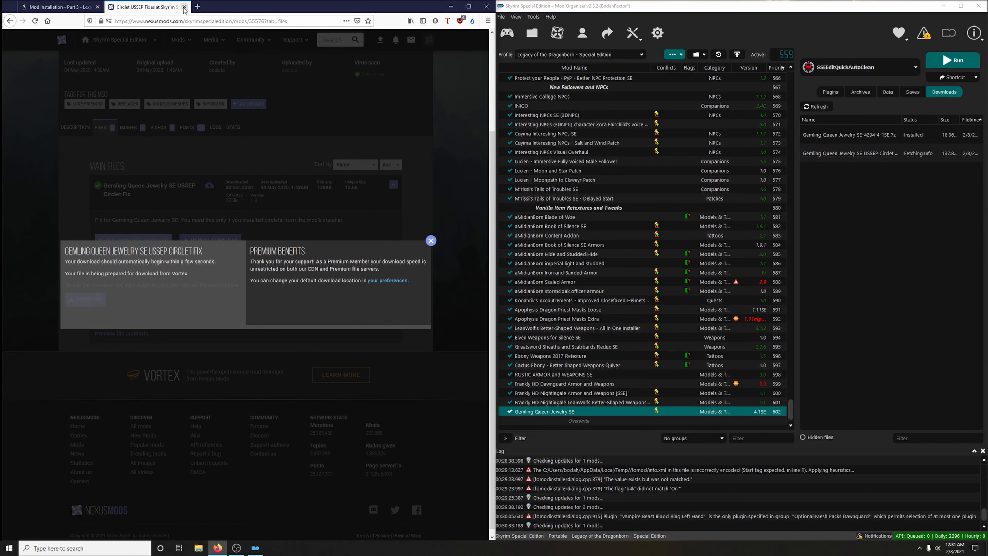
pyautogui.click(184, 7)
# - Install and enable Circlet USSEP Fixes, and endorse the mod
pyautogui.doubleClick(849, 155)
pyautogui.click(793, 288)
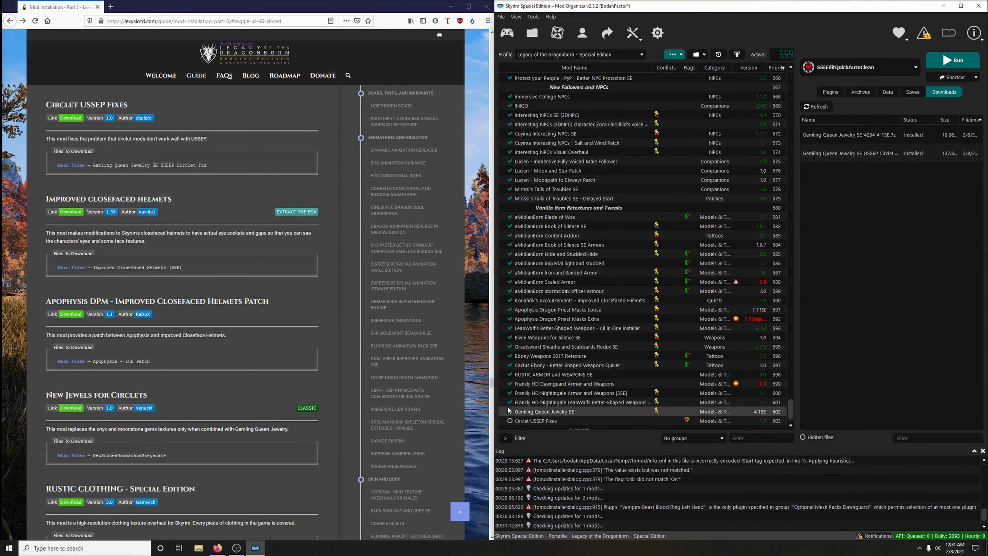
pyautogui.click(510, 421)
pyautogui.scroll(-1, 616, 398)
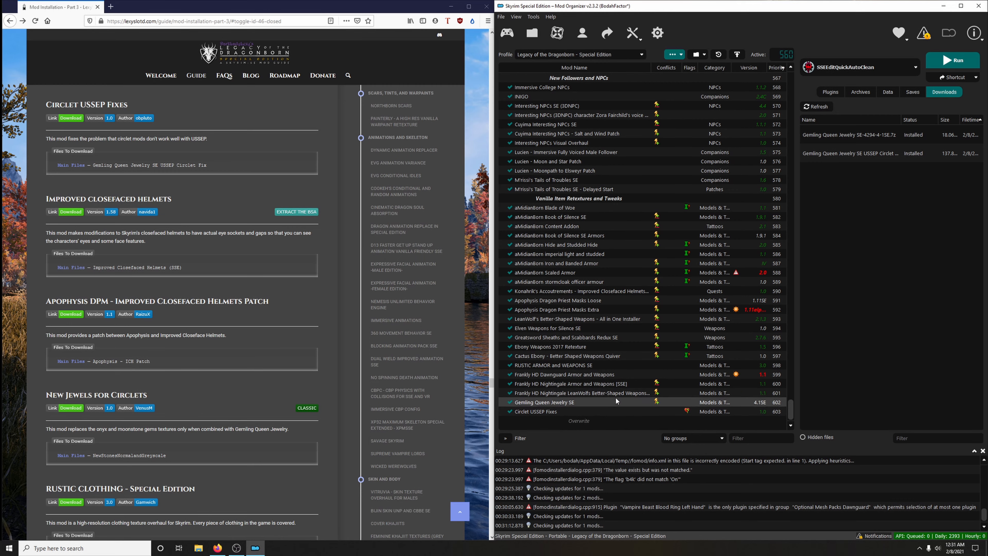
pyautogui.rightClick(650, 411)
pyautogui.click(679, 352)
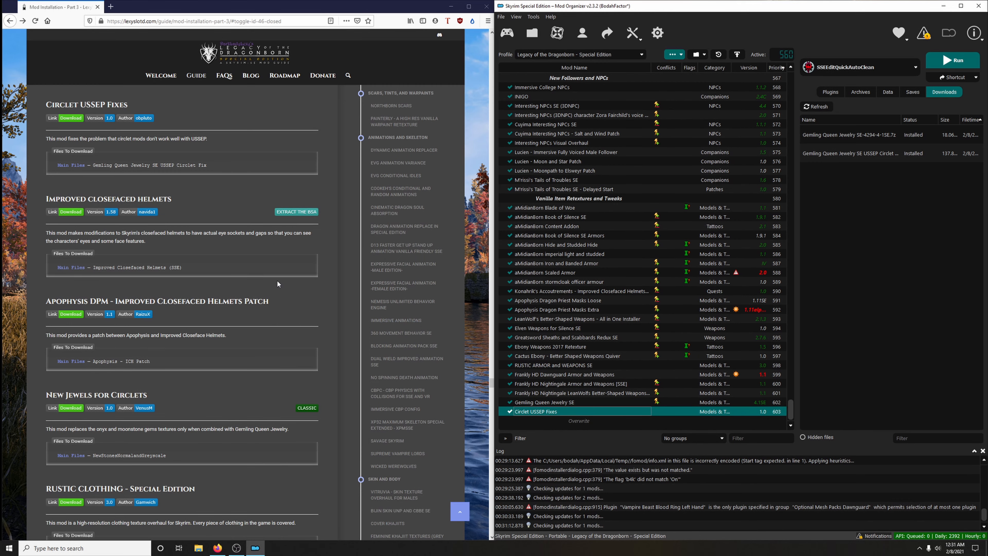
# - Open the guide's Improved Closefaced Helmets link and download the Improved Closefaced Helmets (SSE) main file for the mod manager
pyautogui.scroll(-1, 275, 272)
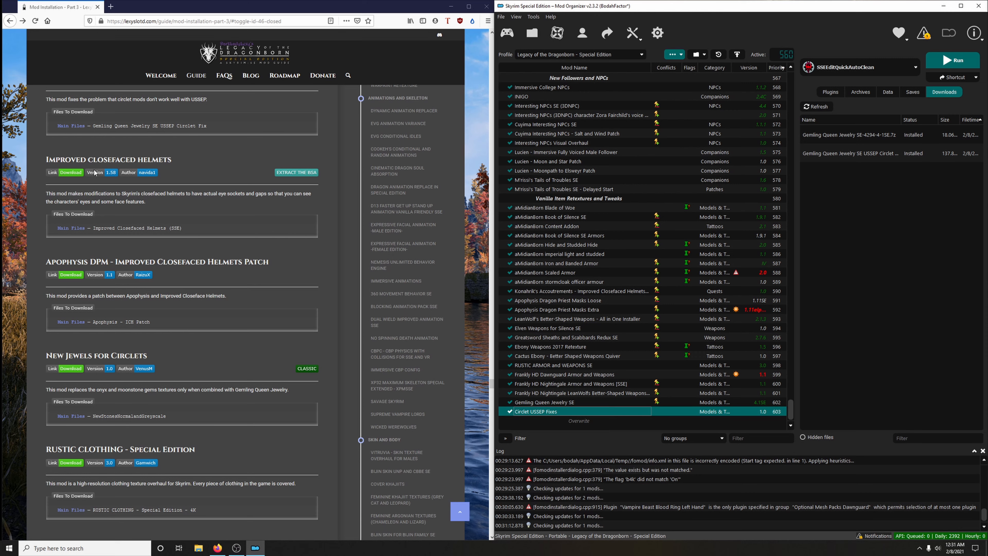
pyautogui.click(67, 172)
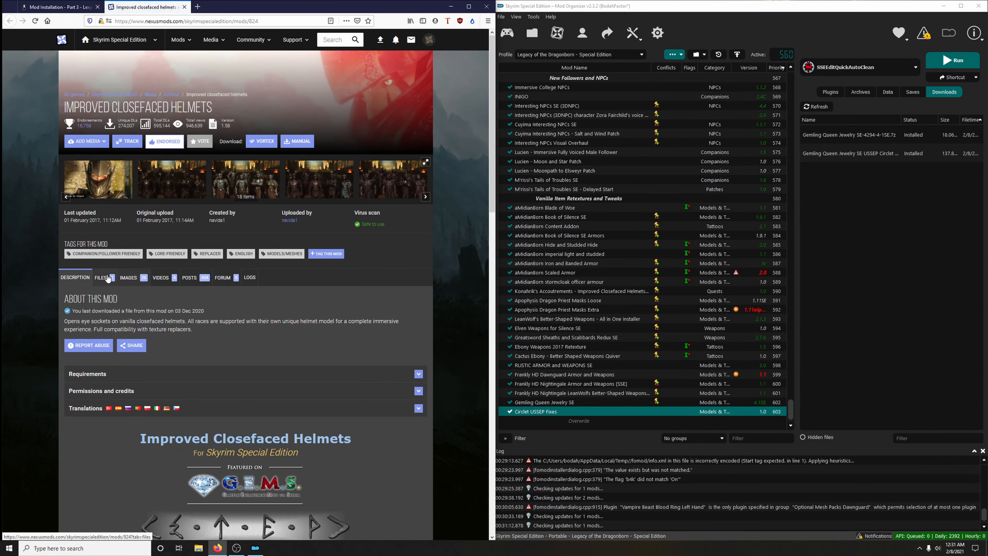
pyautogui.click(108, 278)
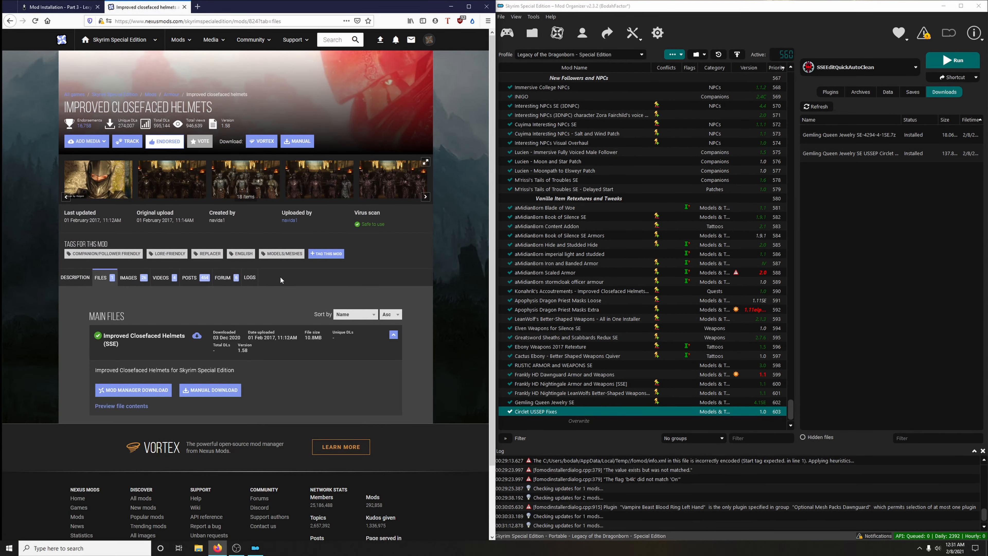
pyautogui.scroll(-2, 129, 313)
pyautogui.click(135, 314)
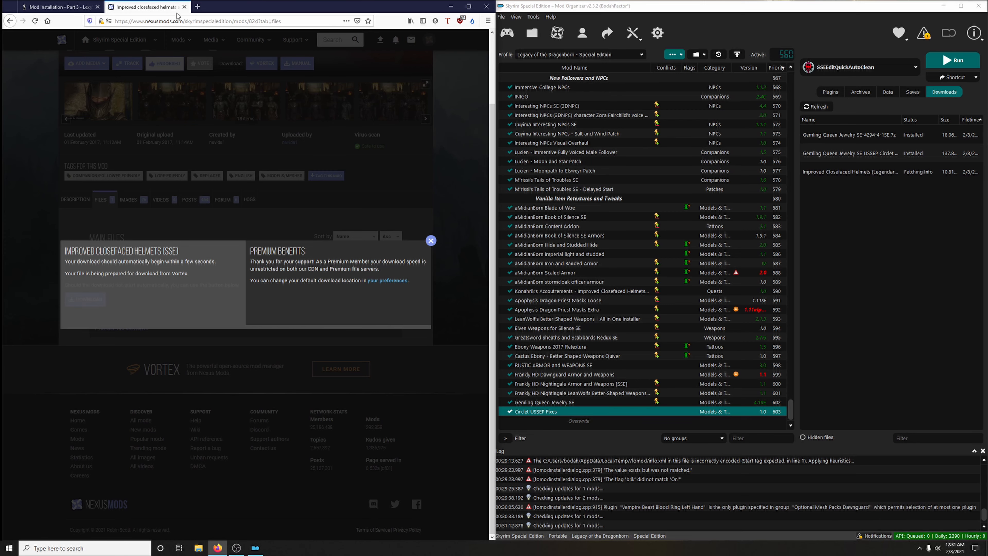
pyautogui.click(185, 6)
# - Install Improved closefaced helmets with its BSA extracted and enable it in the mod list
pyautogui.doubleClick(850, 172)
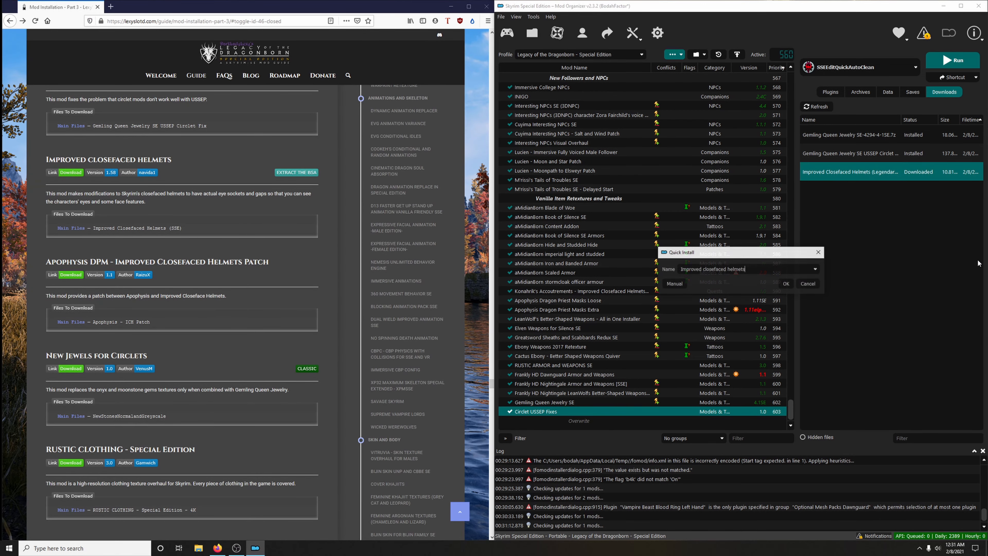
pyautogui.click(789, 284)
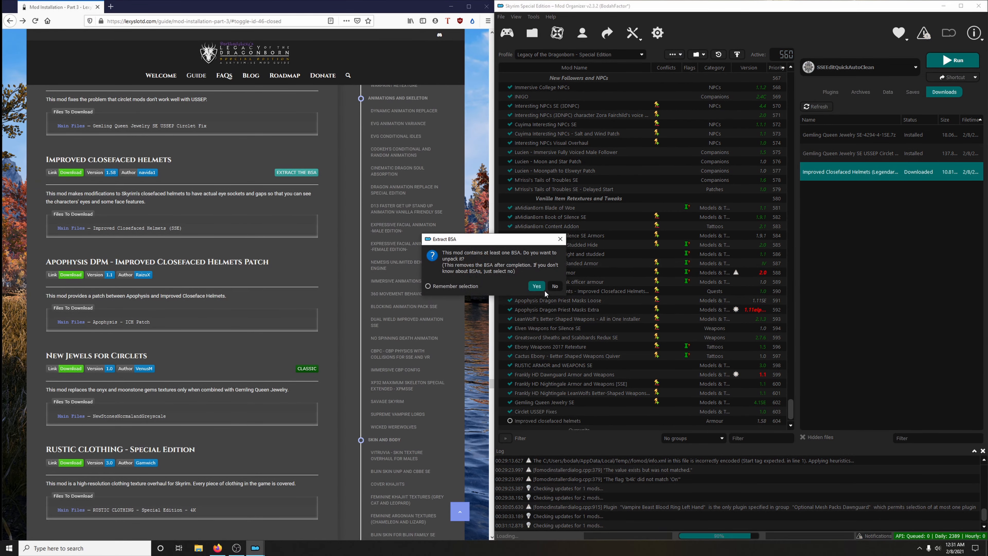
pyautogui.click(537, 286)
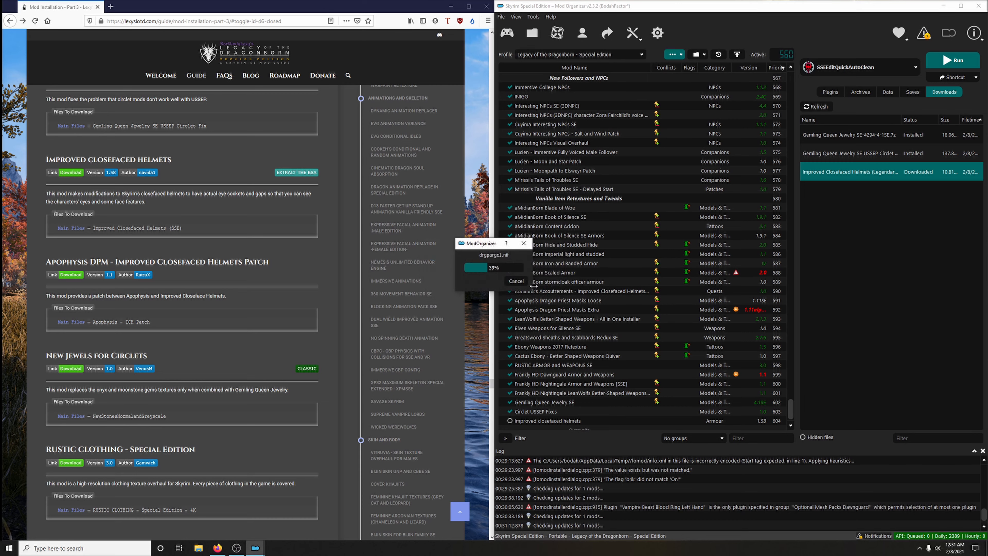
pyautogui.scroll(-1, 568, 285)
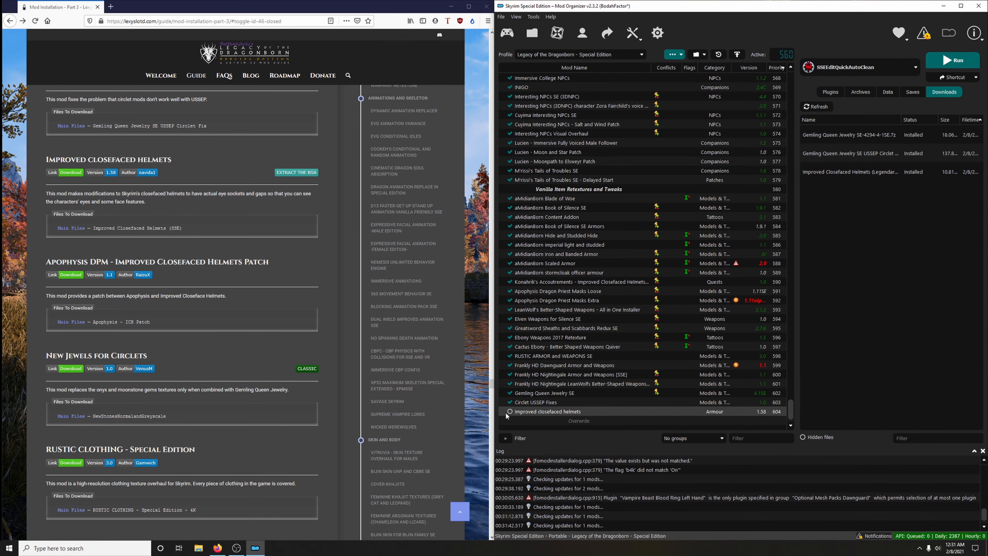
pyautogui.click(510, 412)
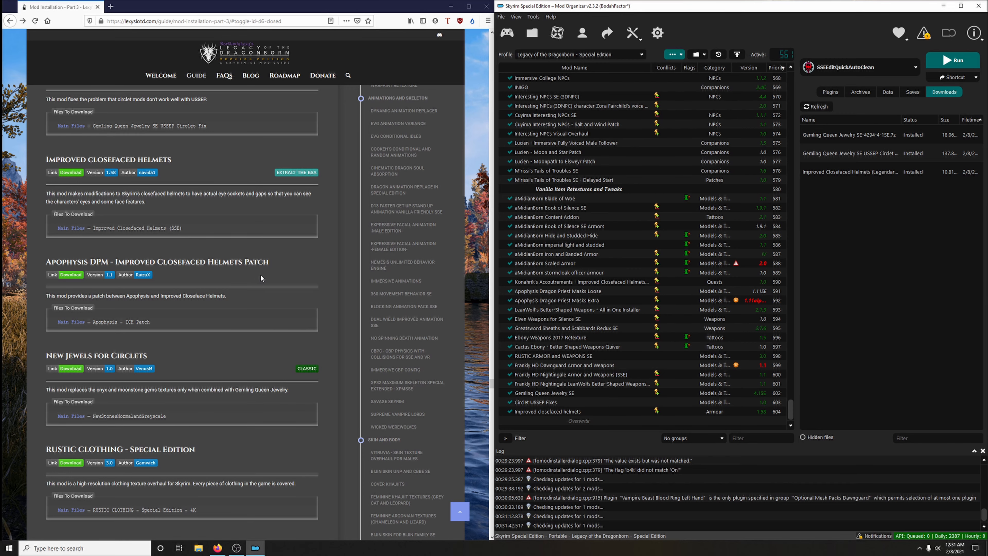
# - Open the guide's Apophysis DPM - Improved Closefaced Helmets Patch link and download the Apophysis - ICH Patch main file for the mod manager
pyautogui.scroll(-3, 260, 273)
pyautogui.click(74, 199)
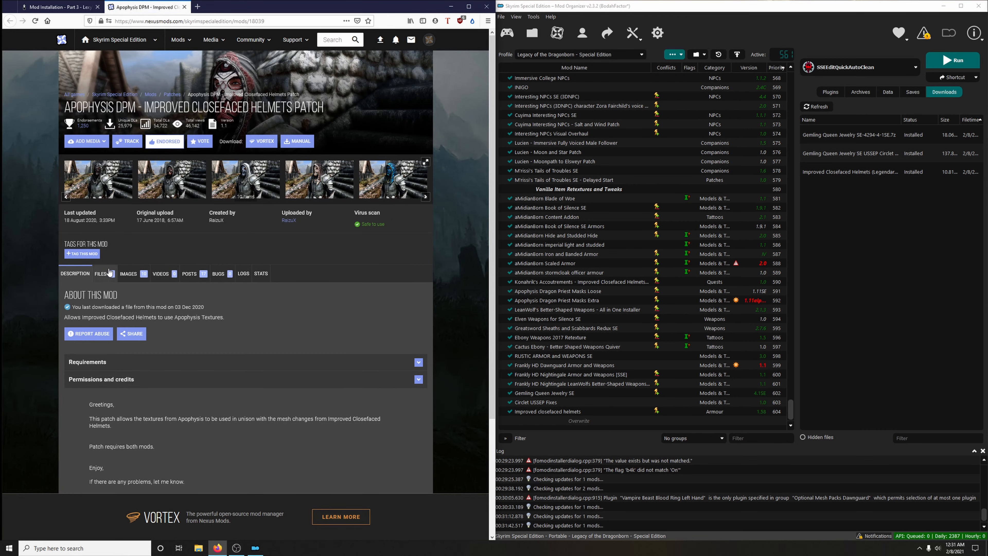
pyautogui.click(110, 274)
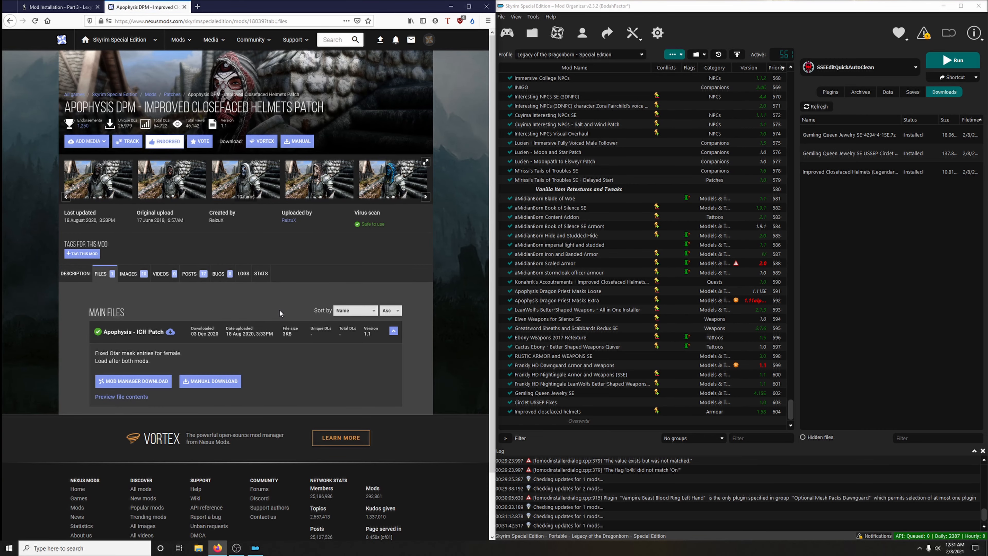
pyautogui.click(132, 381)
pyautogui.click(86, 249)
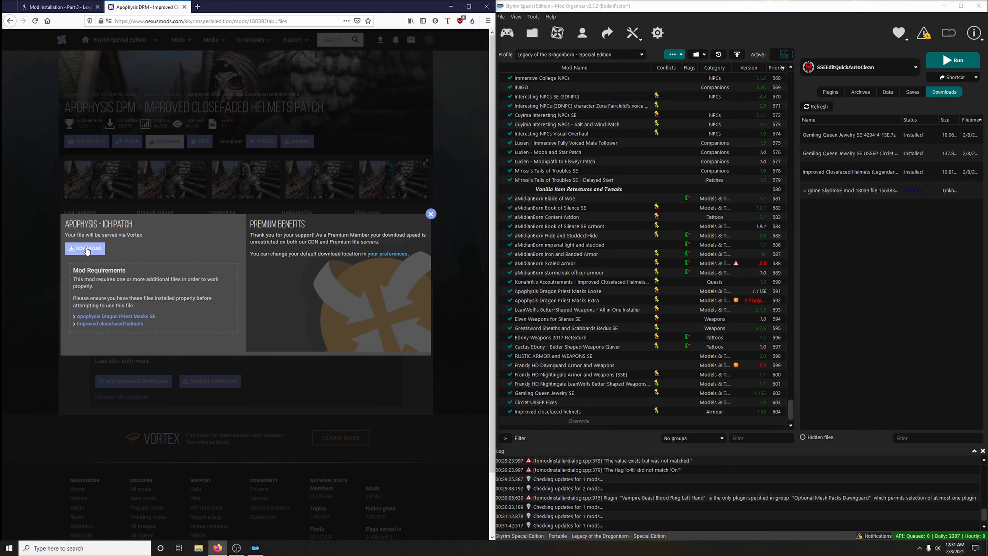
pyautogui.click(430, 213)
pyautogui.click(185, 7)
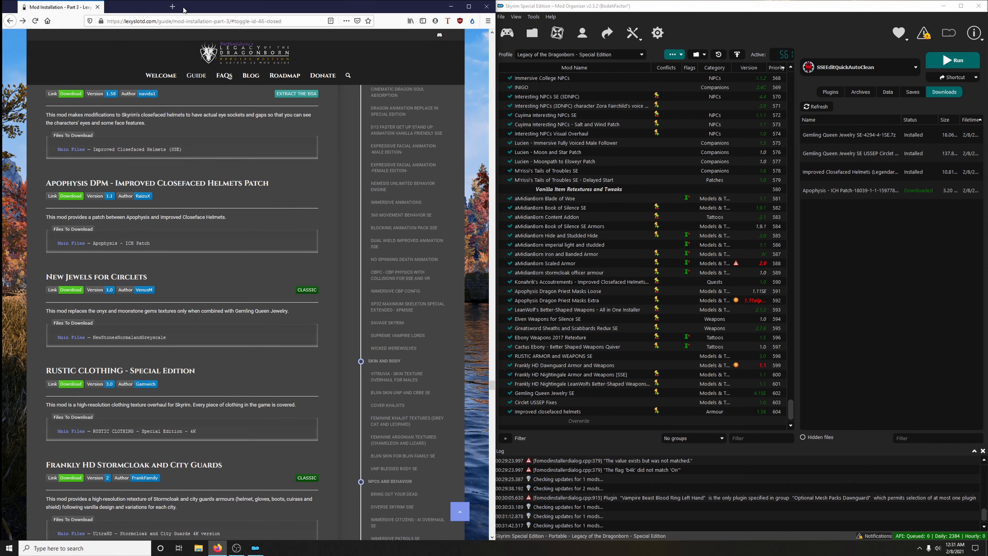
# - Install Apophysis DPM - Improved Closefaced Helmets Patch and enable it in the mod list
pyautogui.doubleClick(839, 190)
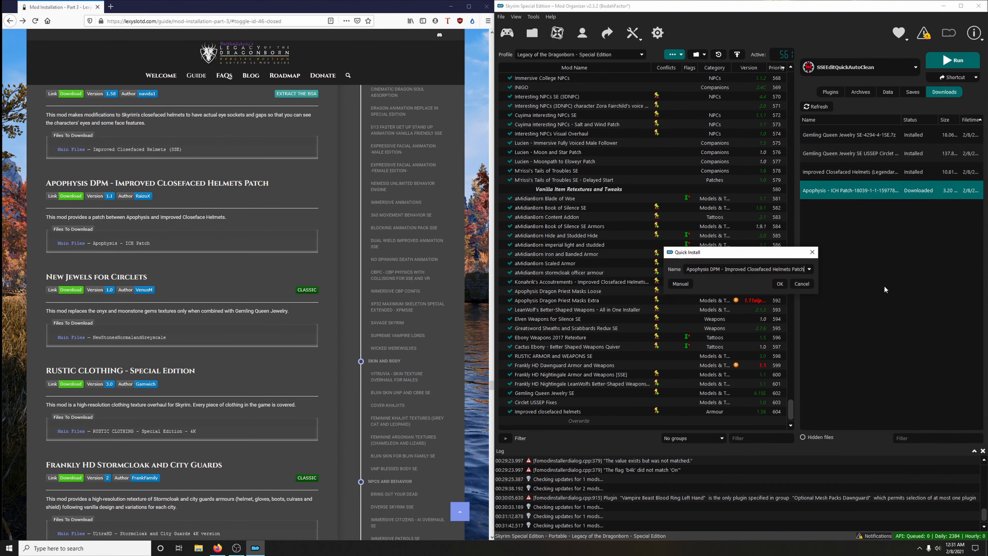
pyautogui.click(783, 286)
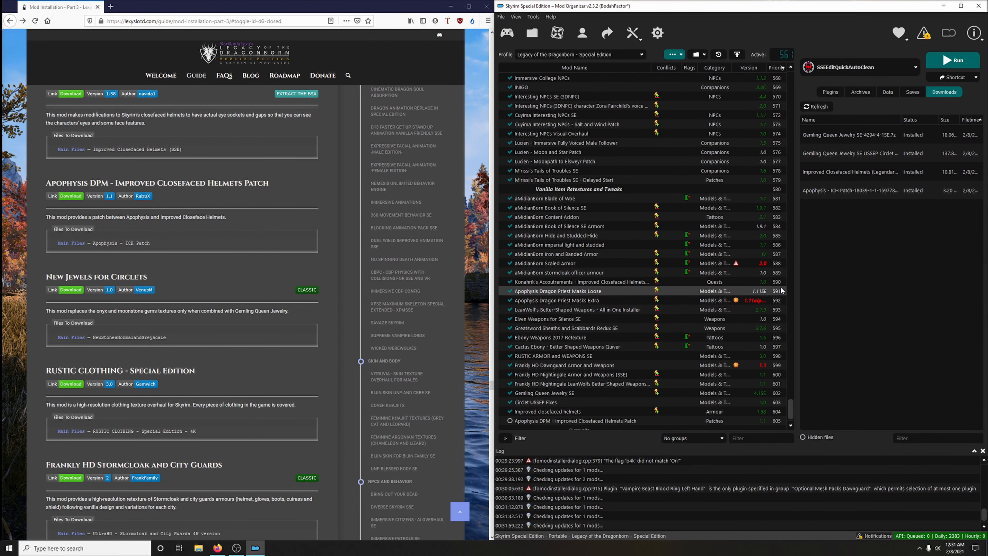
pyautogui.click(509, 421)
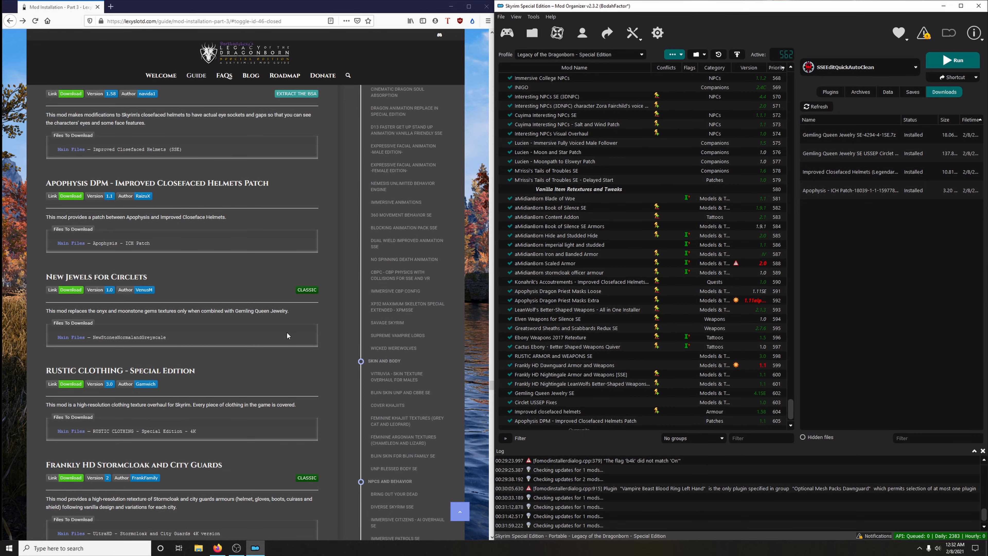
# - Open the guide's New Jewels for Circlets link and download the NewStonesNormalandGreyscale main file for the mod manager
pyautogui.scroll(-2, 278, 288)
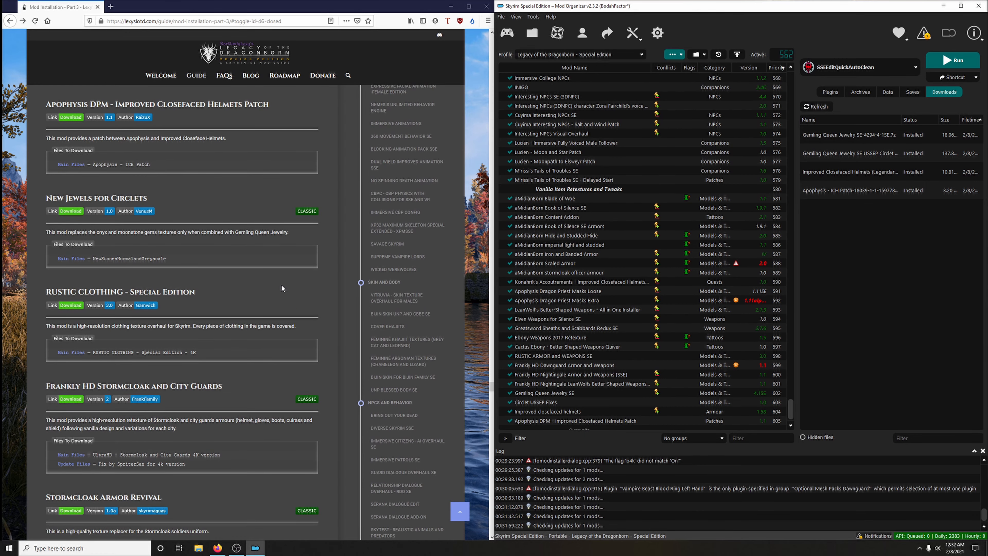
pyautogui.scroll(-2, 281, 288)
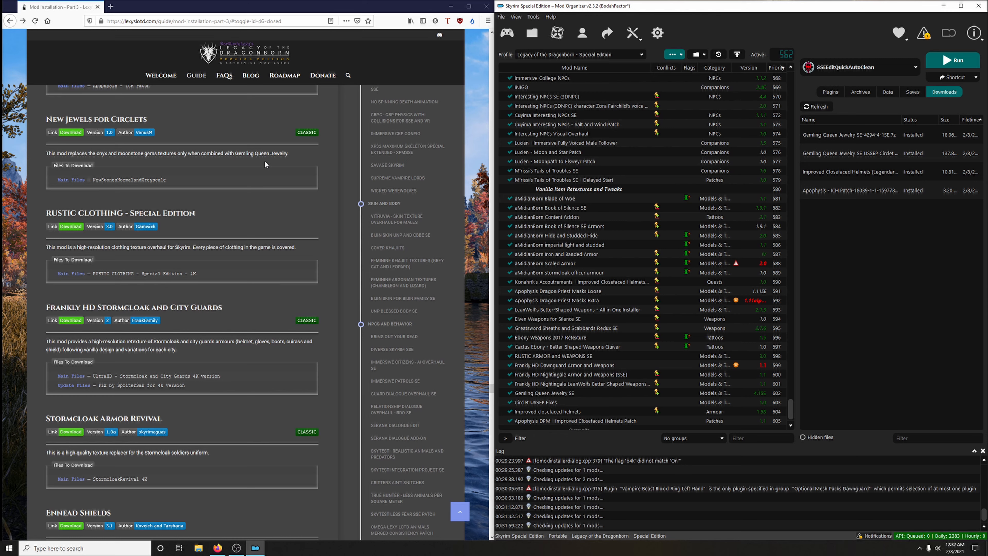
pyautogui.click(71, 133)
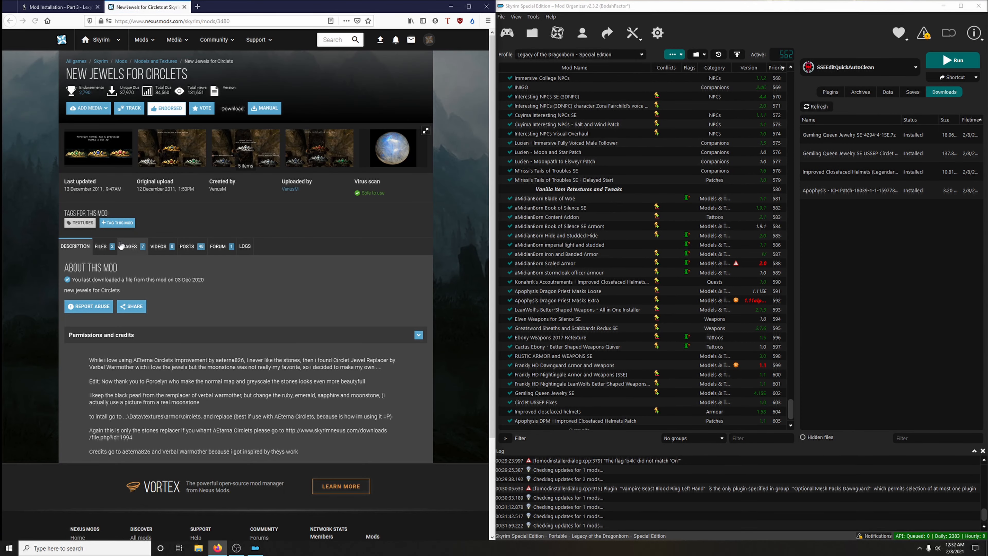
pyautogui.click(103, 247)
pyautogui.scroll(-2, 278, 350)
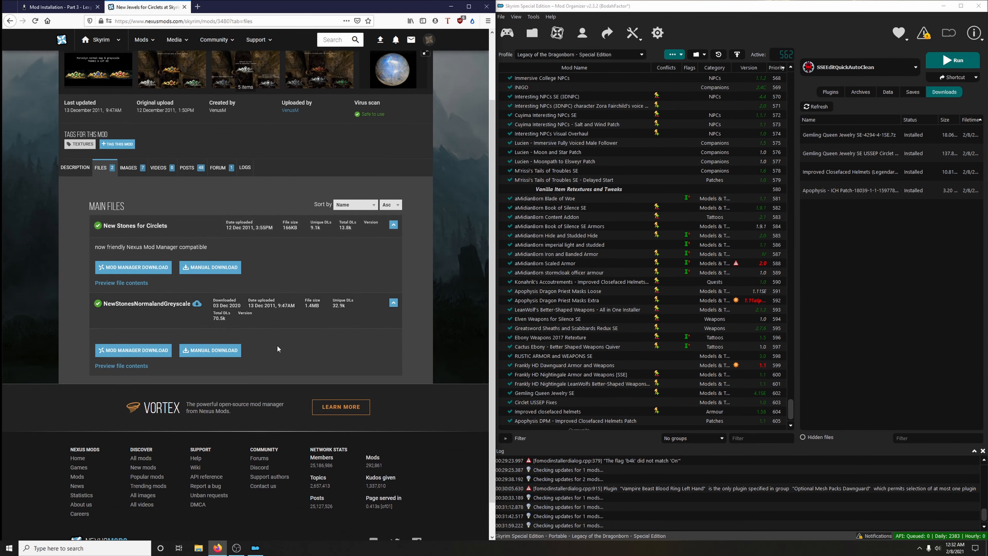
pyautogui.click(147, 354)
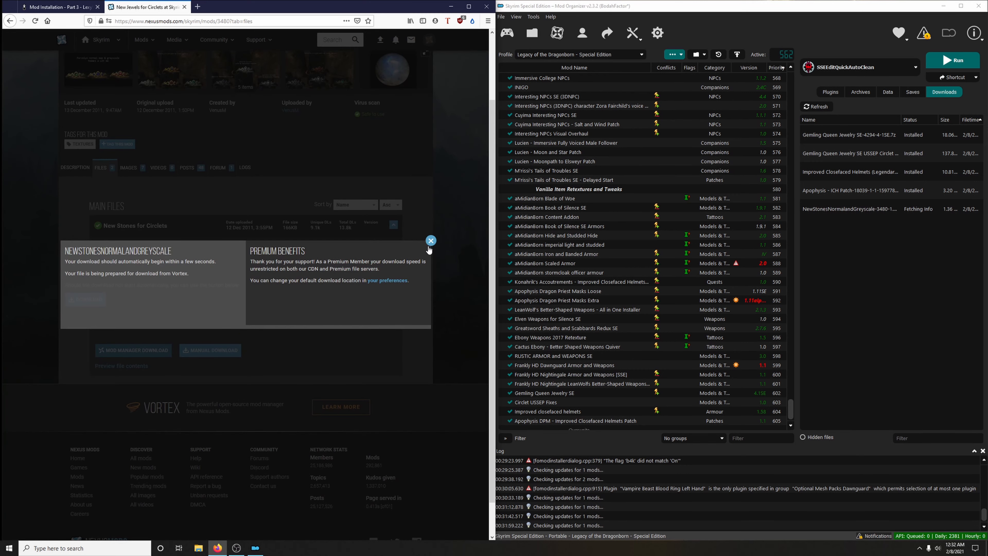
pyautogui.click(431, 238)
pyautogui.click(185, 7)
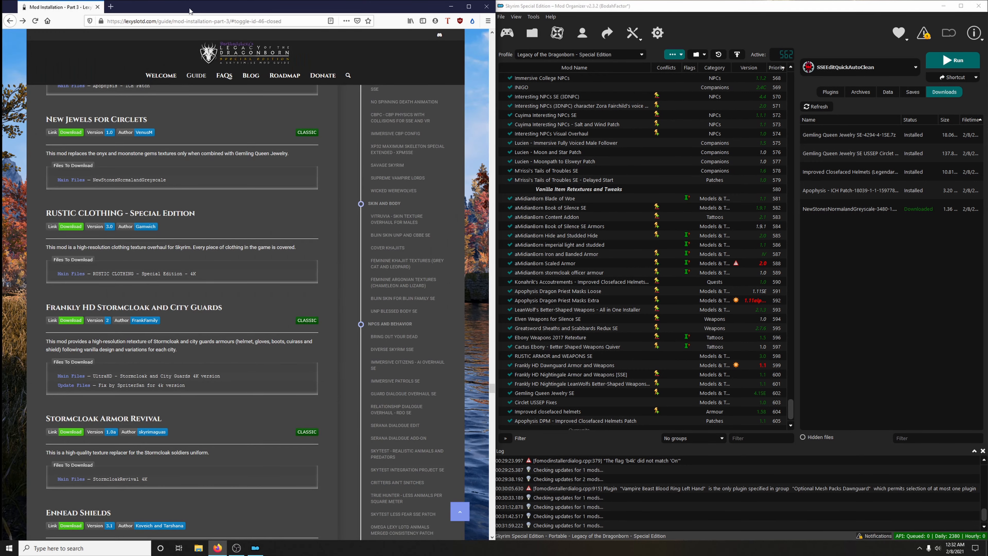
# - Install New Jewels for Circlets and enable it in the mod list
pyautogui.doubleClick(837, 210)
pyautogui.click(780, 284)
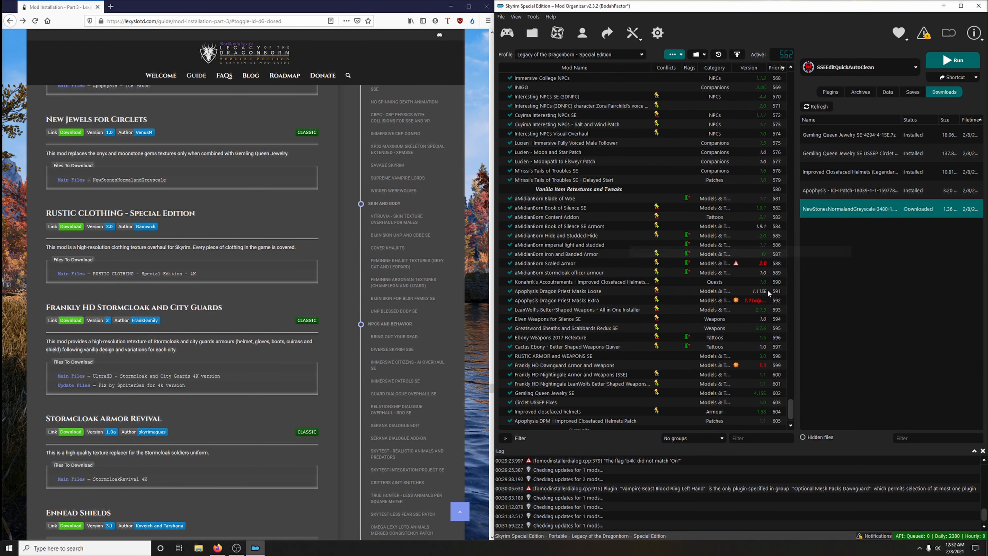
pyautogui.scroll(-1, 702, 316)
pyautogui.click(510, 412)
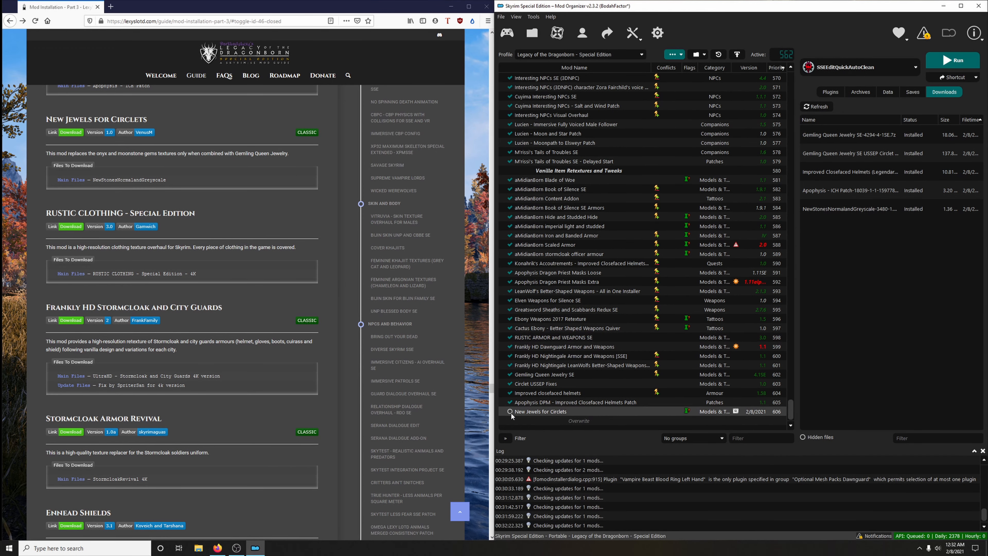
# - Open the guide's RUSTIC CLOTHING - Special Edition link and download the RUSTIC CLOTHING - Special Edition - 4K main file for the mod manager
pyautogui.scroll(-2, 342, 302)
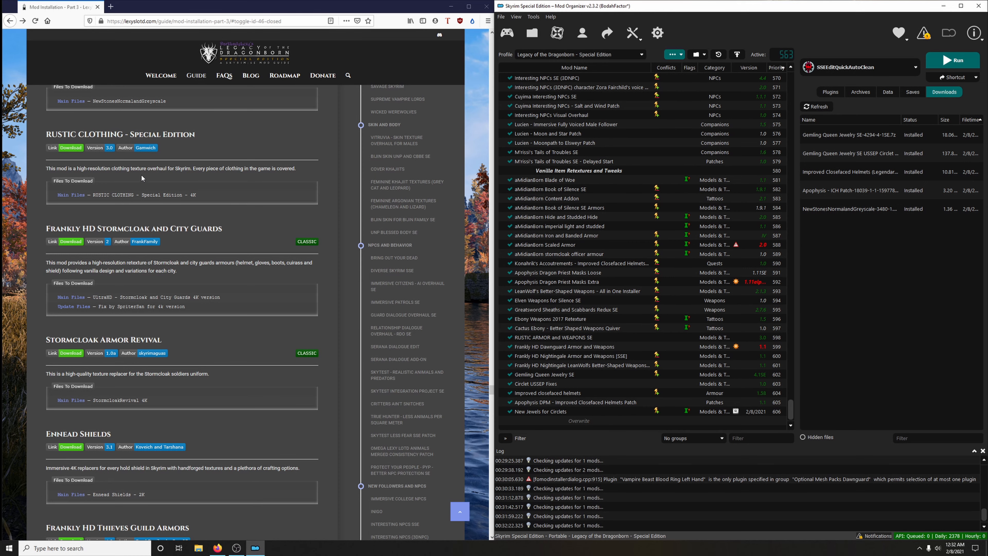
pyautogui.click(76, 148)
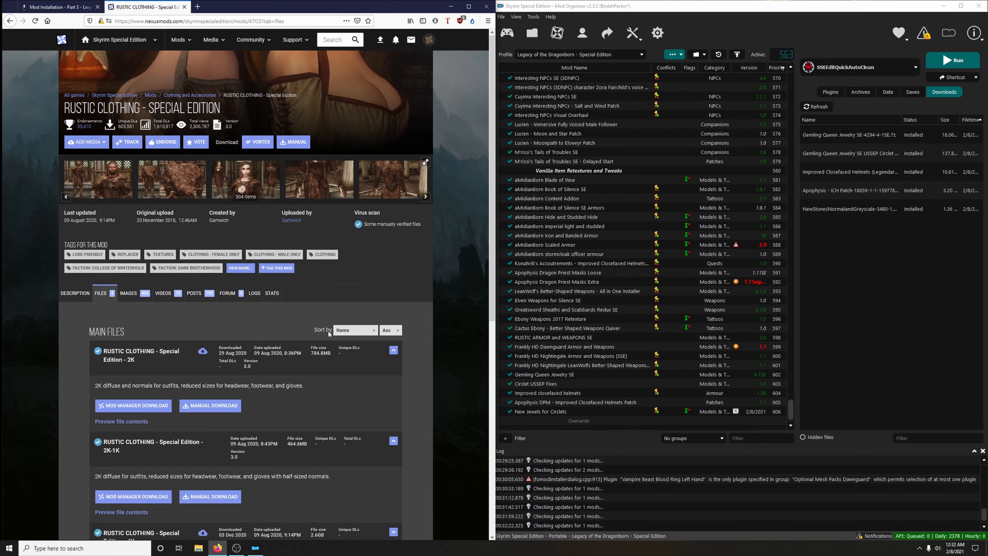
pyautogui.scroll(-5, 328, 330)
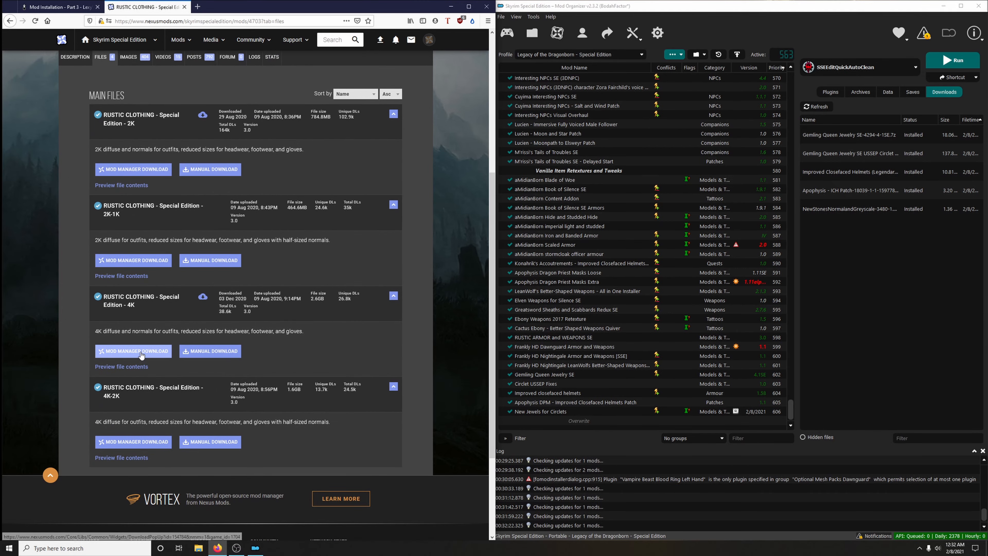
pyautogui.click(141, 352)
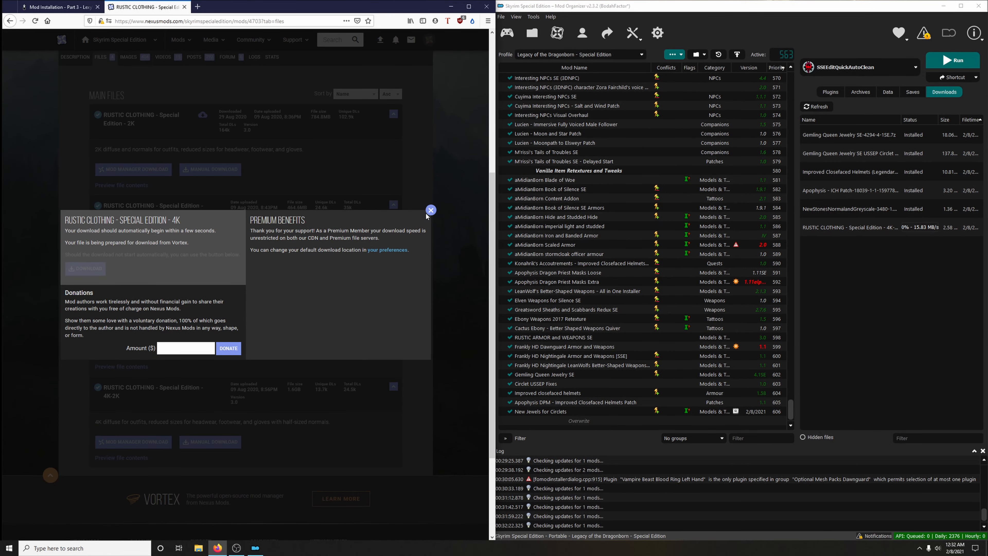
pyautogui.click(426, 211)
pyautogui.scroll(5, 420, 275)
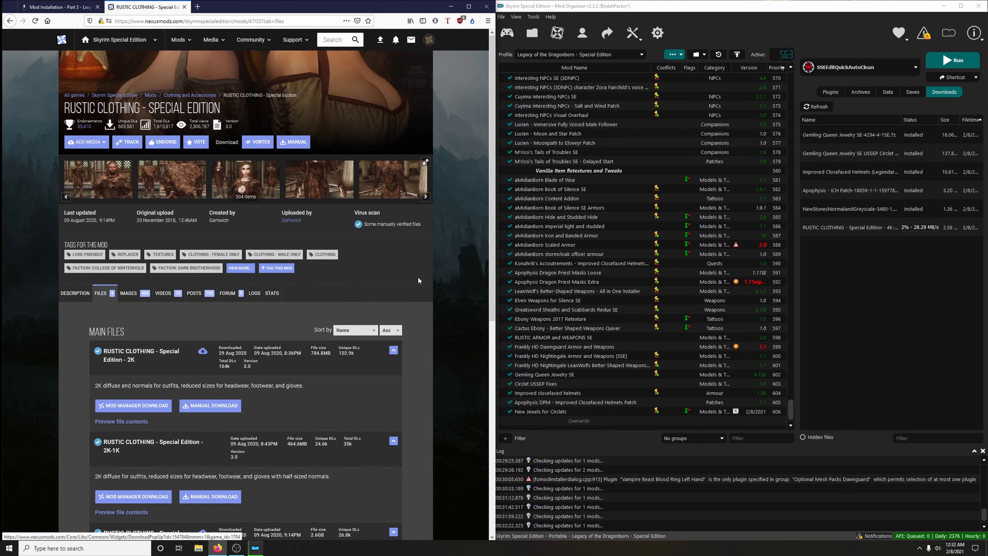
pyautogui.scroll(-5, 418, 278)
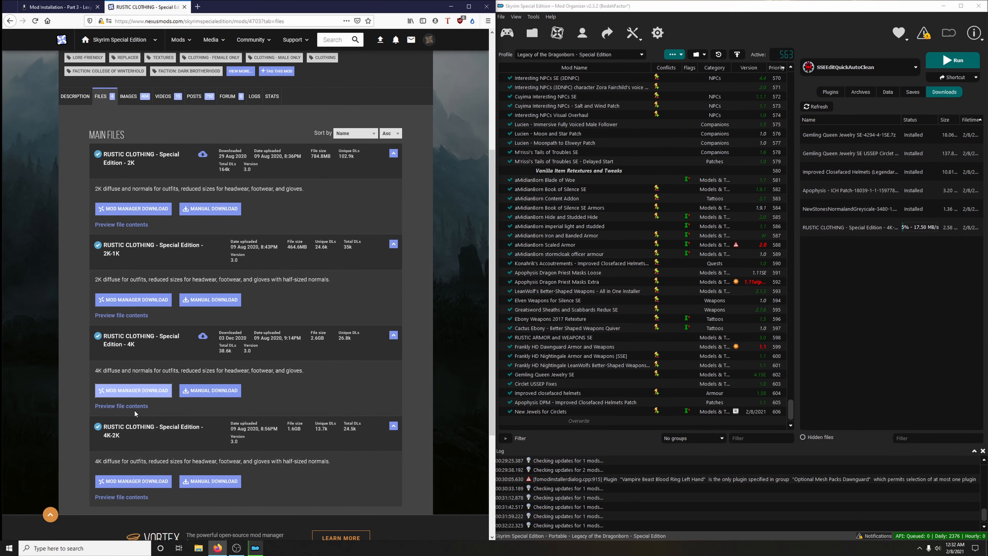
pyautogui.scroll(5, 365, 285)
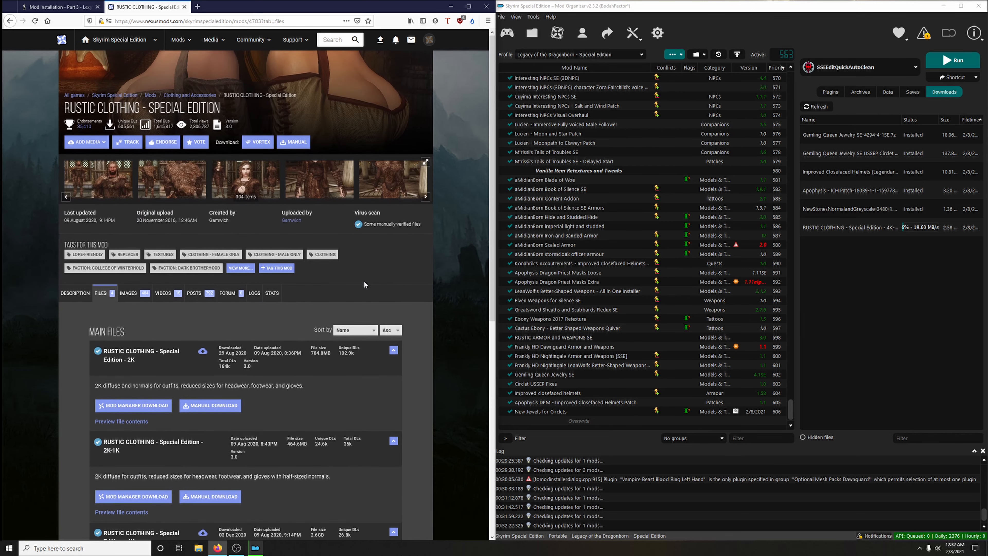
pyautogui.click(185, 7)
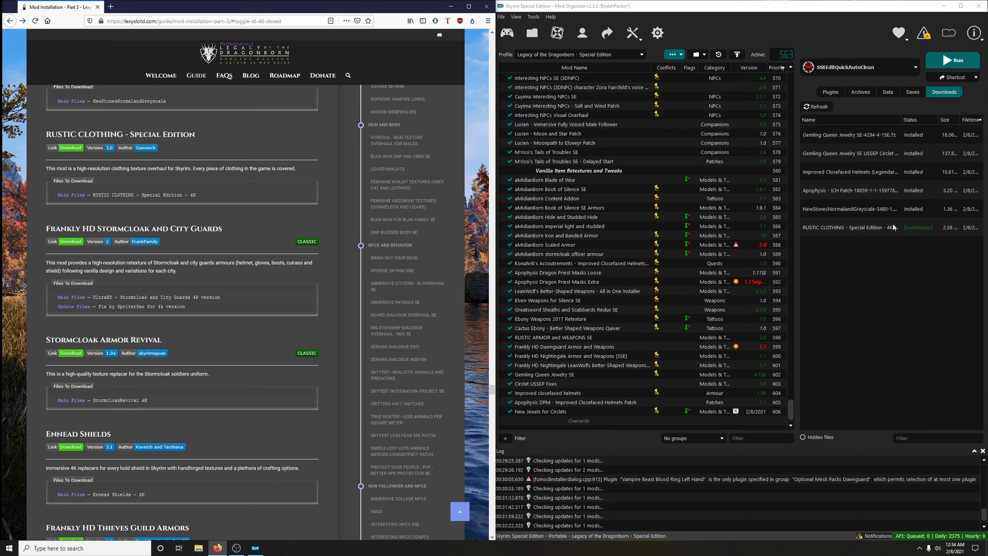
# - Install RUSTIC CLOTHING - Special Edition and enable it in the mod list
pyautogui.click(888, 228)
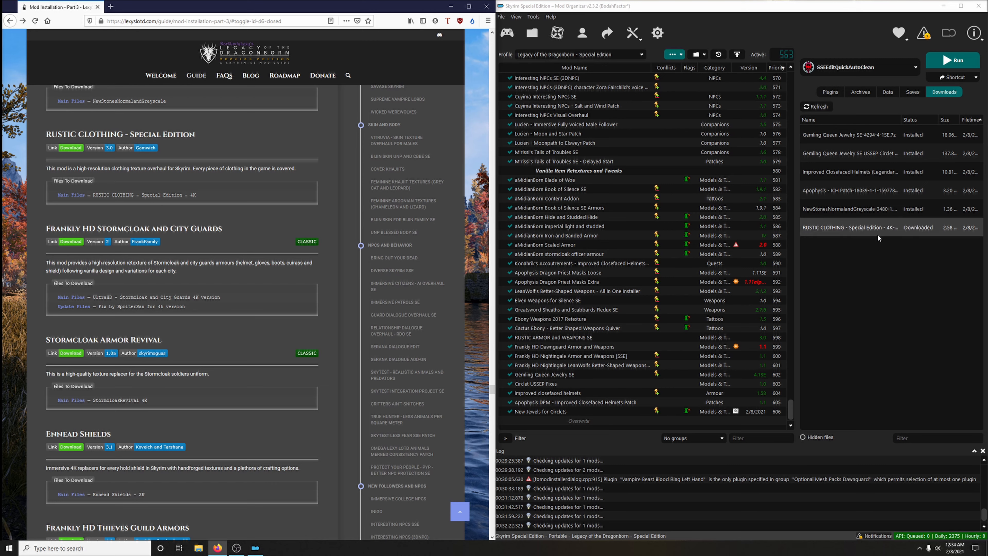
pyautogui.doubleClick(846, 227)
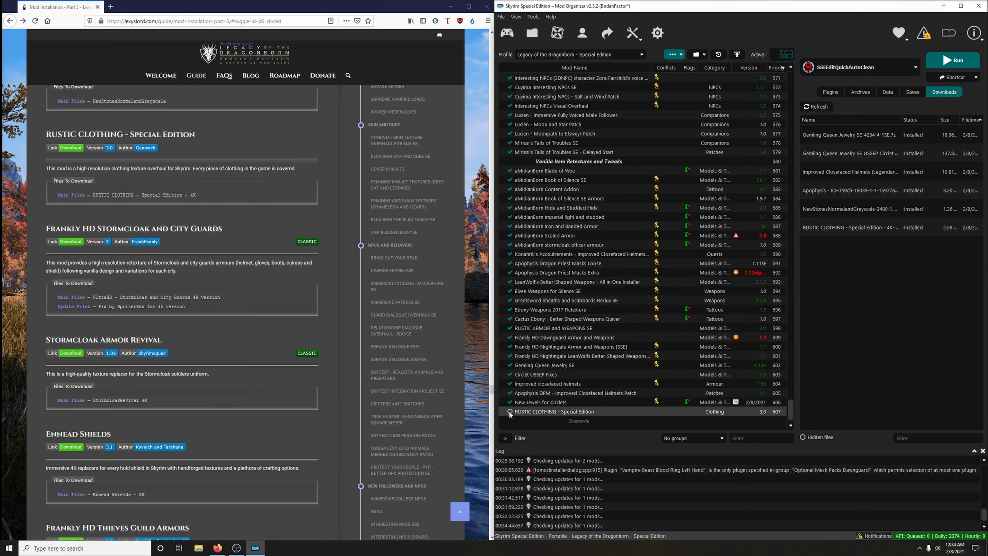
pyautogui.click(509, 412)
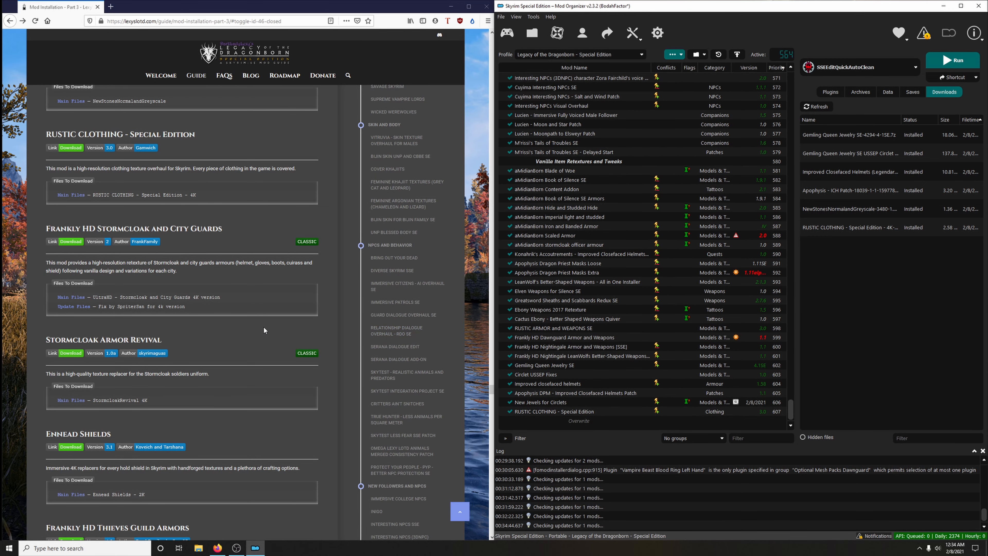
# - From the guide's Frankly HD Stormcloak and City Guards link, download the UltraHD - Stormcloak and City Guards 4K version main file for the mod manager
pyautogui.scroll(-3, 264, 330)
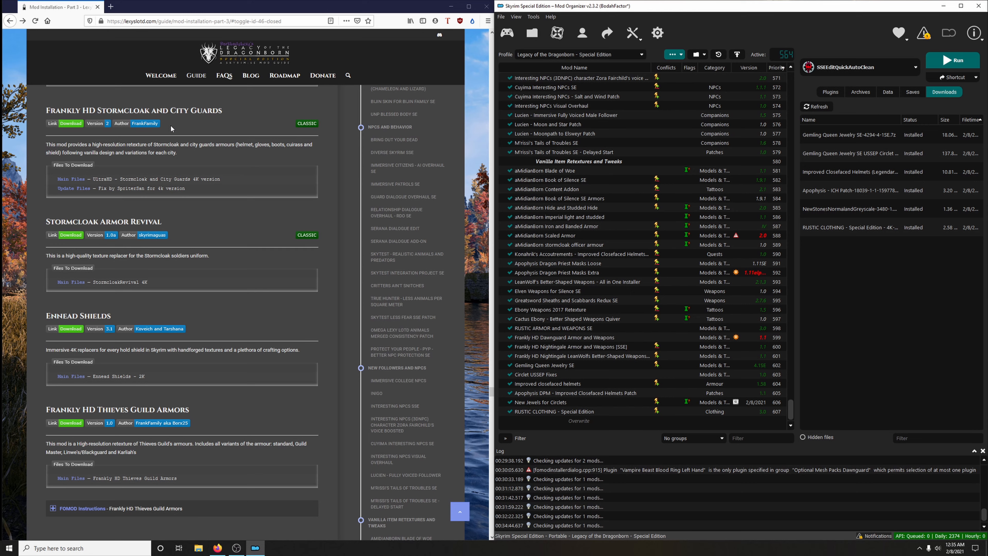
pyautogui.click(70, 124)
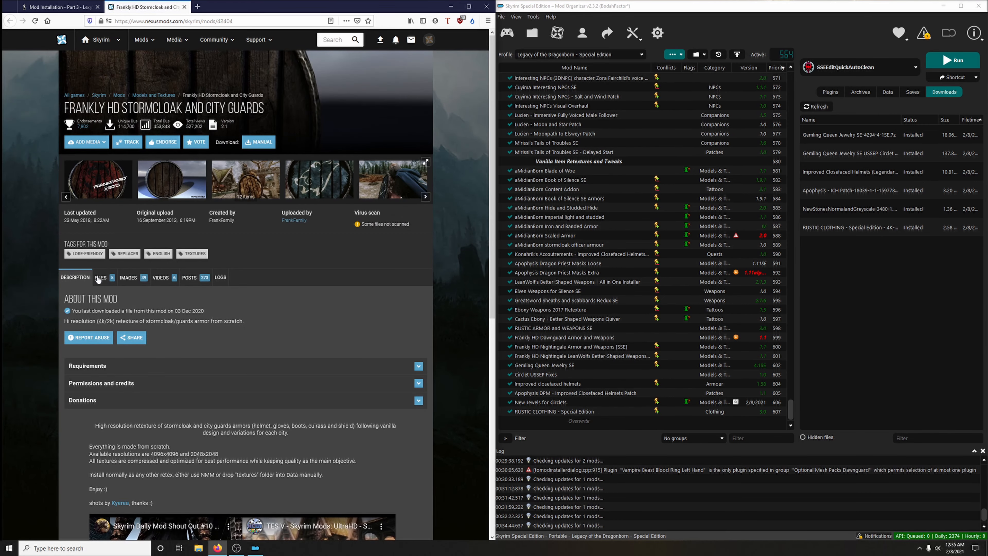
pyautogui.click(99, 278)
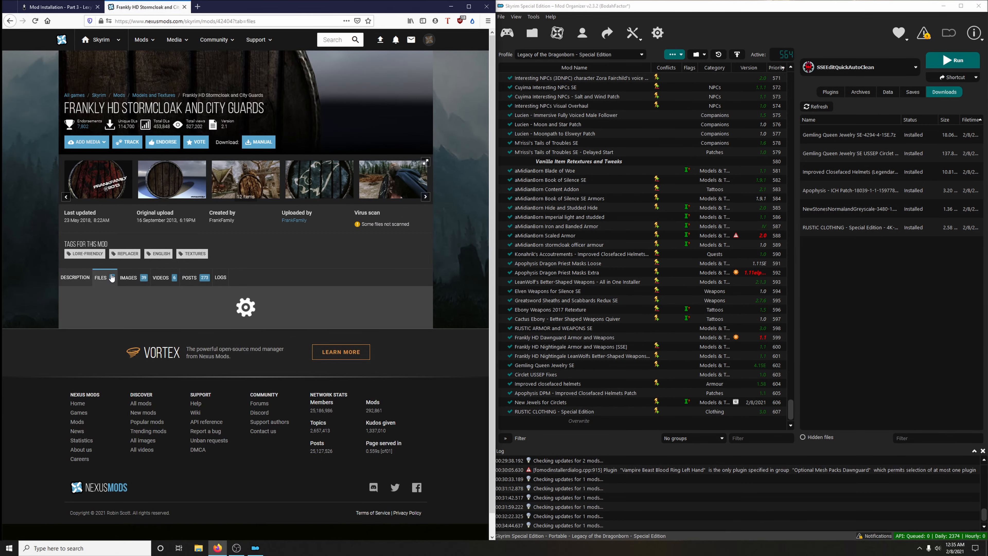
pyautogui.scroll(-4, 128, 336)
pyautogui.click(129, 326)
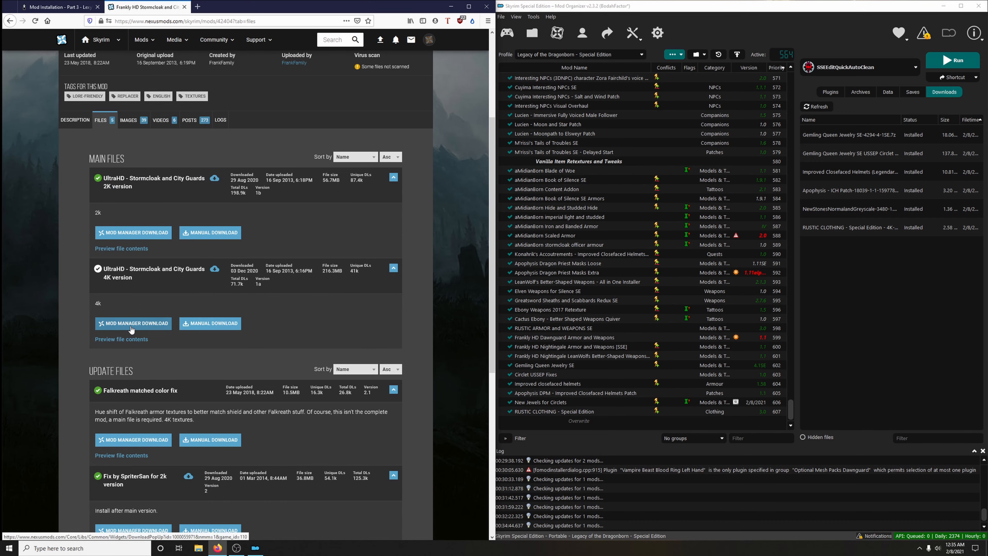
pyautogui.click(431, 210)
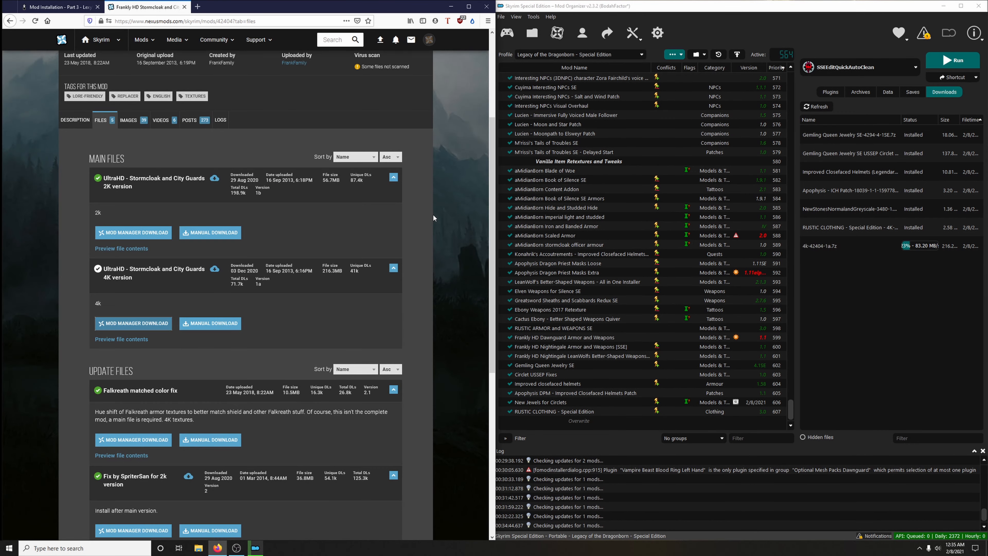
# - Download the Fix by SpriterSan for 4k version update file for the mod manager and return to the guide
pyautogui.scroll(-3, 406, 252)
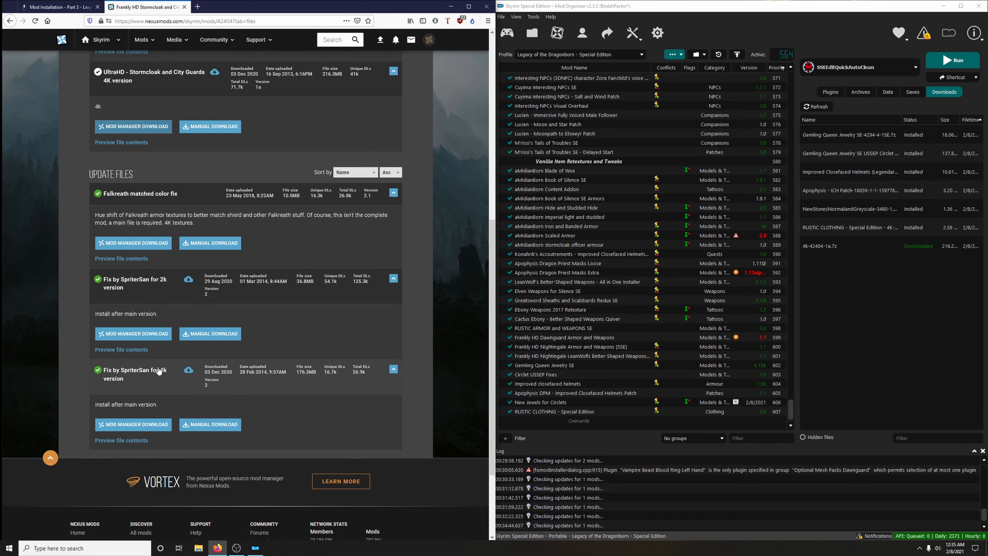
pyautogui.click(149, 424)
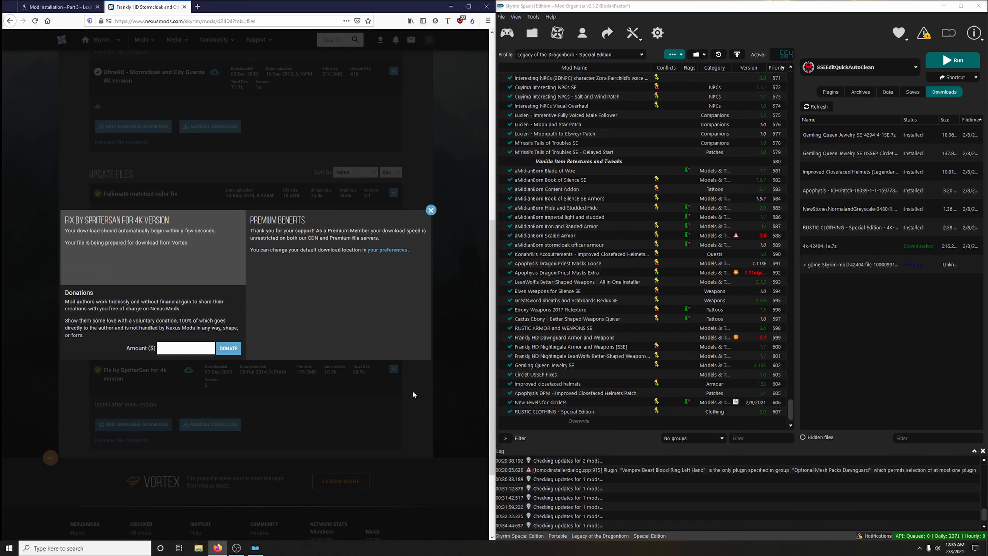
pyautogui.click(185, 7)
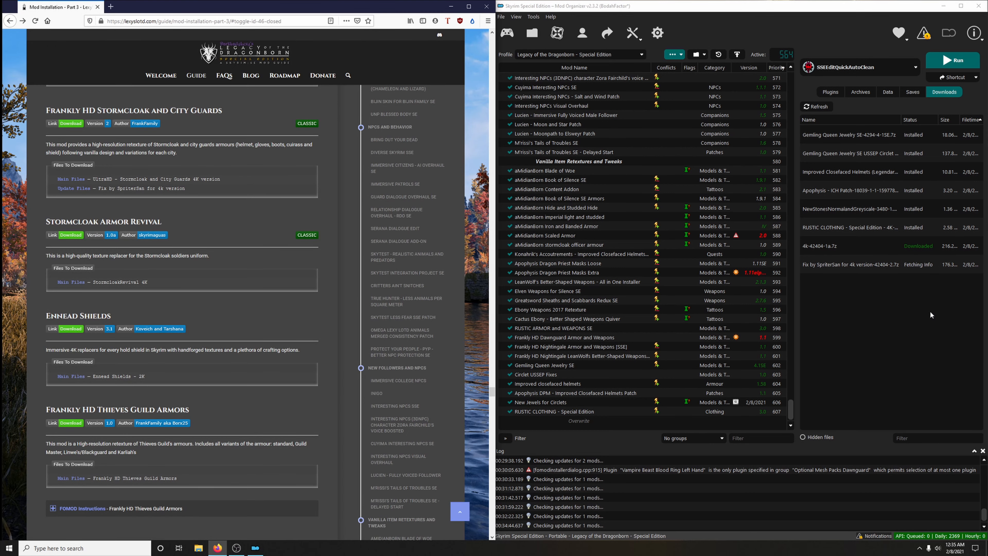
# - Install Frankly HD Stormcloak and City Guards with the Fix by SpriterSan for 4k version merged into it, and enable the mod
pyautogui.doubleClick(843, 245)
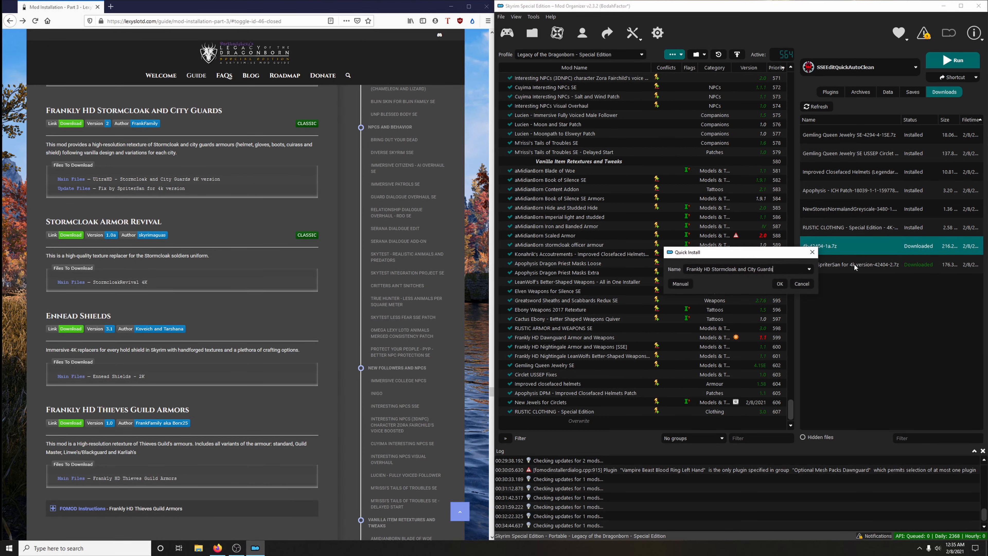
pyautogui.click(781, 283)
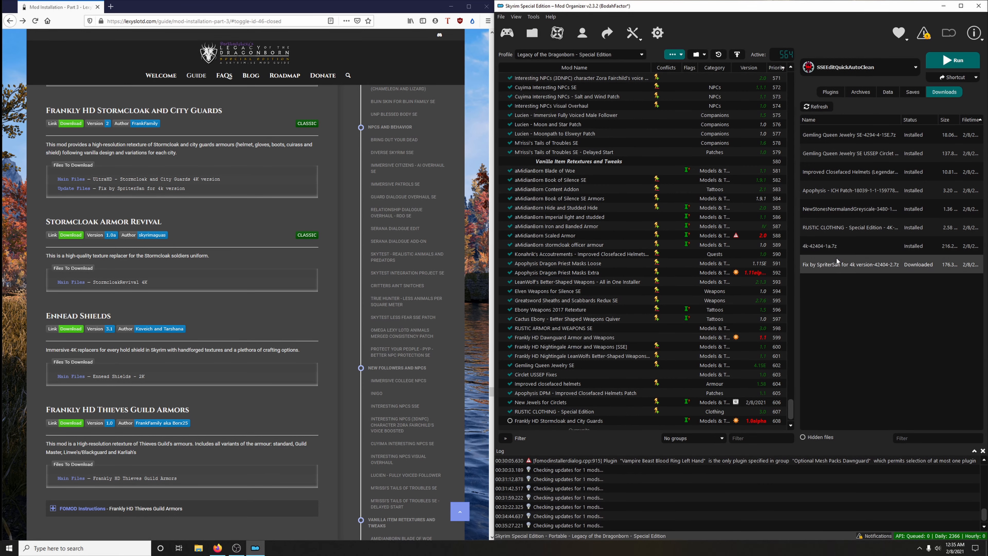
pyautogui.click(827, 266)
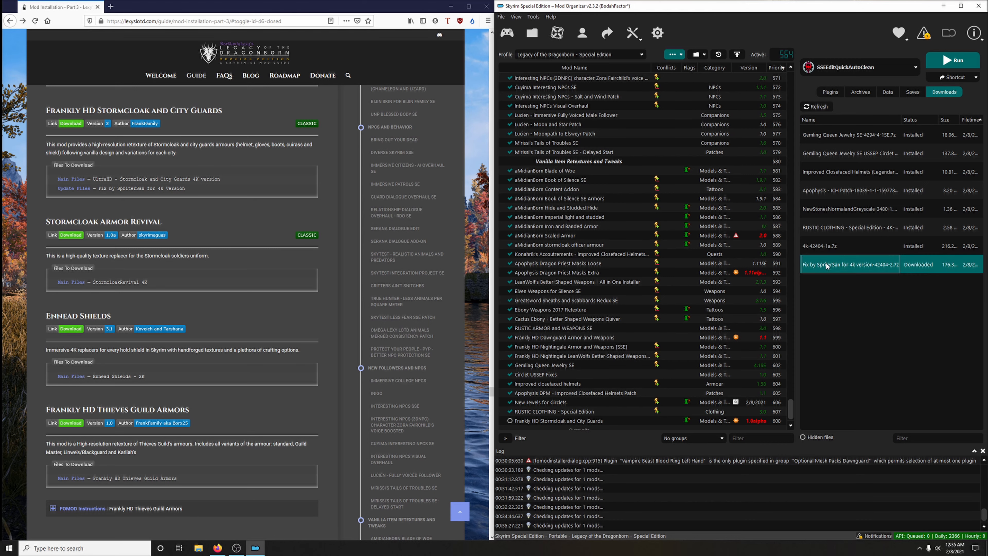
pyautogui.doubleClick(827, 266)
pyautogui.click(783, 269)
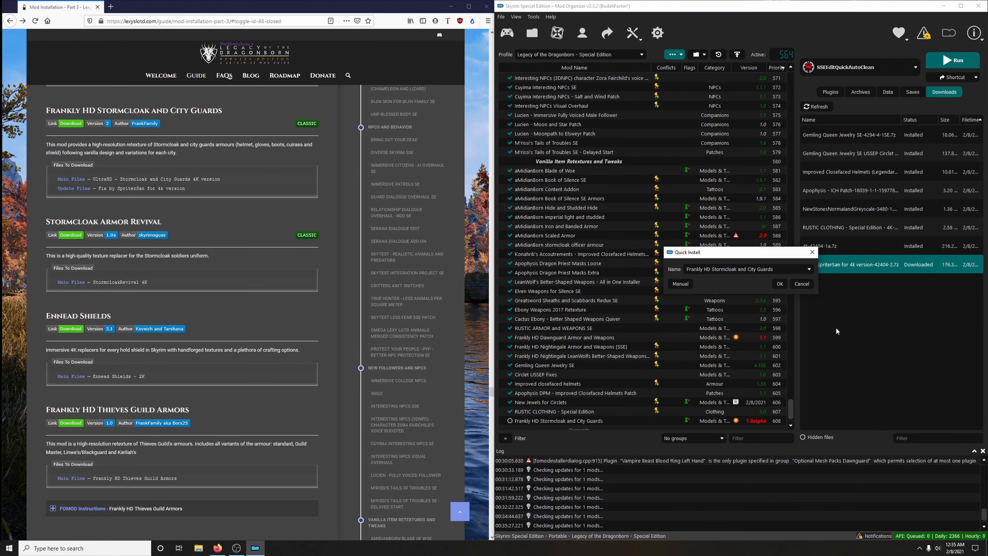
pyautogui.click(780, 284)
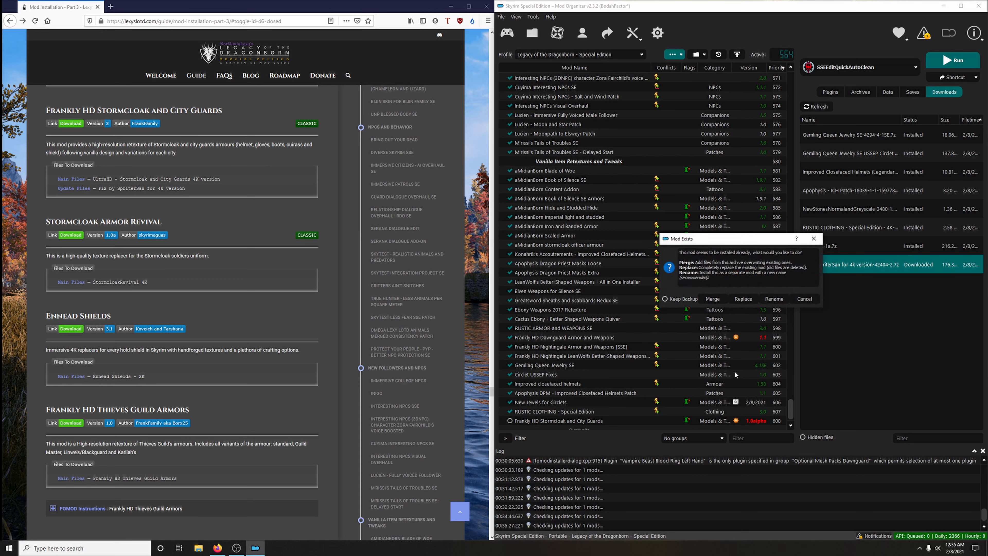
pyautogui.click(713, 299)
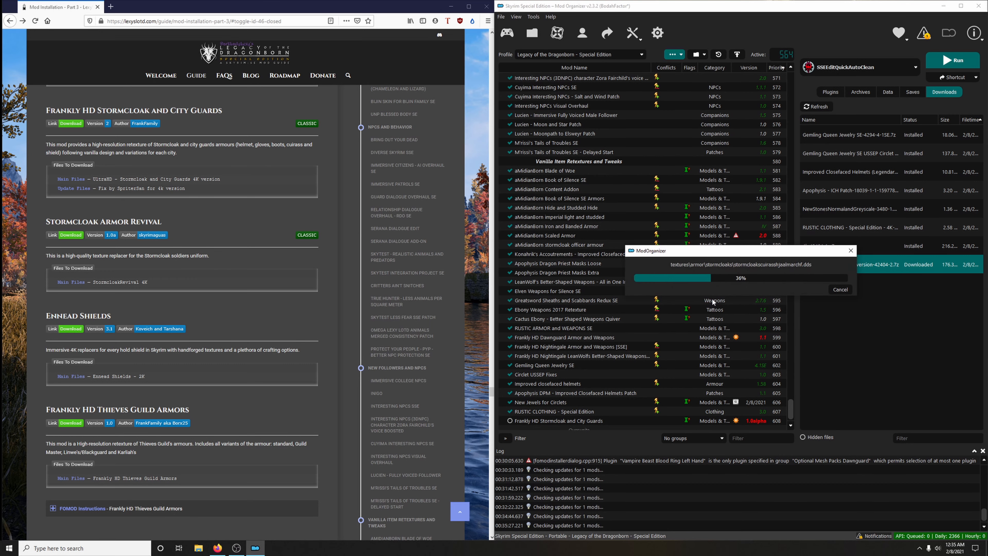
pyautogui.click(510, 421)
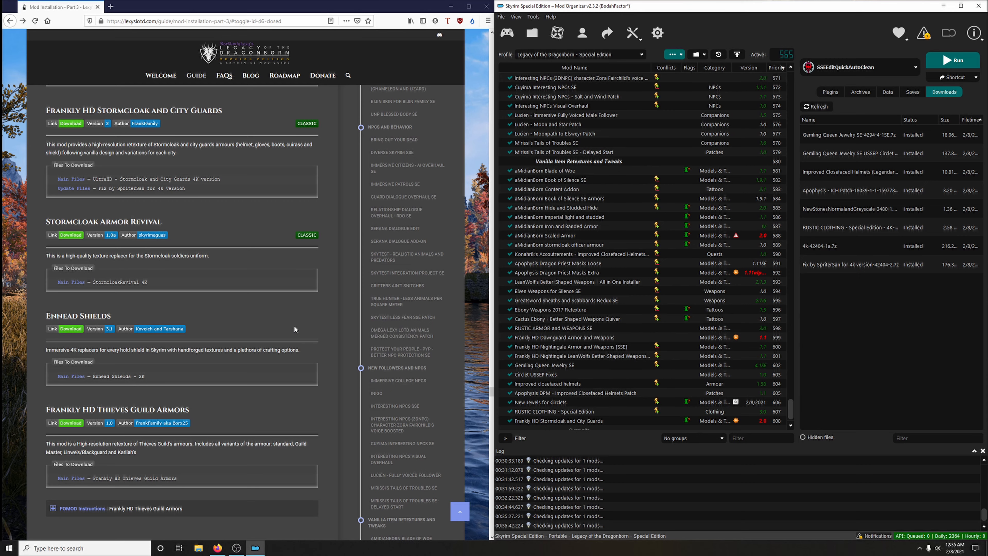
# - Open the guide's Stormcloak Armor Revival link and download the StormcloakRevival 4K main file for the mod manager
pyautogui.scroll(-2, 266, 328)
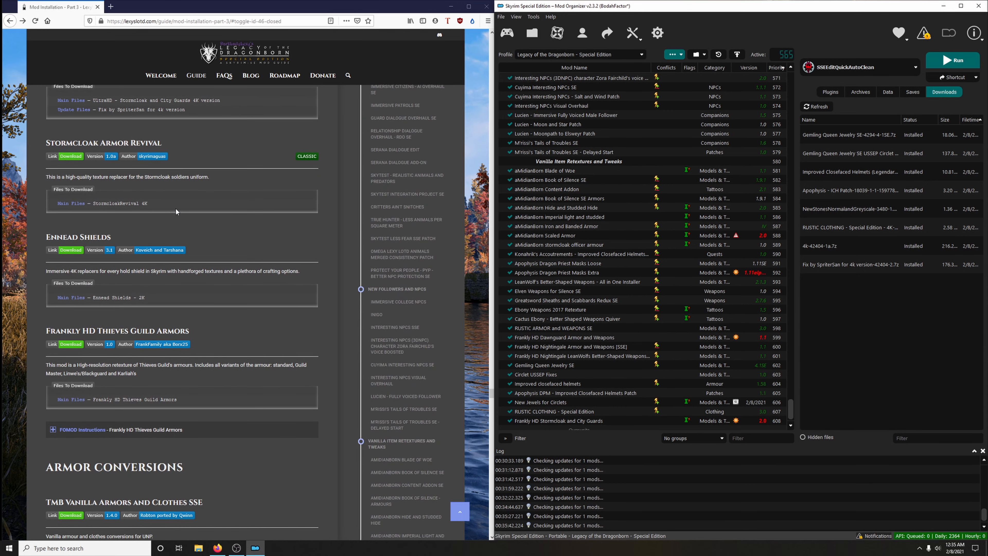
pyautogui.click(69, 157)
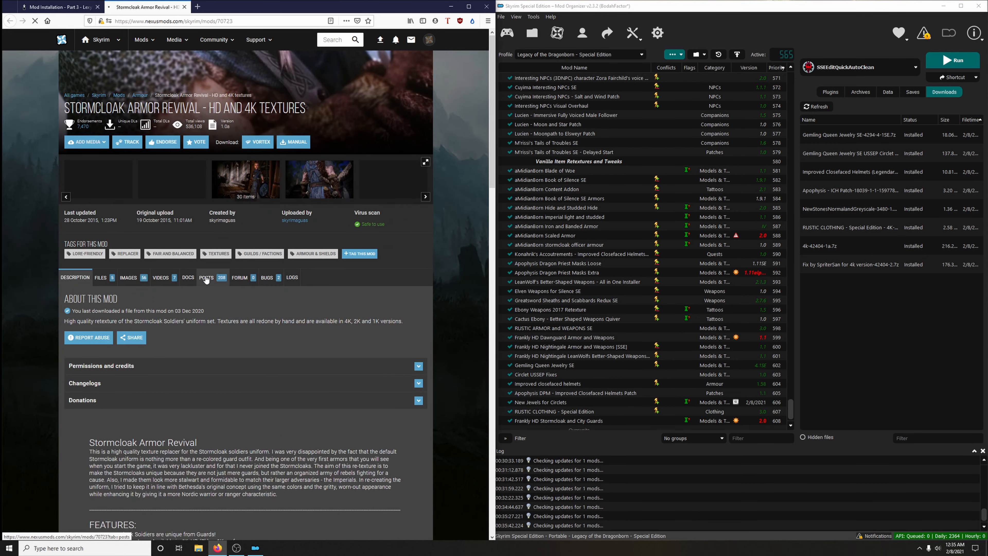
pyautogui.click(100, 277)
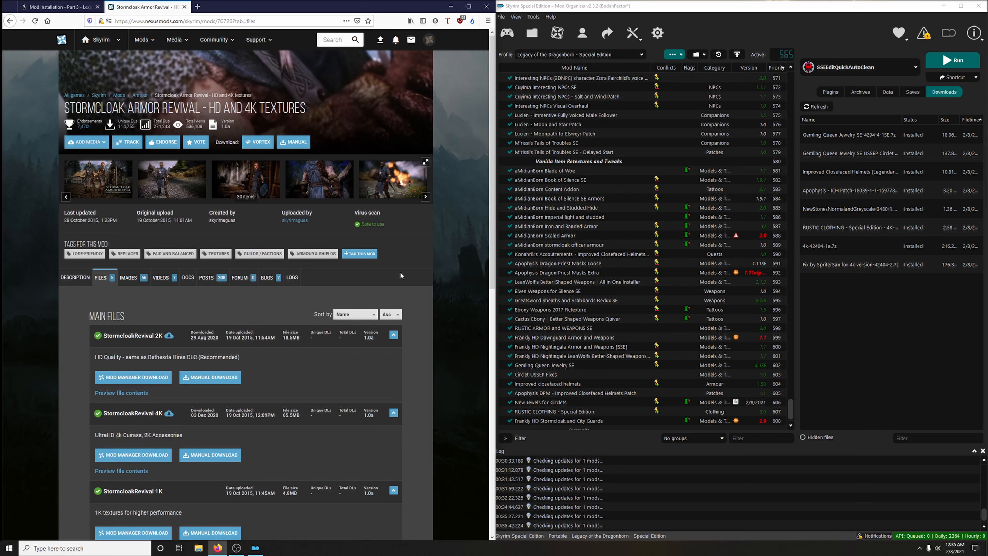
pyautogui.scroll(-3, 401, 273)
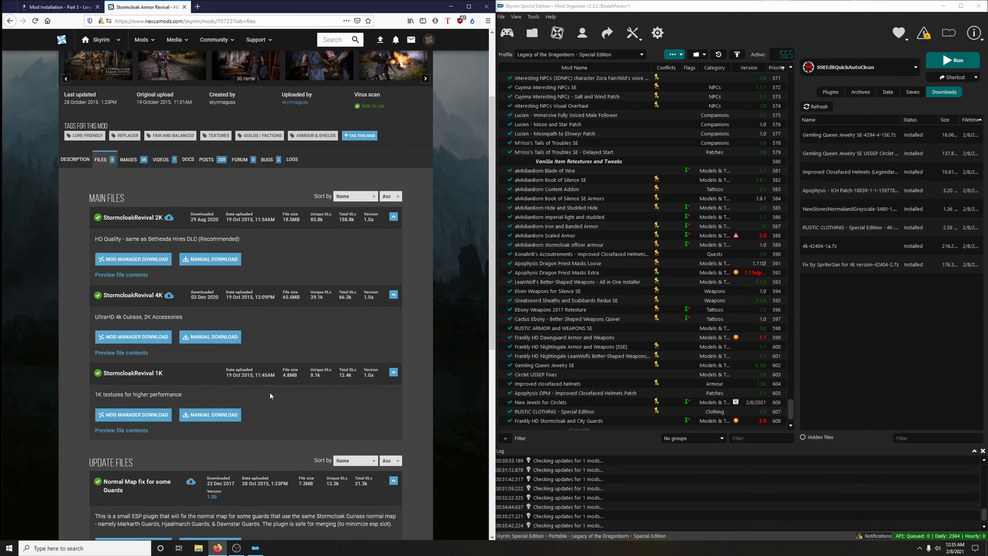
pyautogui.click(147, 338)
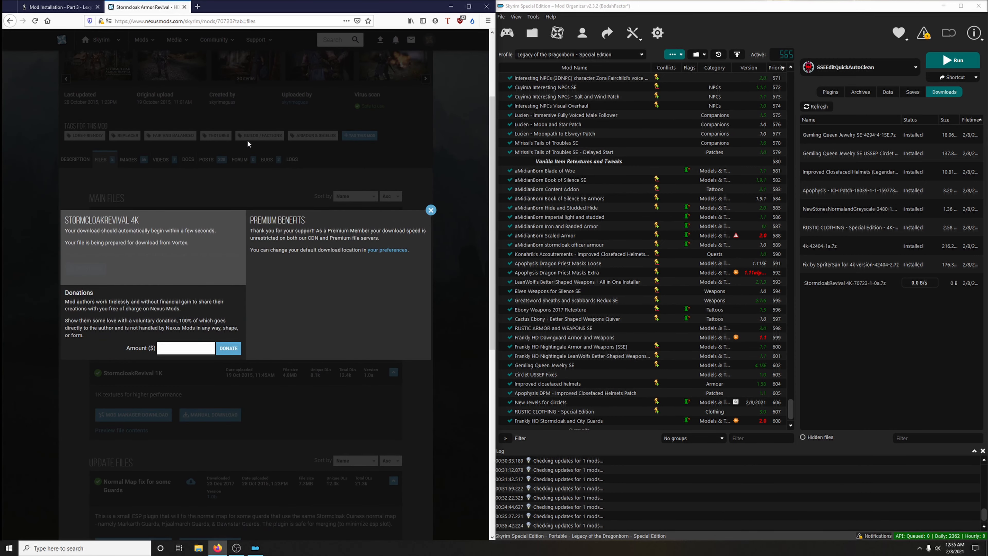
pyautogui.click(184, 7)
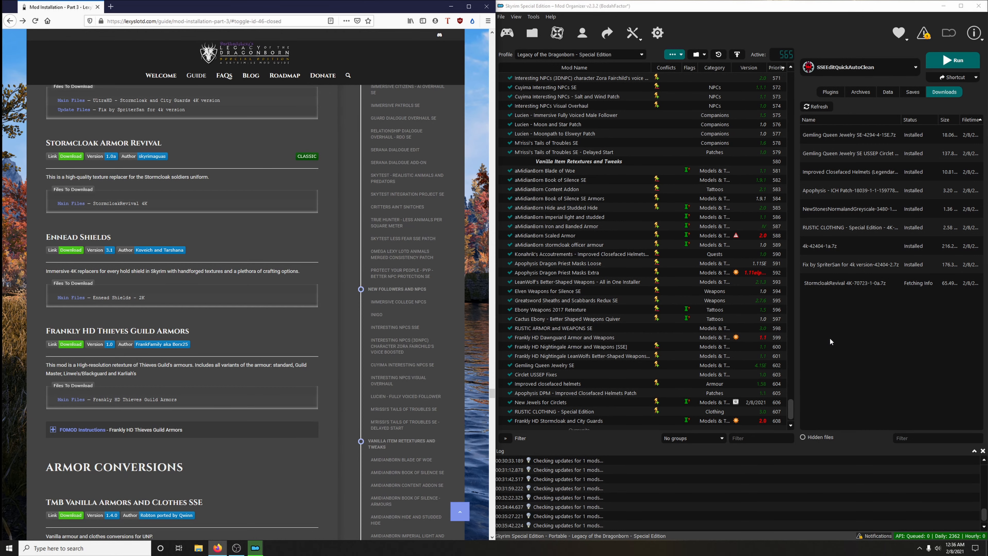
# - Install Stormcloak Armor Revival - HD and 4K textures and enable it in the mod list
pyautogui.doubleClick(837, 287)
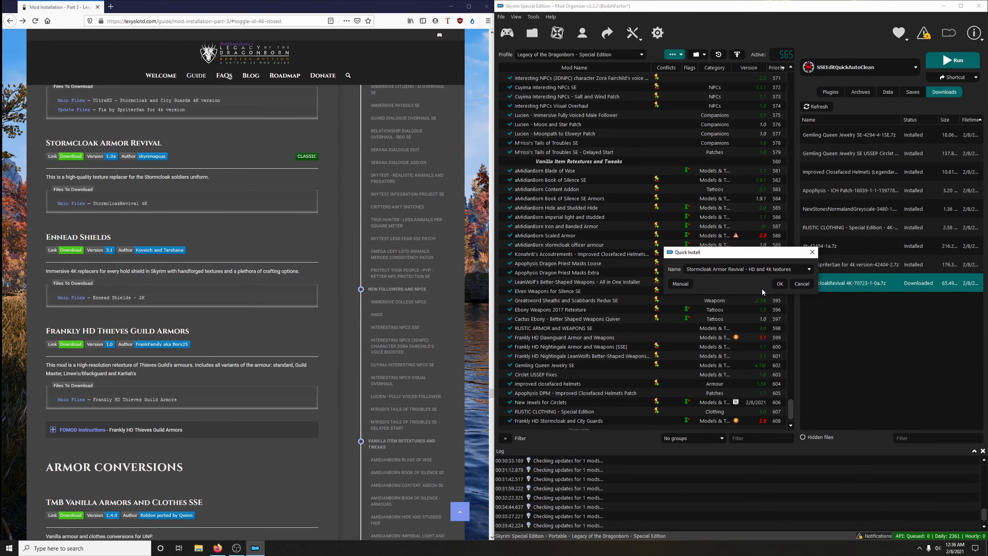
pyautogui.click(775, 284)
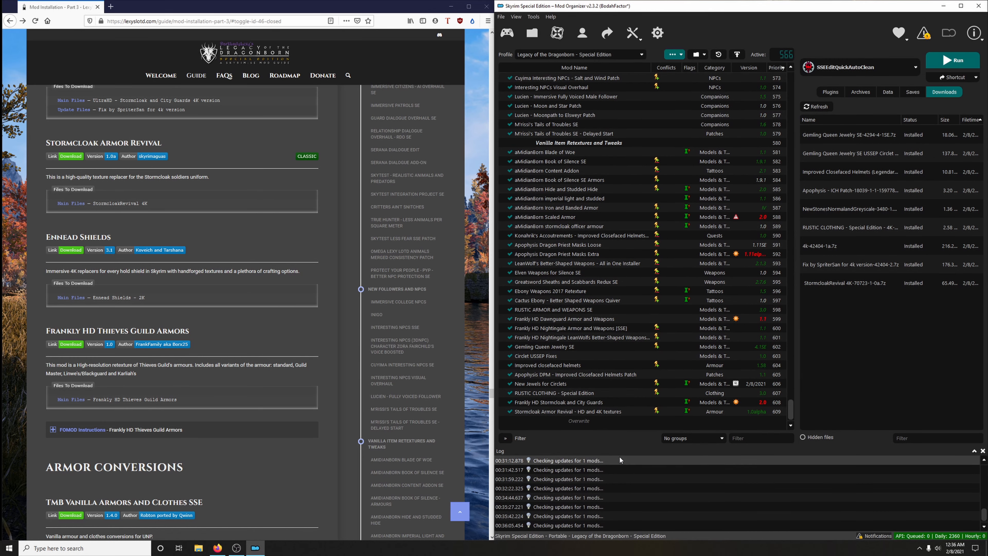
pyautogui.scroll(-1, 289, 356)
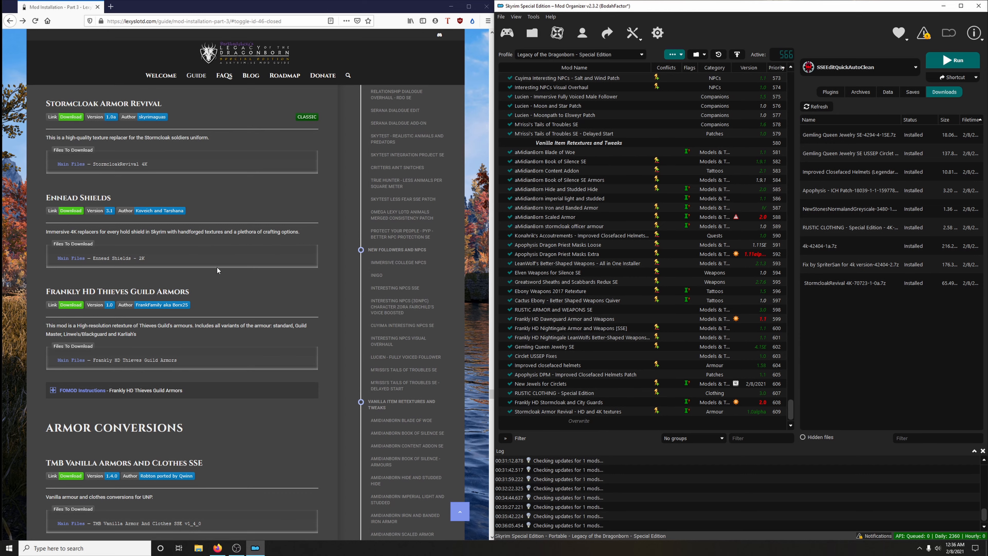
# - Open the guide's Ennead Shields link, download the Ennead Shields - 2K main file for the mod manager, and return to the guide
pyautogui.click(71, 211)
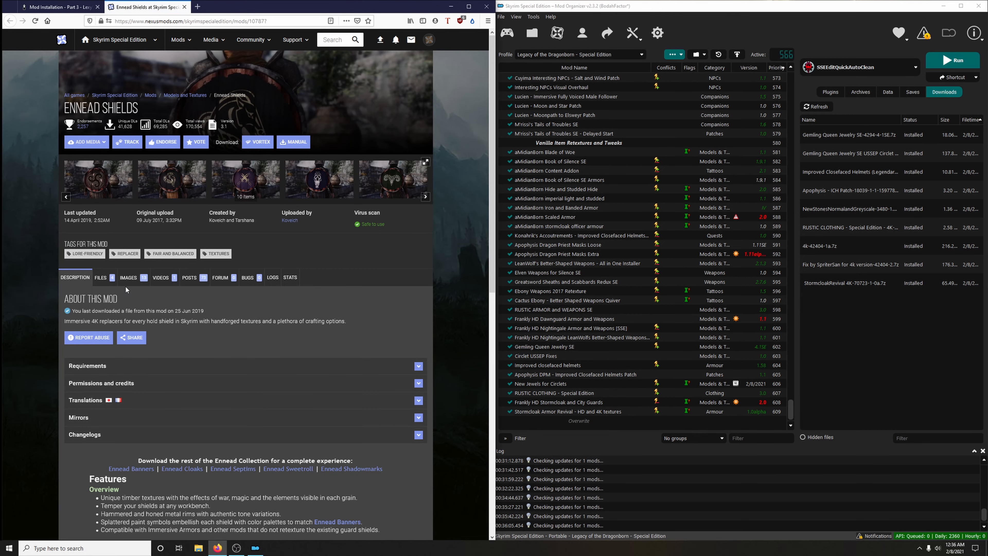
pyautogui.click(102, 277)
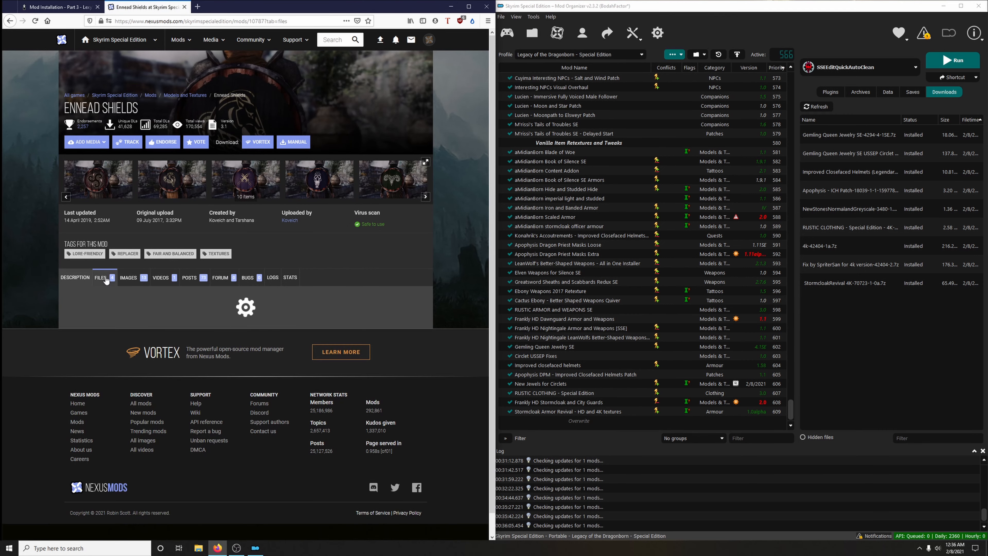
pyautogui.scroll(-2, 268, 384)
pyautogui.scroll(-3, 269, 383)
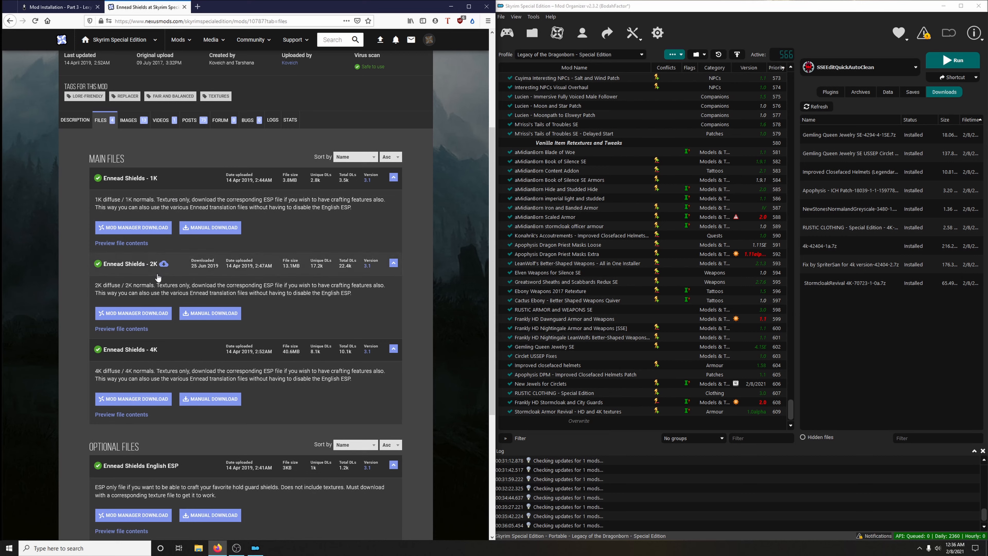
pyautogui.click(167, 314)
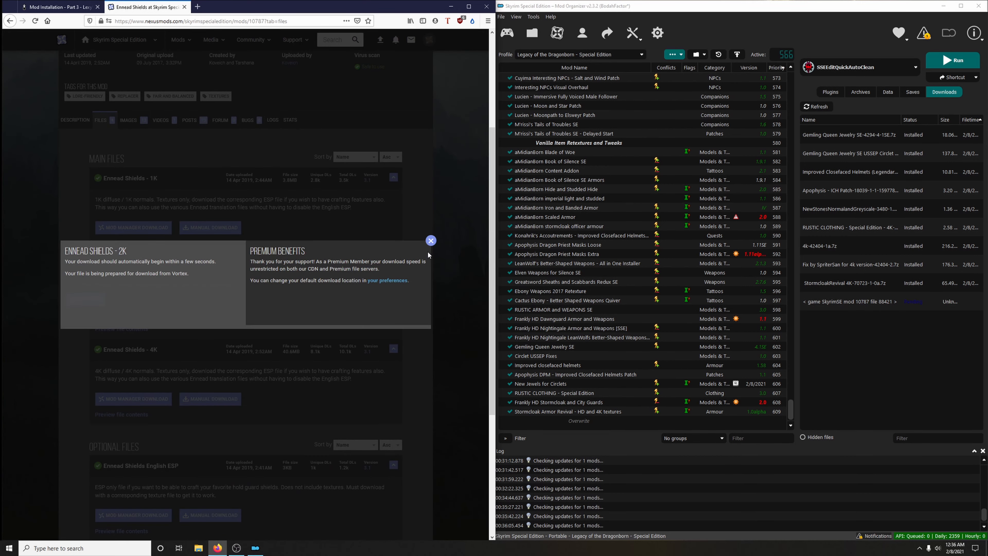
pyautogui.click(185, 7)
# - Install the downloaded Ennead Shields archive, enable the mod in the mod list and endorse it
pyautogui.doubleClick(845, 306)
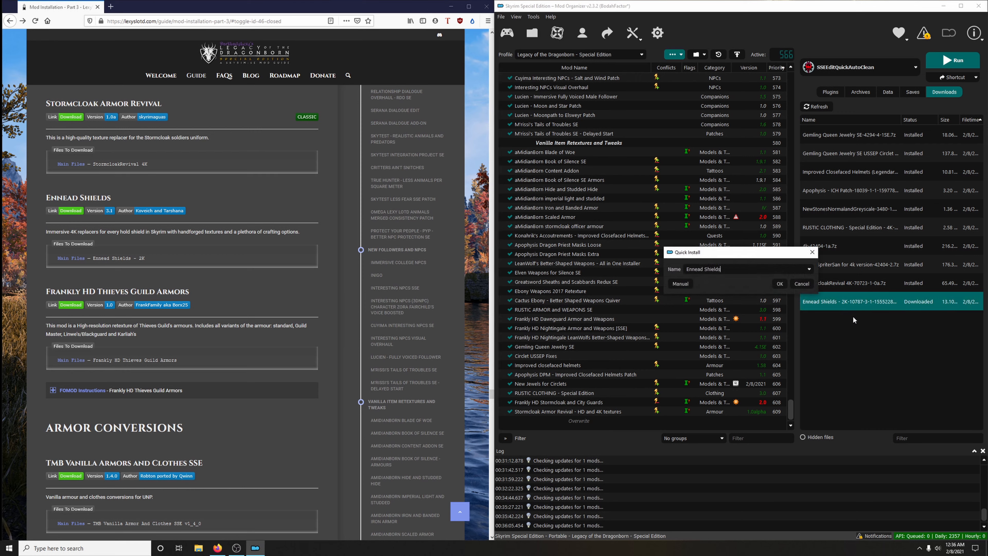
pyautogui.click(780, 284)
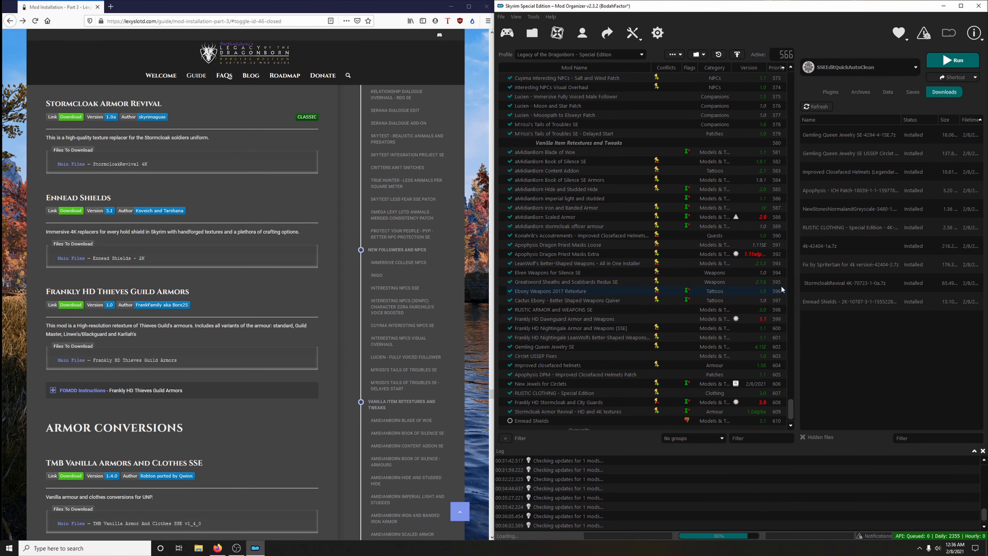
pyautogui.scroll(-1, 732, 313)
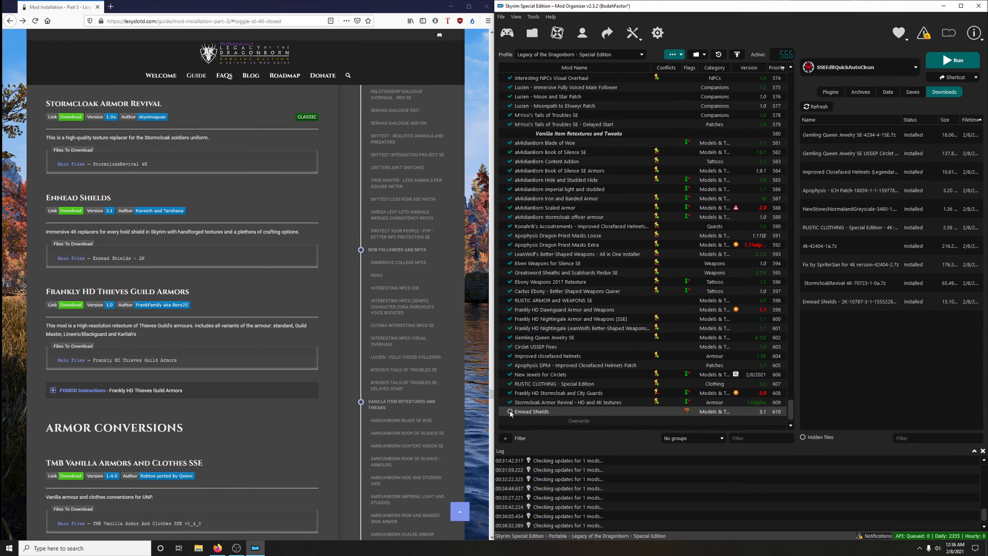
pyautogui.click(510, 411)
pyautogui.rightClick(634, 410)
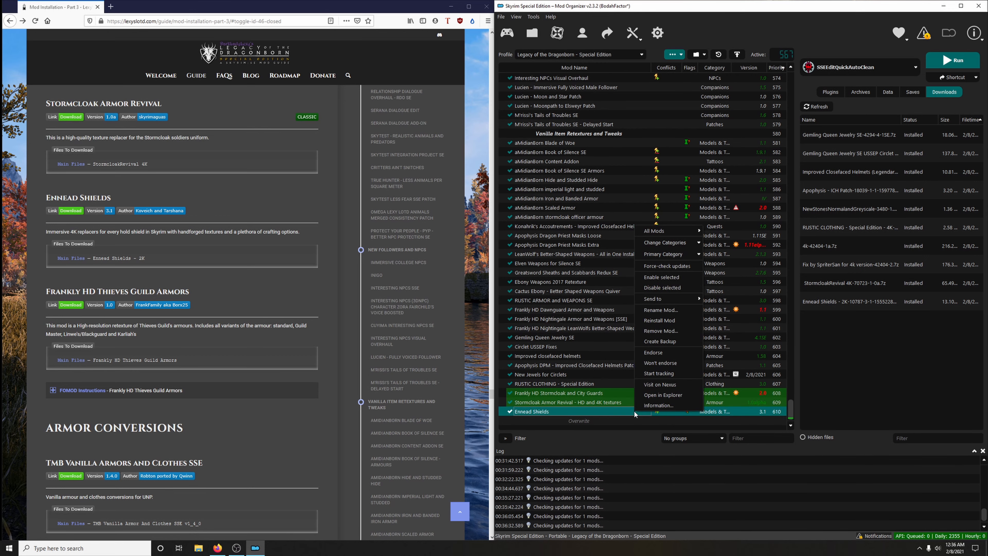
pyautogui.click(680, 353)
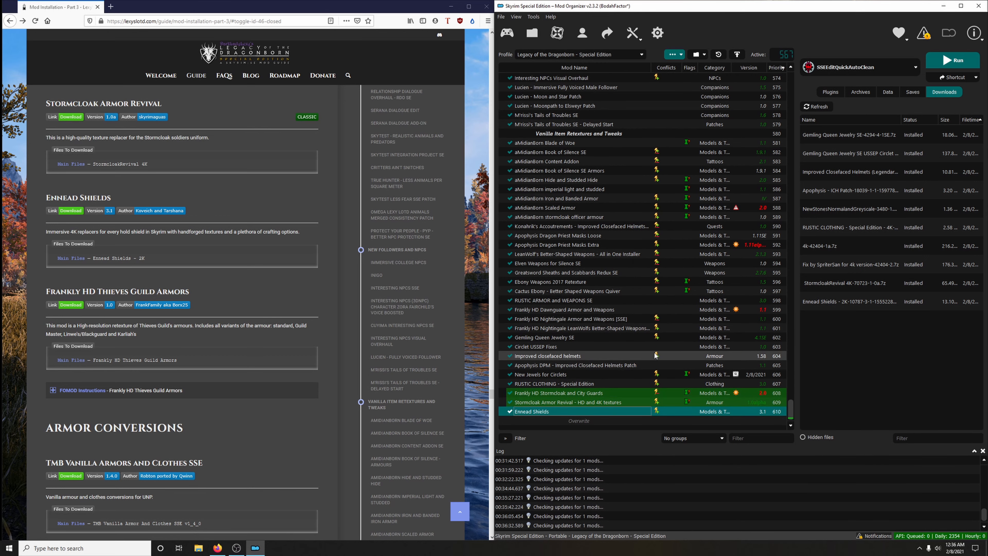
# - Open the guide's Frankly HD Thieves Guild Armors link, download its main file for the mod manager, and return to the guide
pyautogui.scroll(-3, 229, 270)
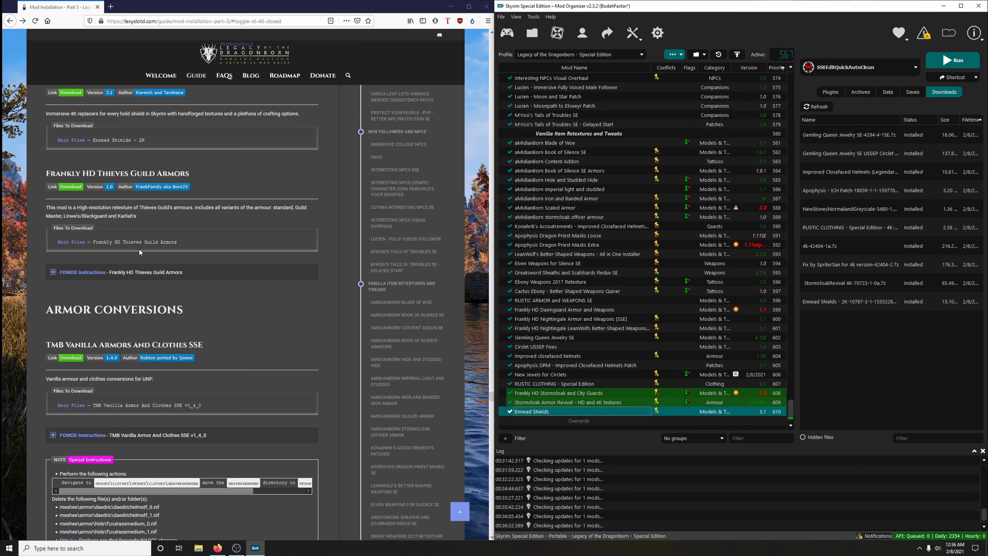
pyautogui.click(71, 187)
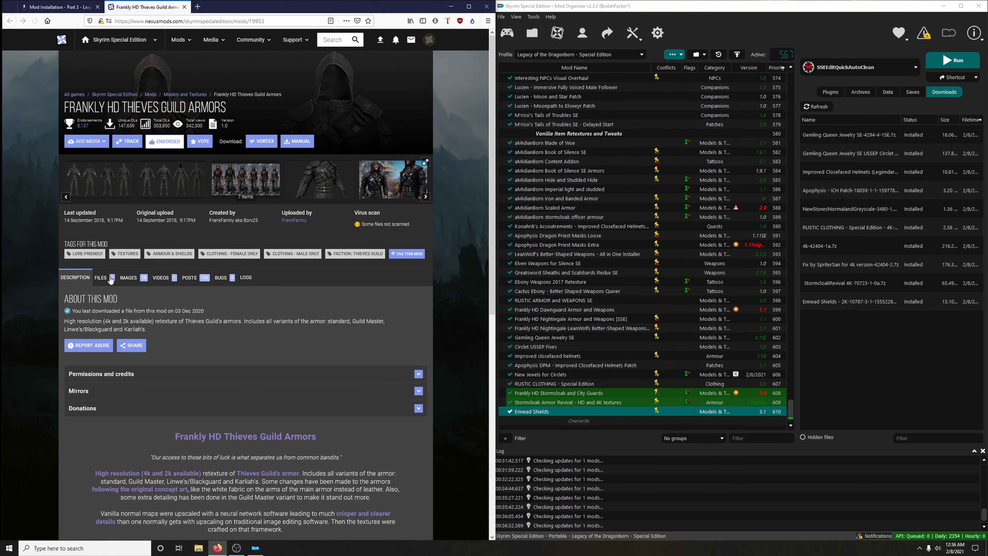
pyautogui.click(111, 278)
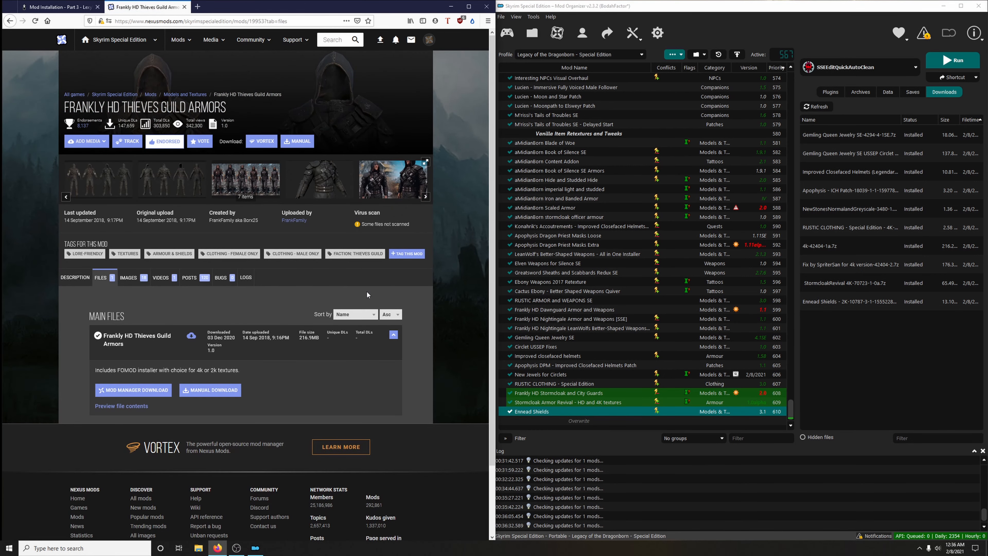
pyautogui.click(159, 392)
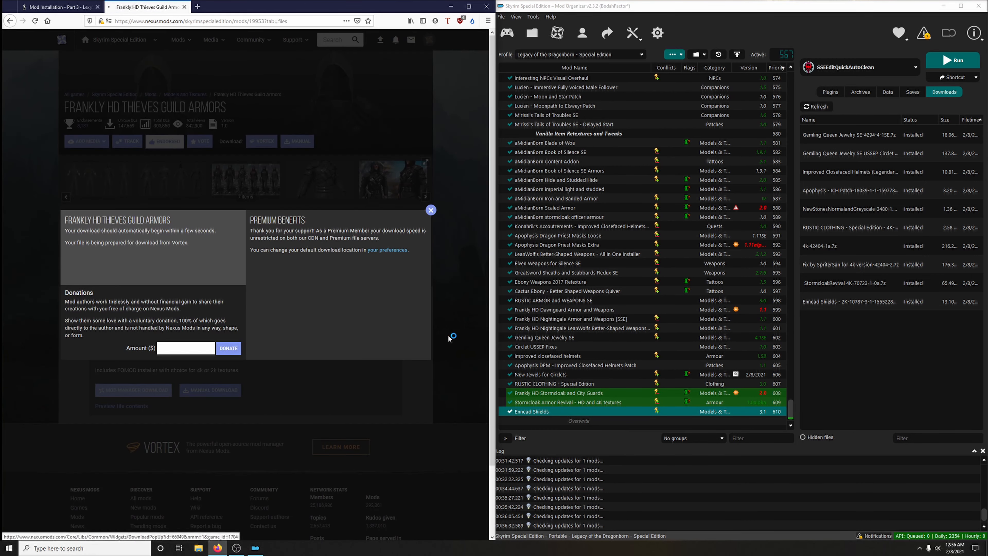
pyautogui.click(431, 210)
pyautogui.click(185, 7)
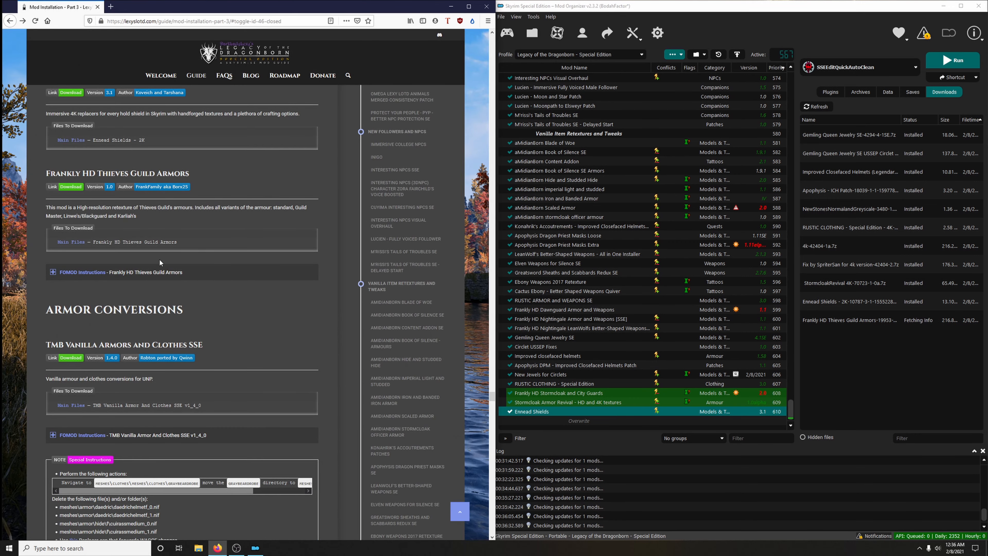
# - Install Frankly HD Thieves Guild Armors with the 4K Resolution option per the guide's FOMOD instructions, and enable the mod
pyautogui.click(263, 269)
pyautogui.scroll(-3, 262, 269)
pyautogui.click(857, 324)
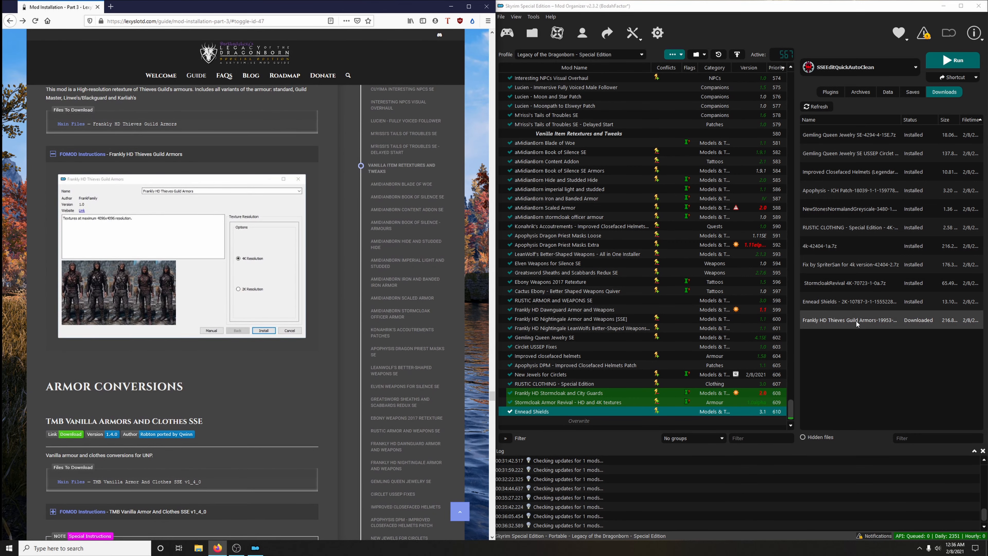
pyautogui.doubleClick(822, 318)
pyautogui.moveTo(574, 175); pyautogui.dragTo(683, 163)
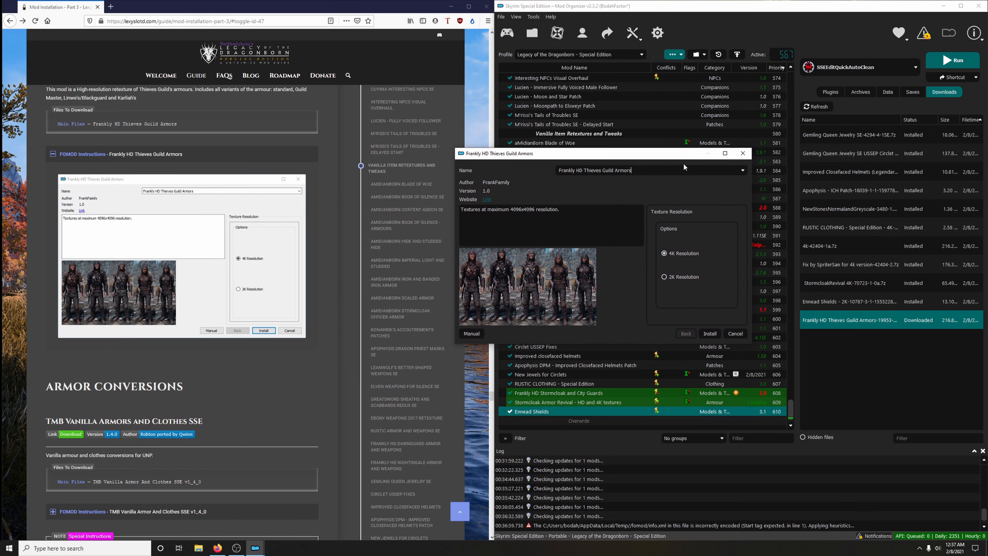
pyautogui.click(711, 333)
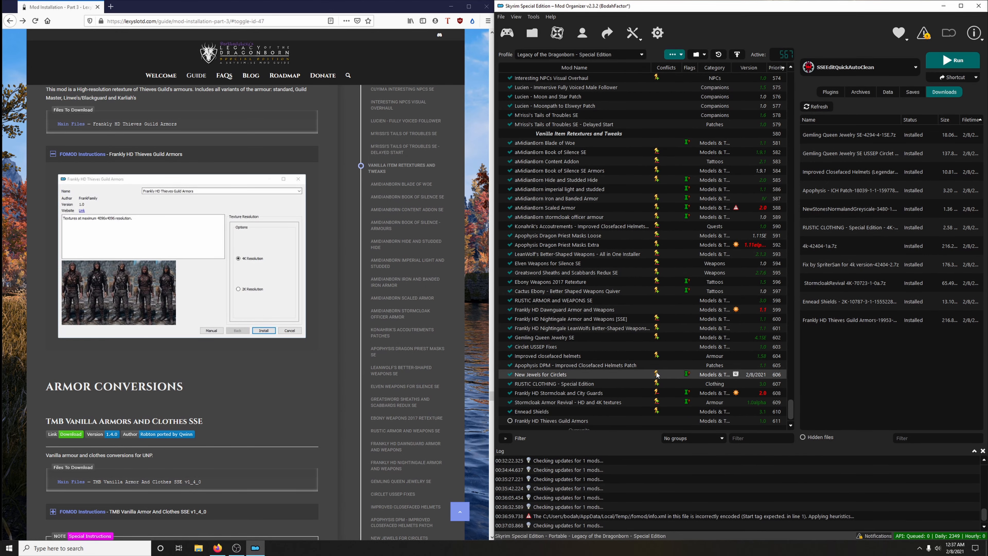
pyautogui.scroll(-1, 513, 412)
pyautogui.click(510, 412)
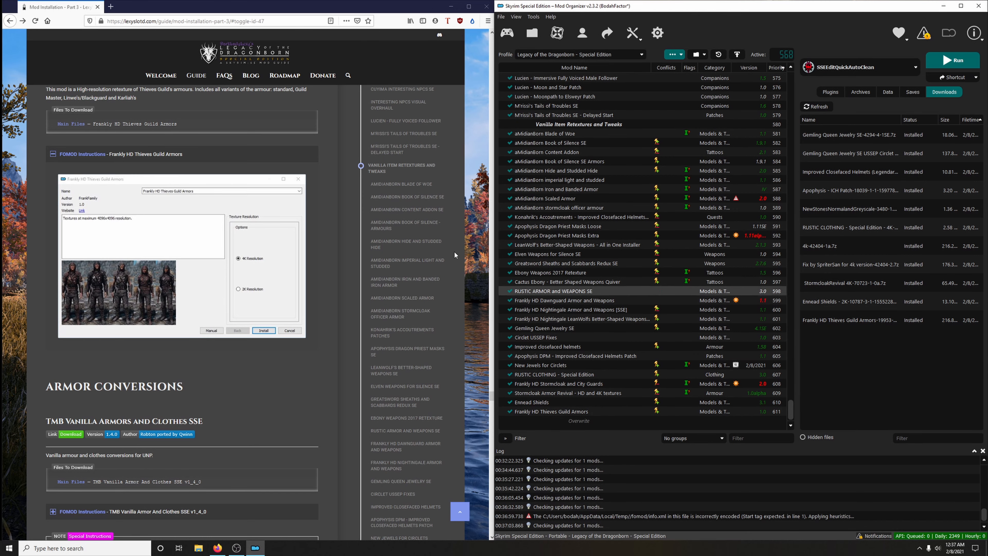
pyautogui.click(307, 155)
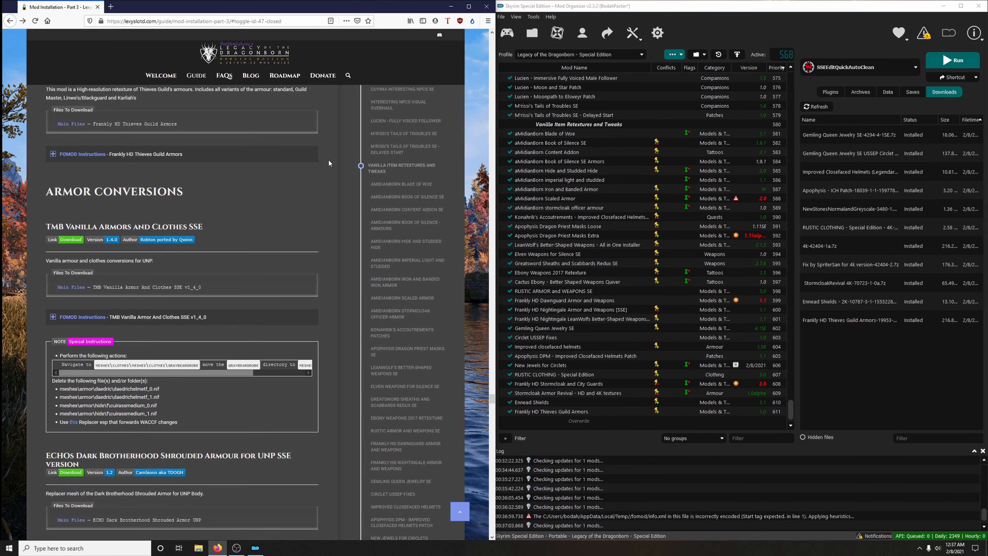
# - Copy the guide's "Armor Conversions" heading and create a separator with that name in the mod list
pyautogui.scroll(-2, 329, 163)
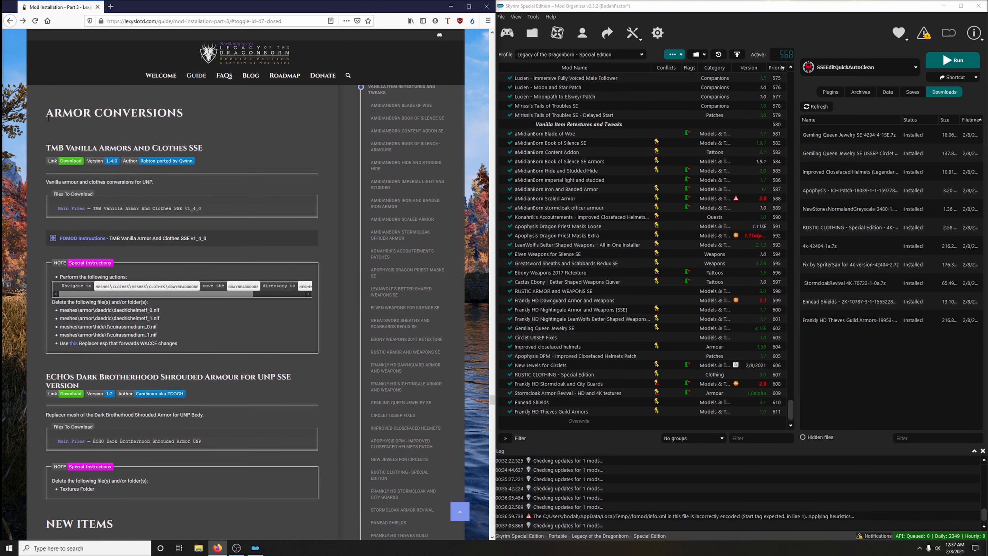
pyautogui.moveTo(43, 118); pyautogui.dragTo(144, 119)
pyautogui.click(128, 136)
pyautogui.scroll(1, 126, 142)
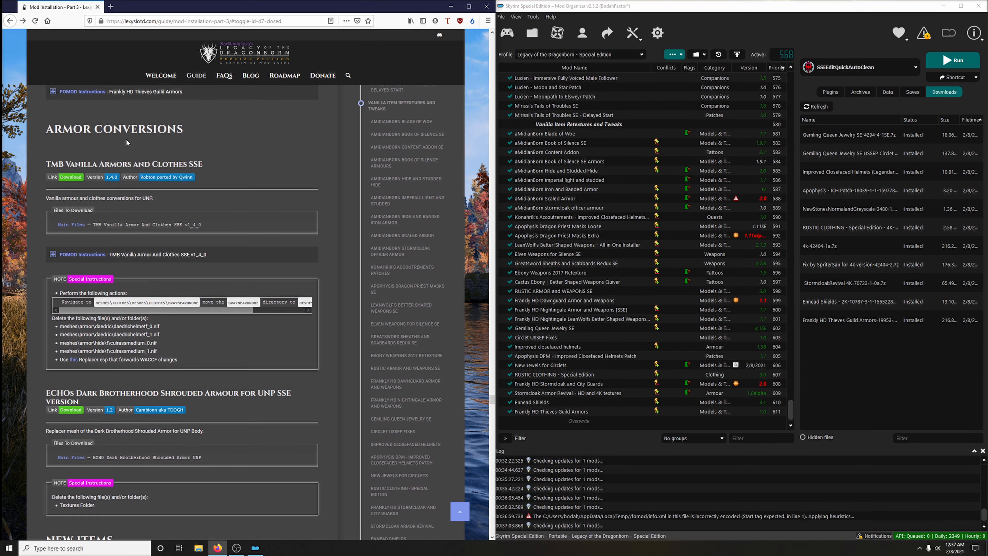
pyautogui.moveTo(48, 149); pyautogui.dragTo(184, 153)
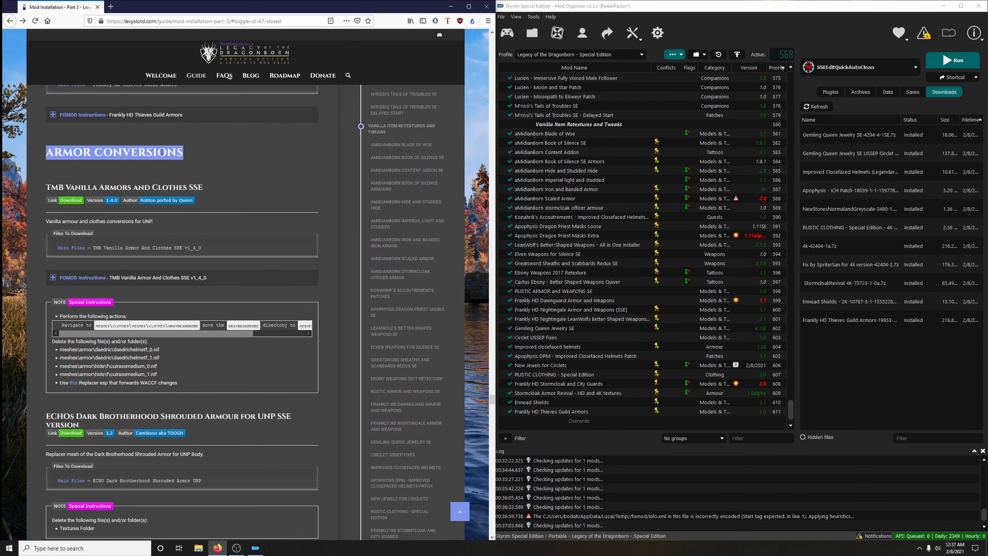
pyautogui.rightClick(161, 149)
pyautogui.click(173, 155)
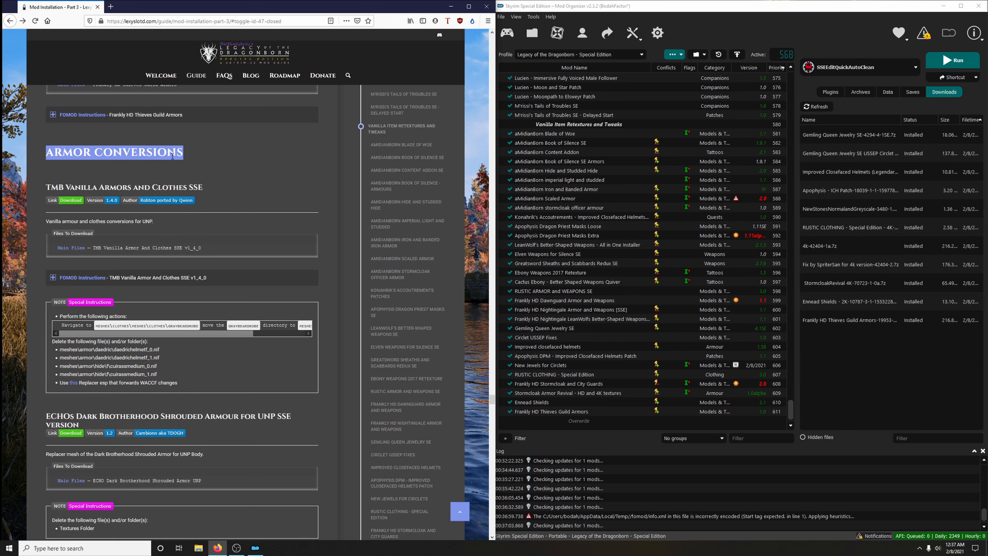
pyautogui.click(674, 57)
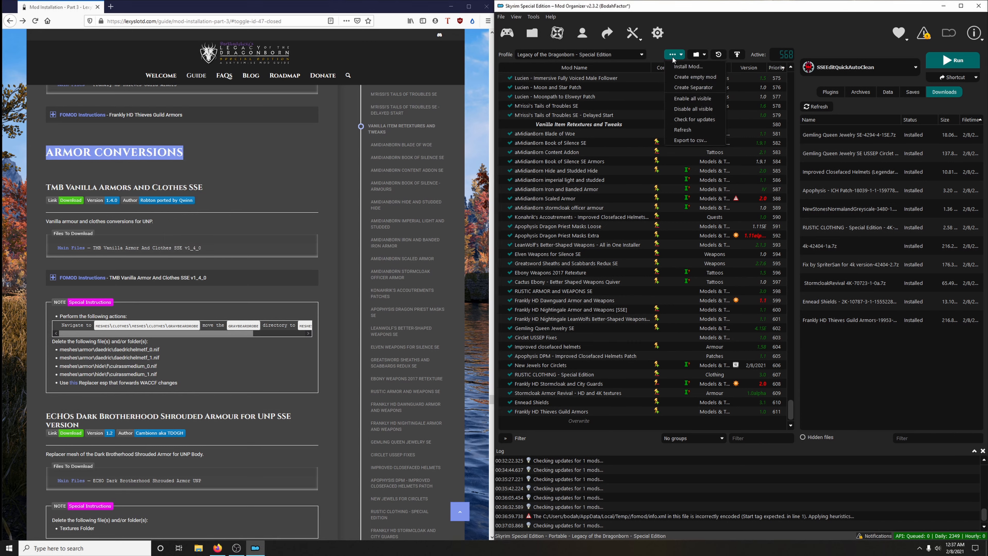
pyautogui.click(692, 88)
pyautogui.rightClick(720, 276)
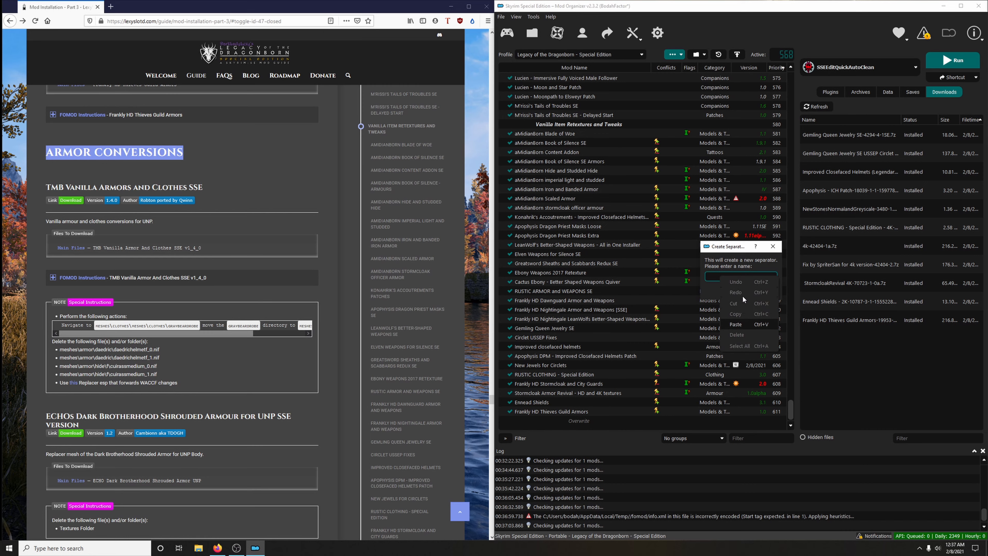
pyautogui.click(739, 327)
pyautogui.click(749, 292)
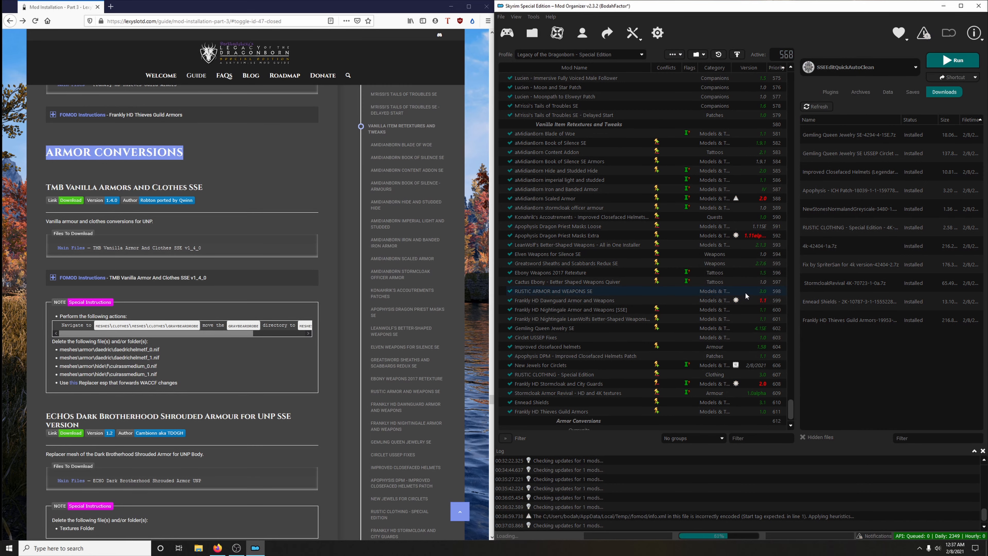
pyautogui.scroll(-1, 742, 289)
pyautogui.click(305, 178)
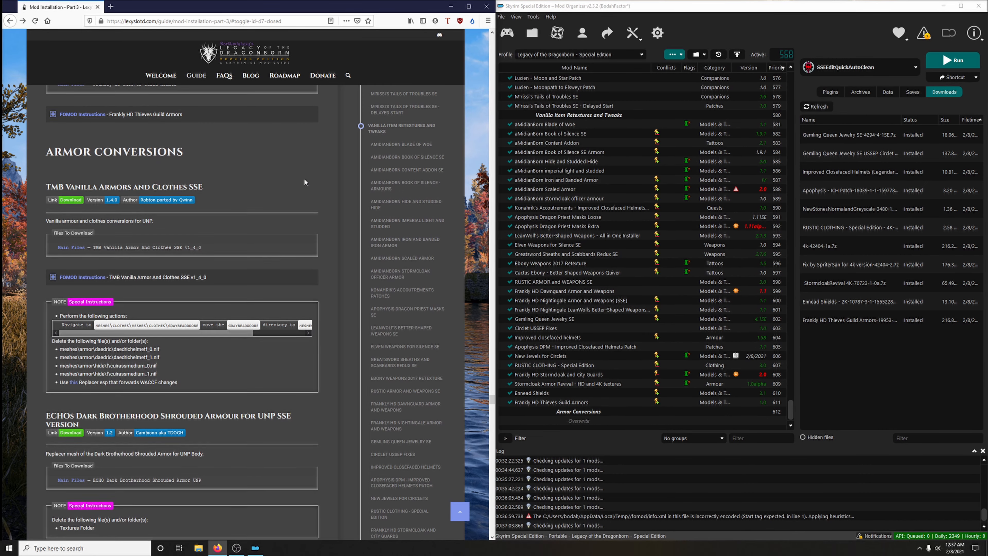
# - Open the guide's TMB Vanilla Armors and Clothes SSE link and download the v1_4_0 main file for the mod manager
pyautogui.scroll(-1, 299, 169)
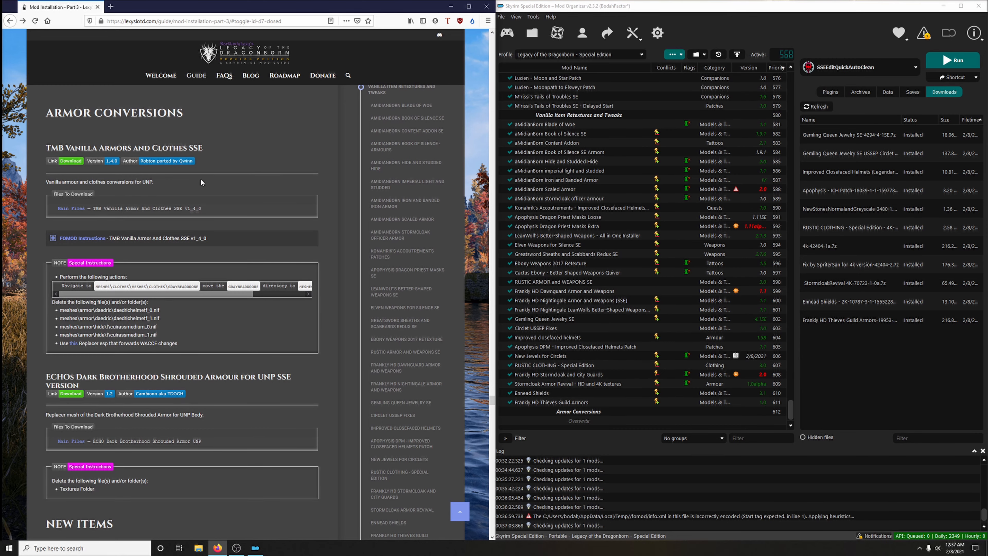
pyautogui.scroll(-1, 200, 179)
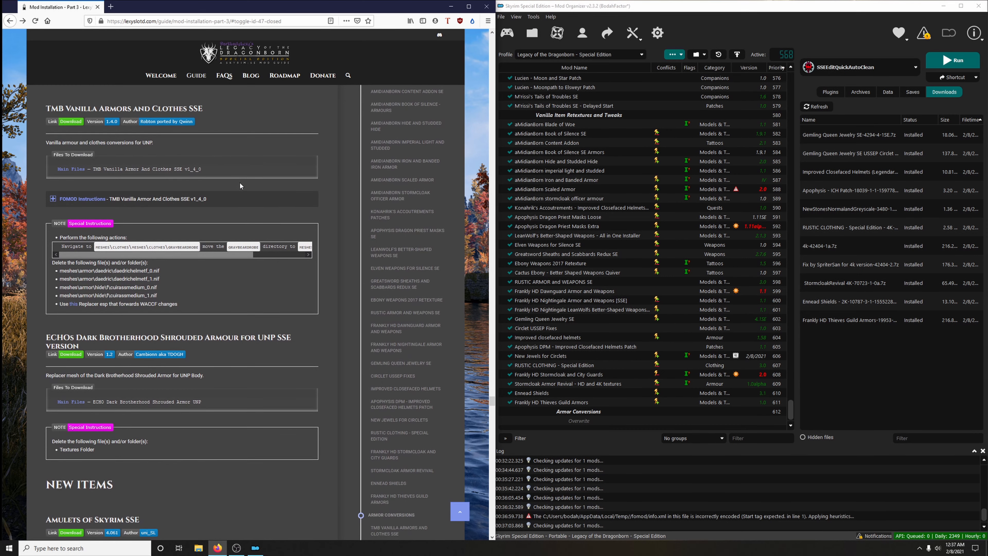
pyautogui.click(75, 125)
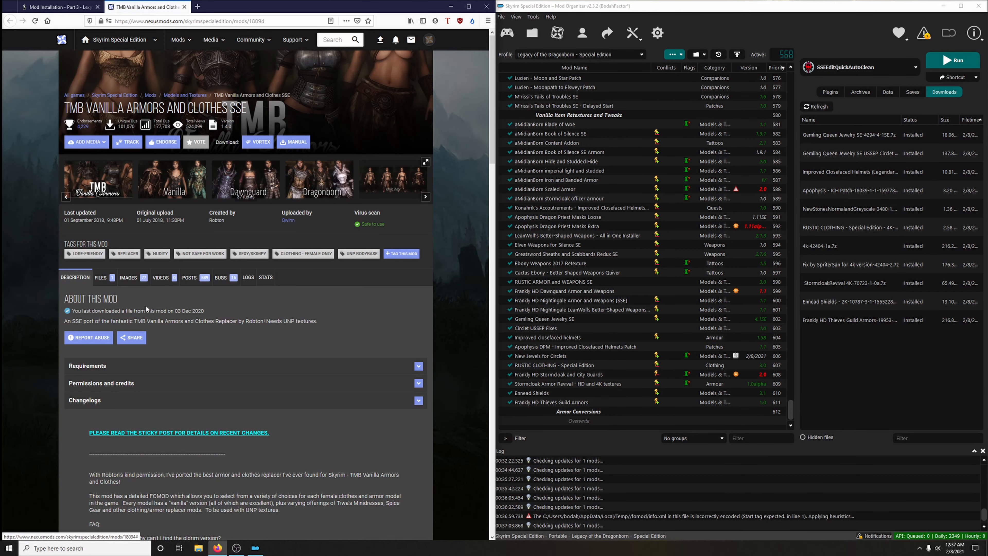
pyautogui.click(102, 277)
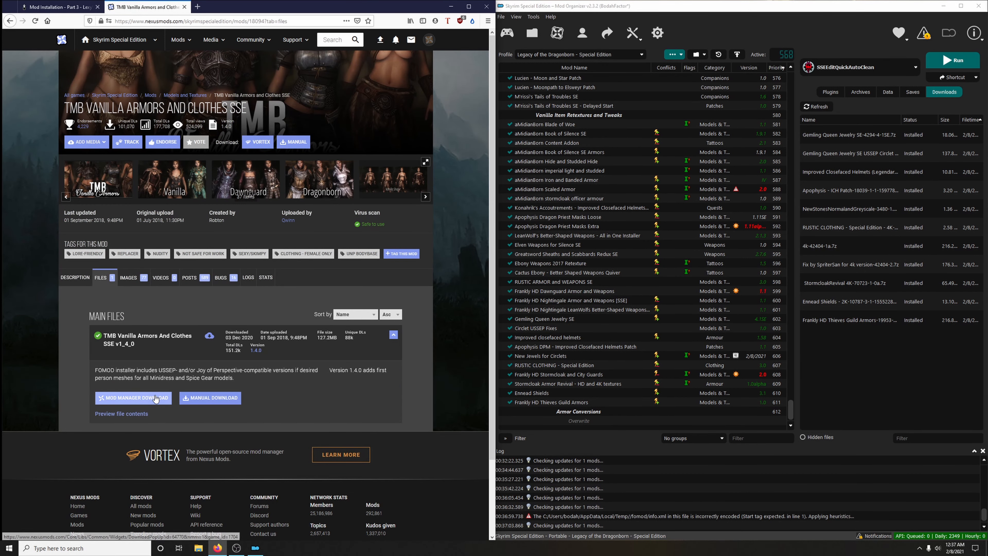
pyautogui.click(156, 398)
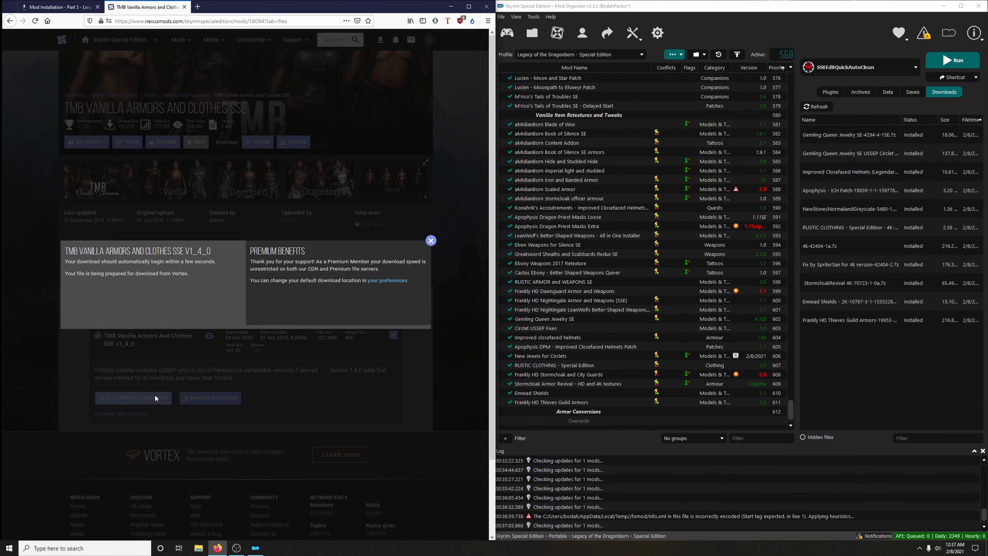
pyautogui.click(433, 242)
pyautogui.click(185, 7)
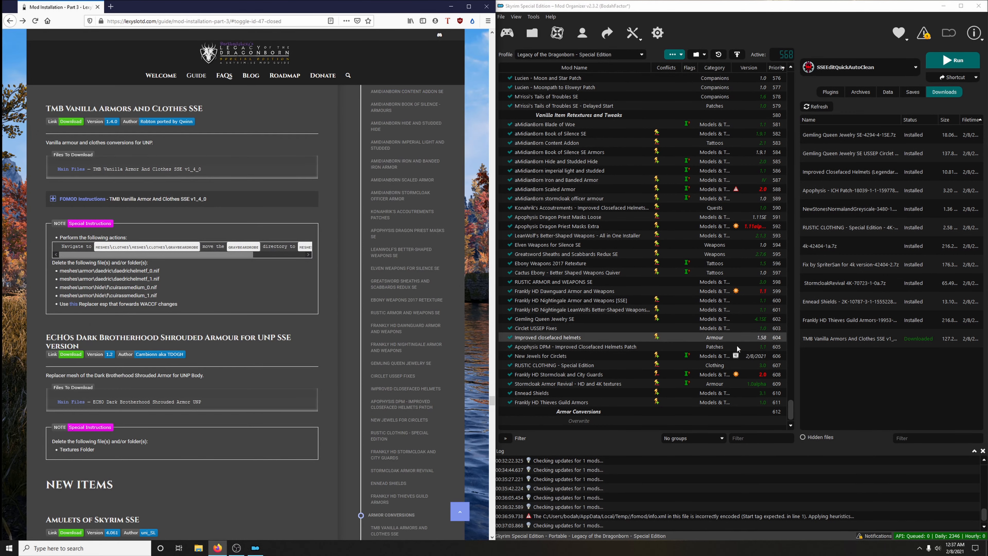
# - Start installing TMB Vanilla Armors and Clothes SSE, expand the guide's FOMOD instructions for it, and choose the USSEP Compatible Version
pyautogui.doubleClick(850, 336)
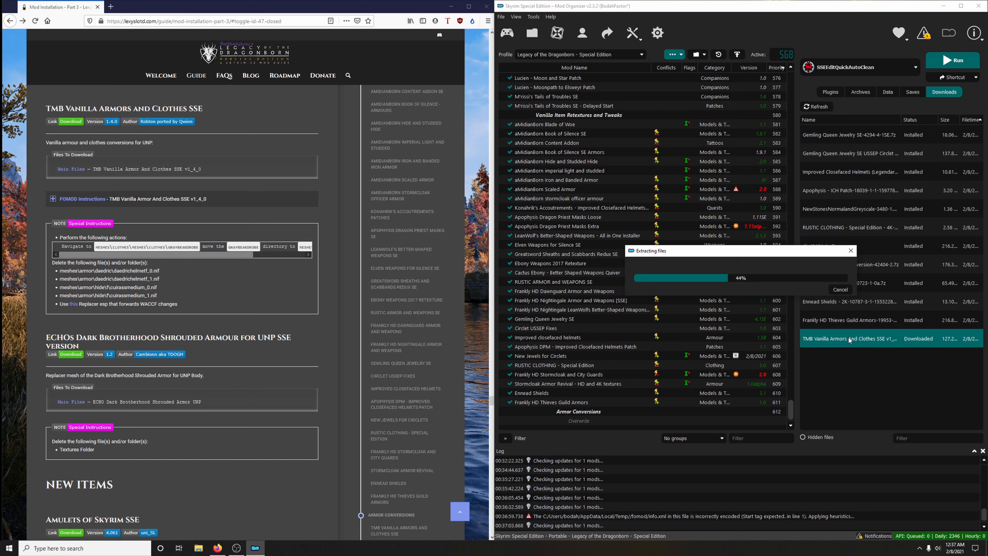
pyautogui.moveTo(518, 175); pyautogui.dragTo(683, 87)
pyautogui.click(125, 203)
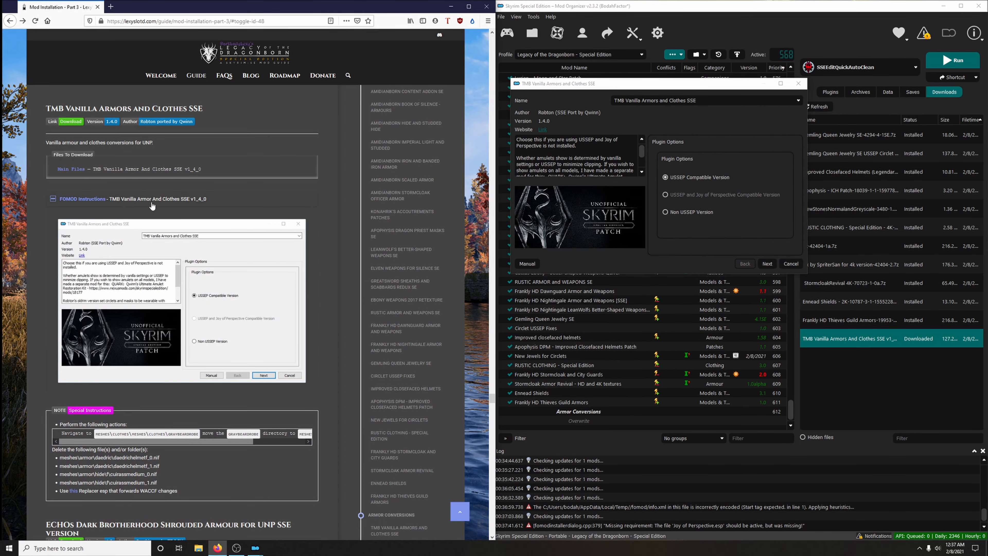
pyautogui.scroll(-3, 152, 207)
pyautogui.moveTo(688, 195)
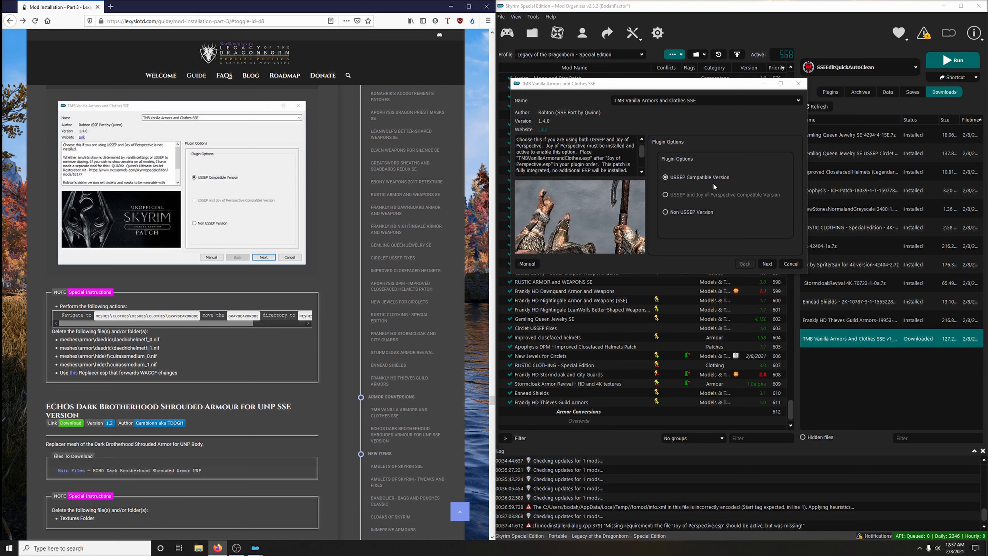
pyautogui.click(767, 264)
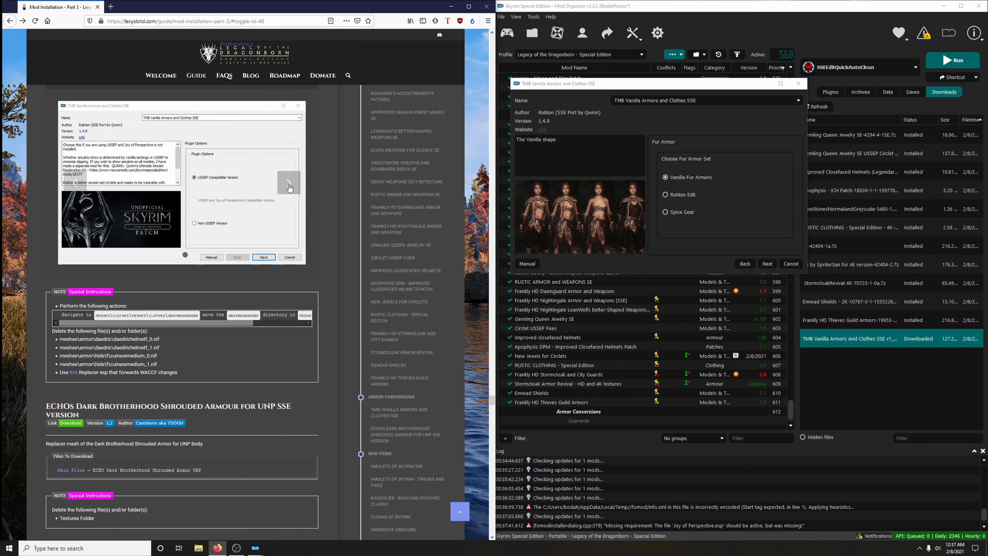
# - Check the guide's remaining FOMOD slides, then keep the vanilla variants for the Fur through Thieves Guild armor sets, with Blades Light Armor for Blades
pyautogui.click(289, 186)
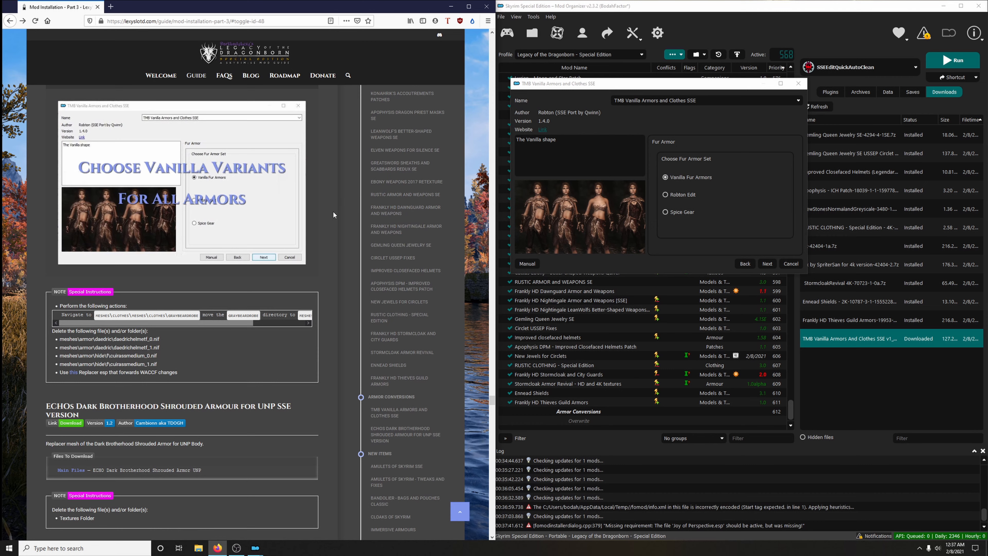
pyautogui.click(280, 194)
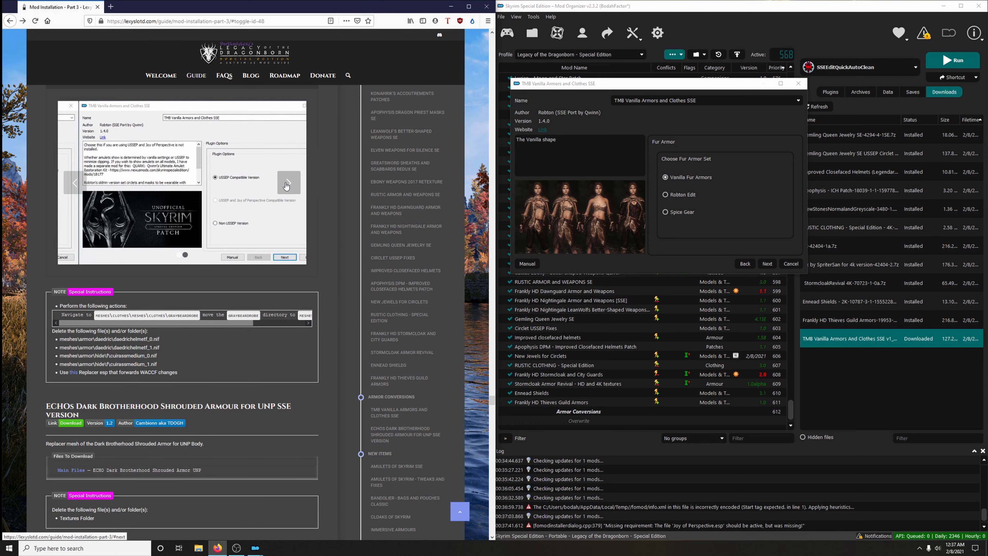
pyautogui.click(767, 263)
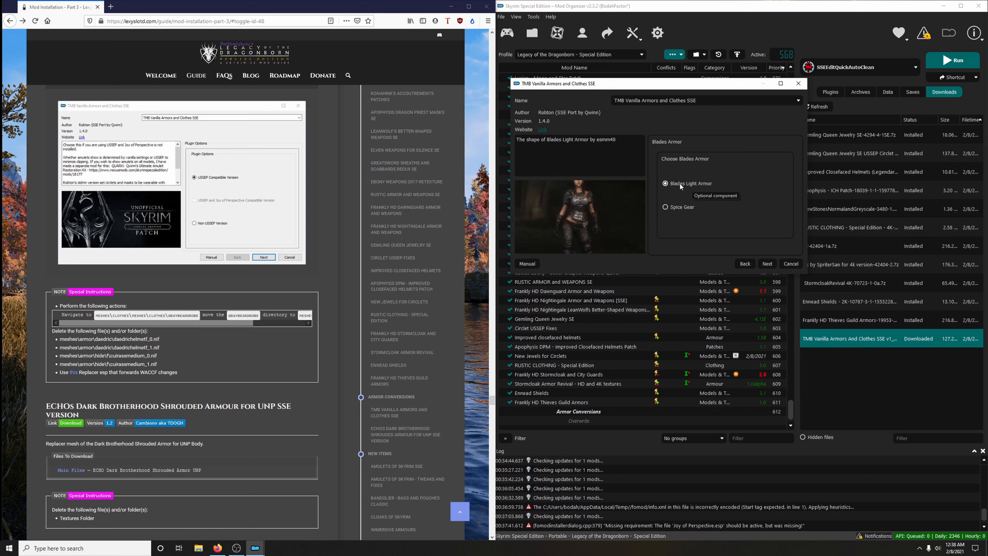
pyautogui.click(767, 264)
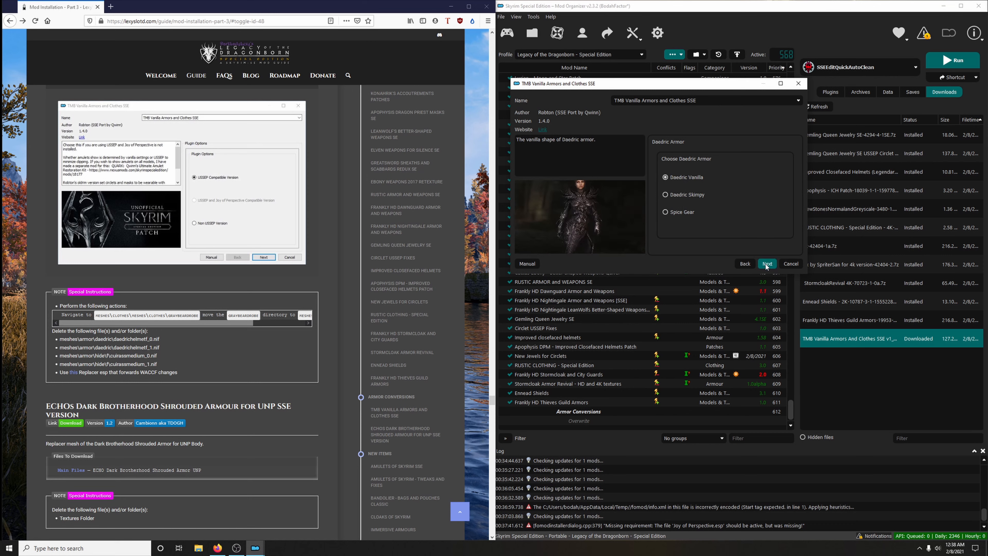
pyautogui.click(766, 265)
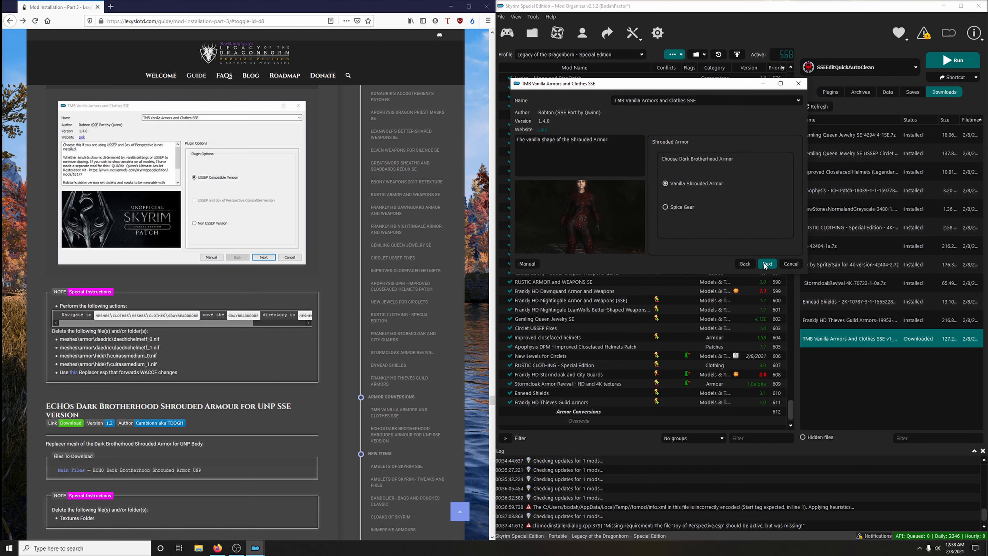
pyautogui.click(765, 266)
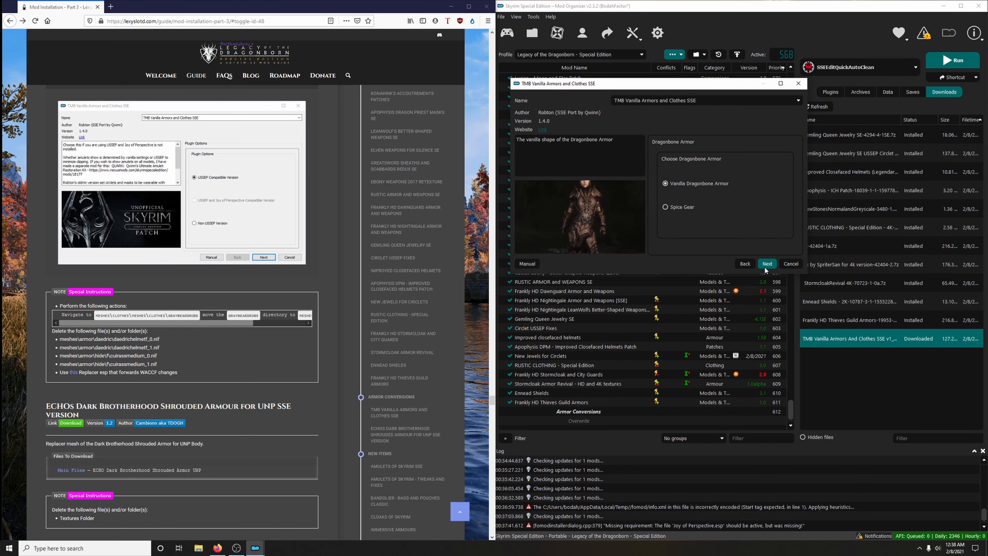
pyautogui.click(765, 266)
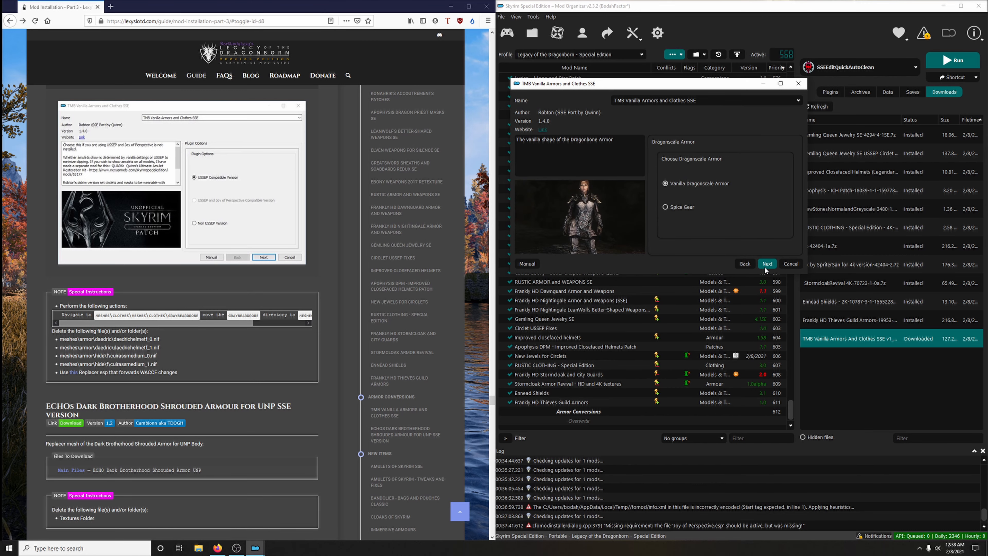
pyautogui.click(765, 265)
pyautogui.click(764, 265)
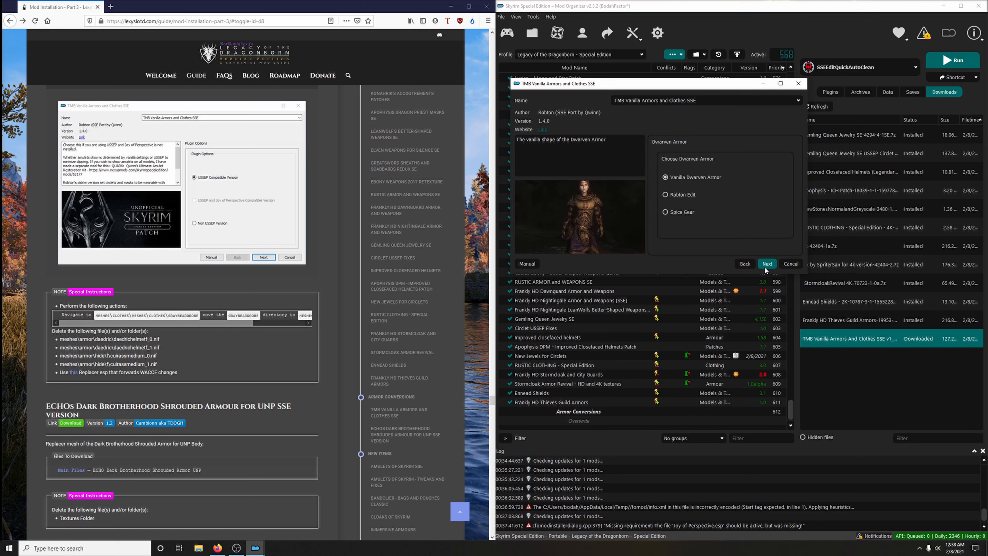
pyautogui.click(765, 265)
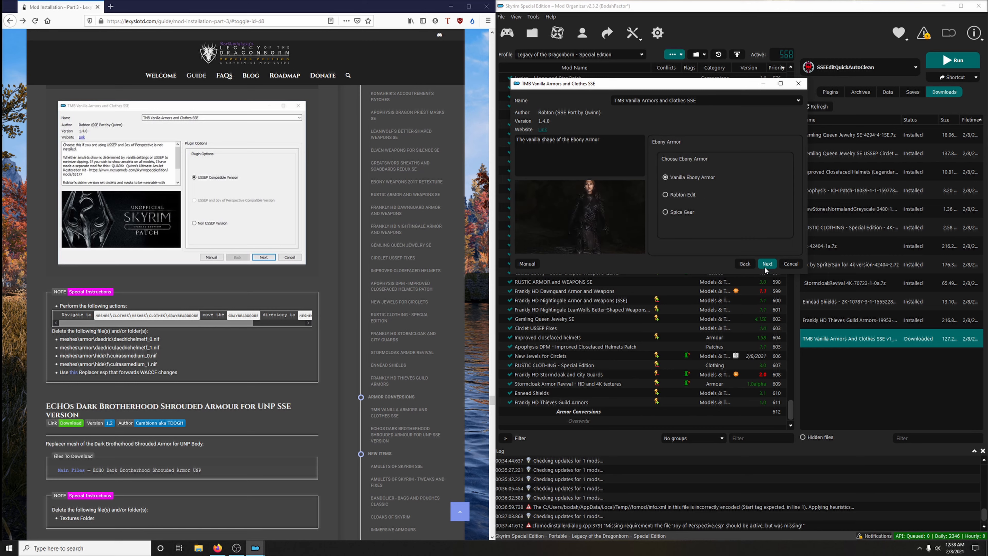
pyautogui.click(764, 267)
pyautogui.click(765, 266)
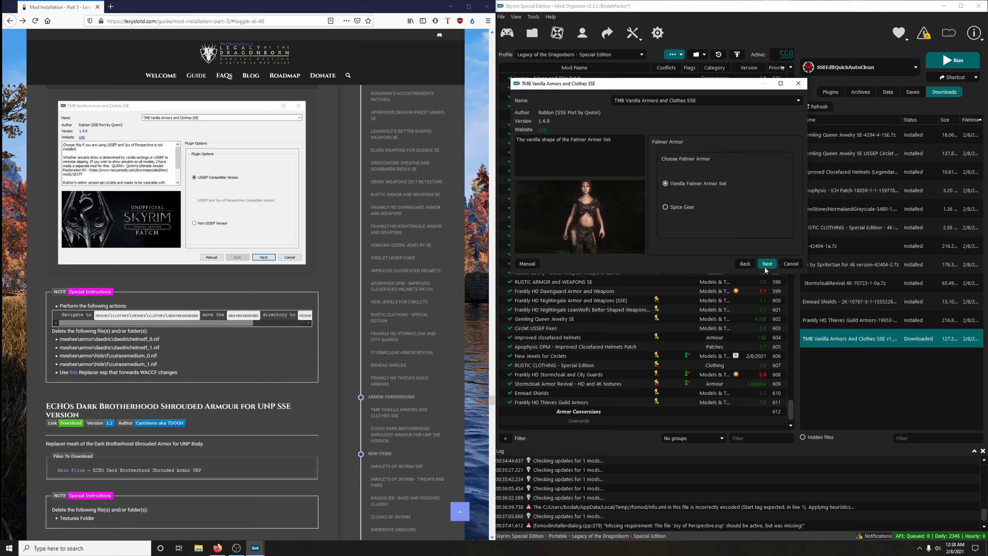
pyautogui.click(765, 266)
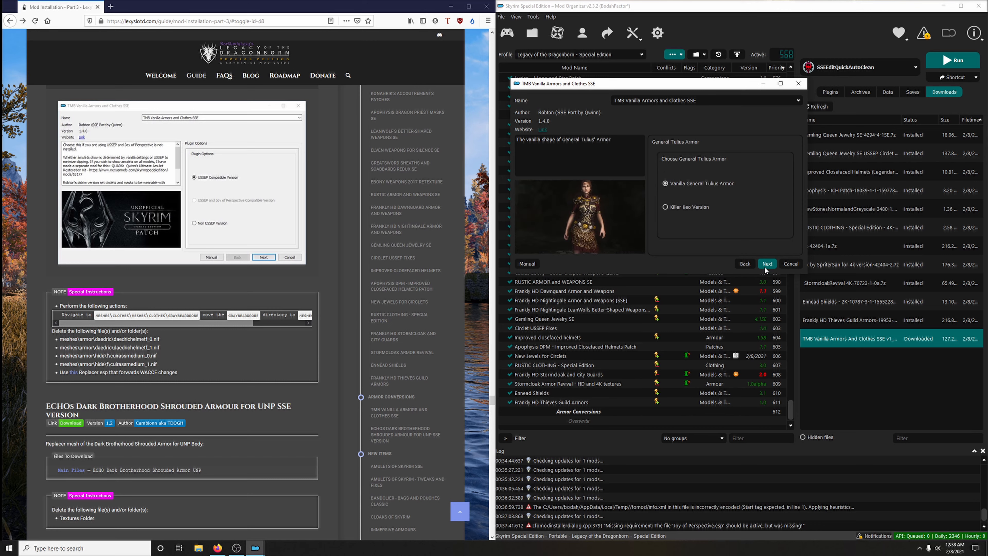
pyautogui.click(764, 267)
pyautogui.click(765, 267)
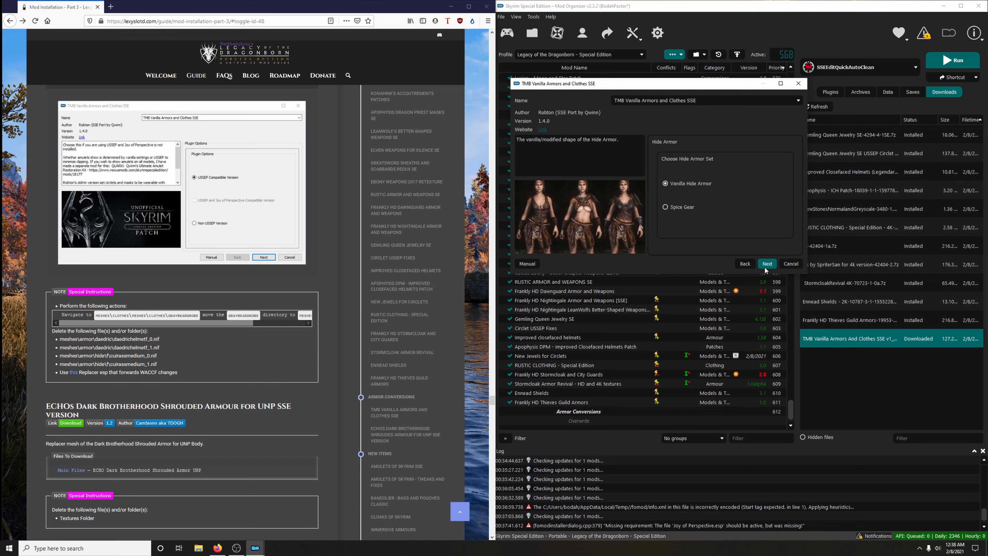
pyautogui.click(765, 267)
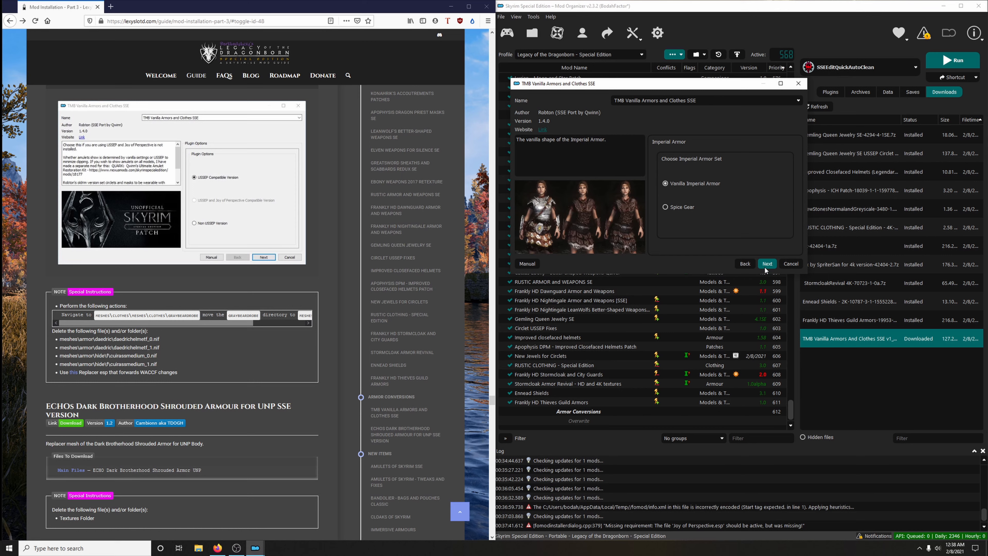
pyautogui.click(765, 267)
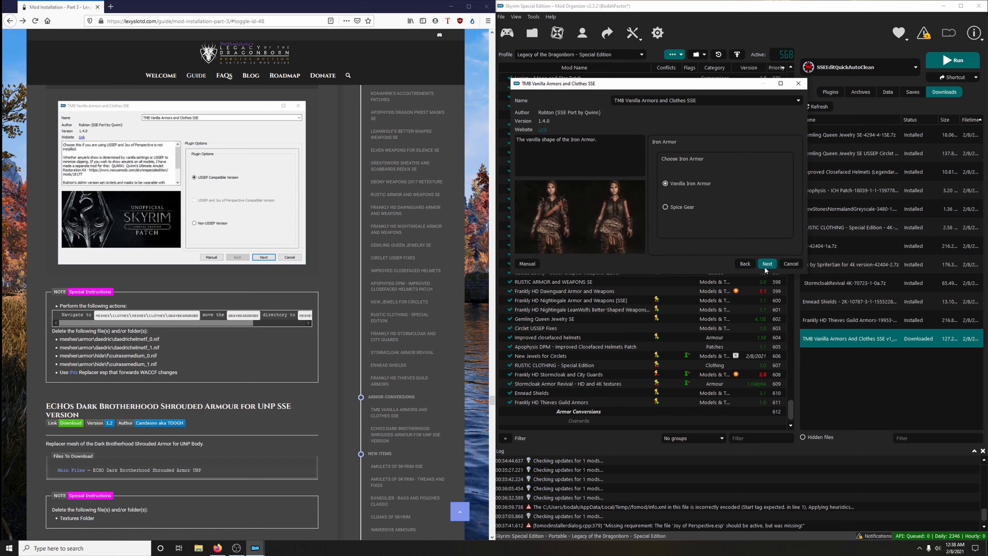
pyautogui.click(765, 267)
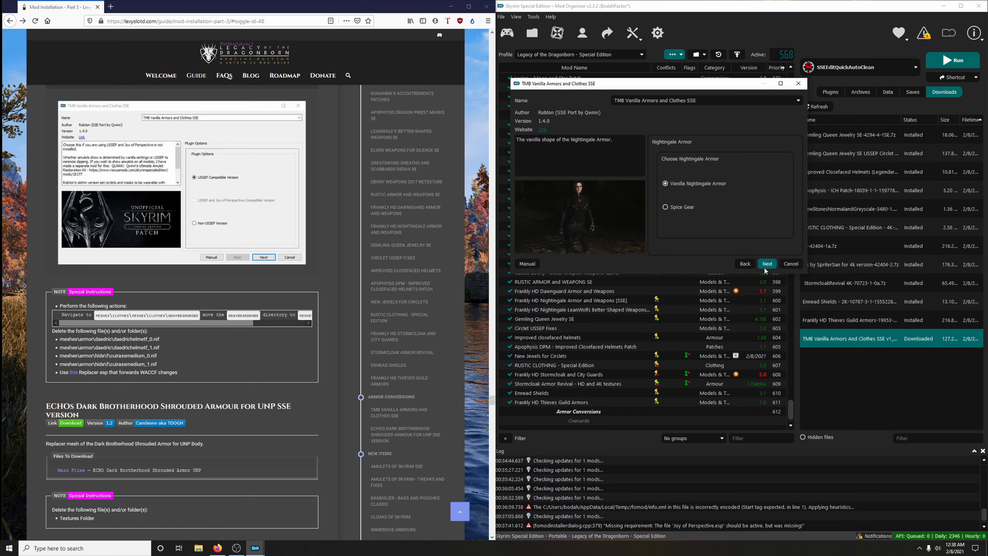
pyautogui.click(765, 266)
pyautogui.click(765, 267)
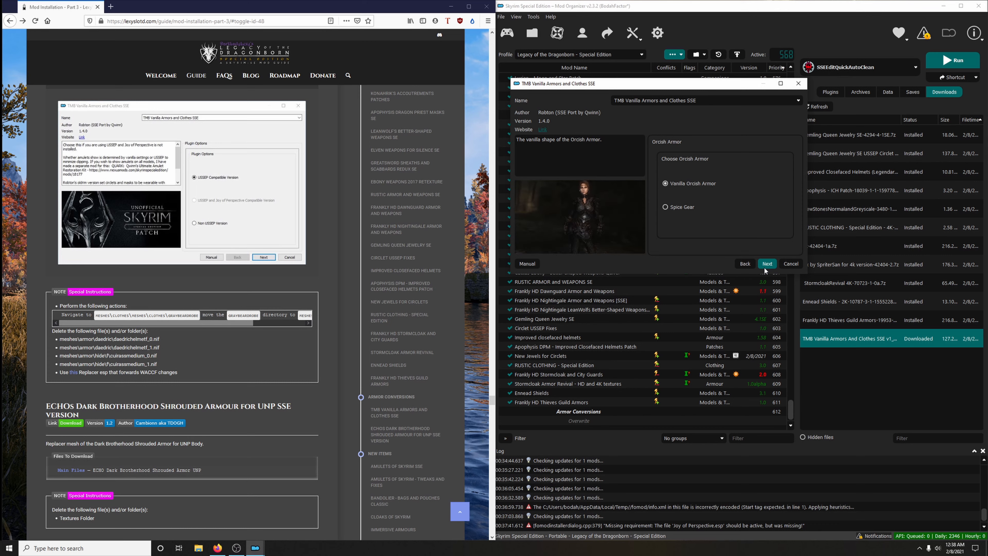
pyautogui.click(765, 267)
pyautogui.click(765, 266)
pyautogui.click(765, 267)
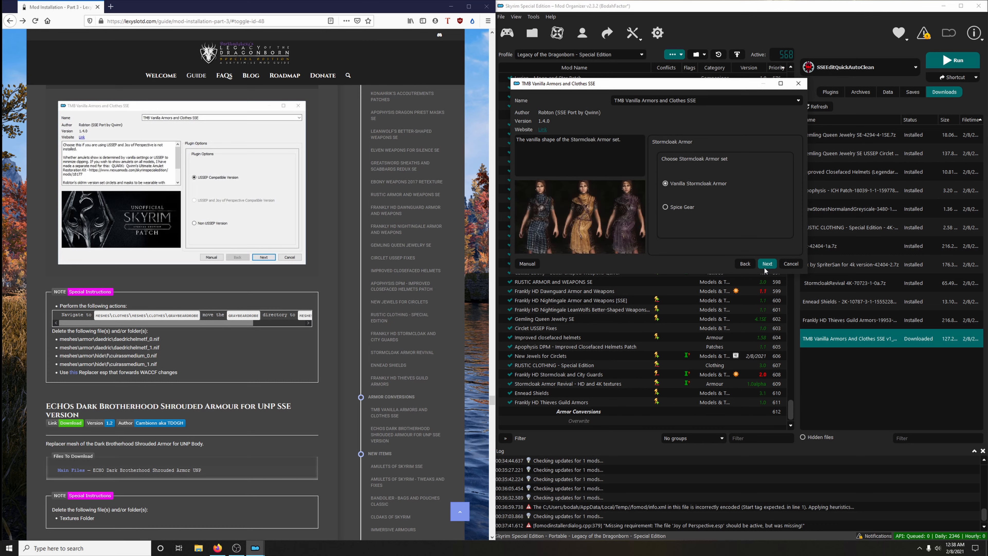
pyautogui.click(765, 266)
pyautogui.click(764, 268)
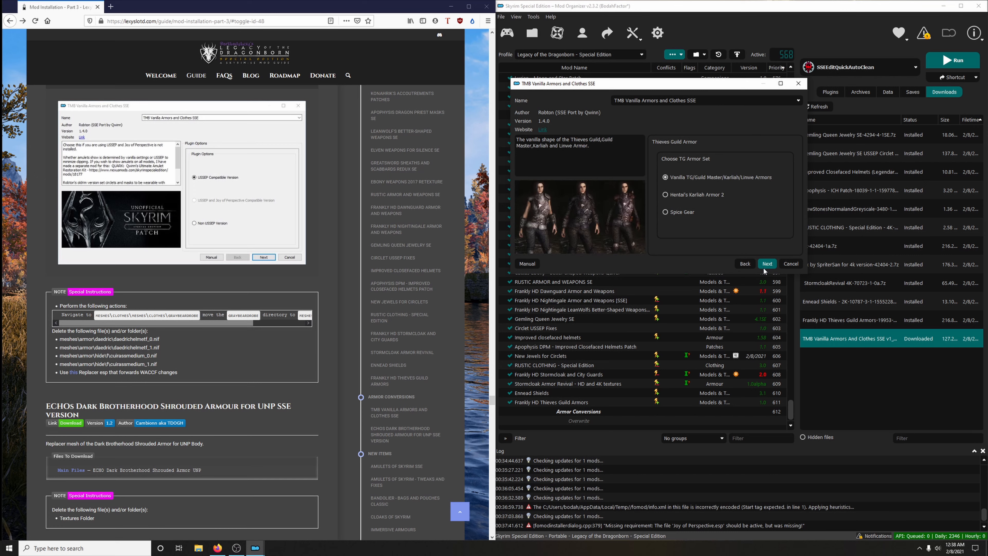
pyautogui.click(764, 267)
# - Keep the vanilla variant for every remaining outfit from Thieves Guild Armor through Temple Robes and install TMB Vanilla Armors and Clothes SSE
pyautogui.click(763, 268)
pyautogui.click(764, 268)
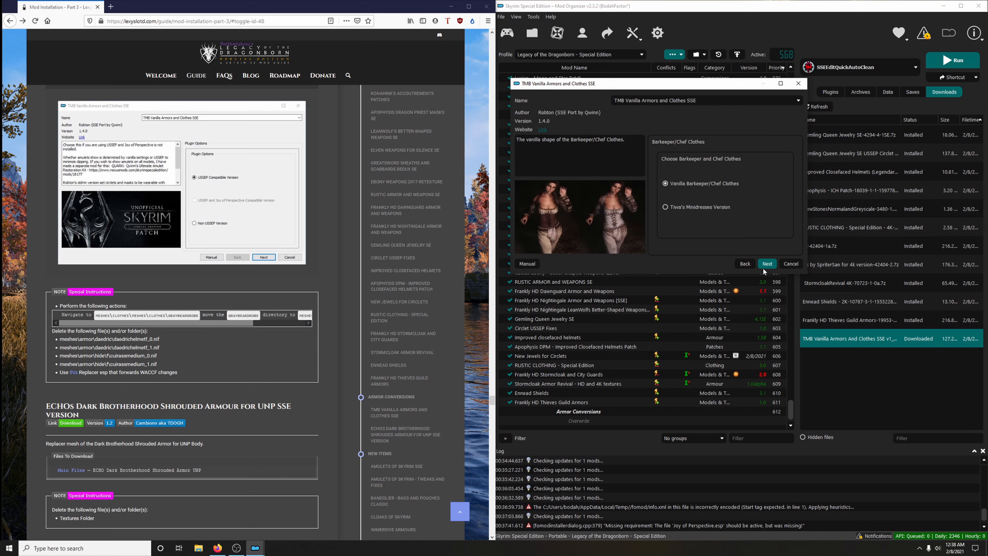
pyautogui.click(763, 268)
pyautogui.click(763, 267)
pyautogui.click(763, 267)
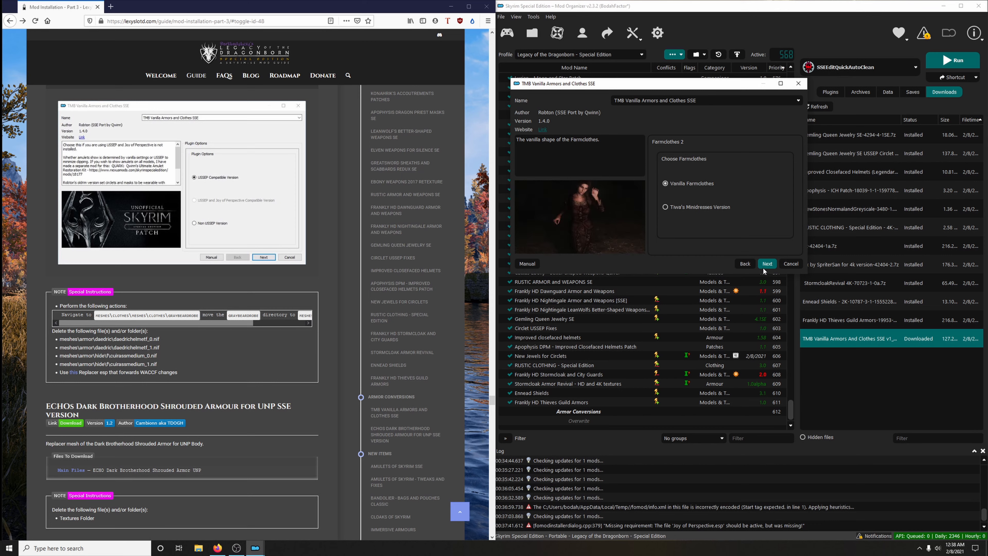
pyautogui.click(763, 267)
pyautogui.click(764, 267)
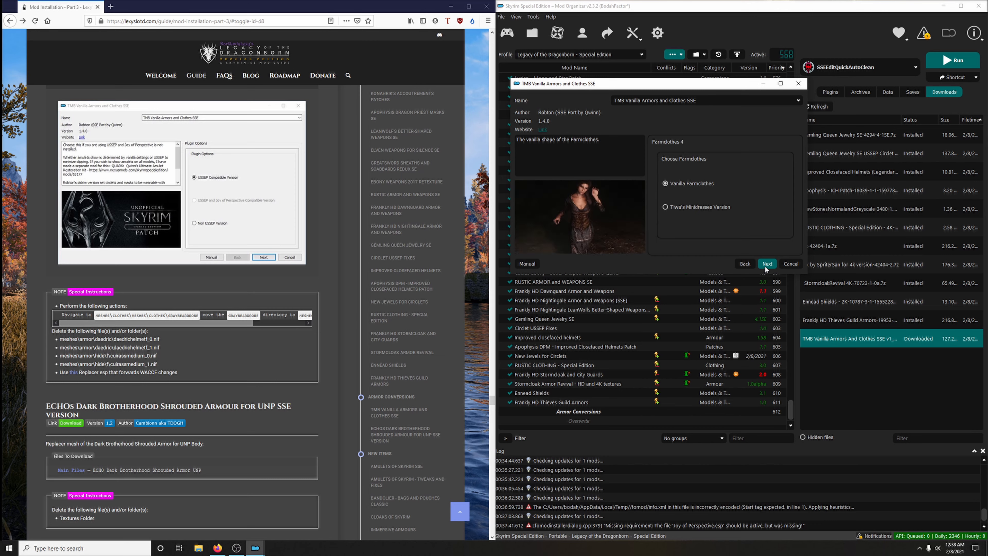
pyautogui.click(765, 267)
pyautogui.click(765, 267)
pyautogui.click(766, 267)
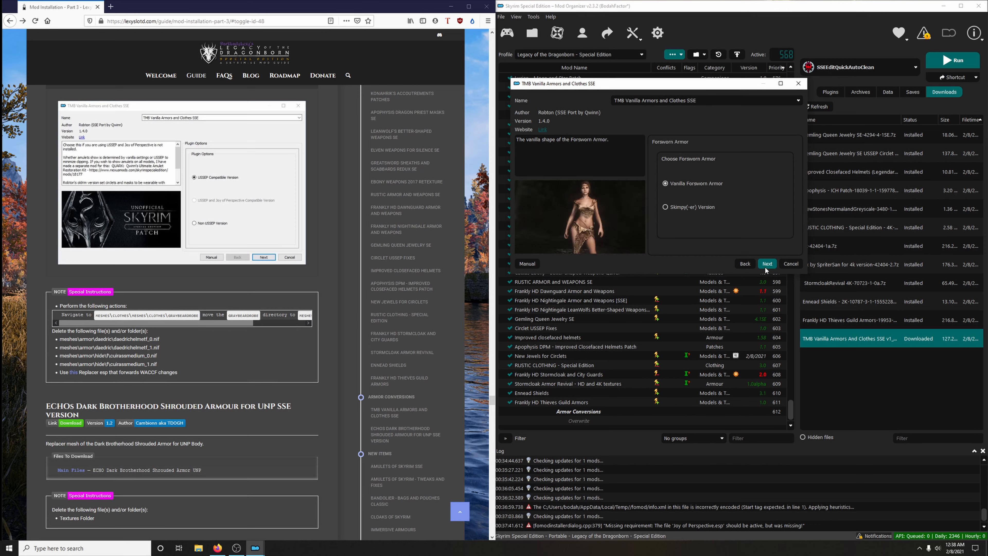
pyautogui.click(766, 267)
pyautogui.click(766, 267)
pyautogui.click(767, 266)
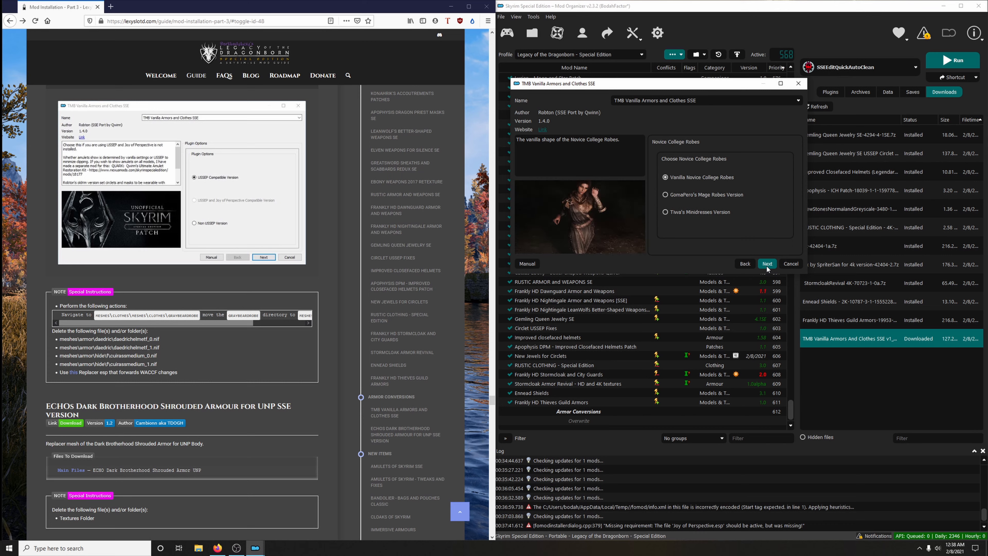
pyautogui.click(767, 265)
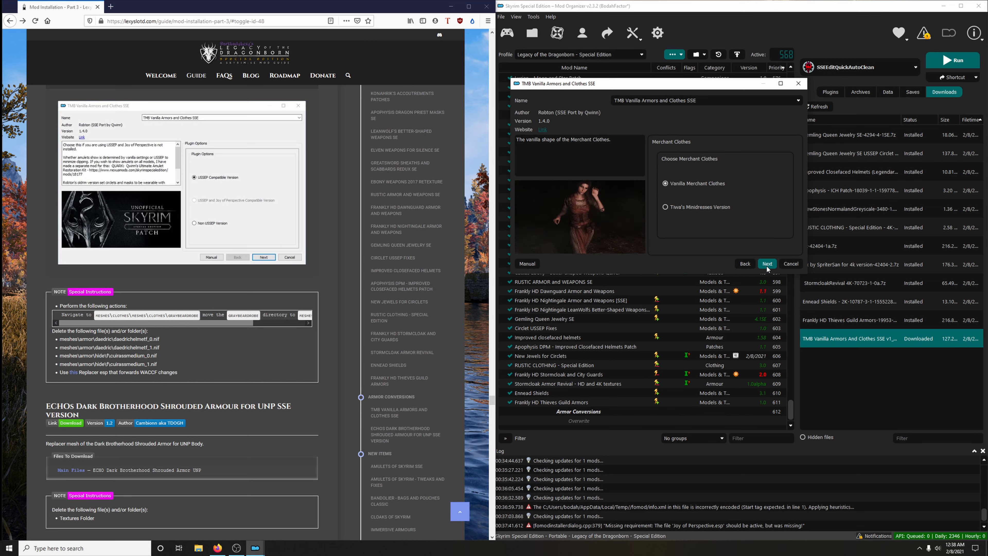
pyautogui.click(766, 265)
pyautogui.click(767, 265)
pyautogui.click(767, 265)
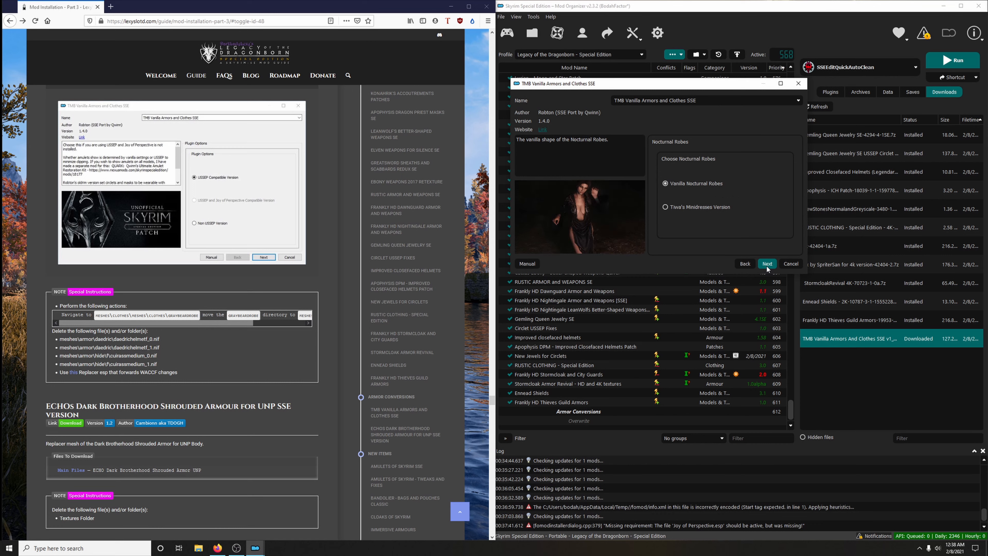
pyautogui.click(766, 266)
pyautogui.click(767, 265)
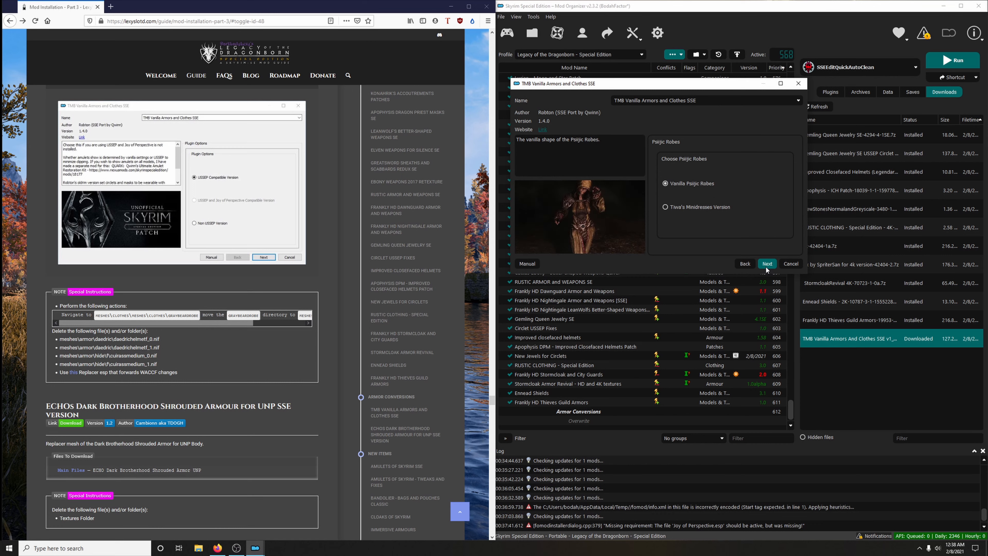
pyautogui.click(766, 265)
pyautogui.click(767, 266)
pyautogui.click(766, 265)
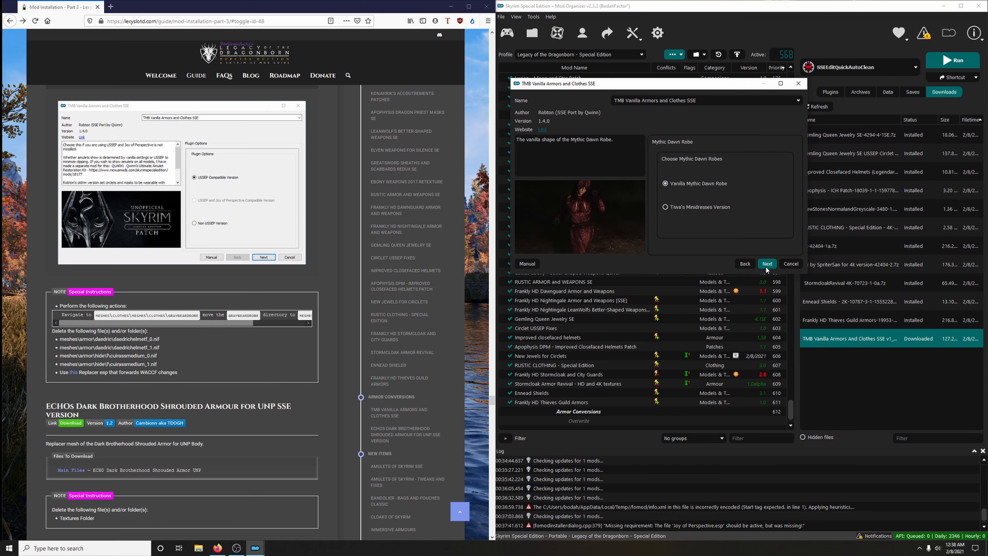
pyautogui.click(766, 265)
pyautogui.click(766, 265)
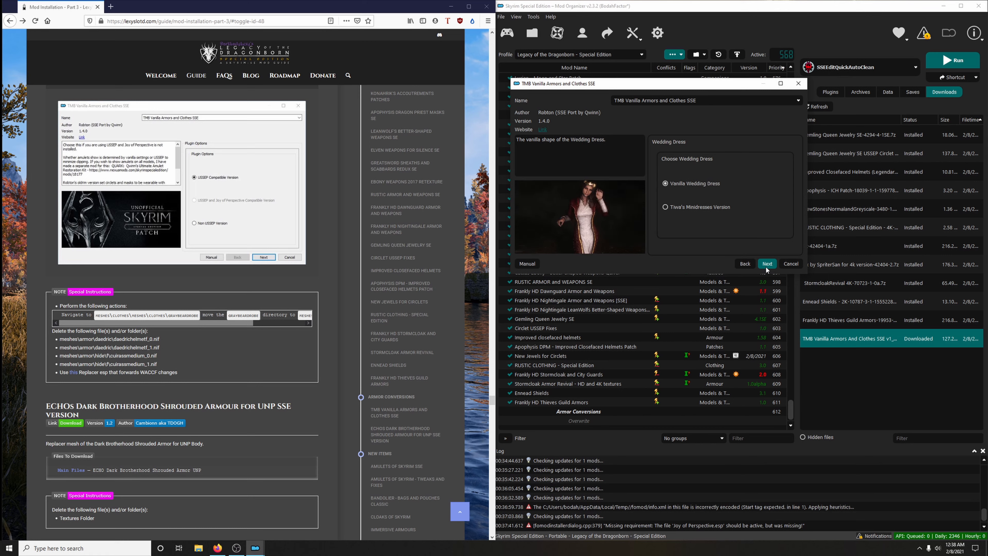
pyautogui.click(766, 265)
pyautogui.click(765, 265)
pyautogui.click(766, 265)
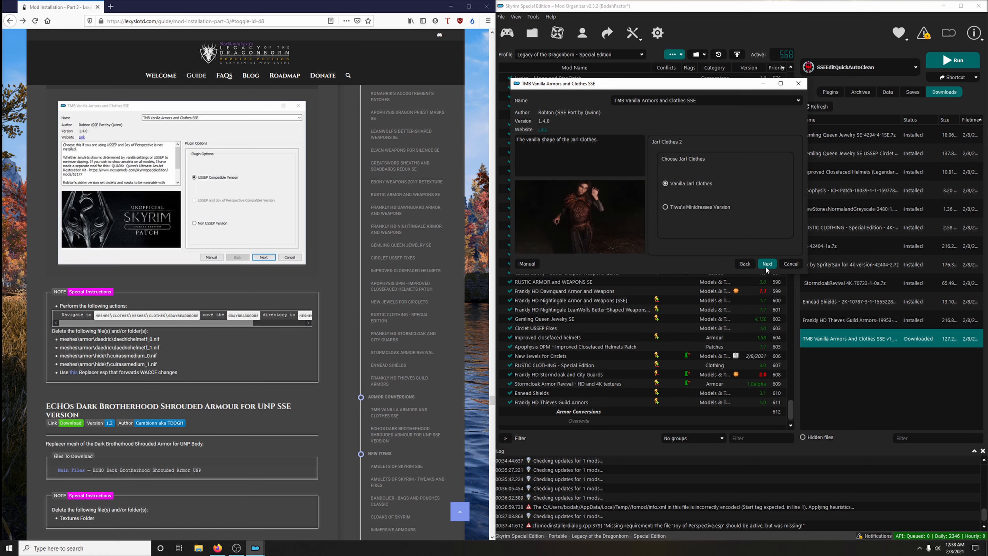
pyautogui.click(765, 265)
pyautogui.click(765, 266)
pyautogui.click(766, 266)
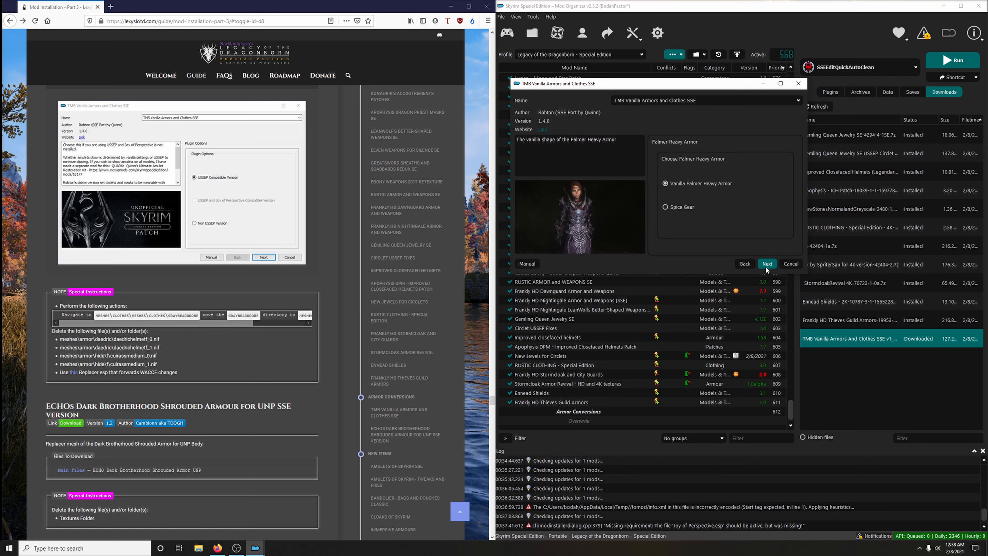
pyautogui.click(766, 265)
pyautogui.click(766, 265)
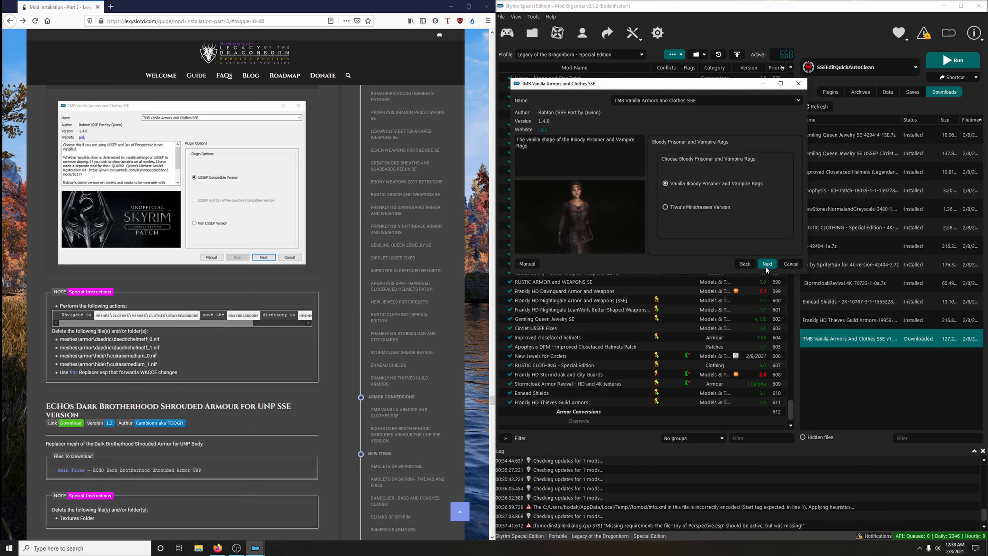
pyautogui.click(765, 266)
pyautogui.click(765, 266)
pyautogui.click(766, 266)
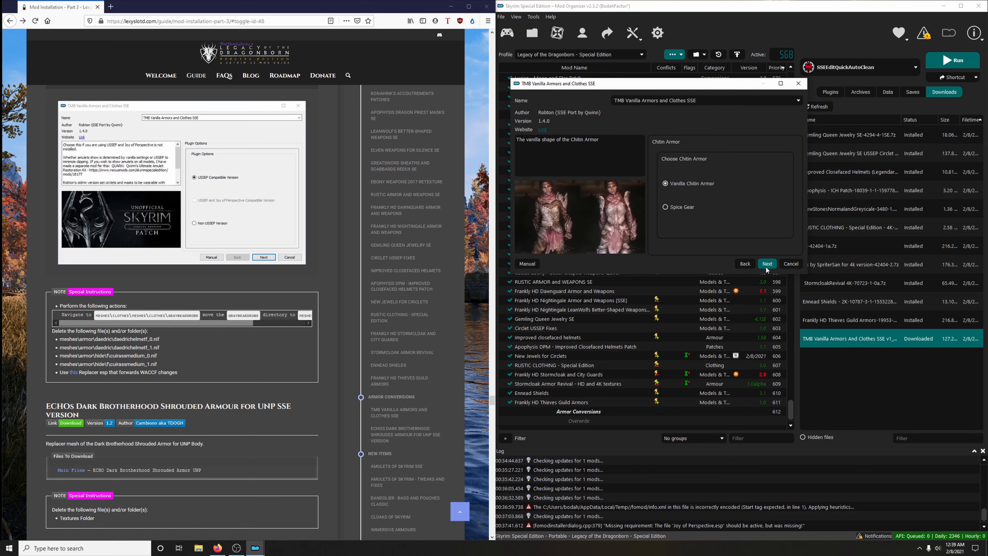
pyautogui.click(766, 266)
pyautogui.click(766, 266)
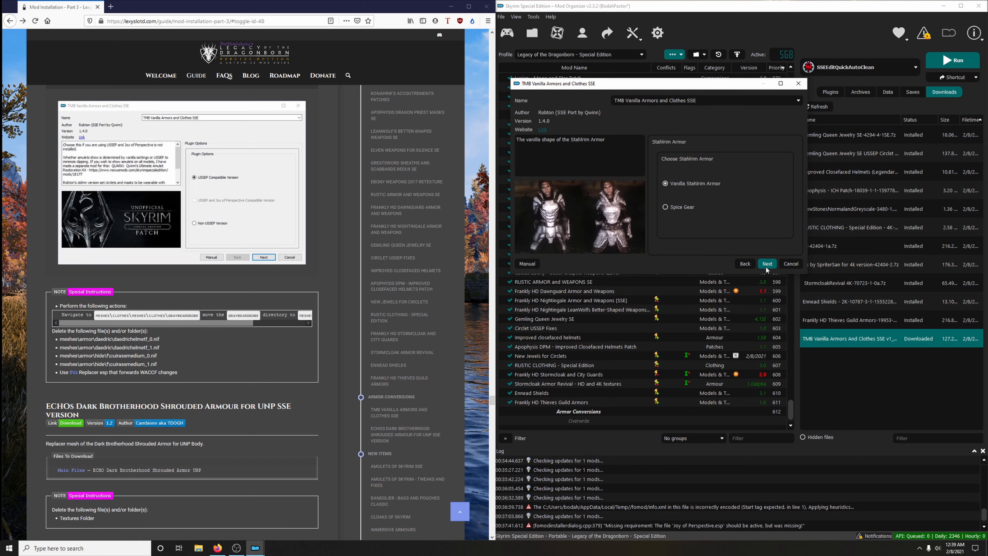
pyautogui.click(766, 265)
pyautogui.click(766, 266)
pyautogui.click(766, 266)
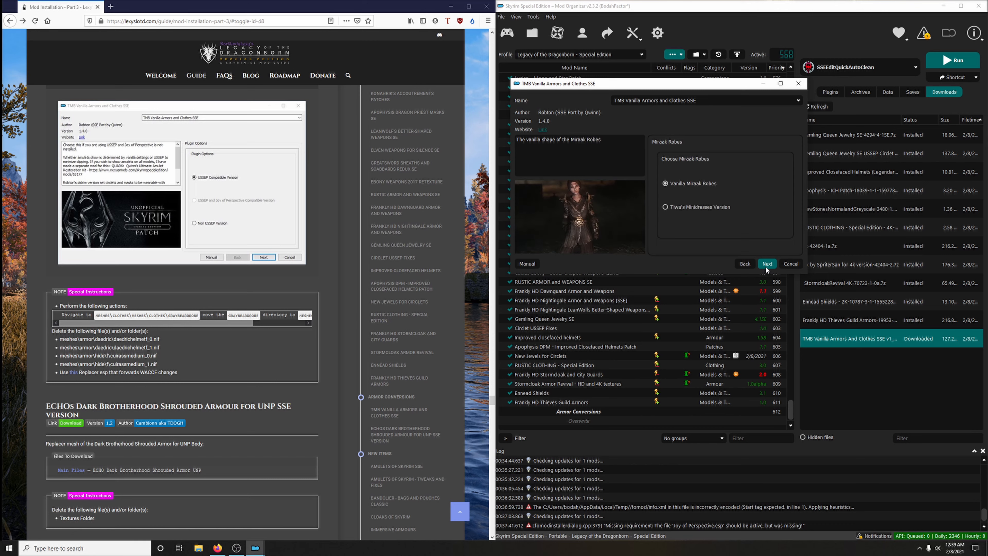
pyautogui.click(766, 266)
pyautogui.click(765, 265)
pyautogui.click(765, 266)
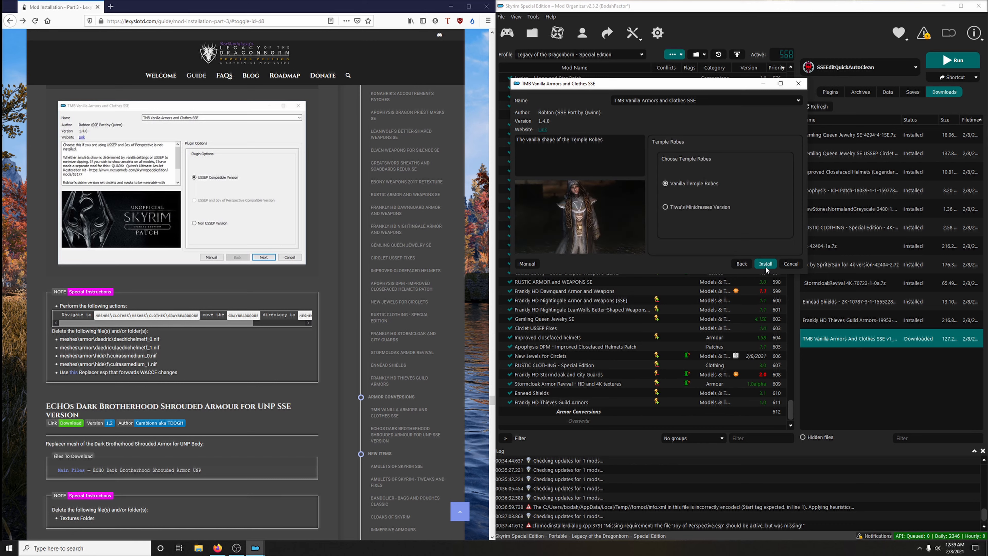
pyautogui.click(766, 265)
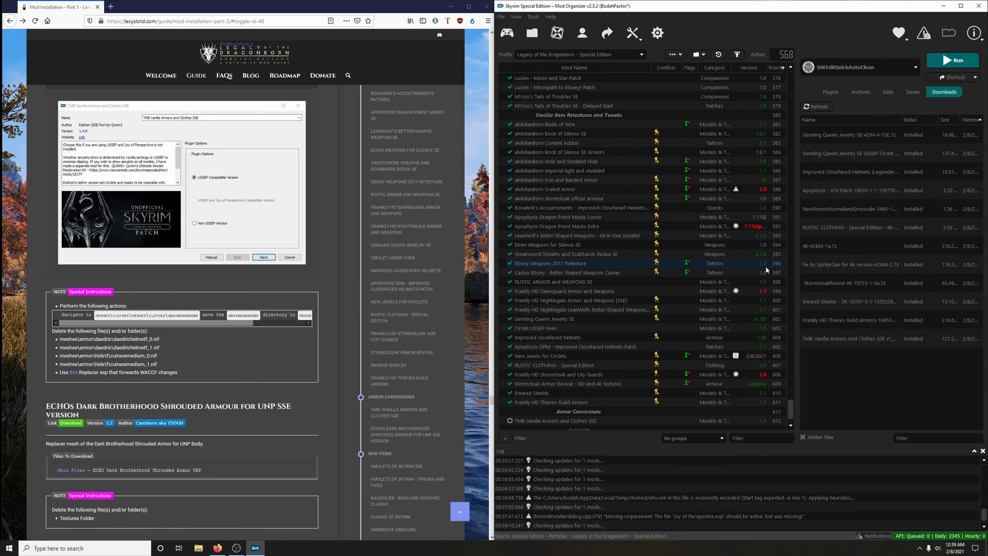
# - Collapse the guide's FOMOD instructions above the special instructions and open the installed TMB Vanilla Armors and Clothes SSE mod's folder in File Explorer
pyautogui.scroll(5, 221, 267)
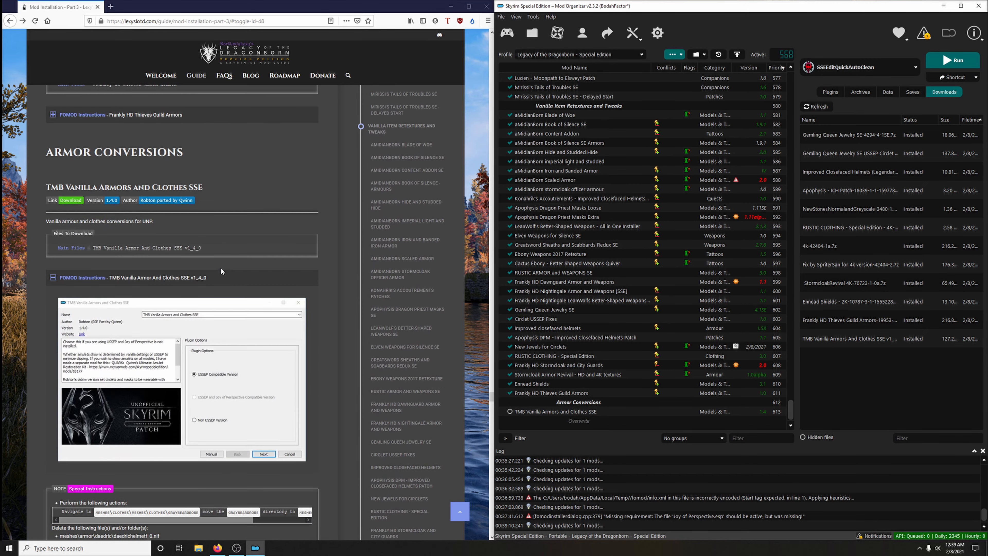
pyautogui.click(160, 284)
pyautogui.scroll(-3, 275, 282)
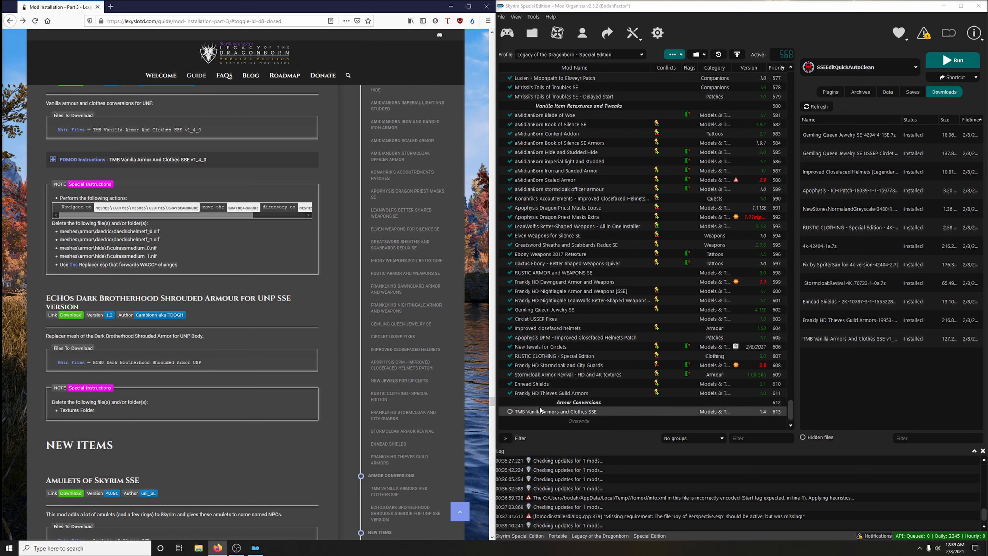
pyautogui.rightClick(533, 412)
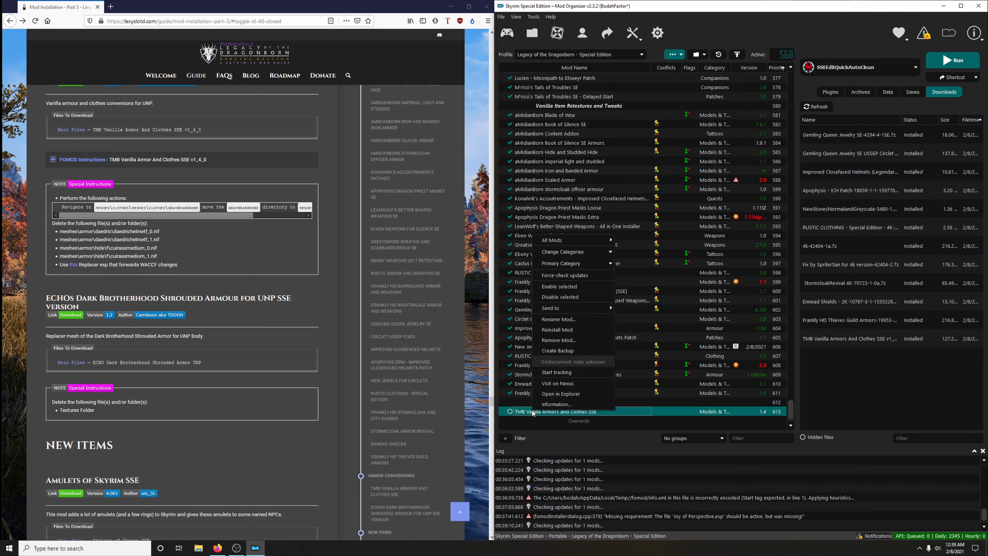
pyautogui.click(553, 396)
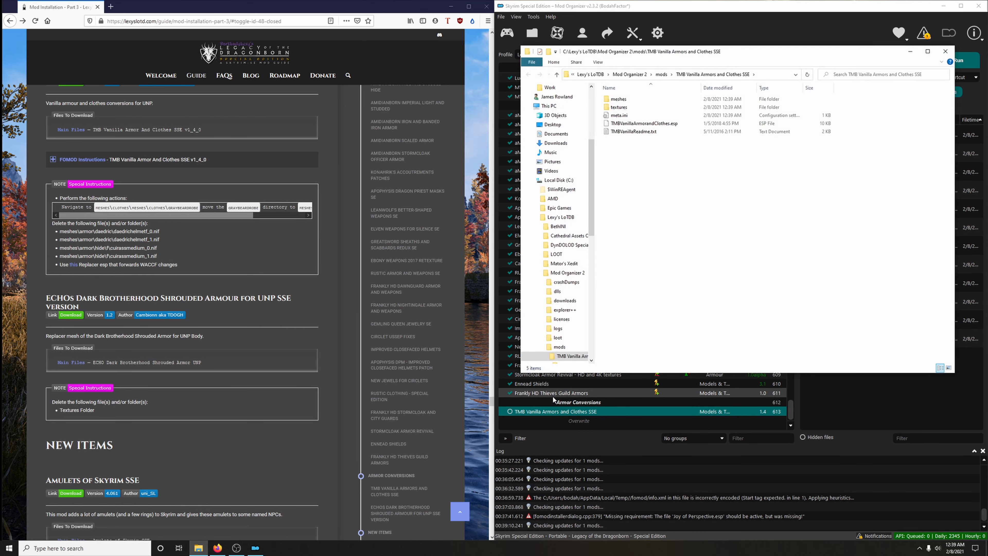
# - Delete daedrichelmetf_0.nif and daedrichelmetf_1.nif from the mod's meshes\armor\daedric folder
pyautogui.doubleClick(618, 99)
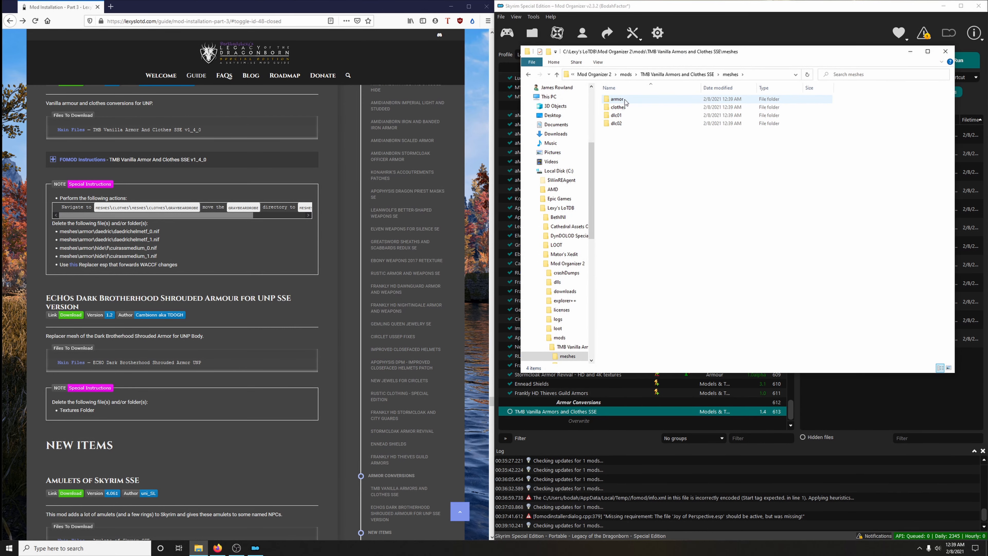
pyautogui.doubleClick(624, 101)
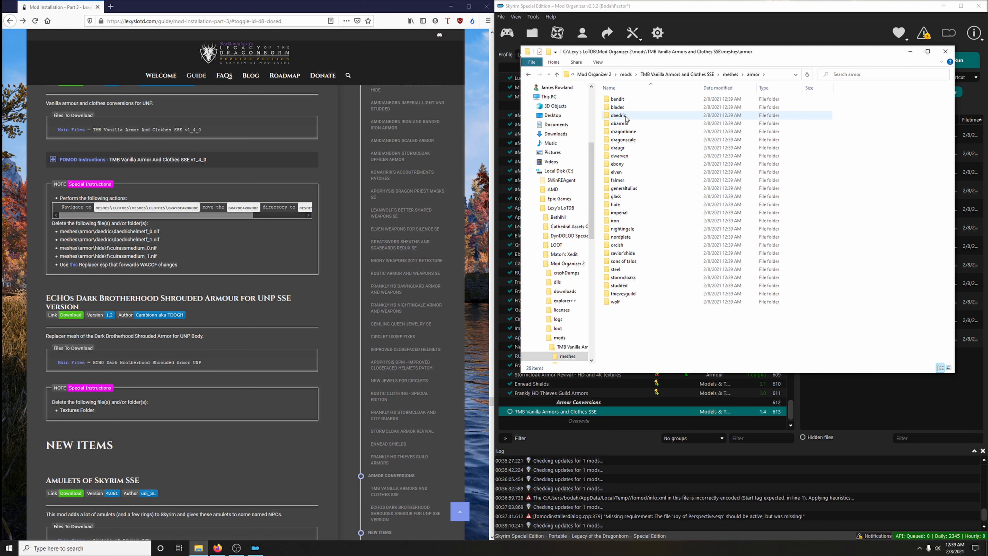
pyautogui.doubleClick(619, 116)
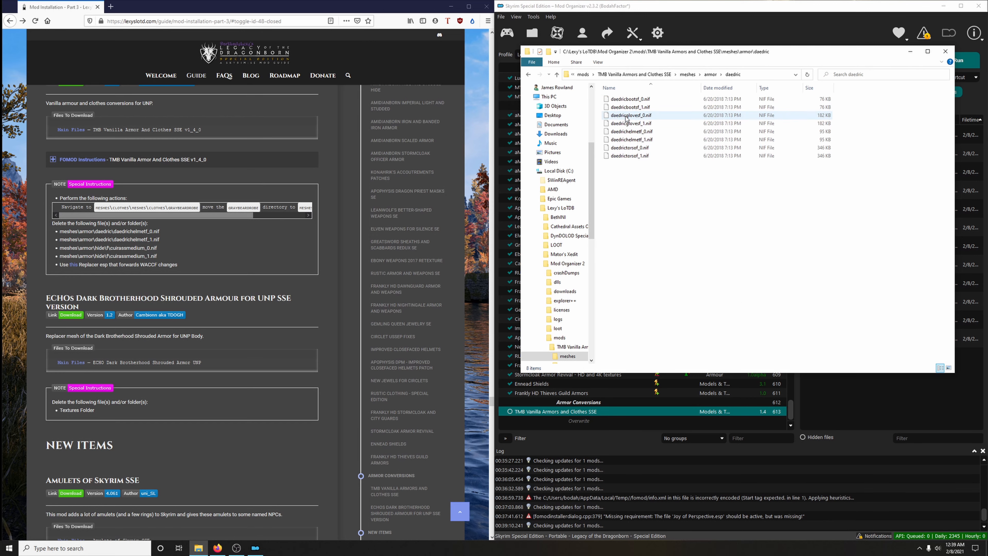
pyautogui.click(647, 132)
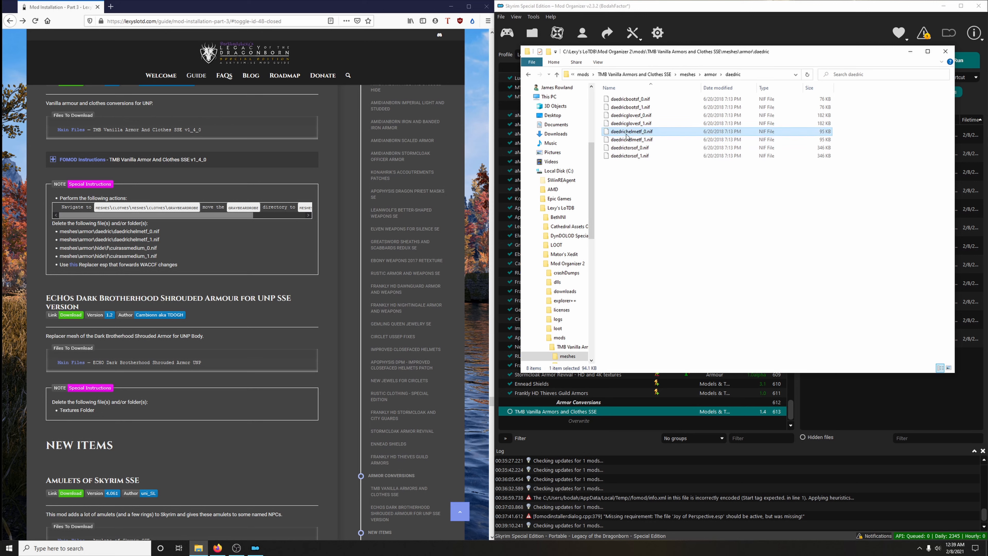
pyautogui.keyDown('ctrl'); pyautogui.click(646, 141); pyautogui.keyUp('ctrl')
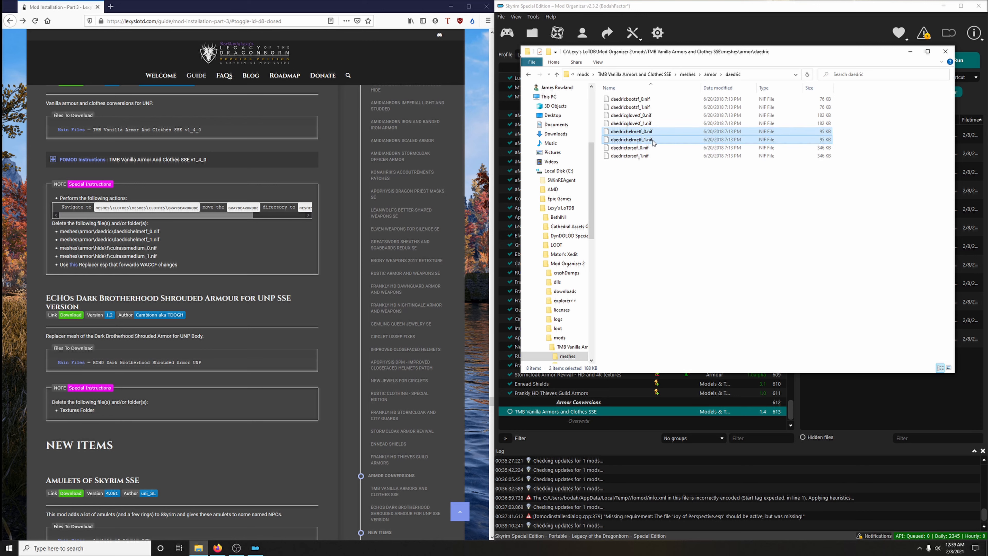
pyautogui.rightClick(653, 138)
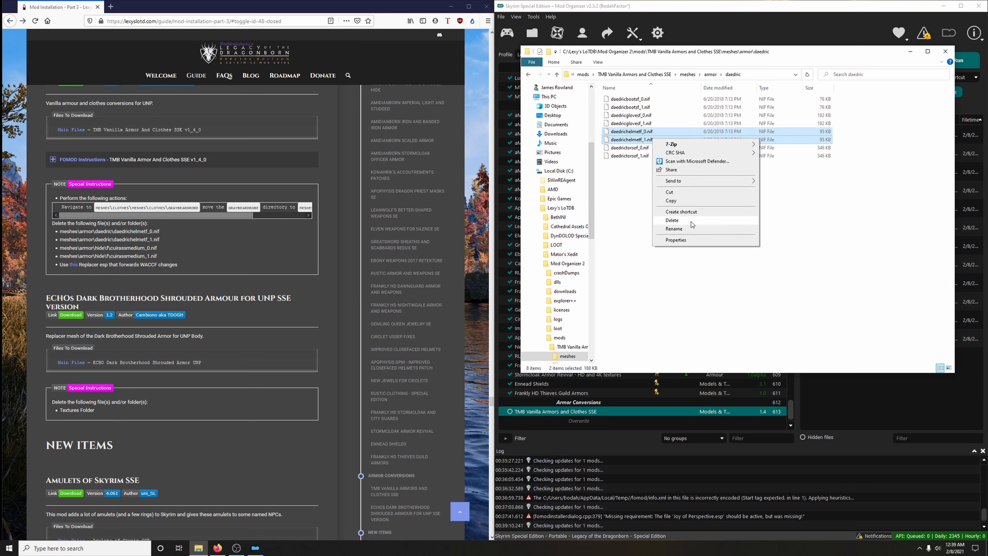
pyautogui.click(692, 220)
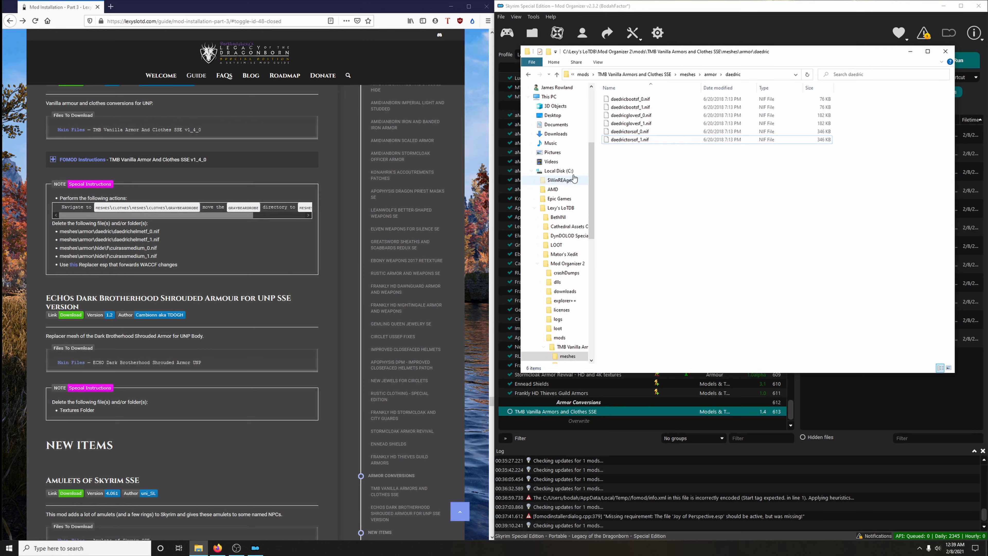
# - Delete cuirassmedium_0.nif and cuirassmedium_1.nif from the mod's meshes\armor\hide\f folder, and close the folder window
pyautogui.click(710, 76)
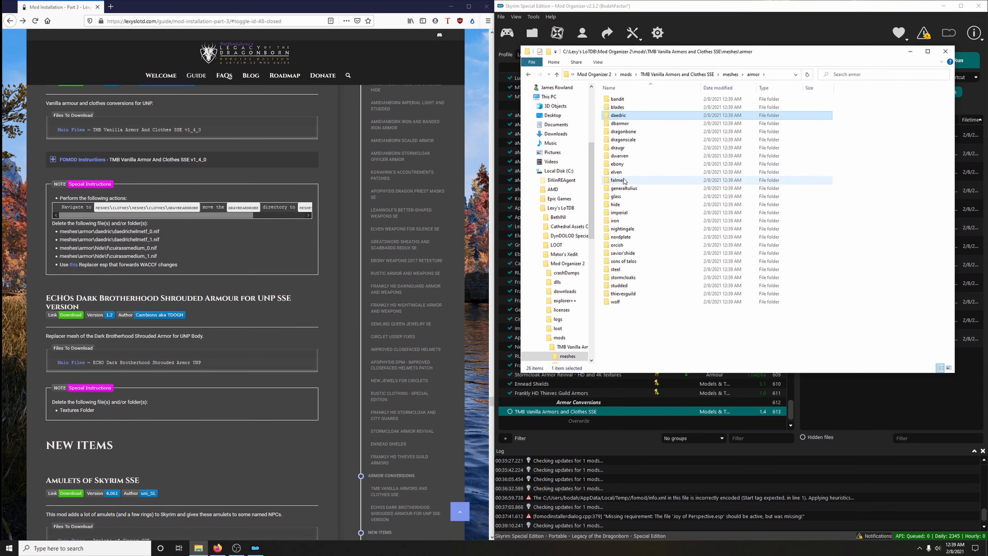
pyautogui.doubleClick(615, 204)
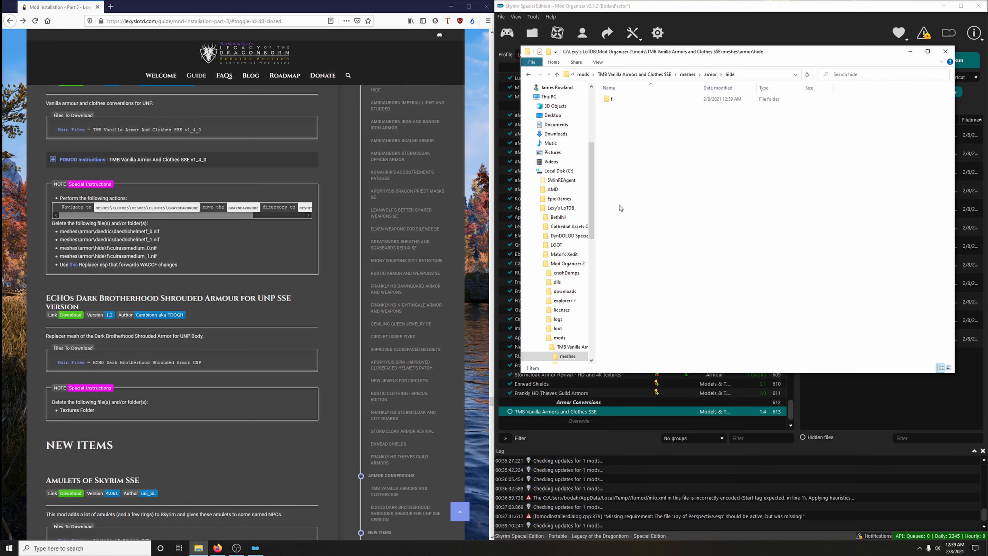
pyautogui.doubleClick(613, 98)
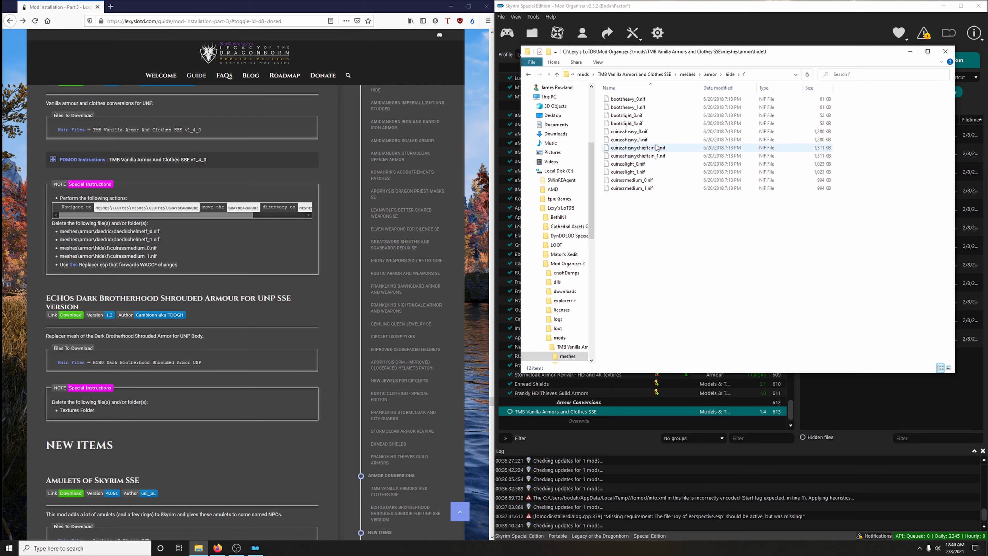
pyautogui.click(651, 181)
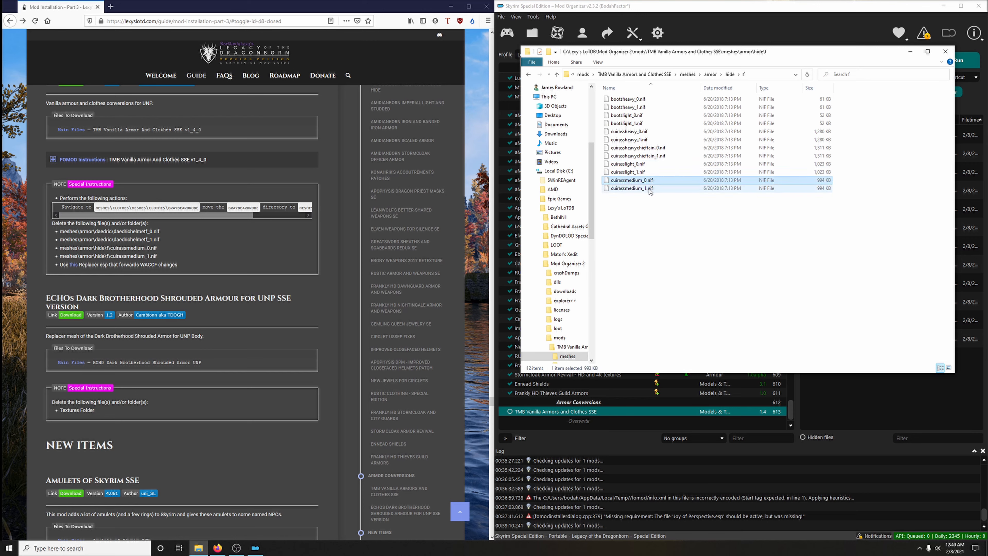
pyautogui.keyDown('shift'); pyautogui.click(650, 189); pyautogui.keyUp('shift')
pyautogui.rightClick(653, 190)
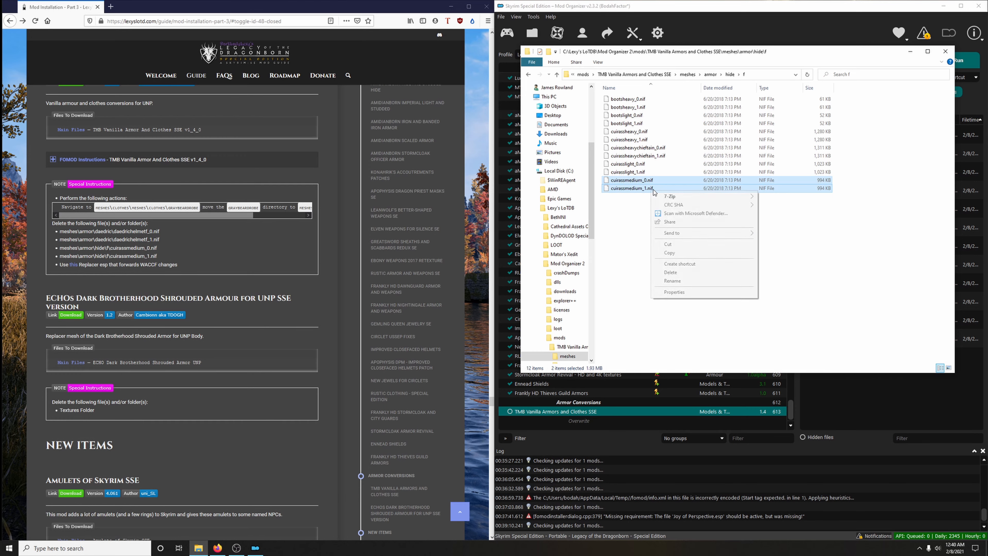
pyautogui.click(670, 272)
pyautogui.click(945, 51)
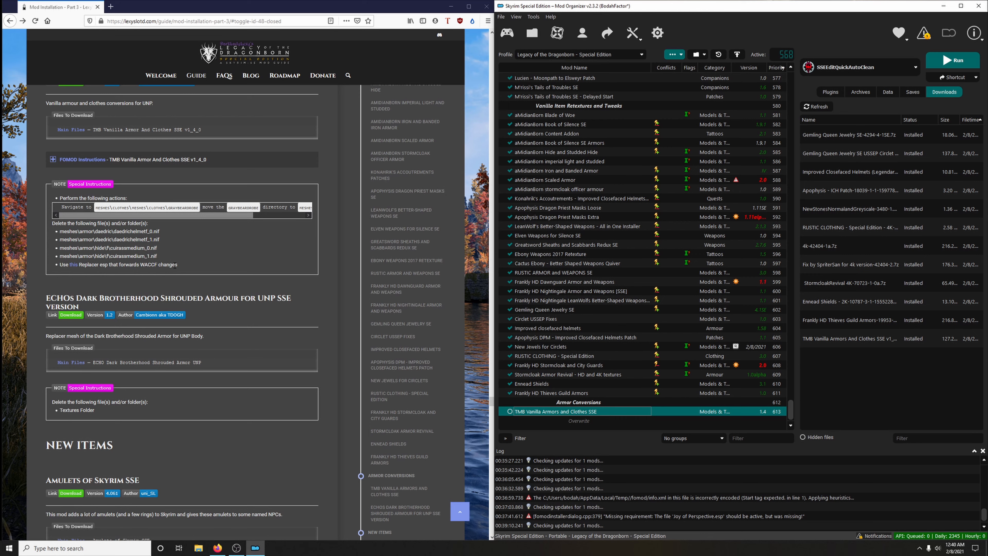
# - Download the guide's replacement TMBVanillaArmorandClothes.esp, cut it from the Downloads folder and close that folder window
pyautogui.click(73, 265)
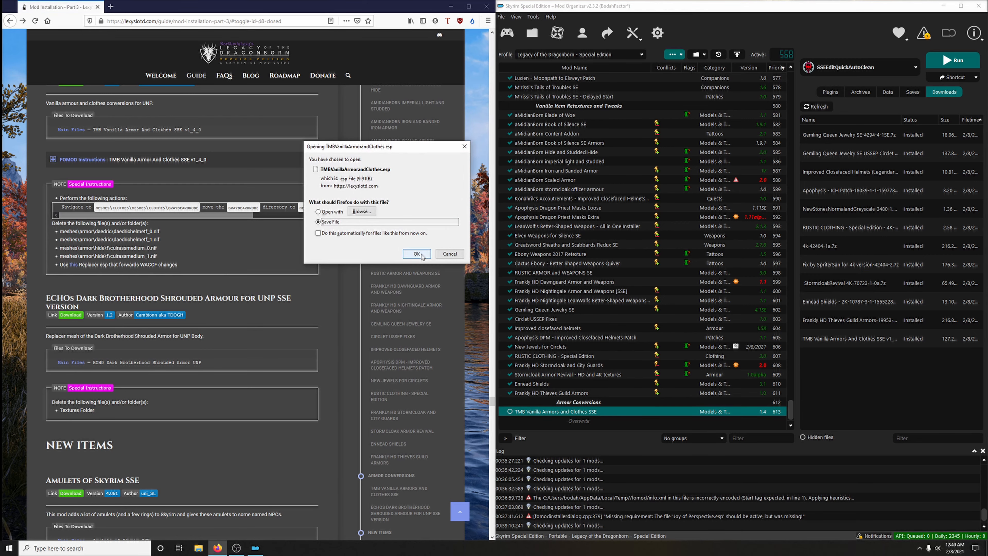
pyautogui.click(417, 254)
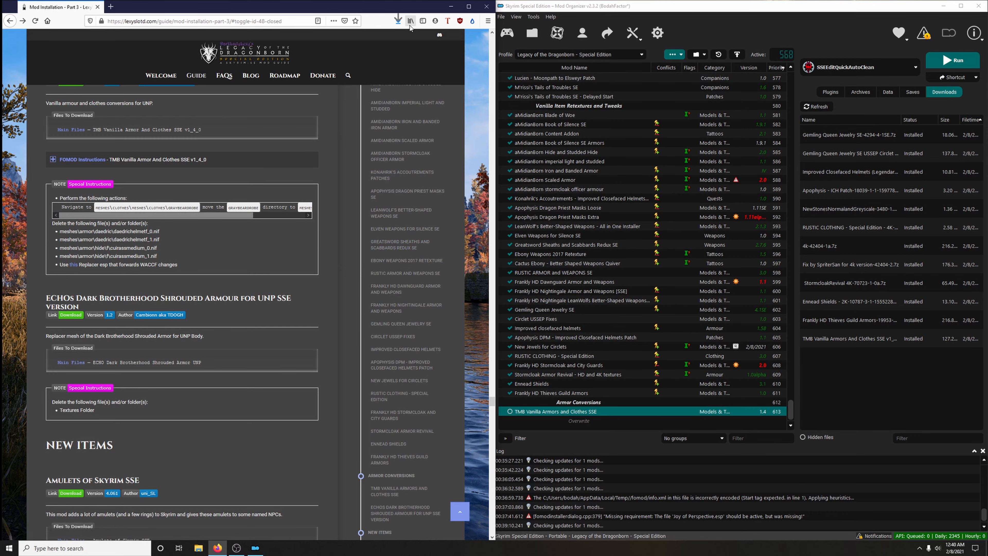
pyautogui.click(398, 22)
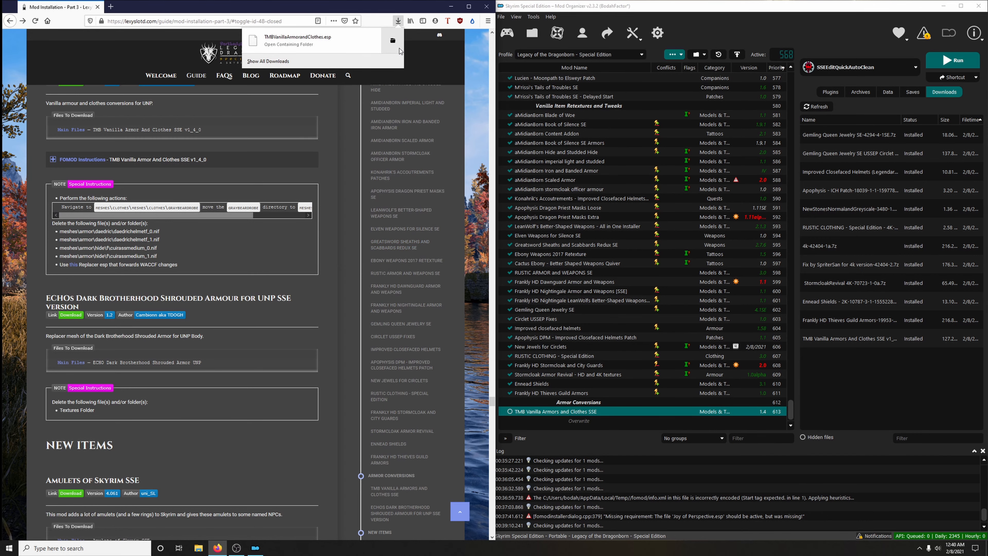
pyautogui.click(393, 40)
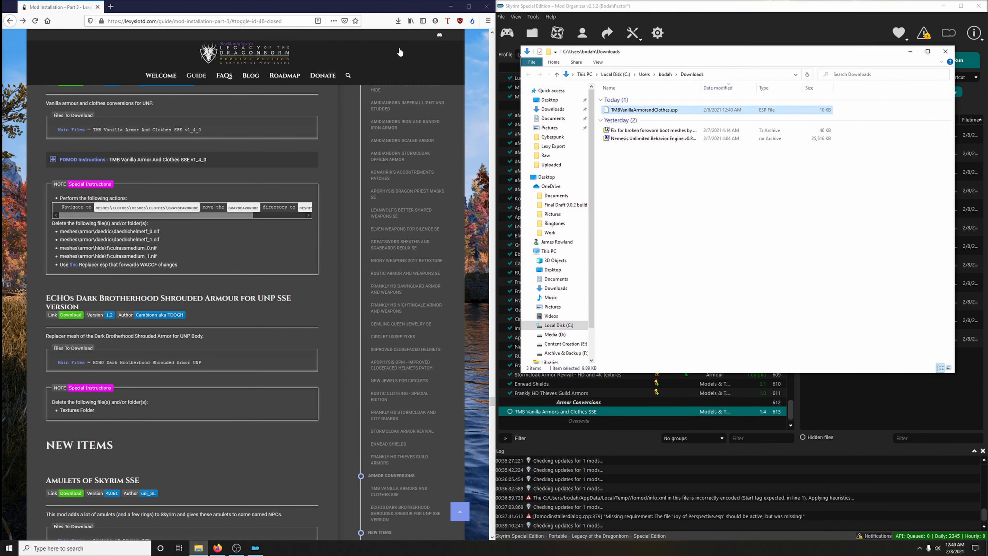
pyautogui.rightClick(628, 112)
pyautogui.click(642, 203)
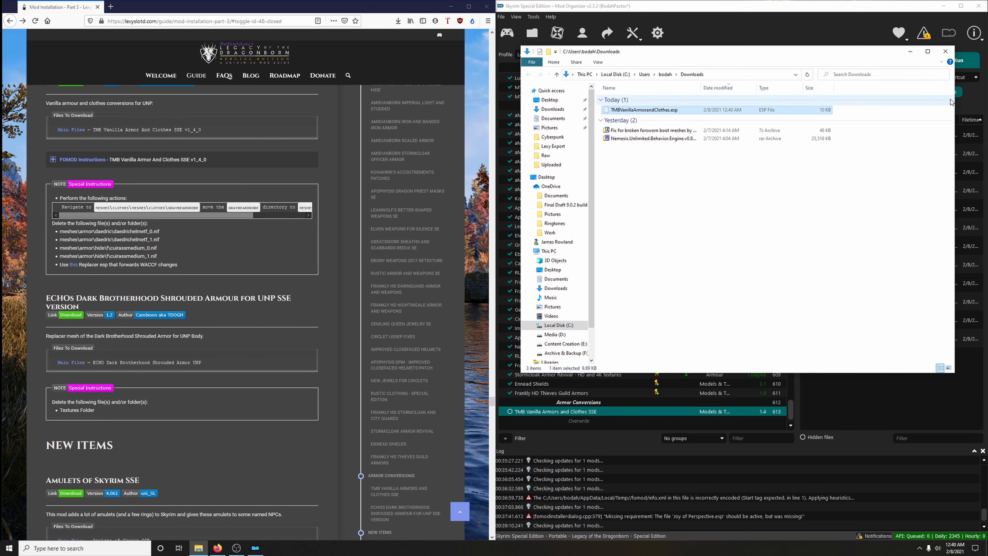
pyautogui.click(946, 50)
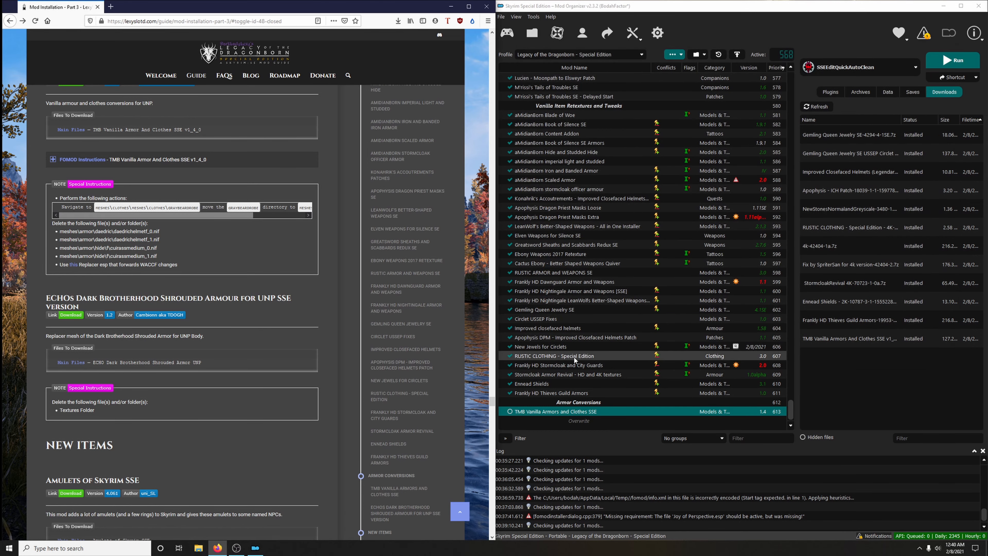
# - Paste the replacement esp into the TMB Vanilla Armors and Clothes SSE mod folder, overwriting the existing file, and enable the mod
pyautogui.rightClick(532, 412)
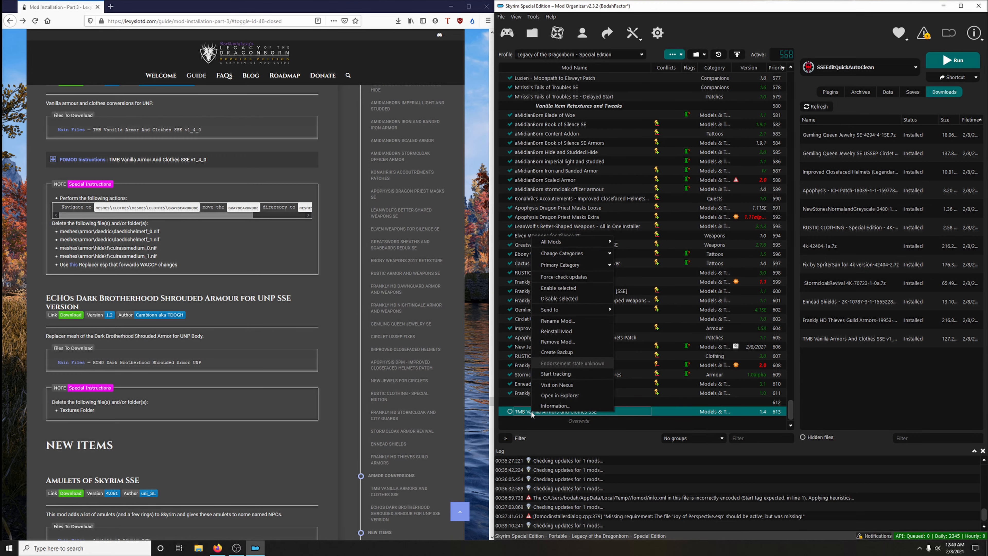
pyautogui.click(551, 399)
pyautogui.rightClick(685, 221)
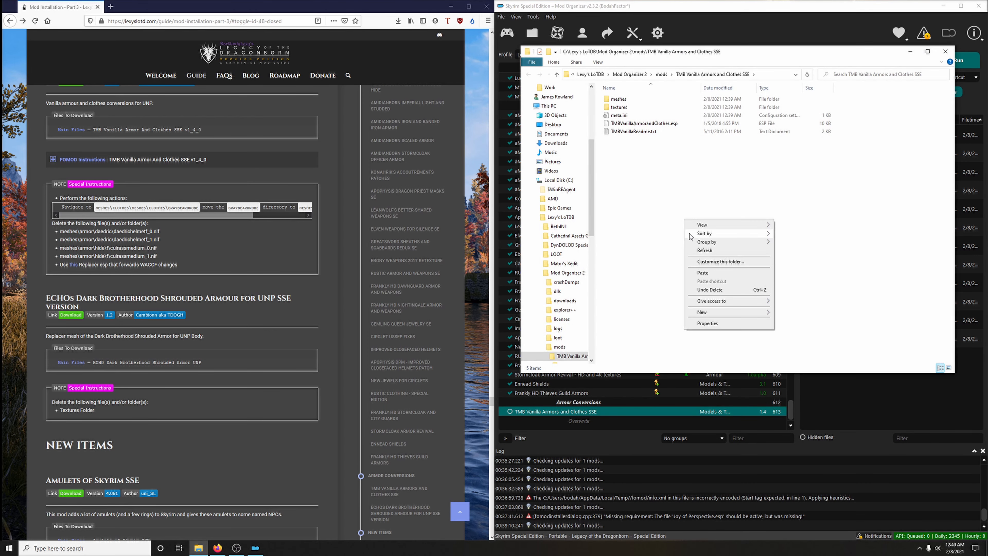
pyautogui.click(703, 273)
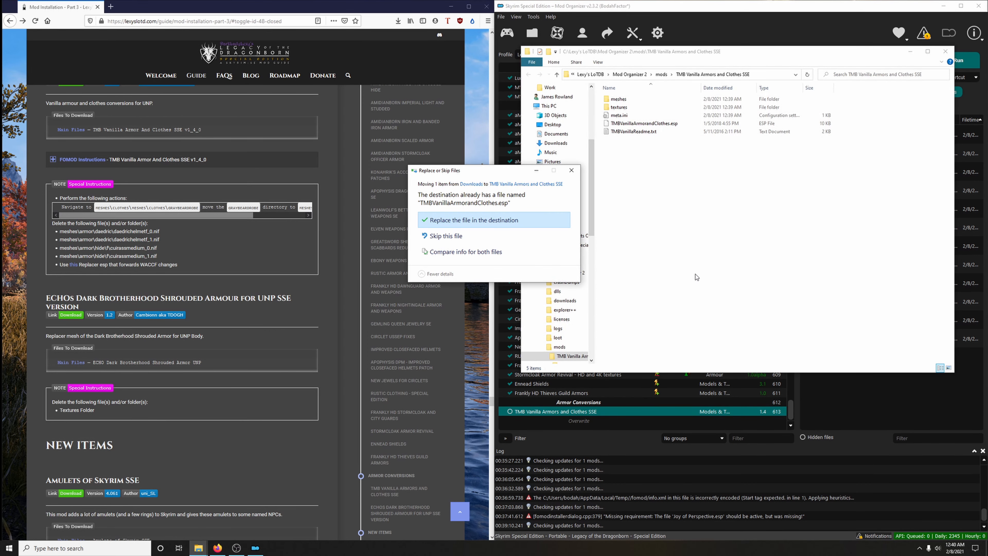
pyautogui.click(491, 222)
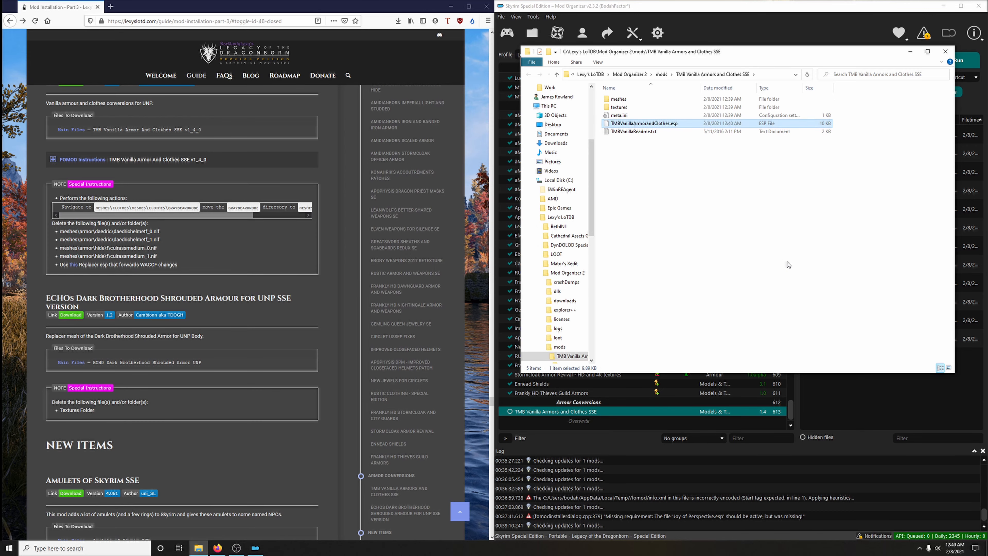
pyautogui.click(946, 51)
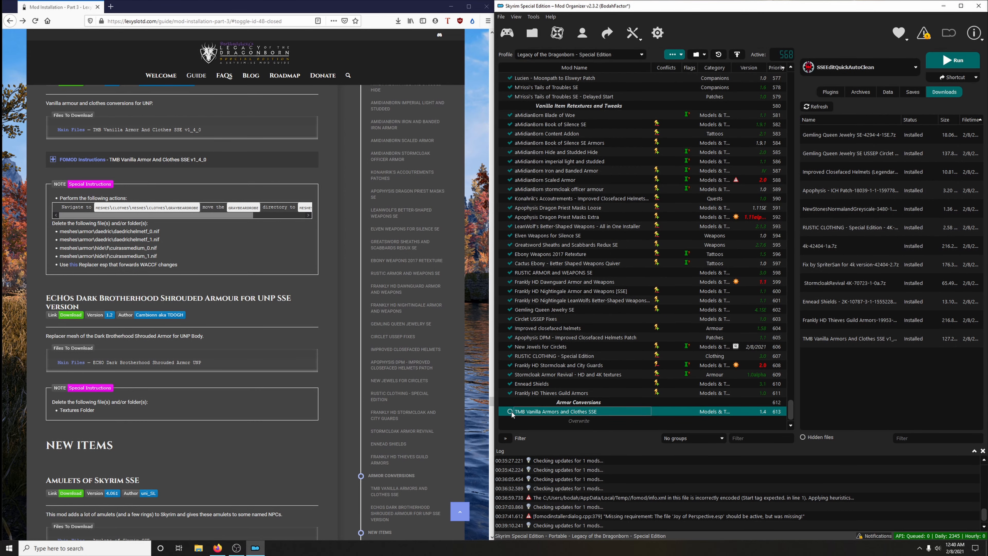
pyautogui.click(510, 412)
# - Download the main file ECHO Dark Brotherhood Shrouded Armor UNP through the mod manager from its Nexus page and close that page
pyautogui.click(255, 320)
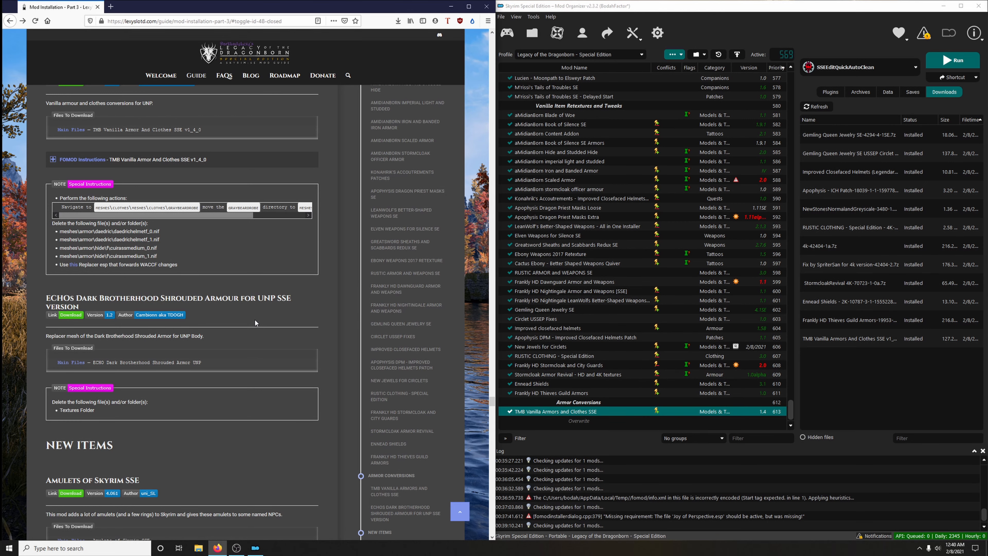
pyautogui.scroll(-3, 256, 319)
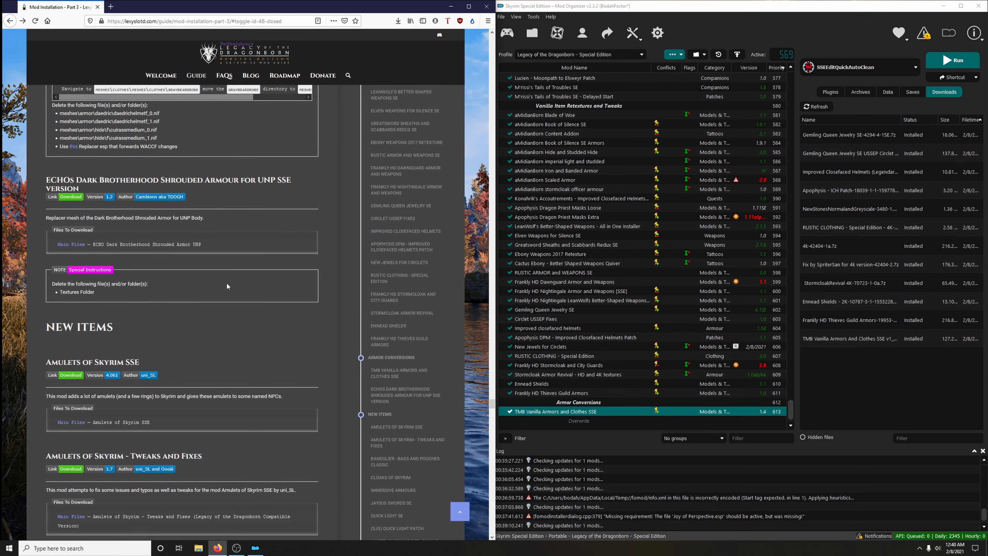
pyautogui.click(71, 197)
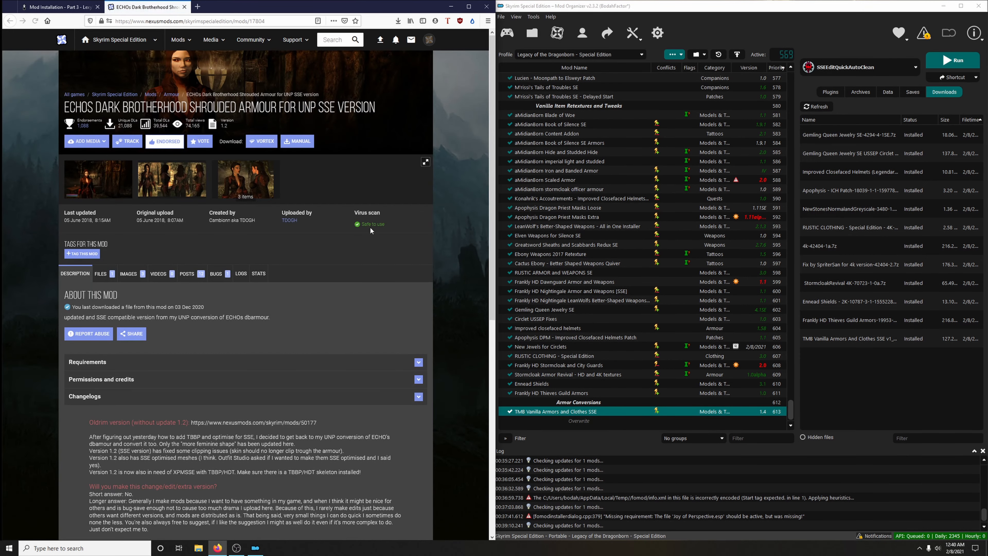
pyautogui.click(101, 275)
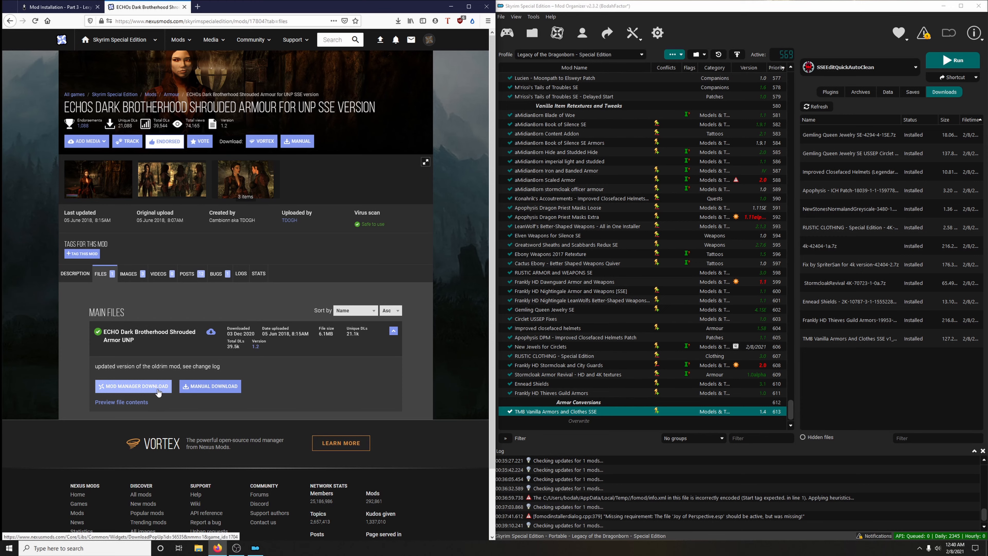
pyautogui.click(133, 386)
pyautogui.hotkey('ctrl', 'w')
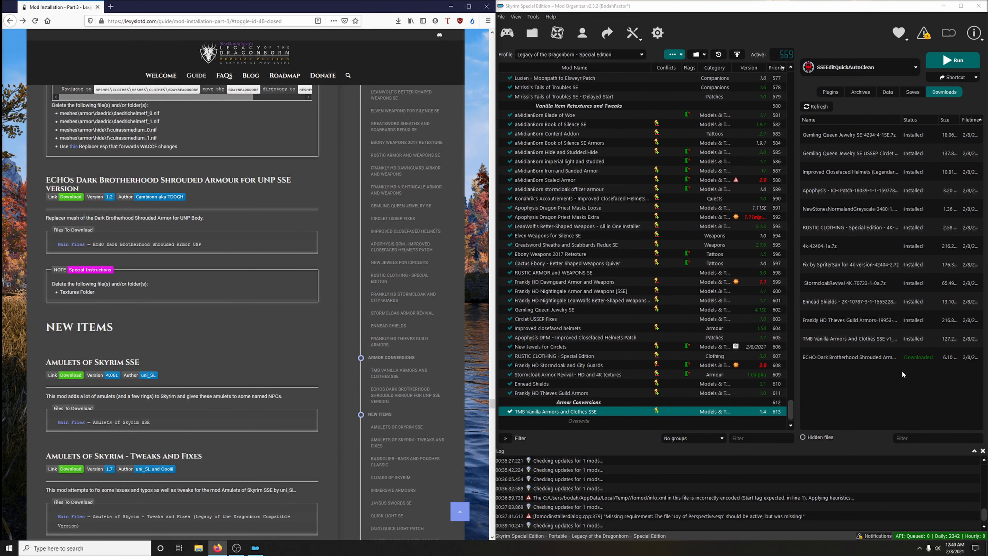
# - Manually install ECHOs Dark Brotherhood Shrouded Armour for UNP SSE version without its Textures folder, and enable the mod
pyautogui.doubleClick(853, 356)
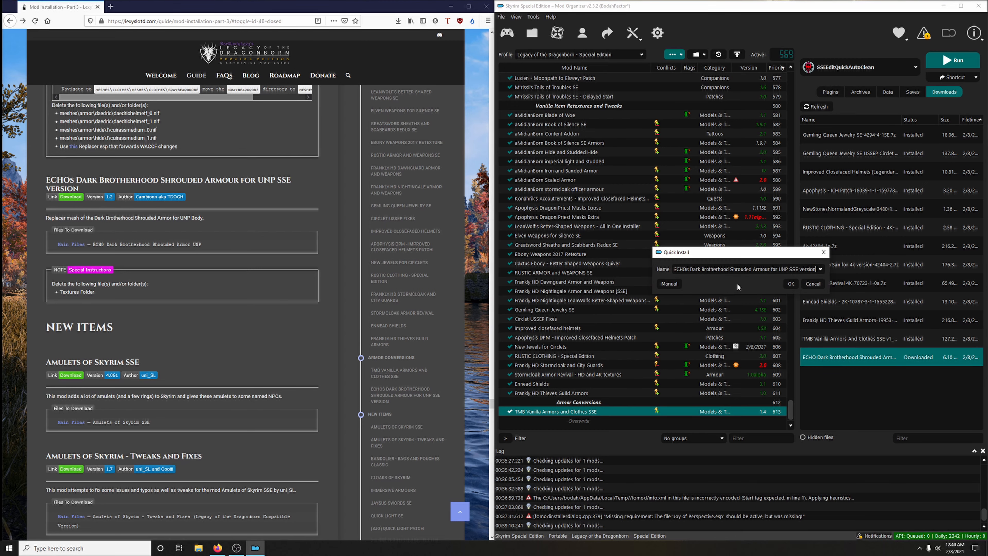
pyautogui.click(664, 284)
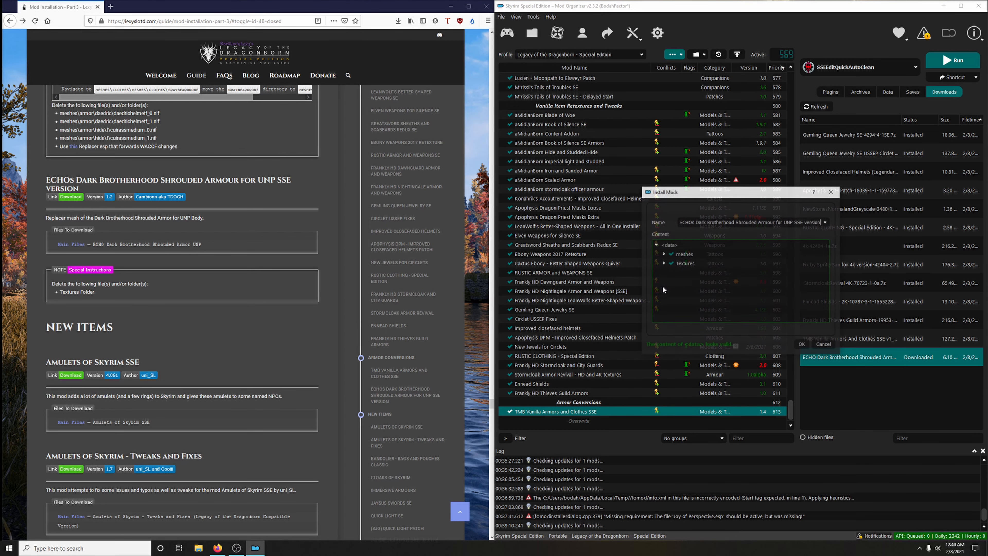
pyautogui.click(671, 263)
pyautogui.click(803, 345)
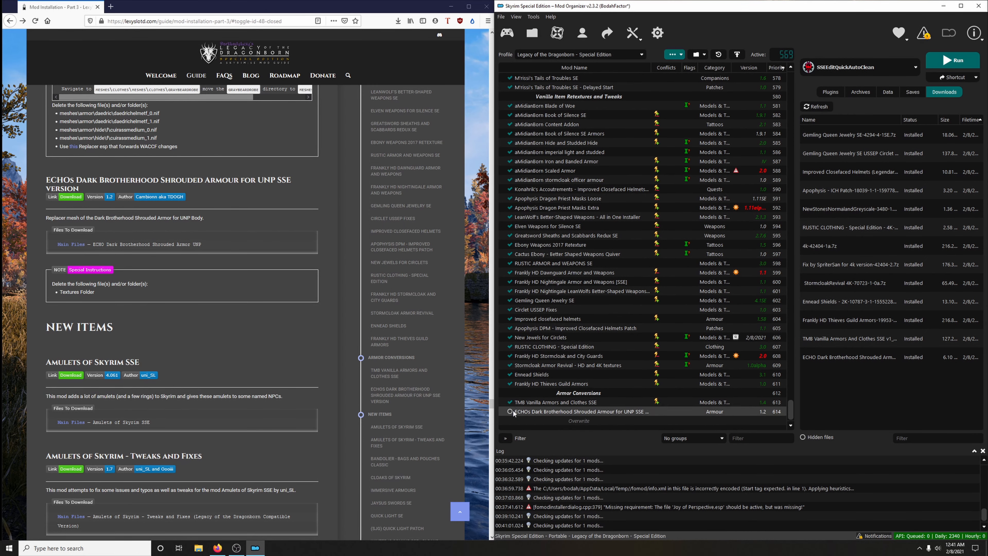
pyautogui.click(510, 412)
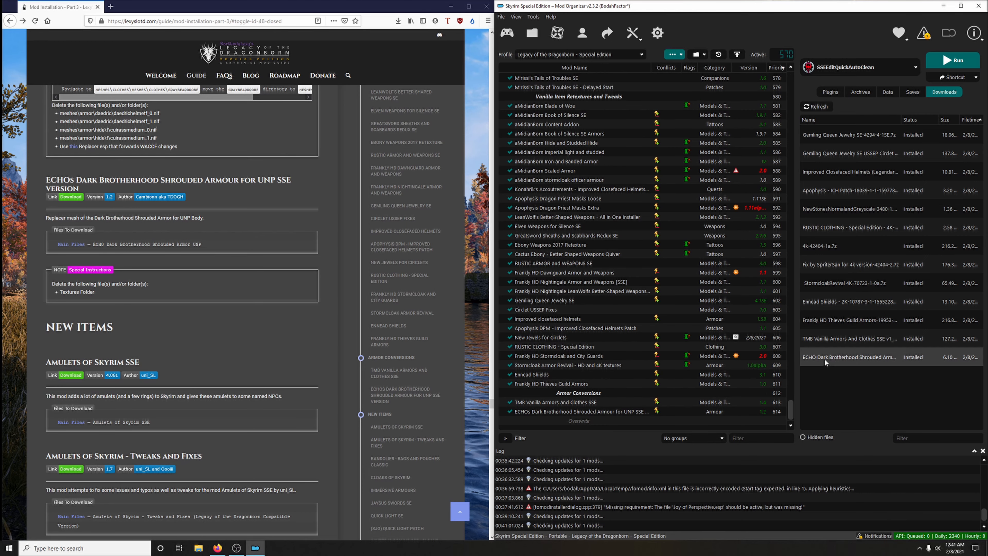
pyautogui.scroll(-4, 51, 170)
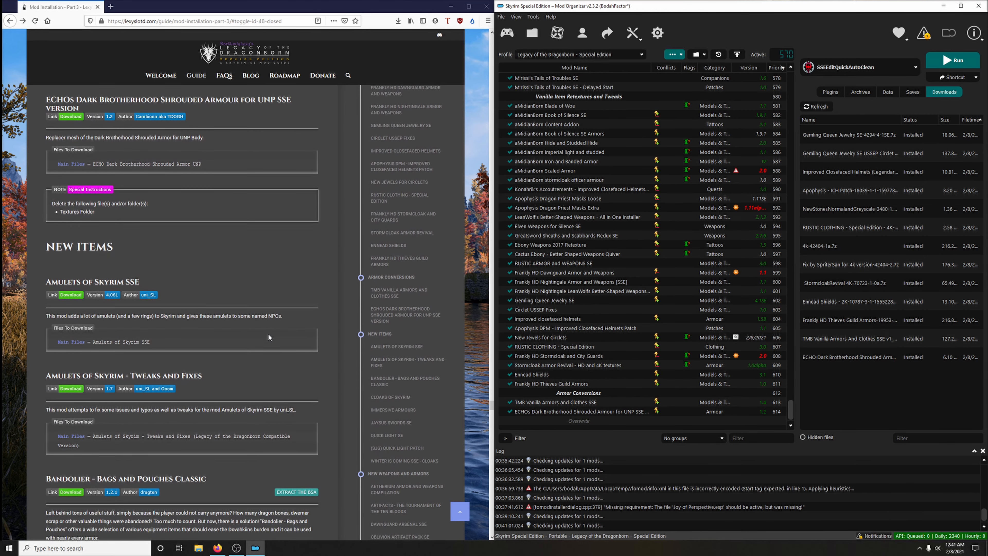